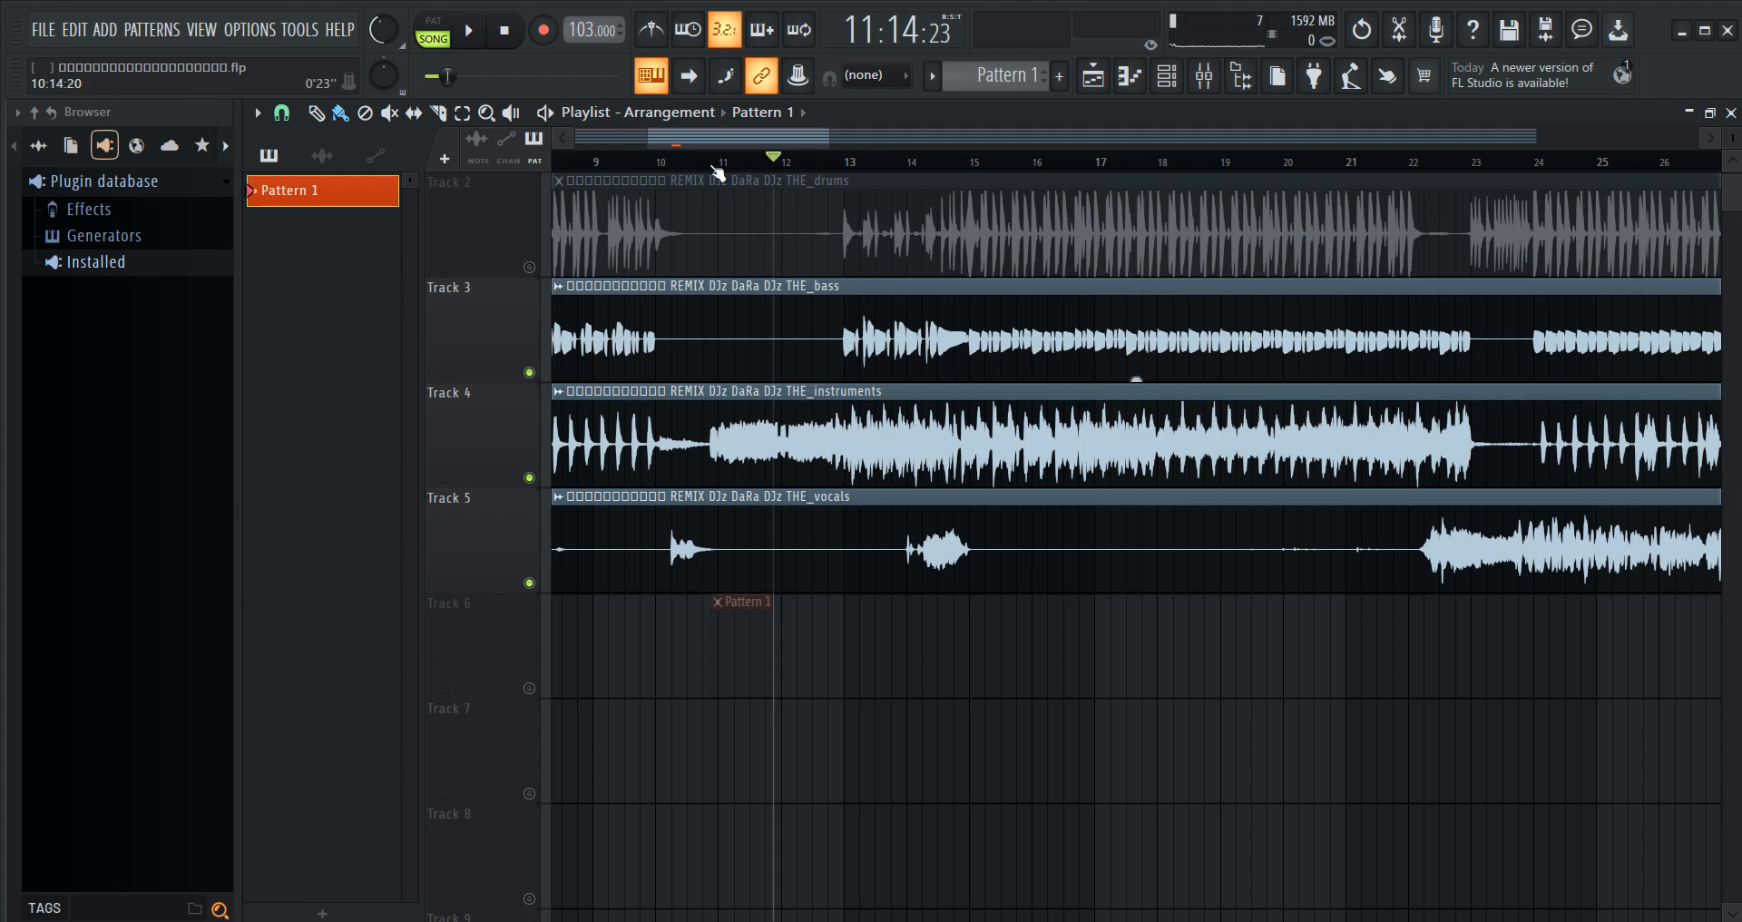
- Move the song position to 10:13:00, just before bar 11 of the playlist
scroll(706, 169, up, 3)
click(705, 168)
scroll(795, 482, up, 1)
scroll(795, 482, up, 1)
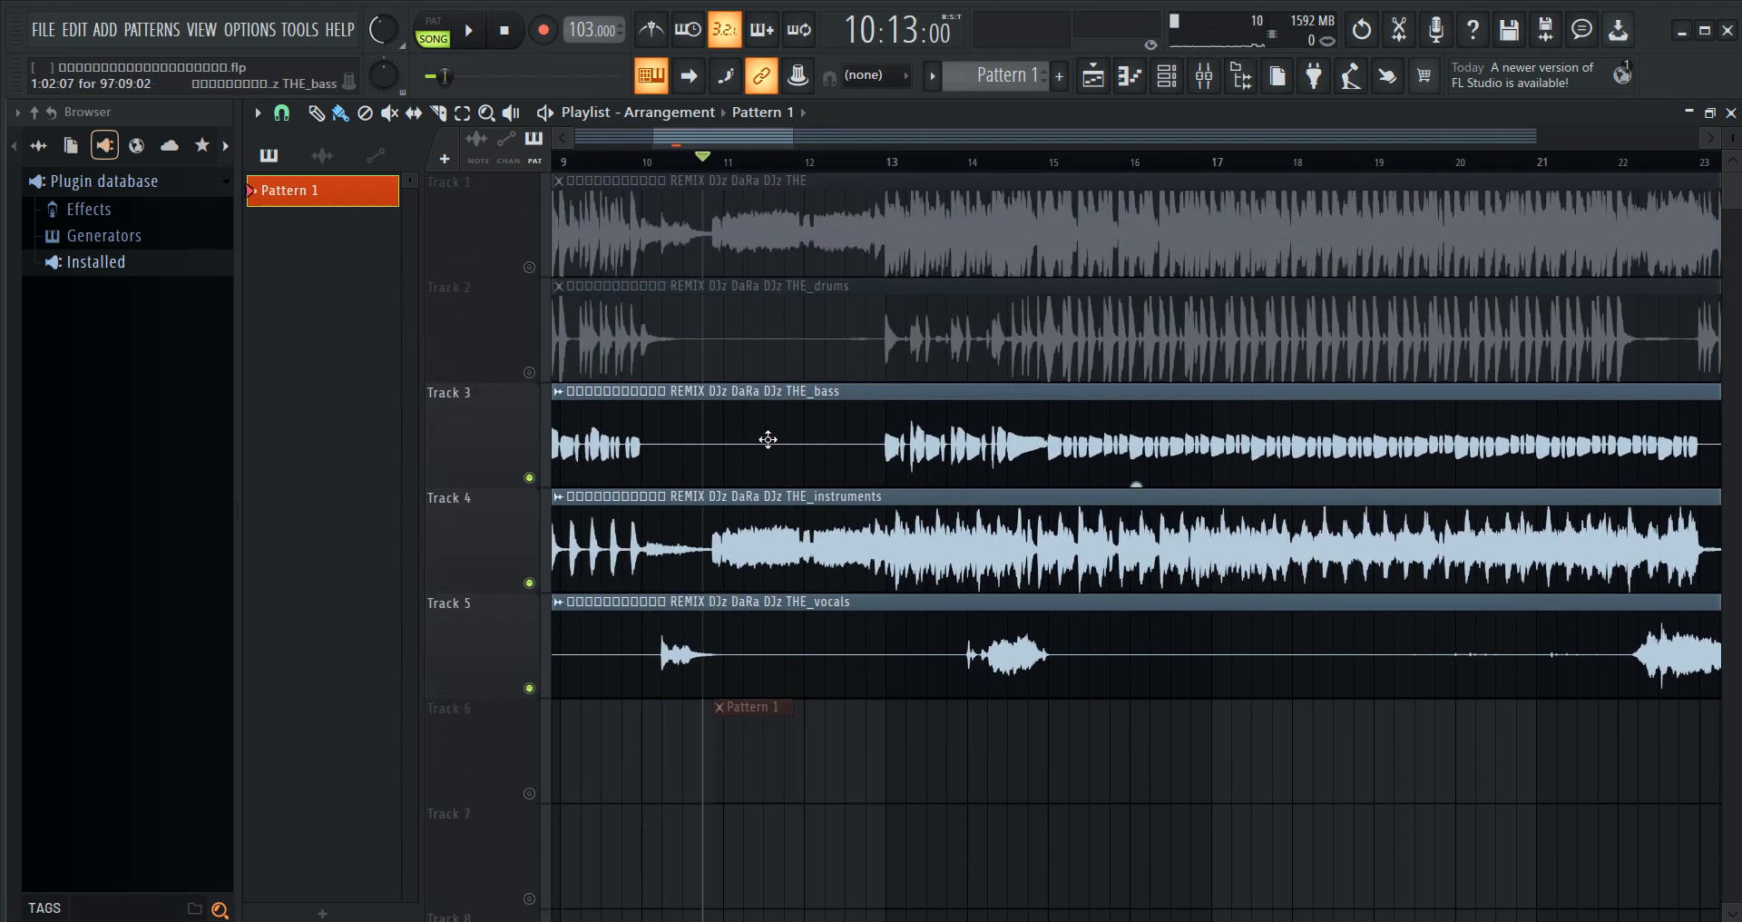
- Show the channel rack over the playlist and filter it to list all channels
click(1097, 91)
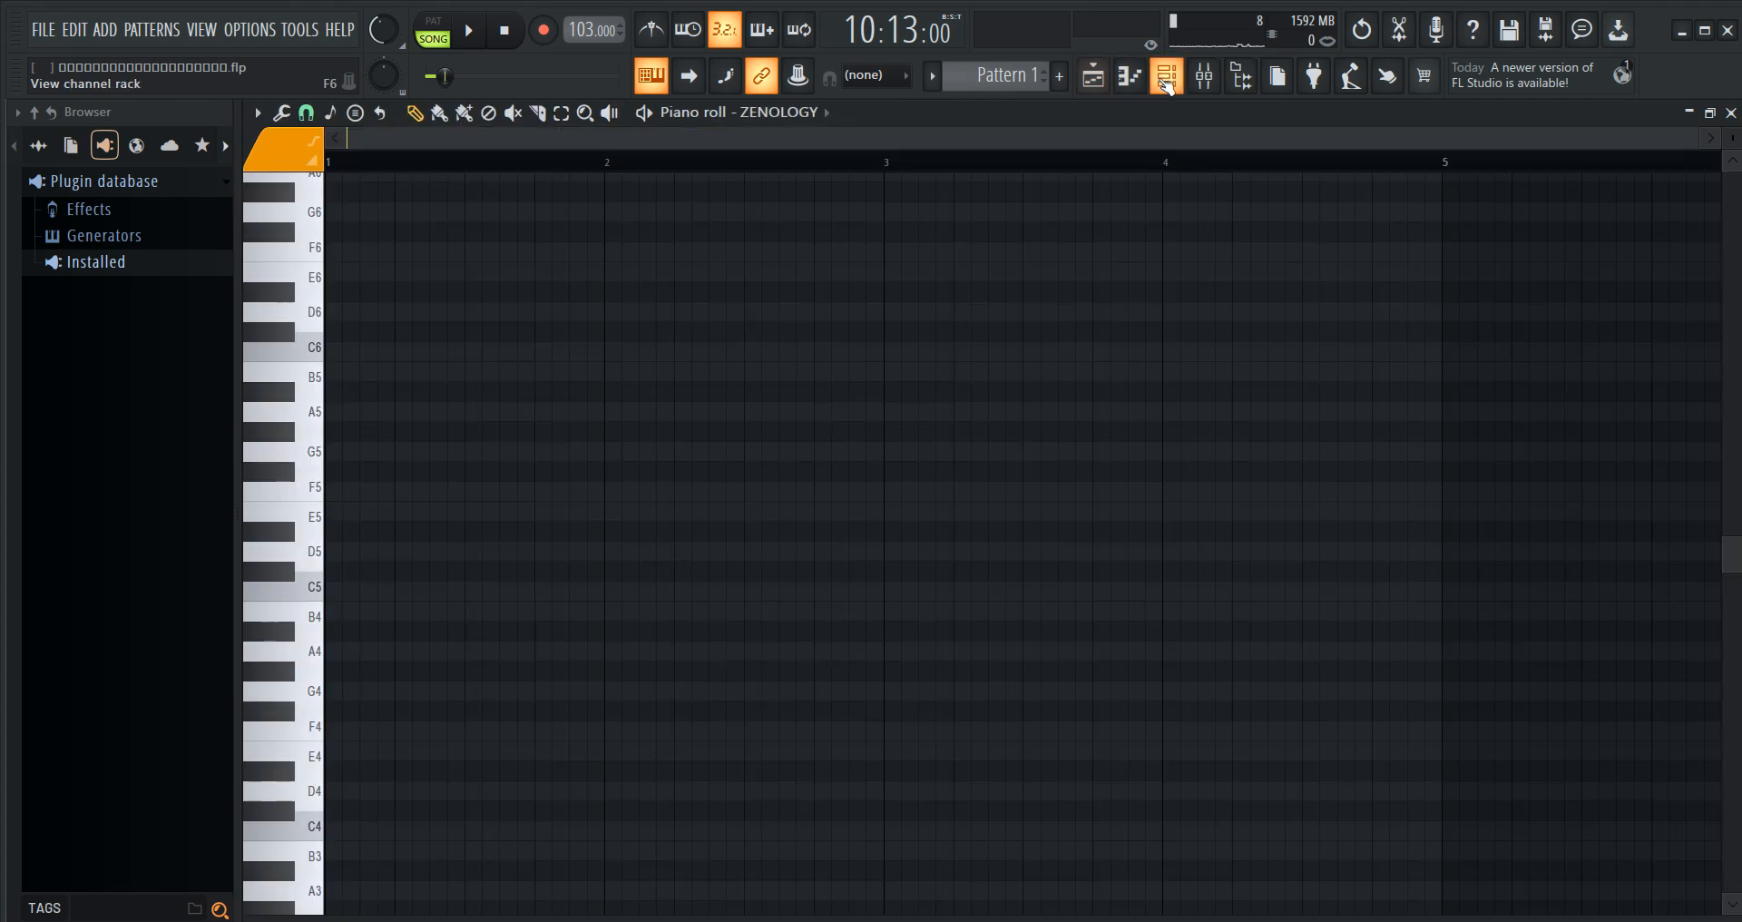
click(1167, 81)
click(1096, 82)
click(1167, 82)
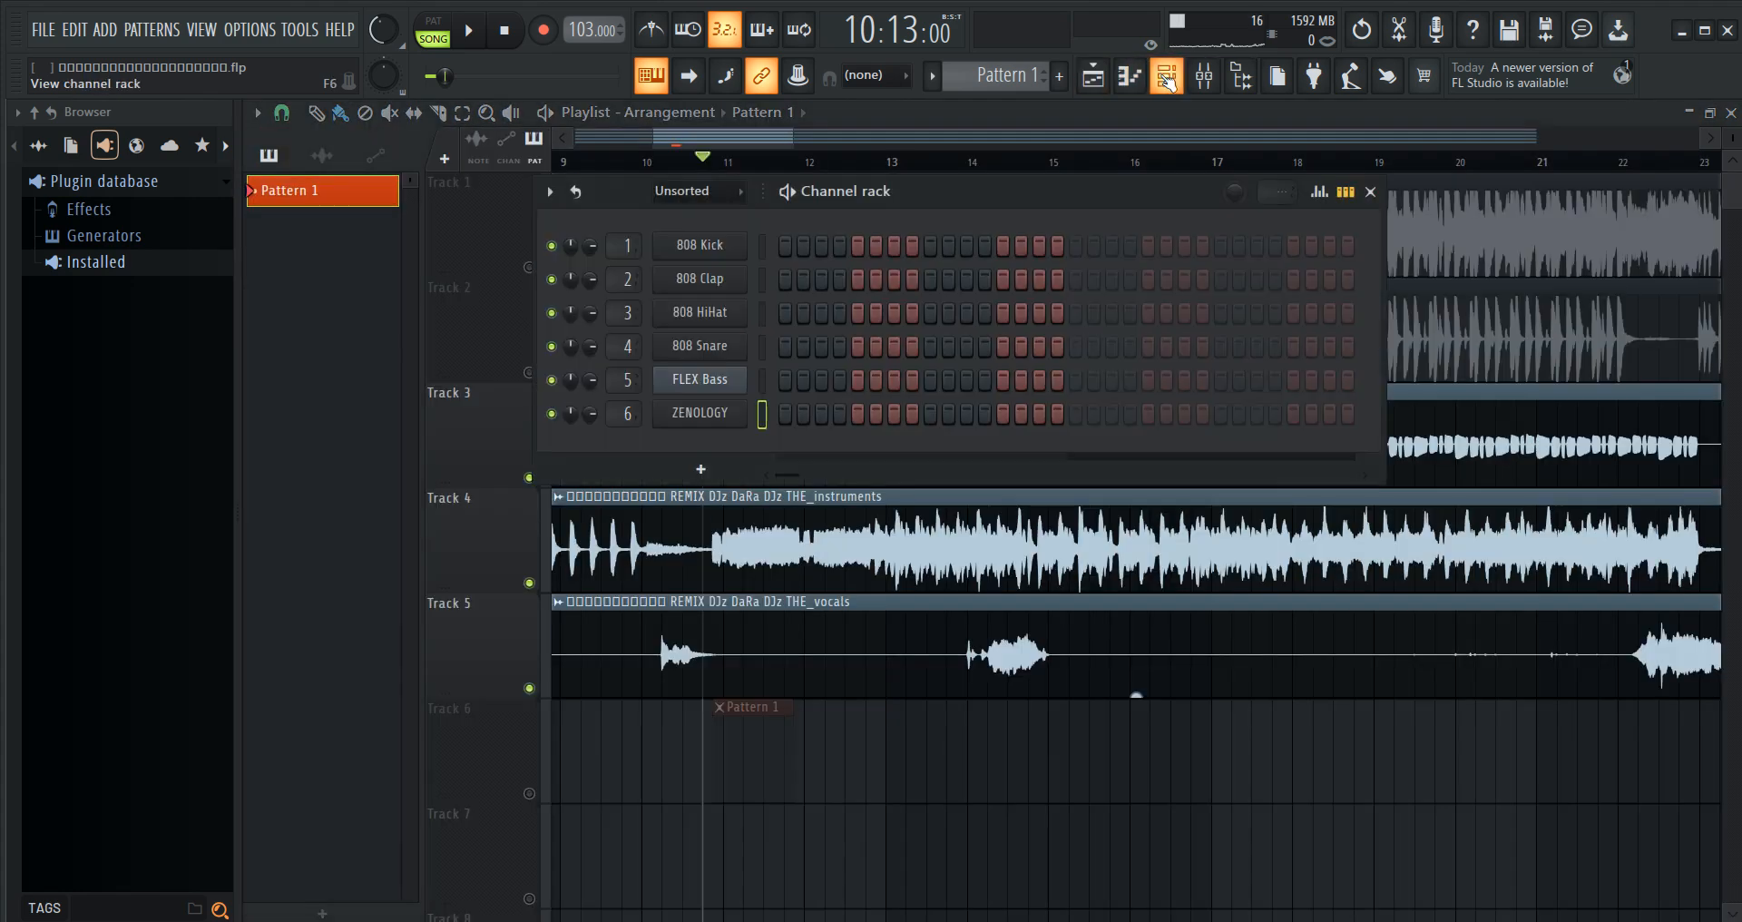
click(726, 192)
click(730, 215)
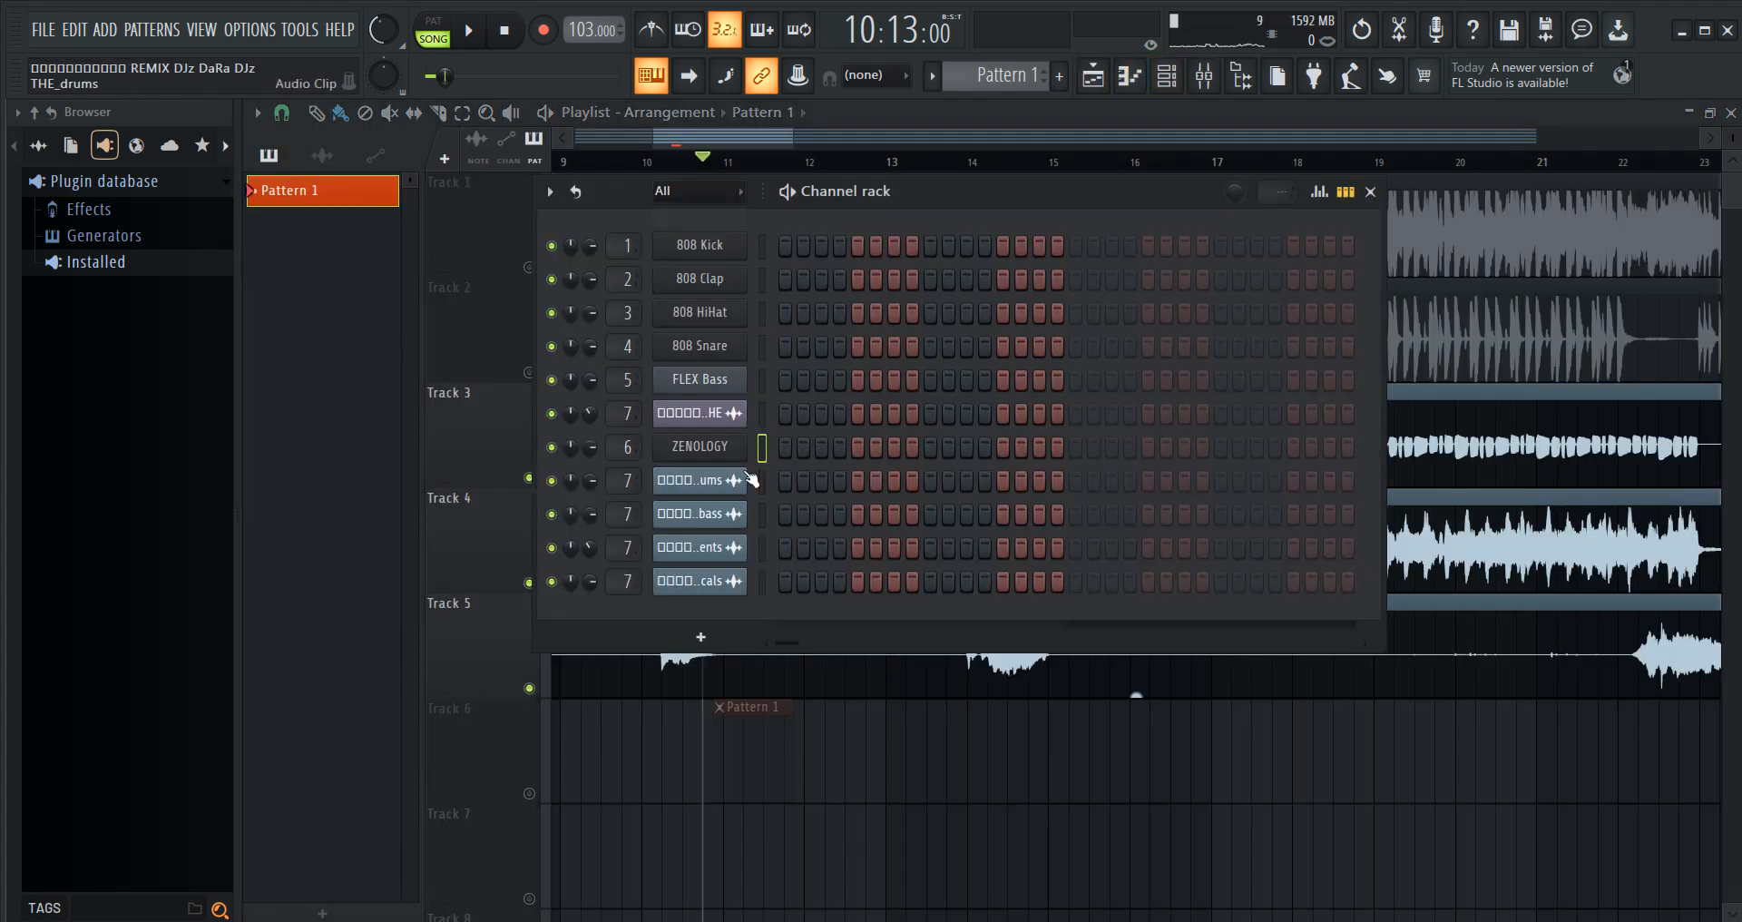
- Look over the list of instruments that can be added and inspect the ZENOLOGY channel's patch browser
click(708, 637)
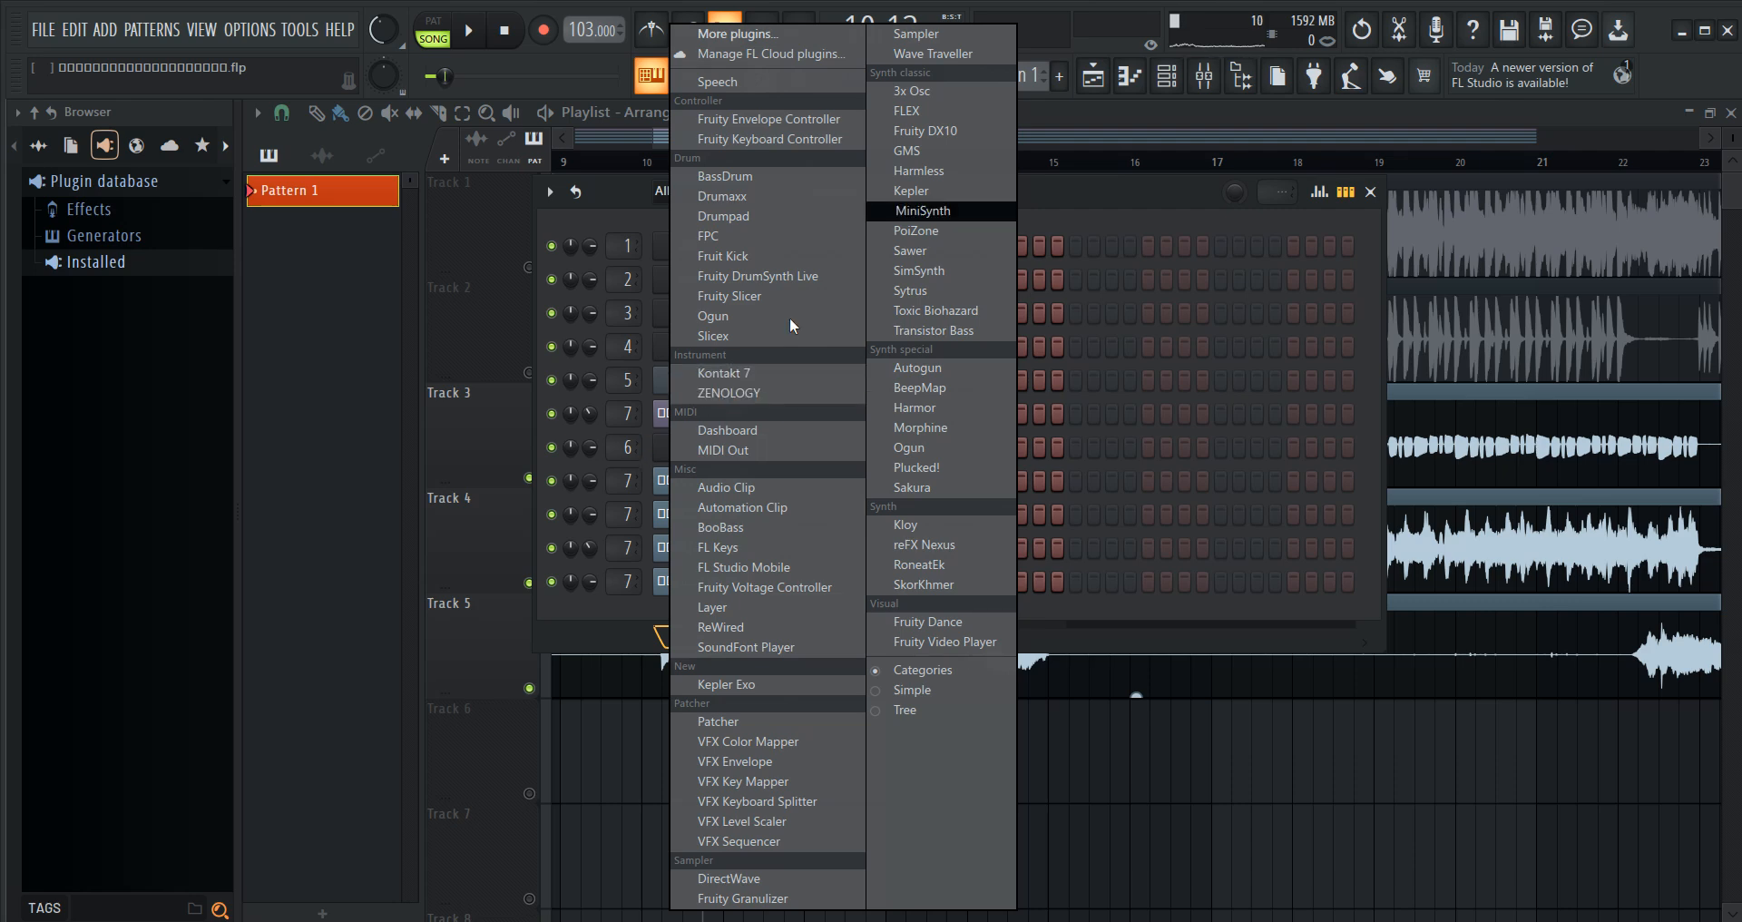
click(1076, 188)
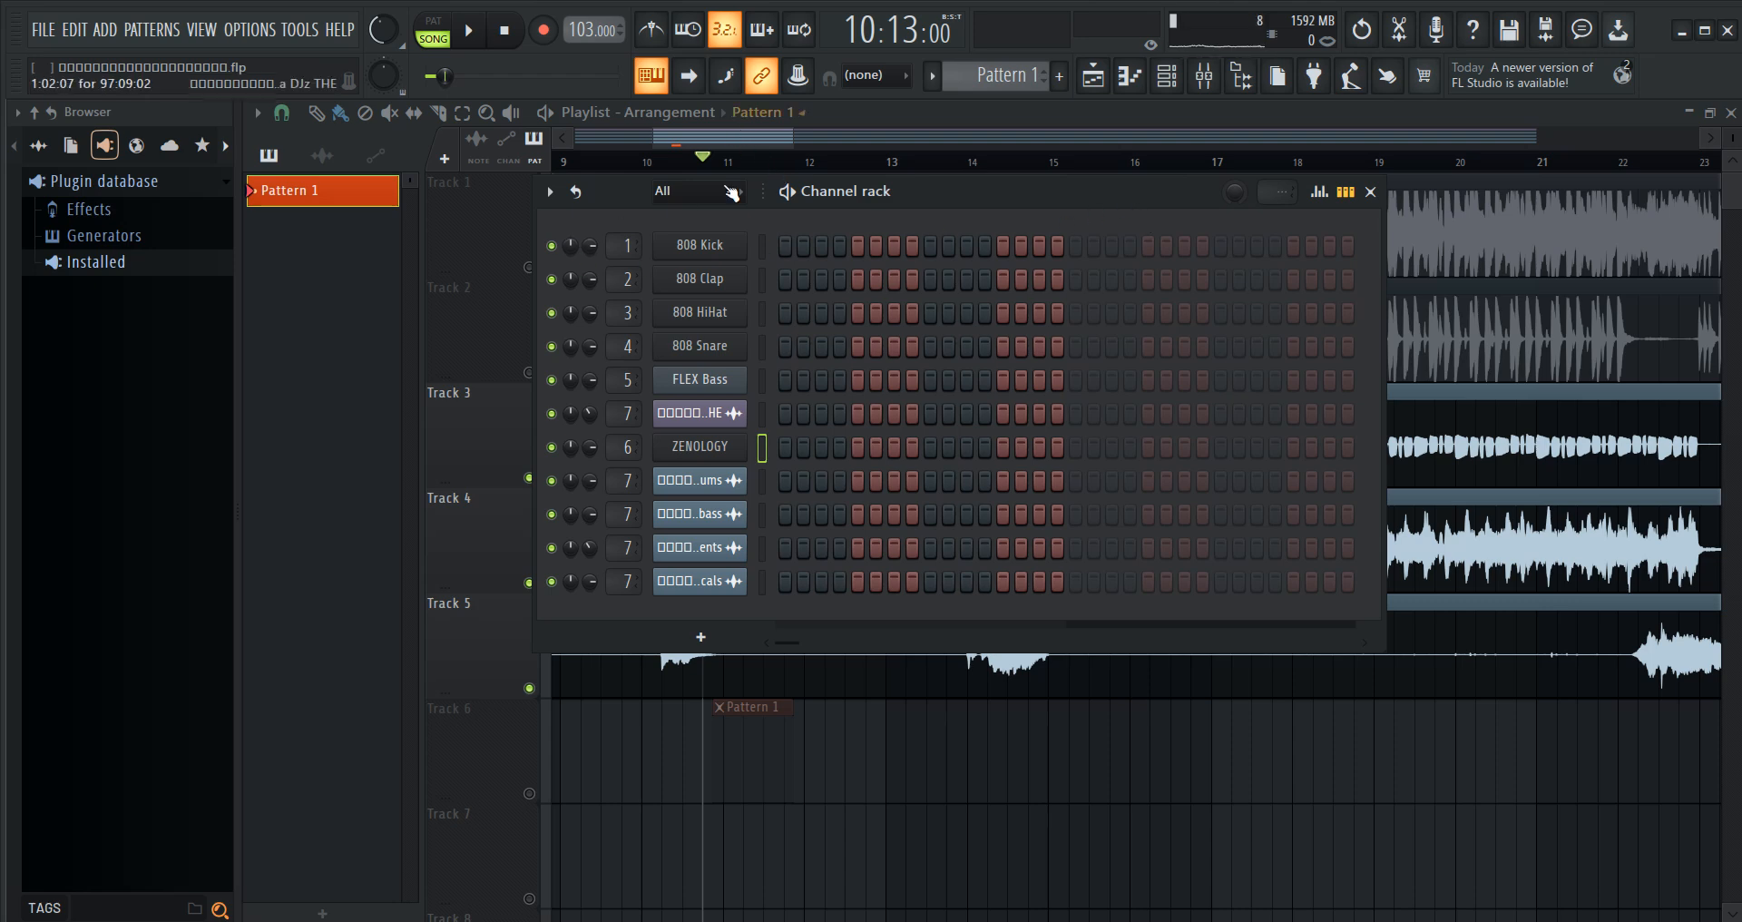
click(698, 453)
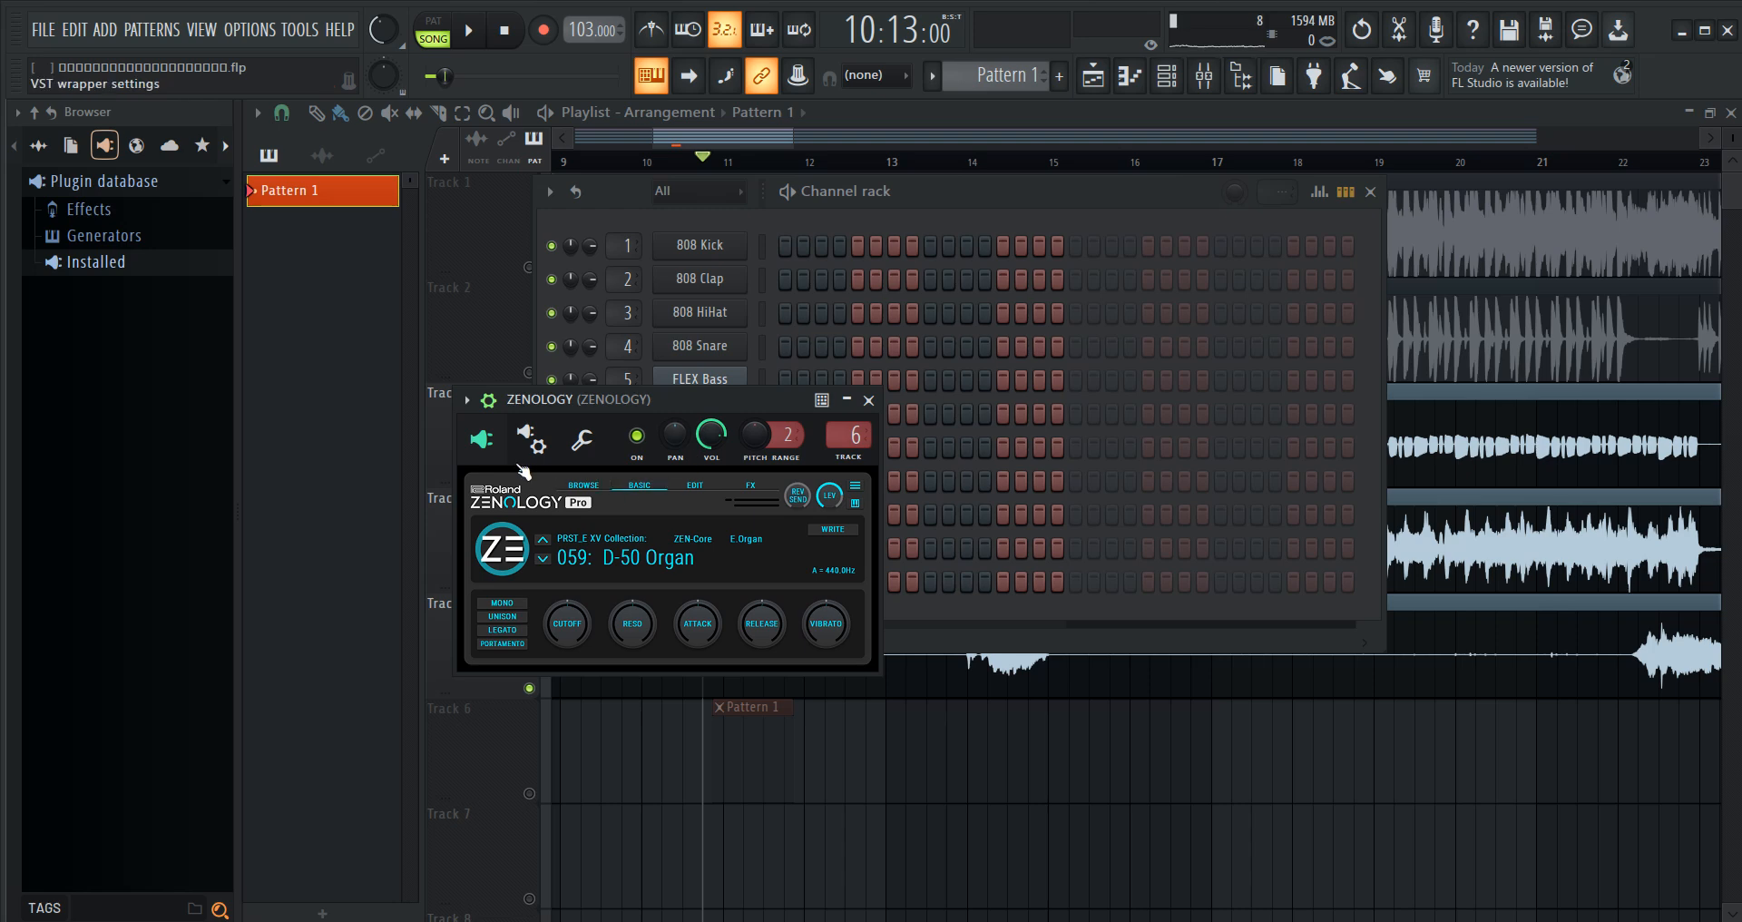
click(571, 492)
drag(642, 401, 577, 275)
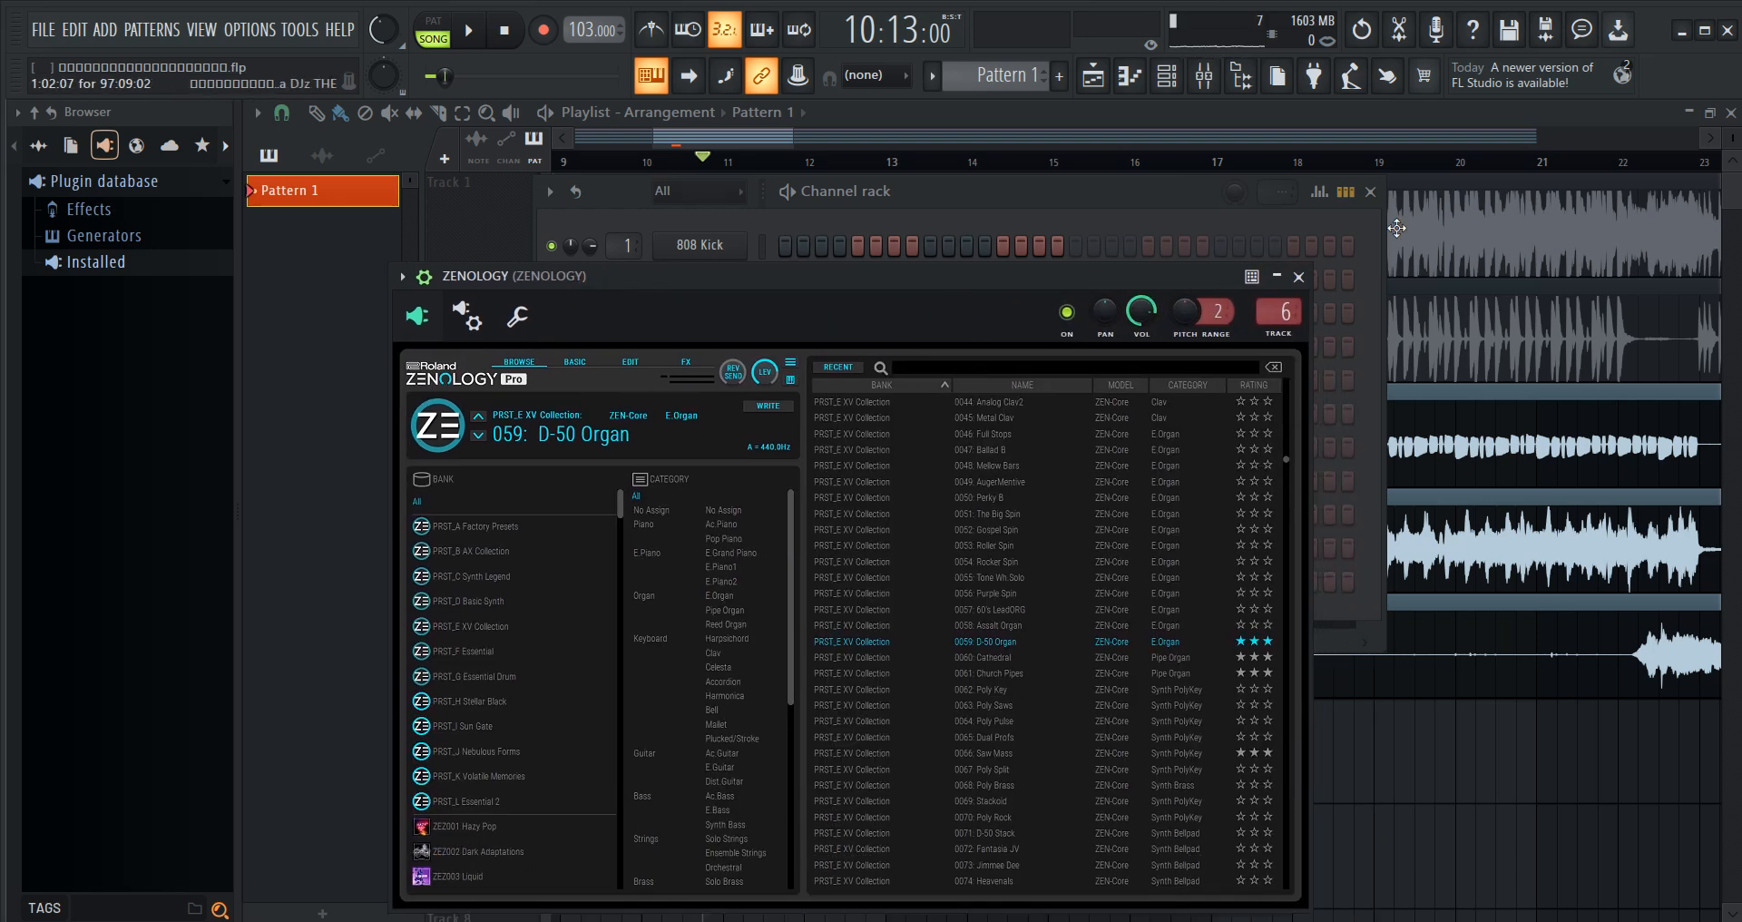
click(1300, 277)
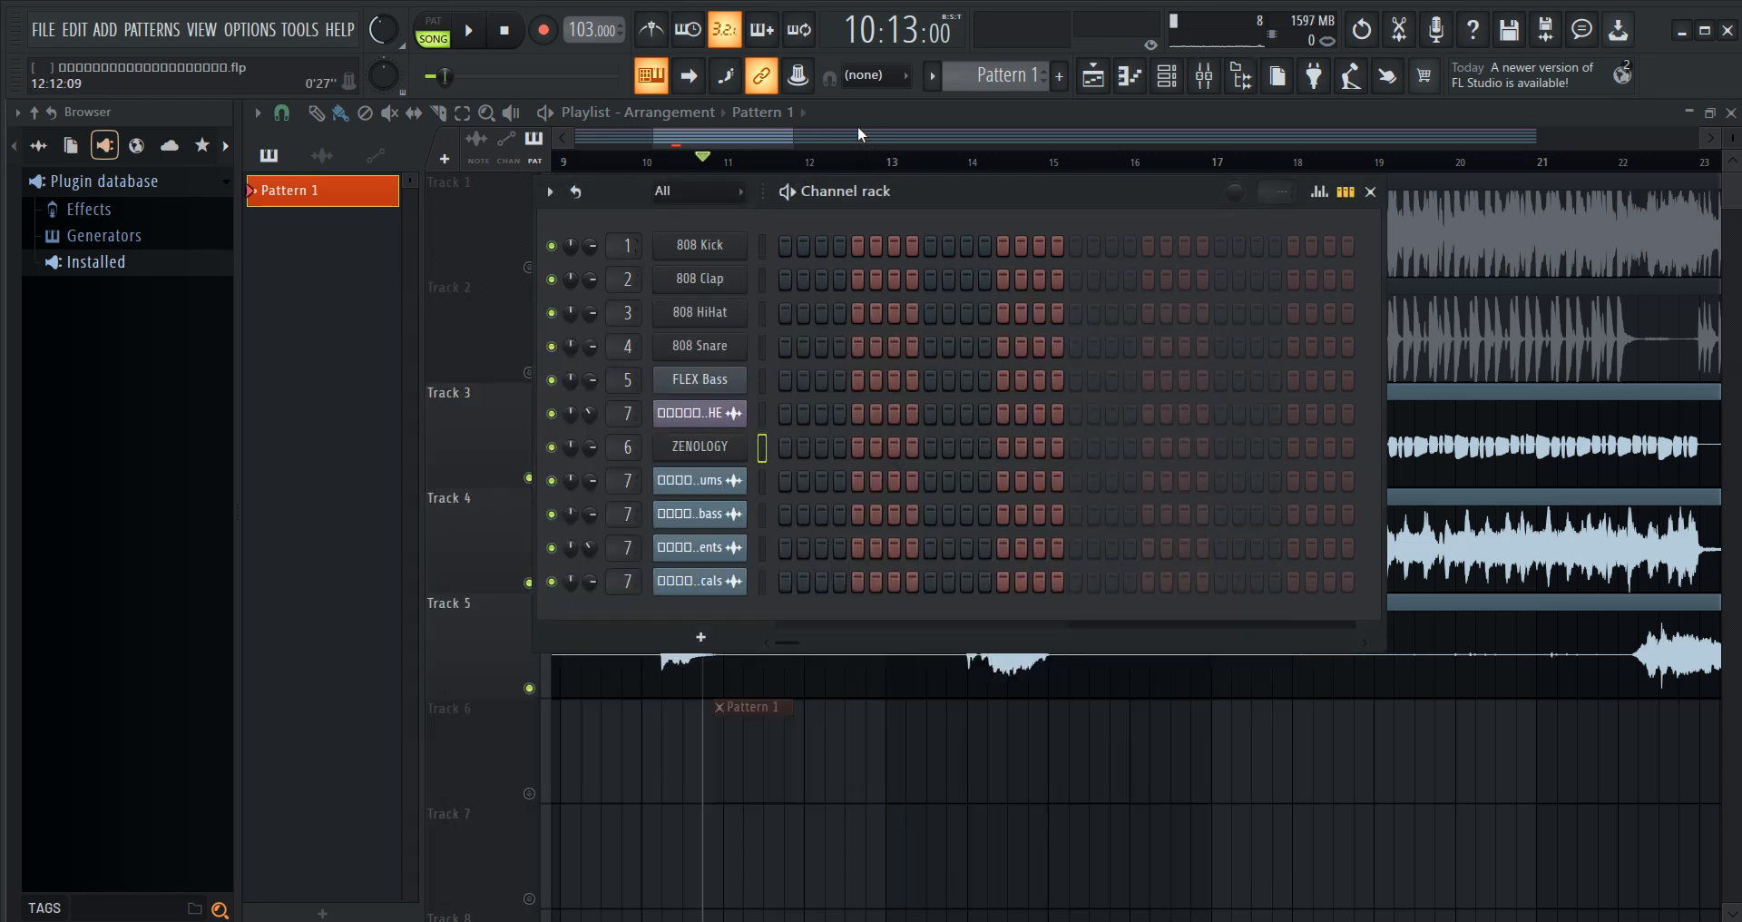
- Play the arrangement from 10:13:00 up to bar 23, toggling the drums track's mute twice along the way
click(748, 134)
scroll(744, 158, up, 3)
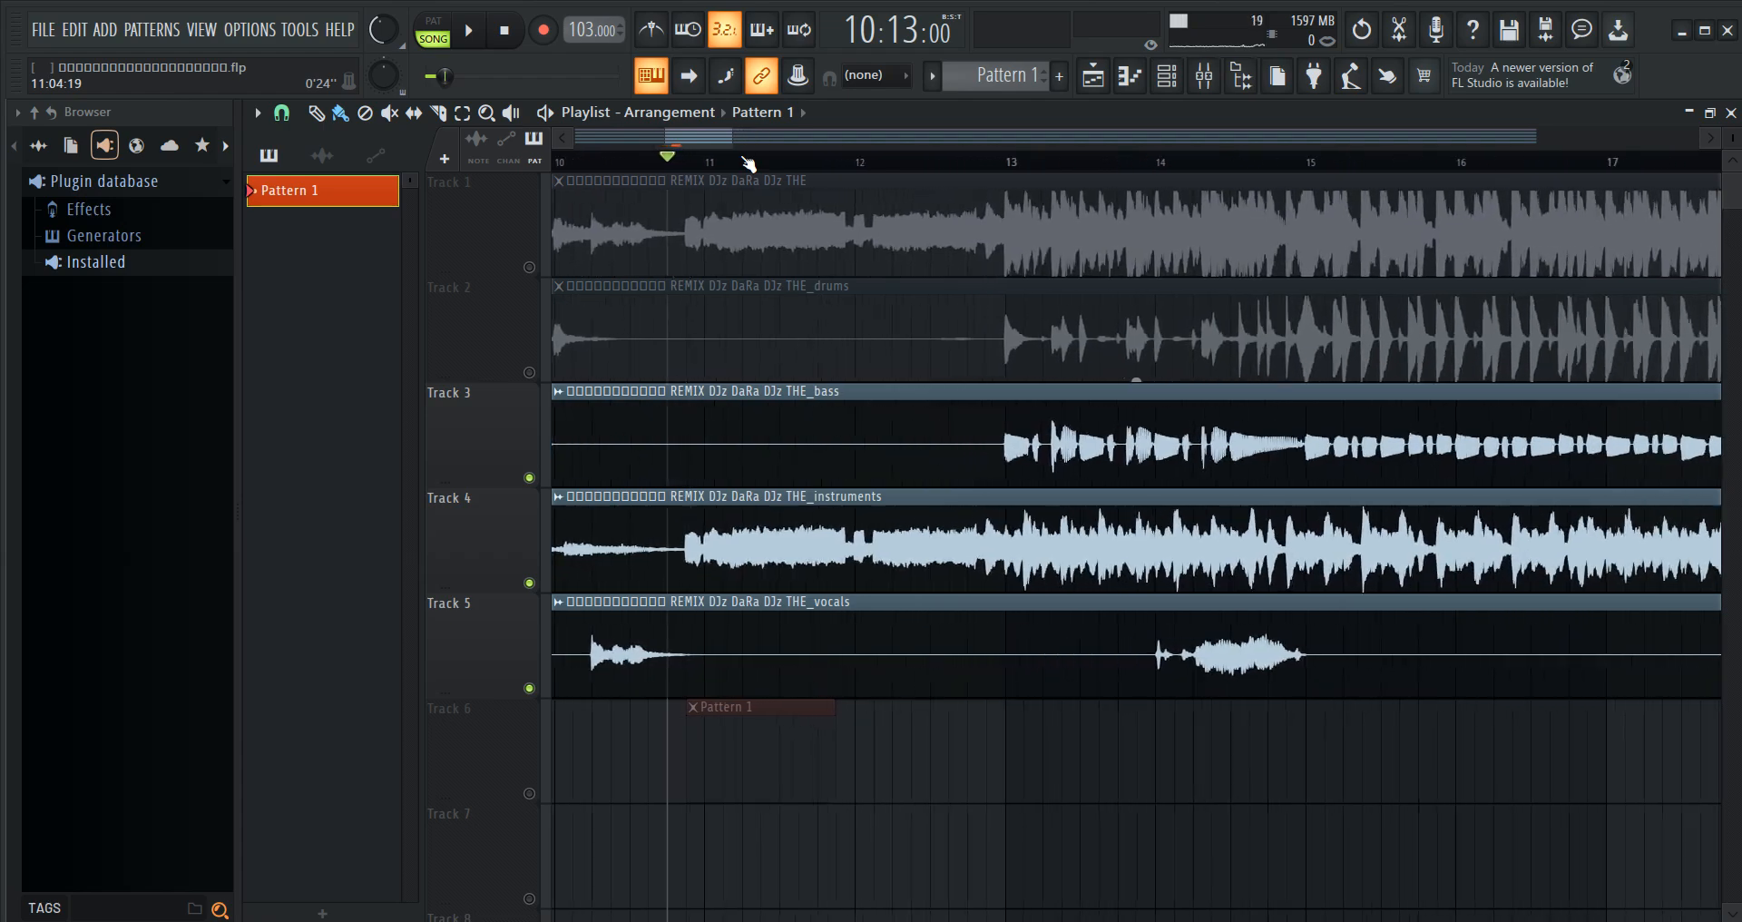
scroll(749, 161, down, 3)
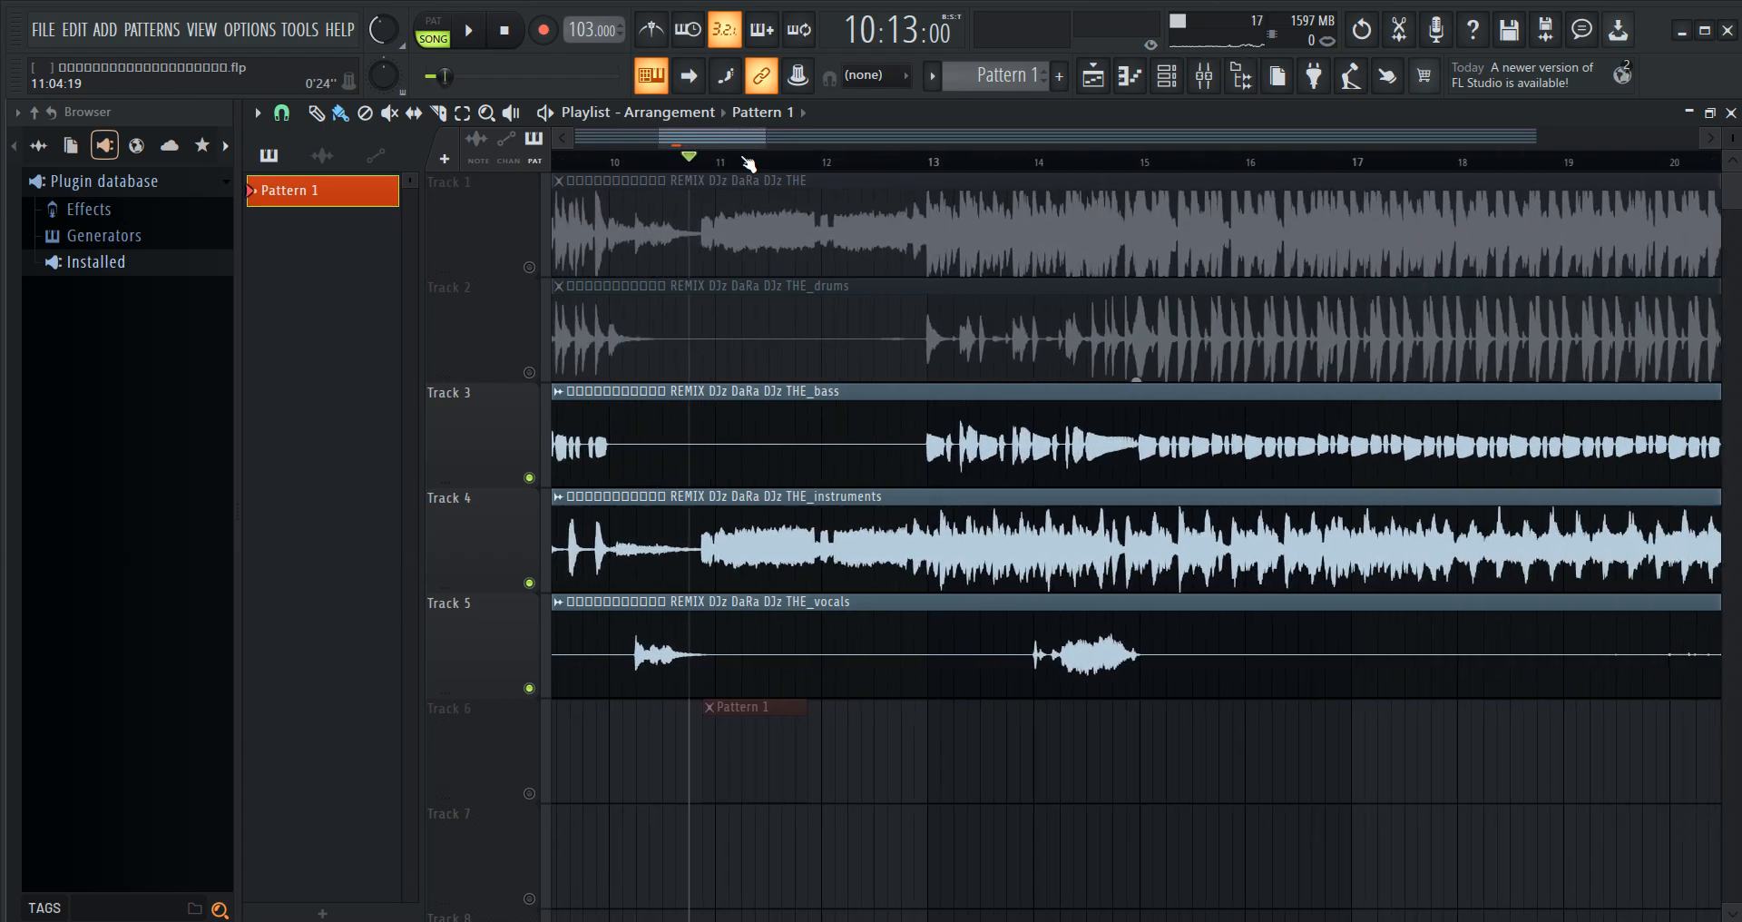
scroll(749, 162, down, 6)
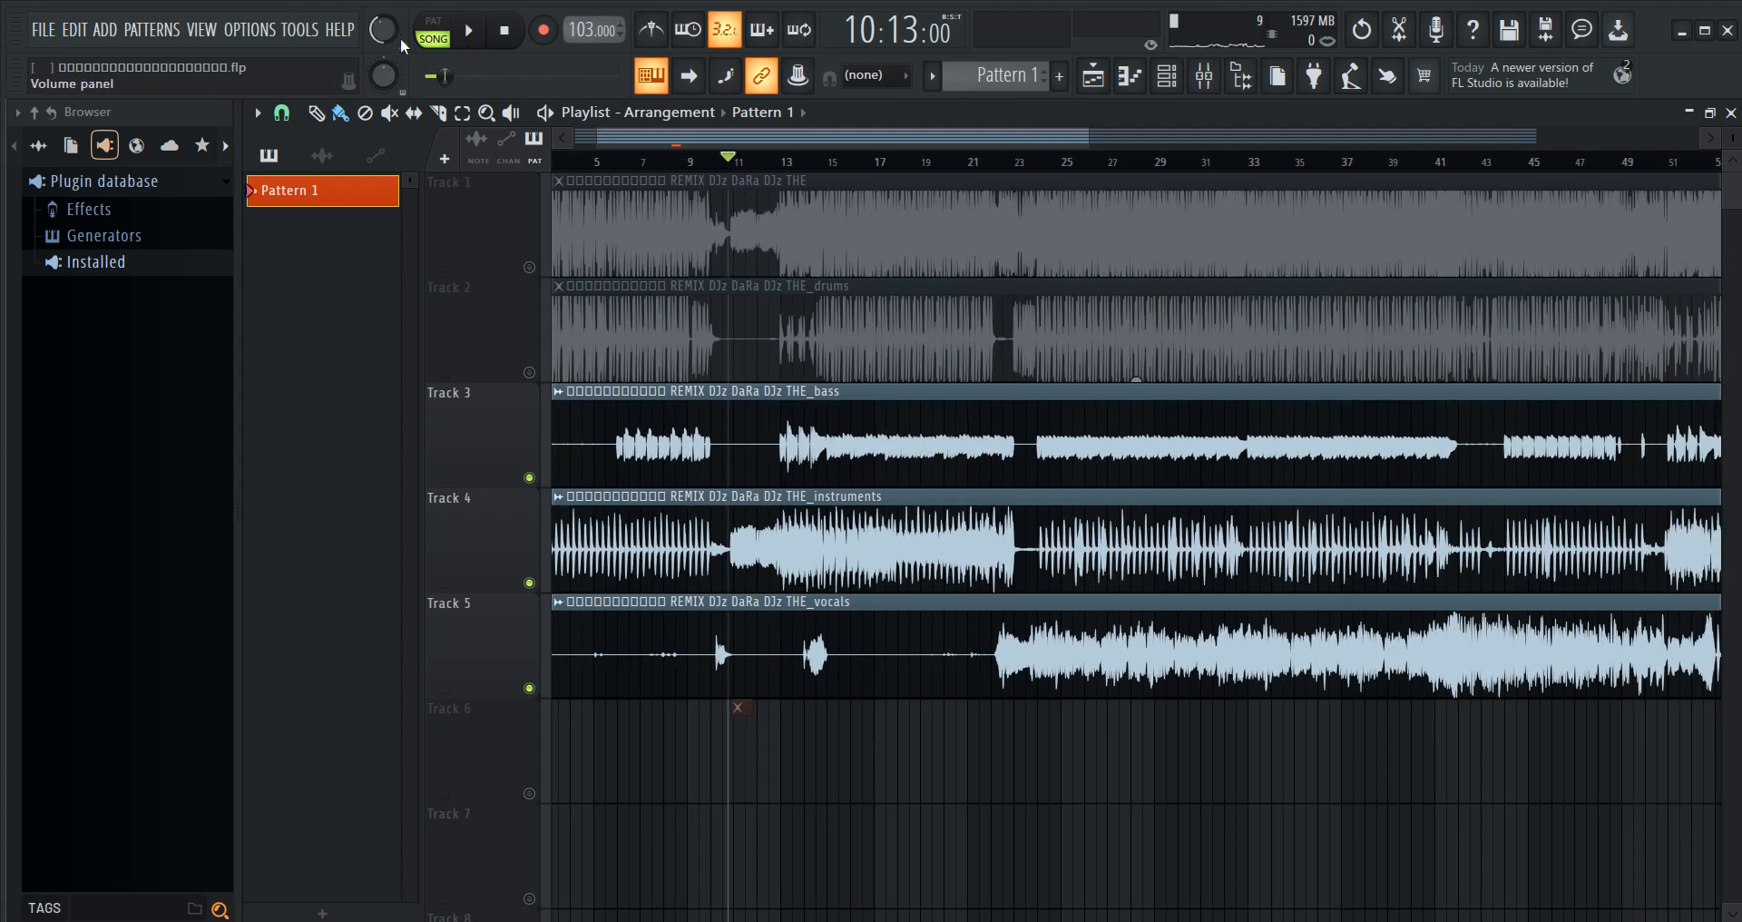
click(481, 27)
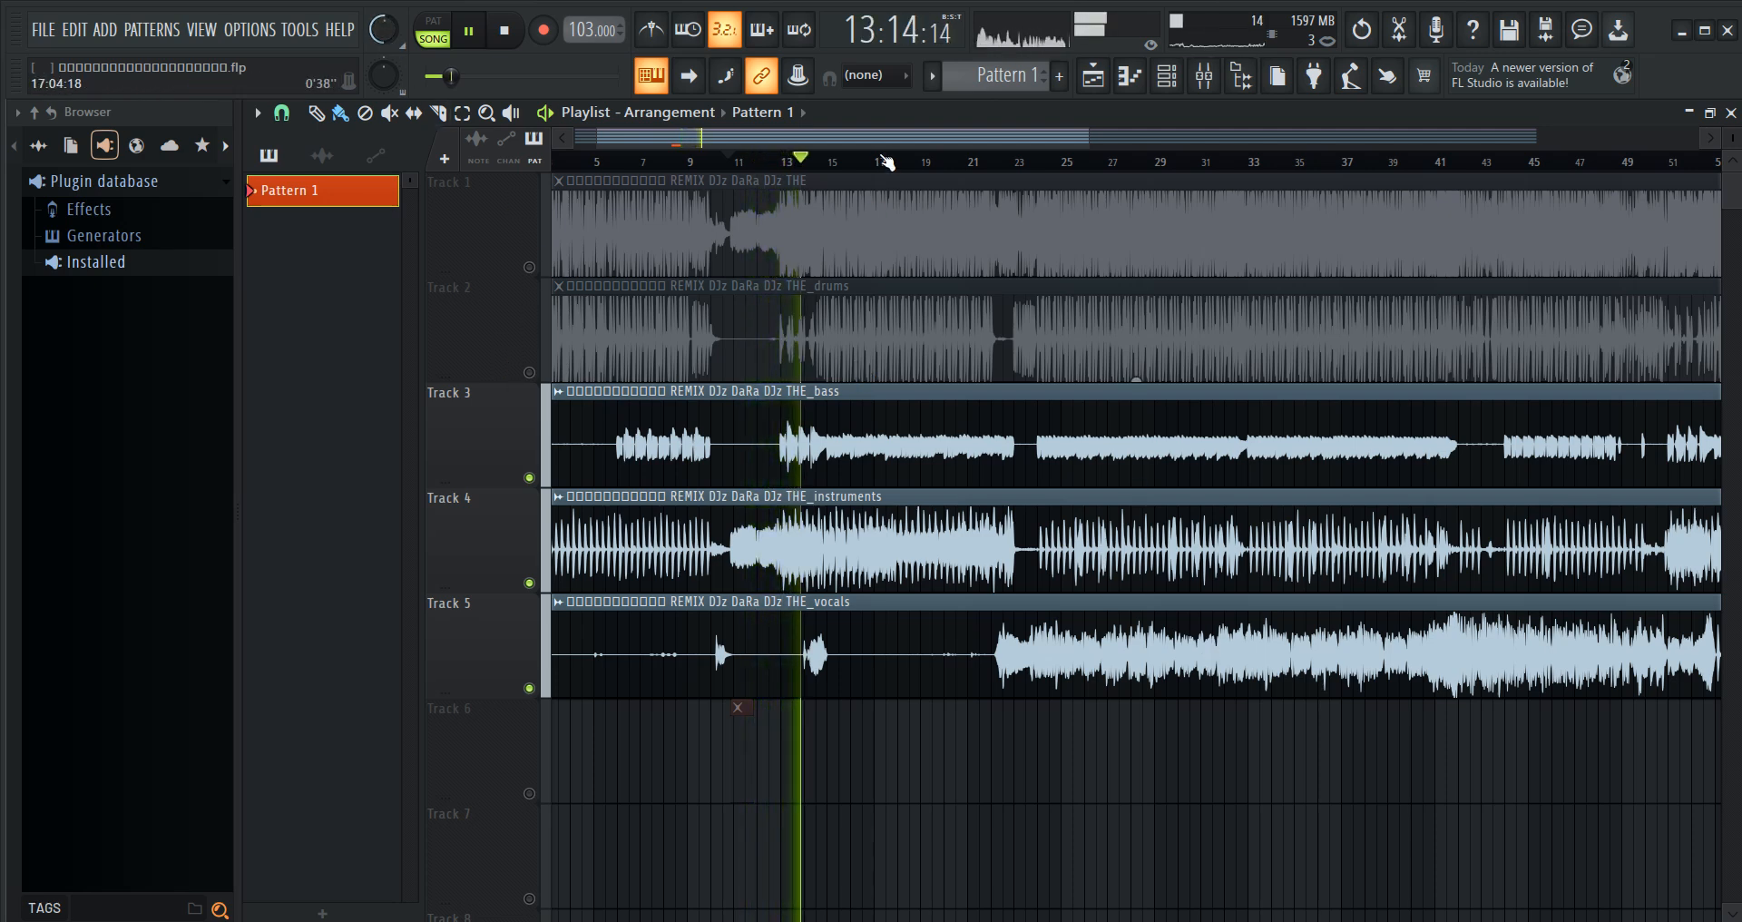
scroll(802, 172, up, 5)
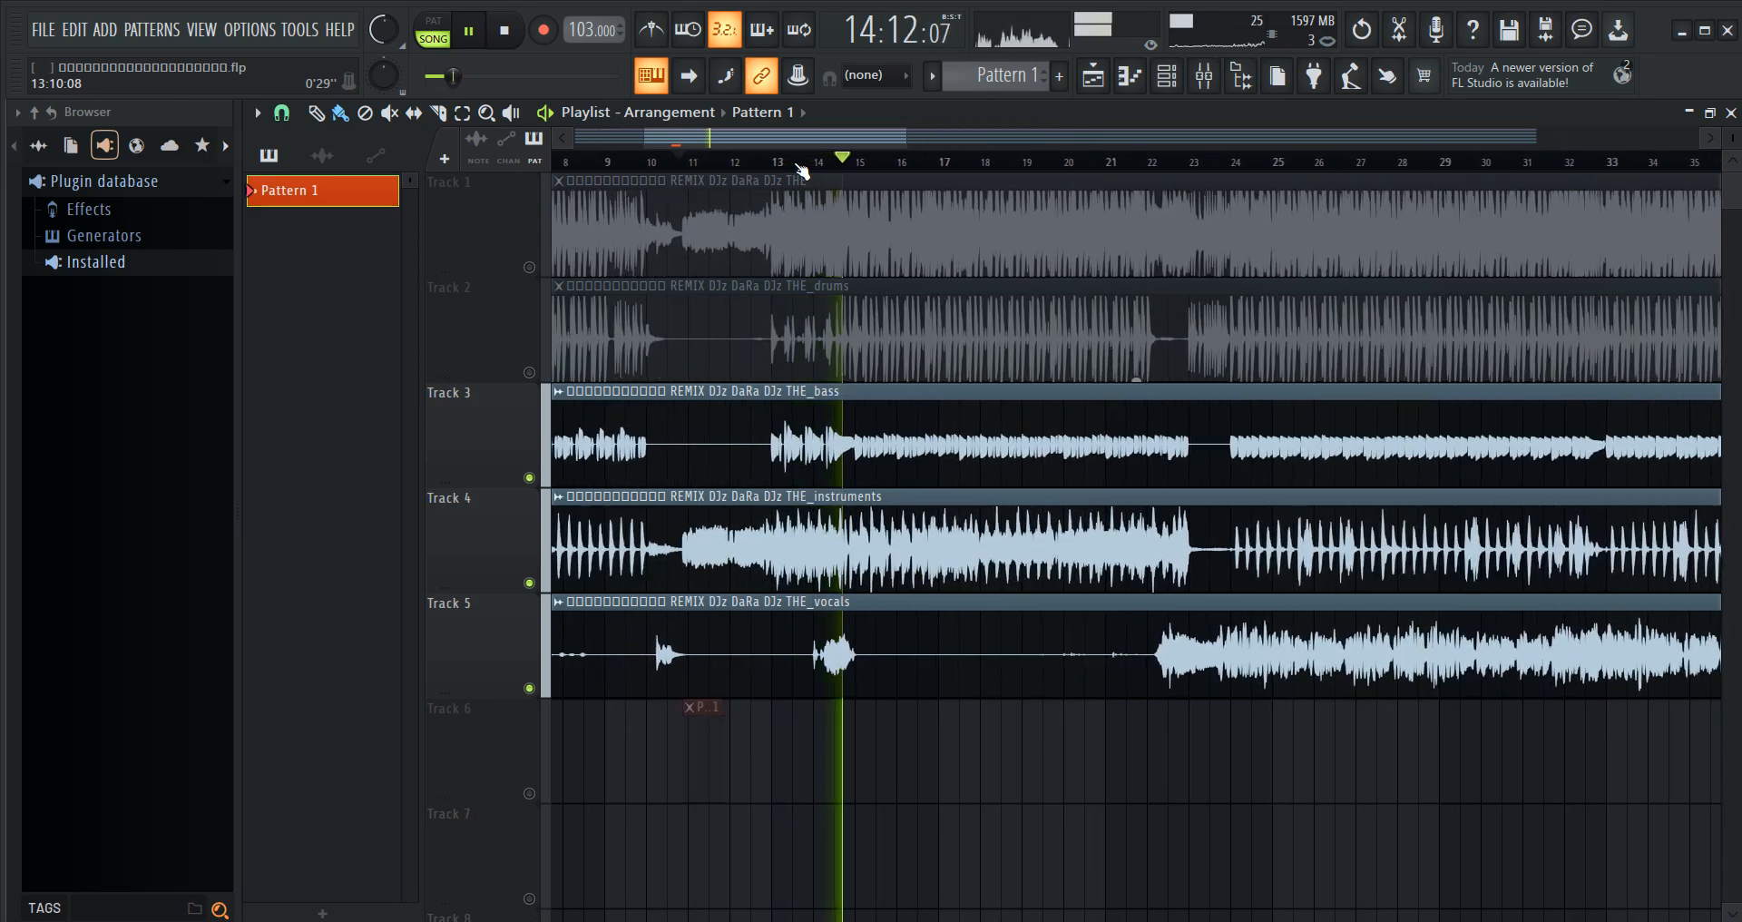
scroll(802, 171, down, 2)
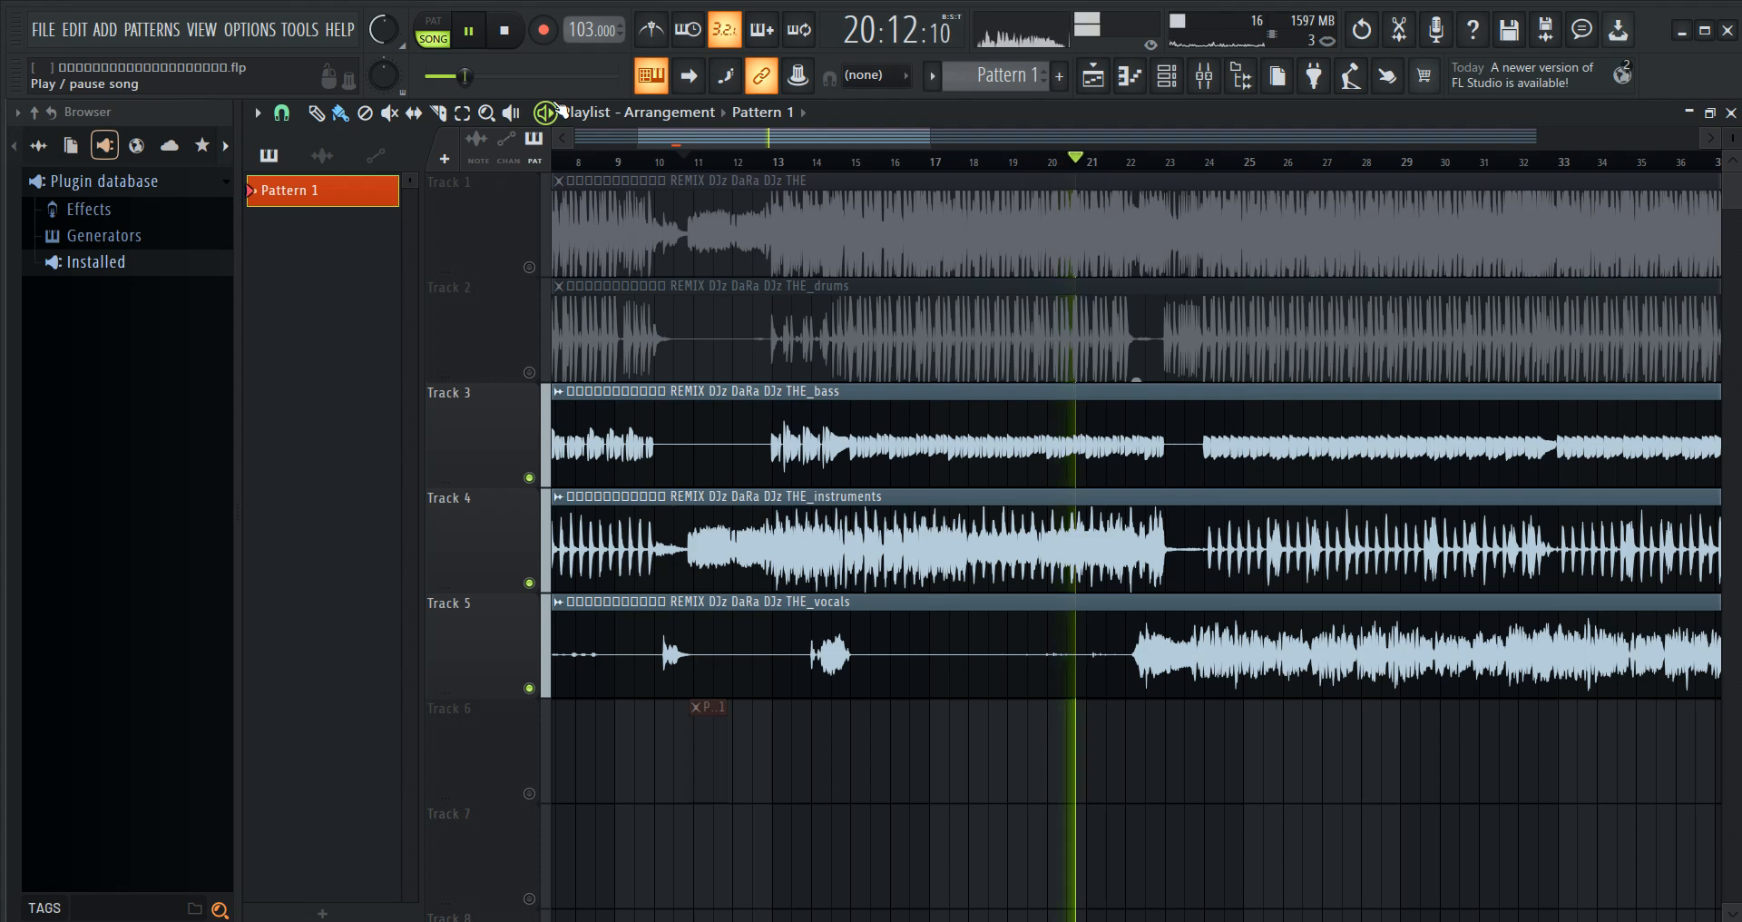
click(534, 373)
click(534, 373)
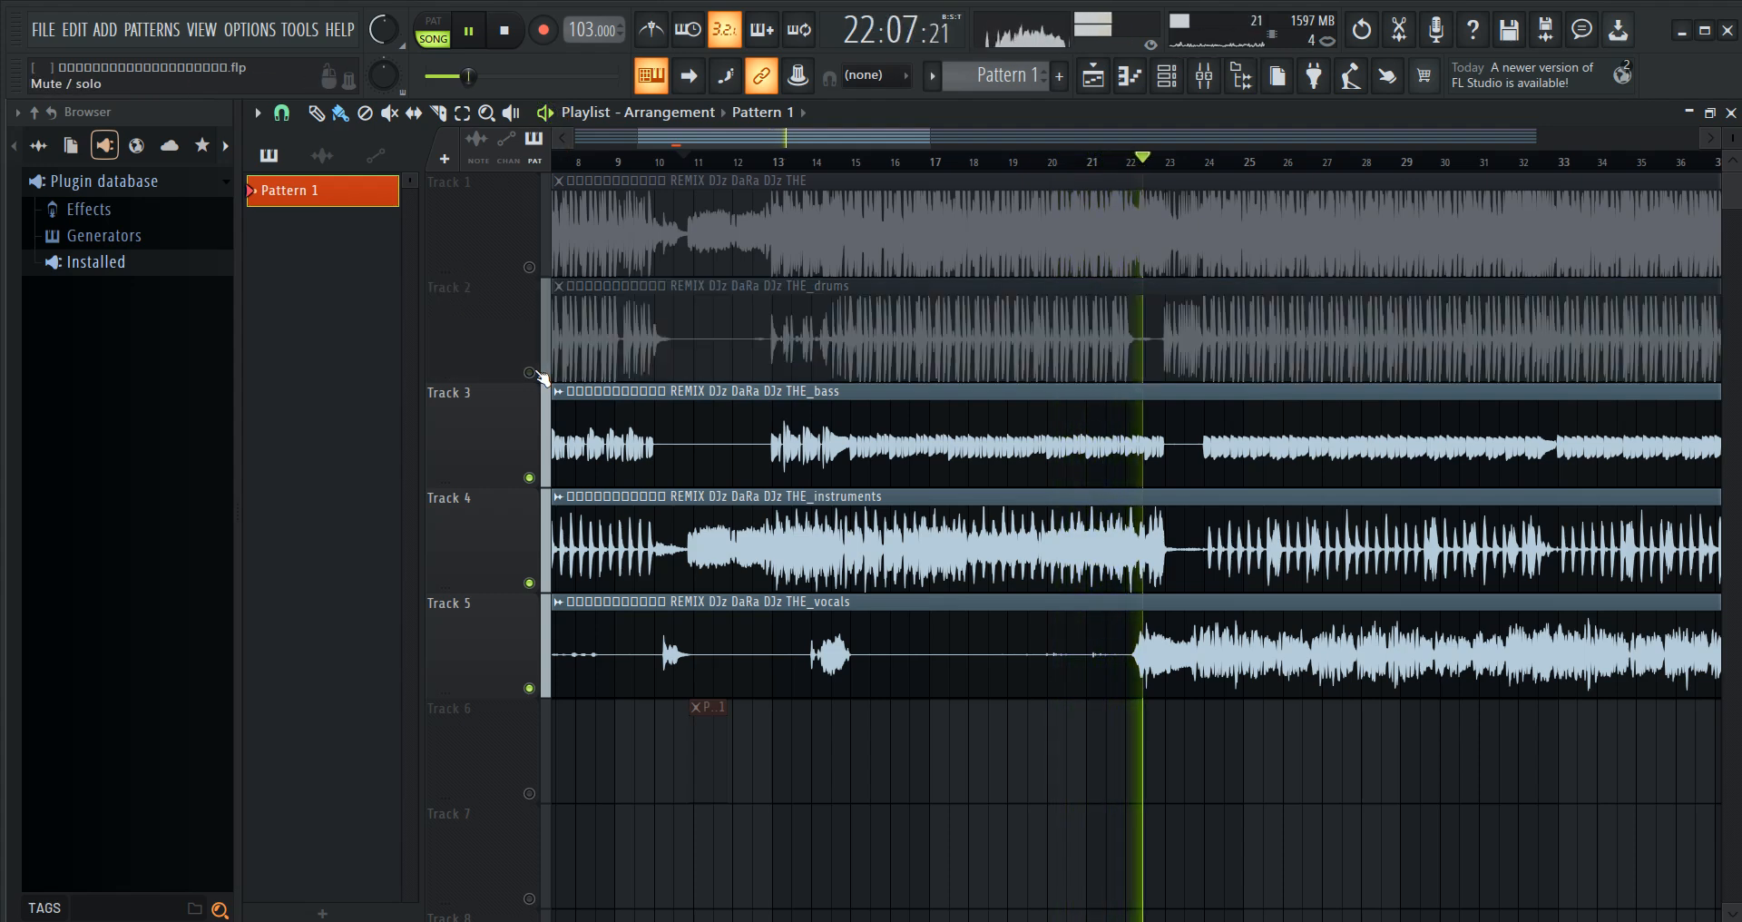
click(471, 40)
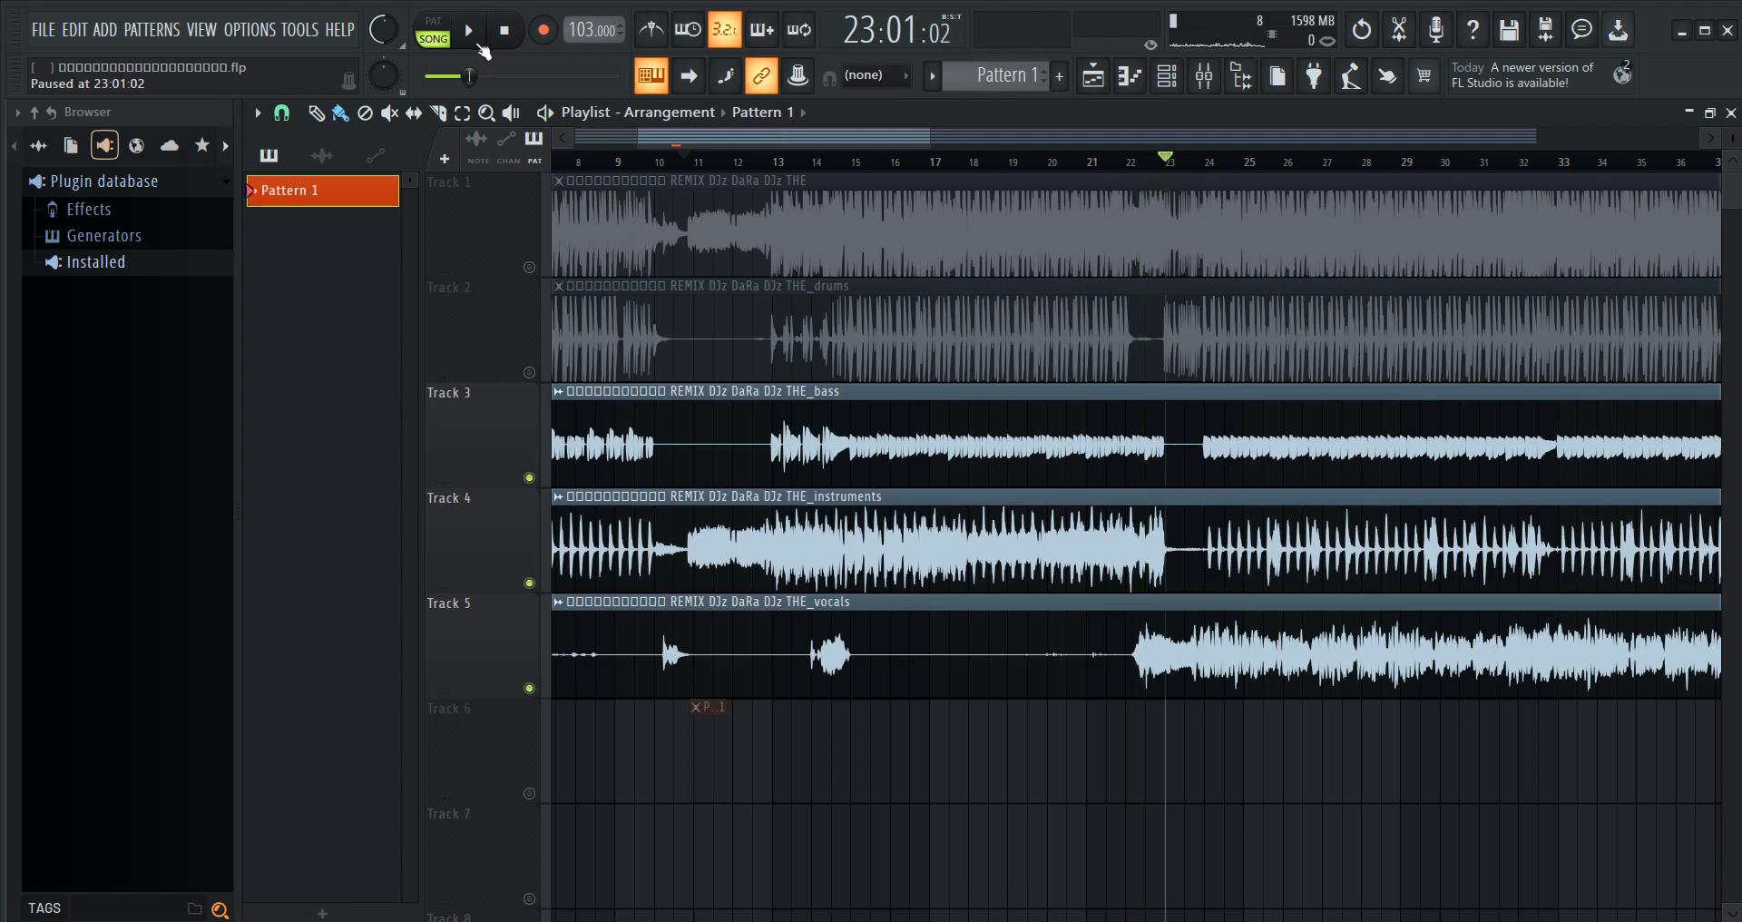
- Select the playlist time range from the start of the Pattern 1 clip, just before bar 11, to about bar 23
scroll(667, 177, up, 5)
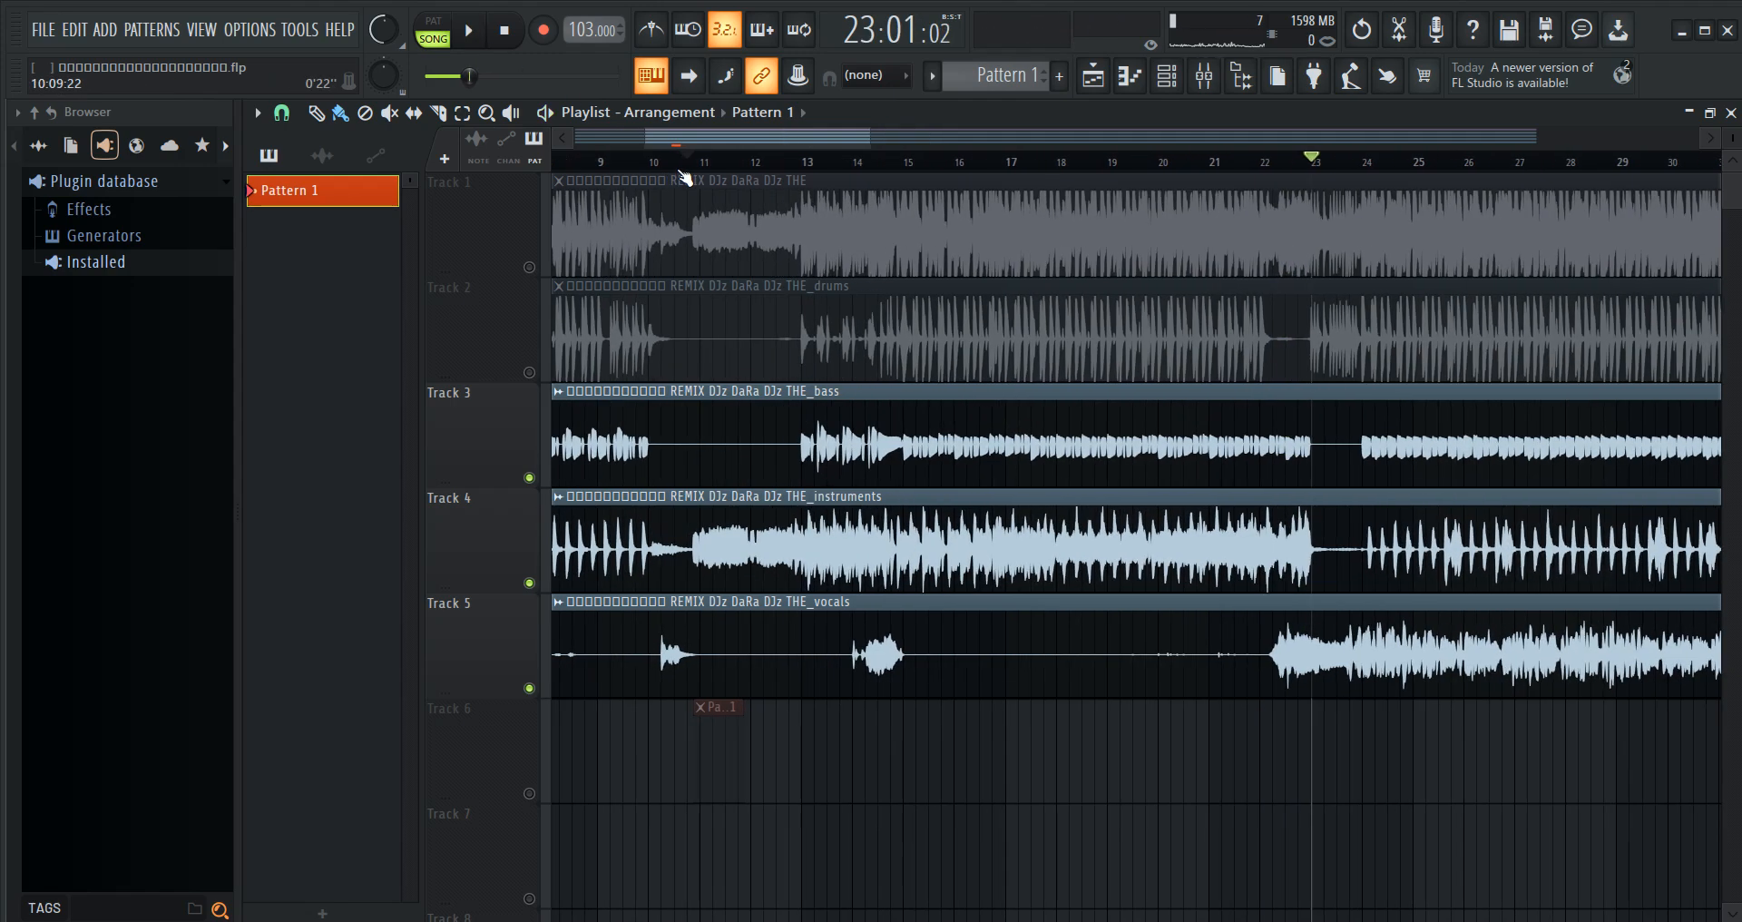
scroll(683, 175, up, 3)
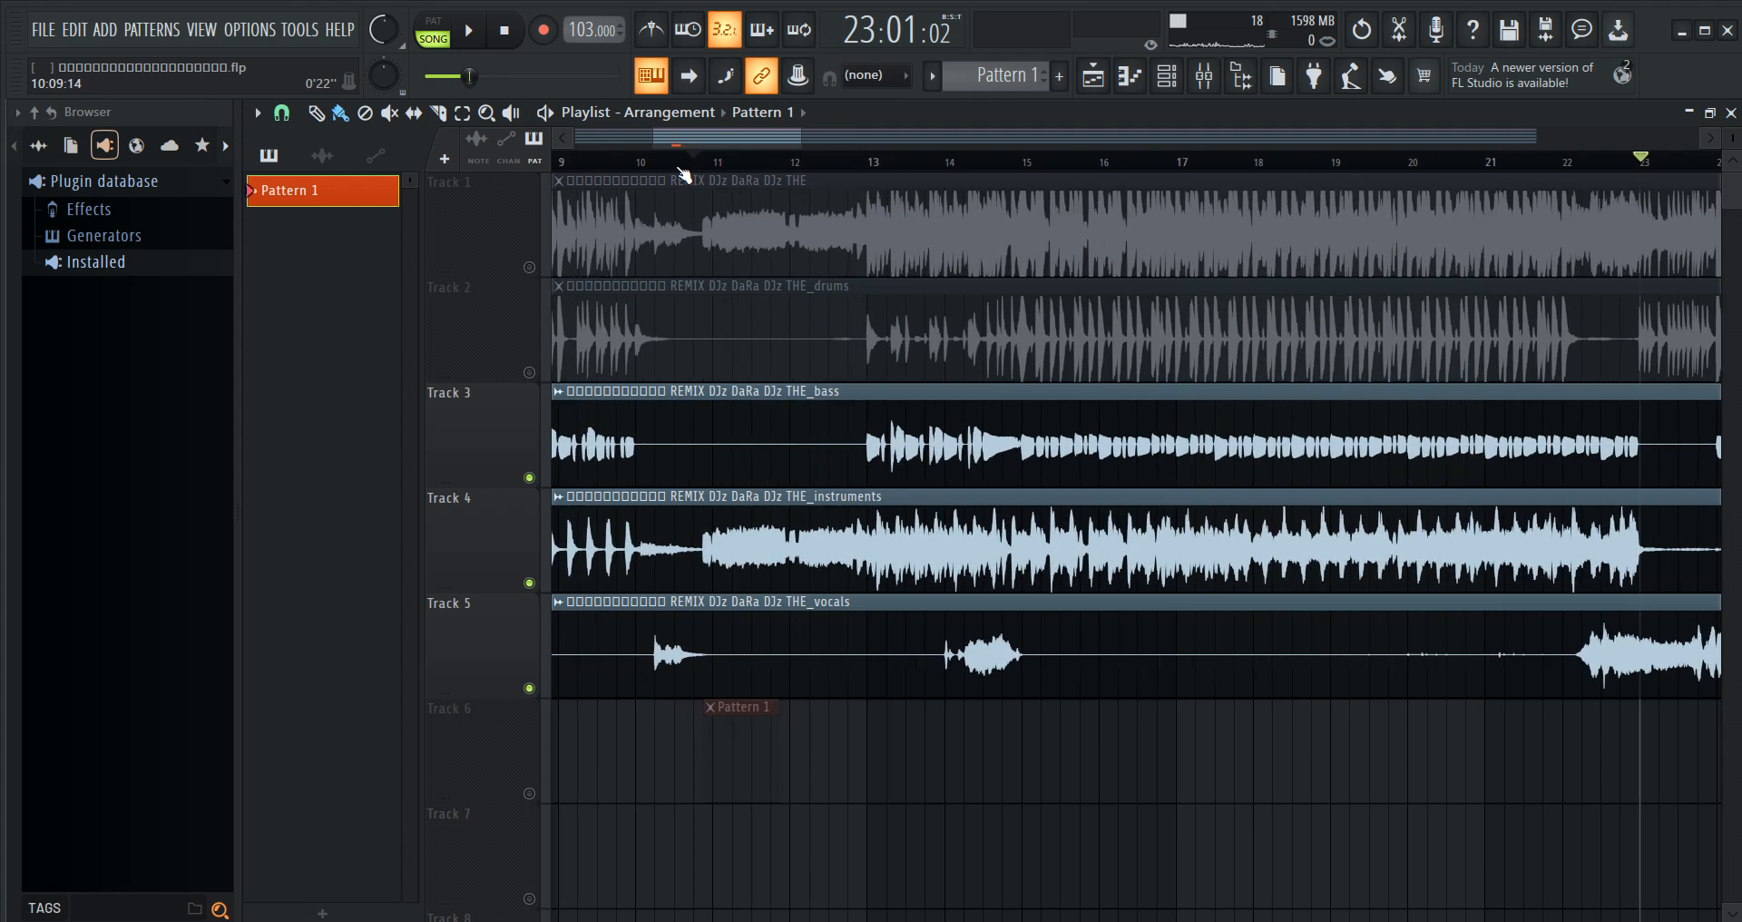
drag(712, 168, 1625, 175)
scroll(699, 175, up, 2)
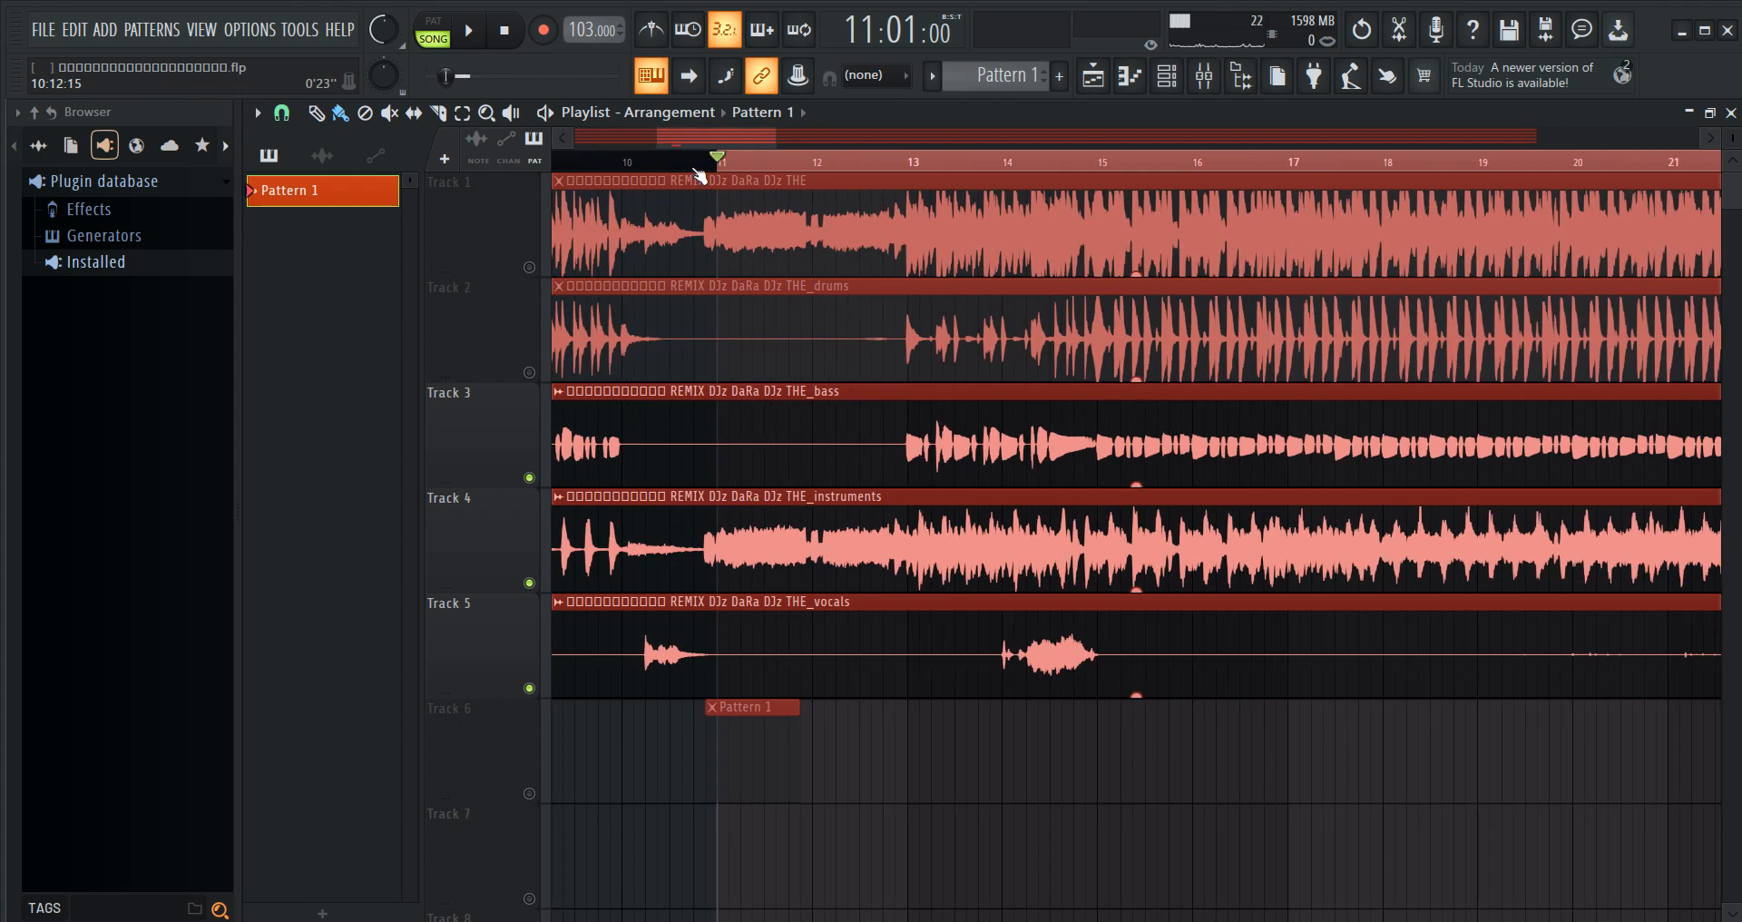
scroll(699, 175, up, 8)
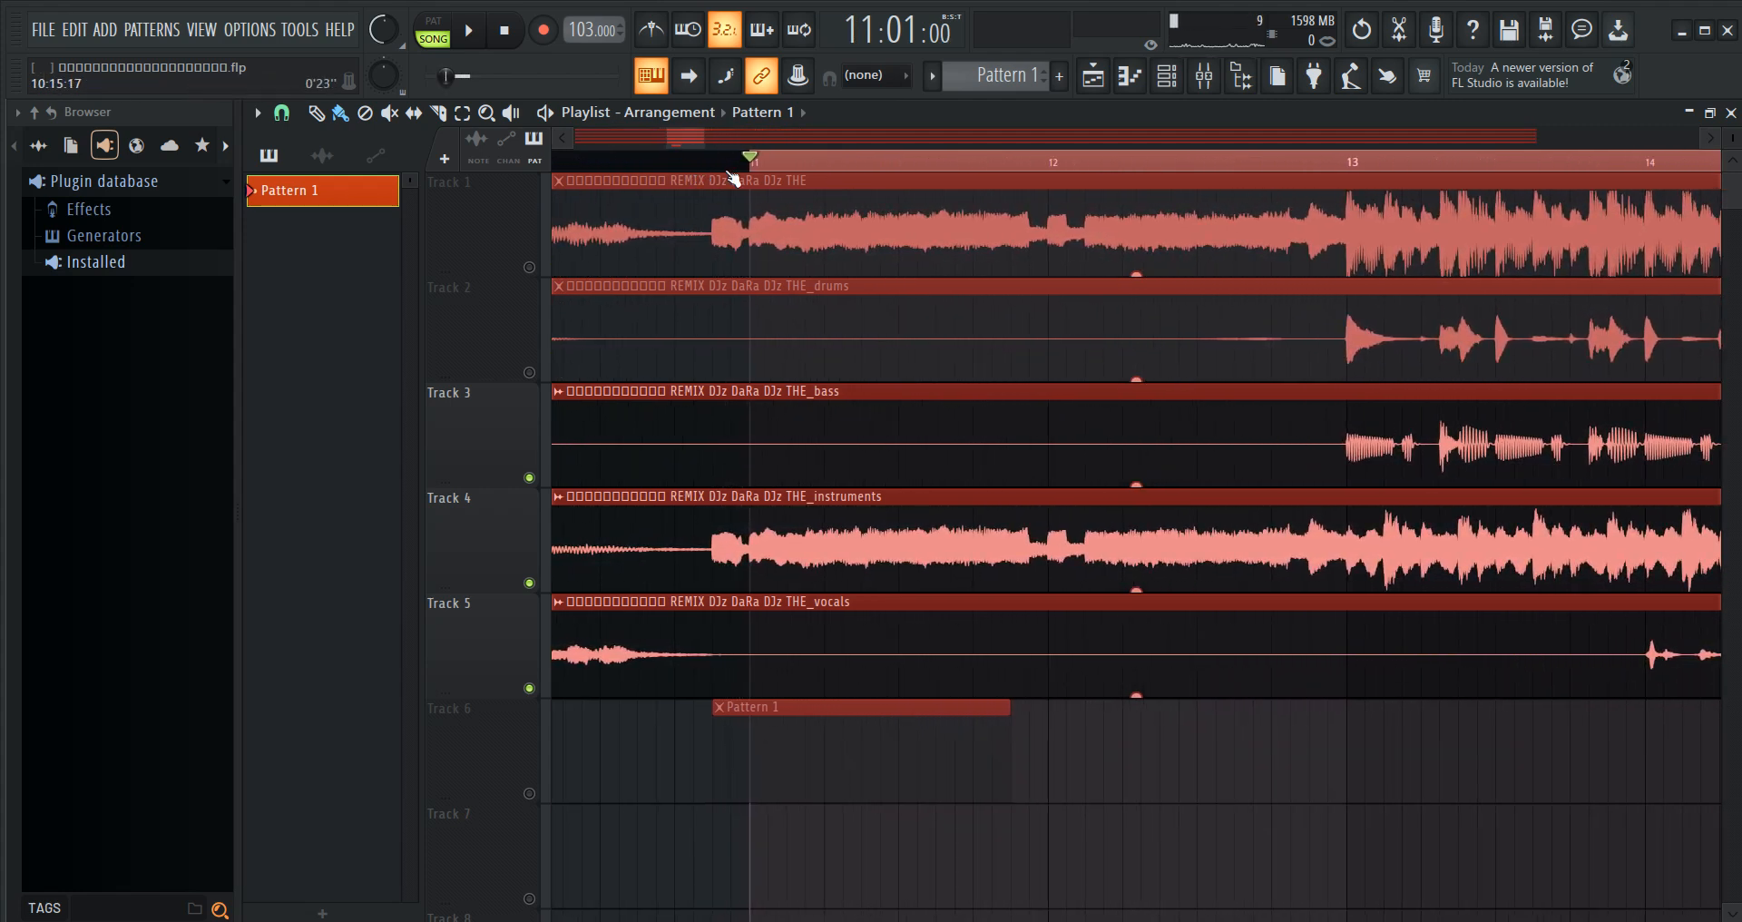
drag(728, 172, 720, 175)
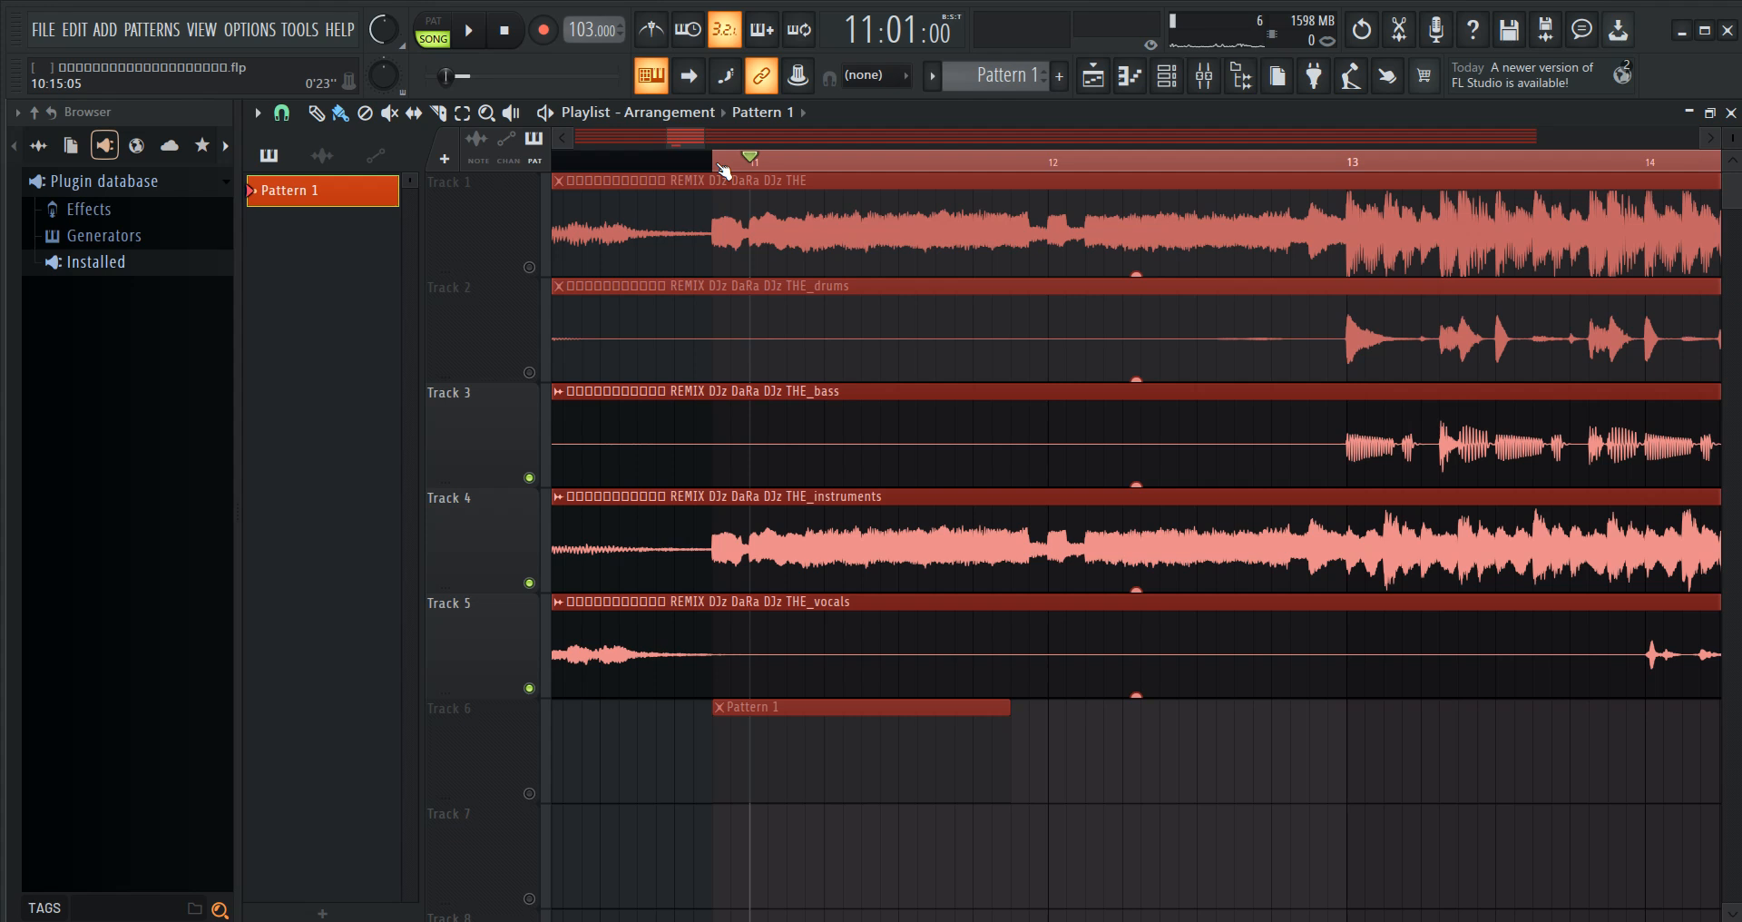
- Unmute Track 6 and remove the stray Pattern 1 clip placed beyond bar 12
click(529, 794)
click(1220, 731)
right_click(1267, 751)
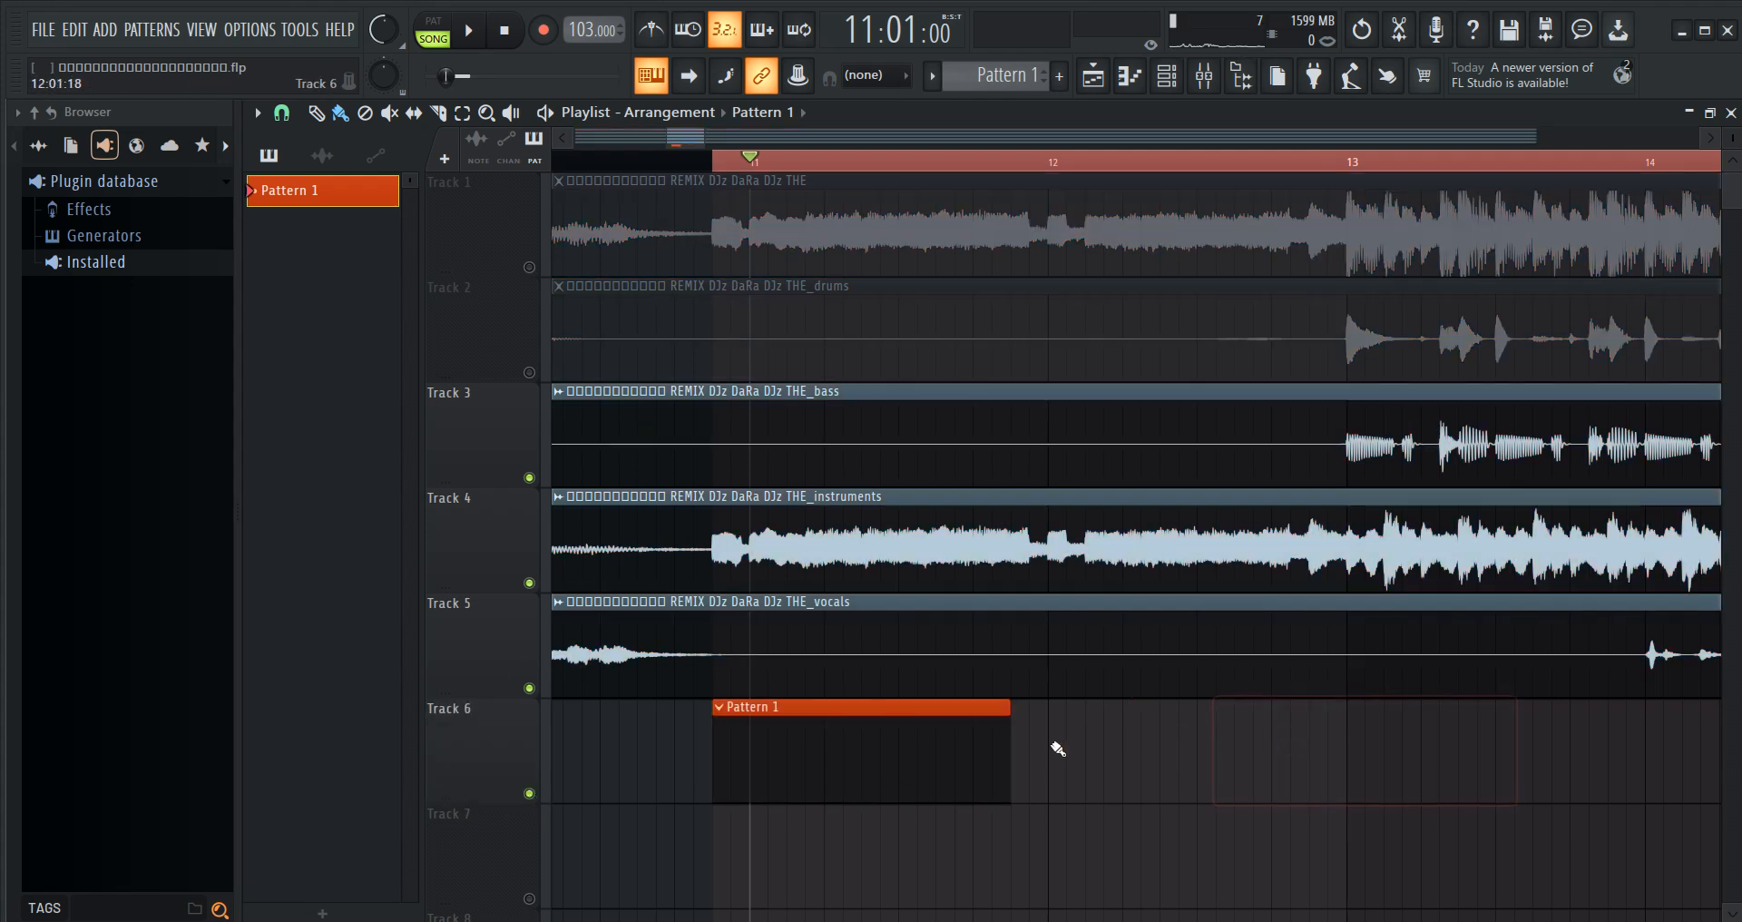
- Open the ZENOLOGY channel's piano roll for the Pattern 1 clip on Track 6
double_click(925, 742)
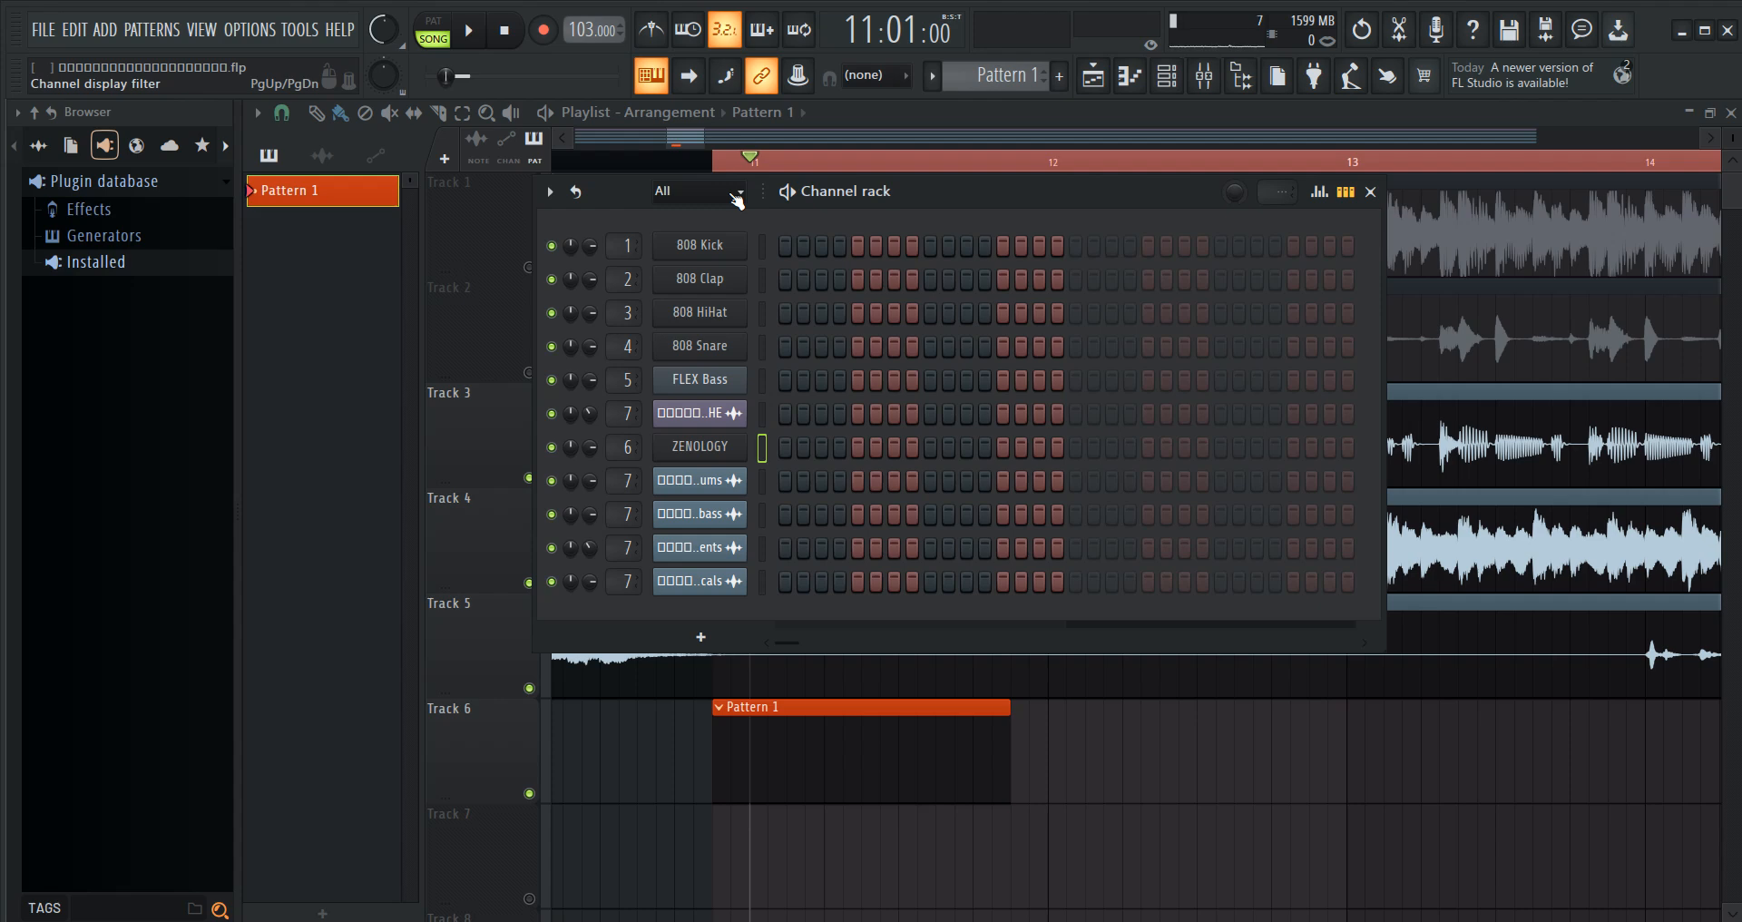
right_click(706, 447)
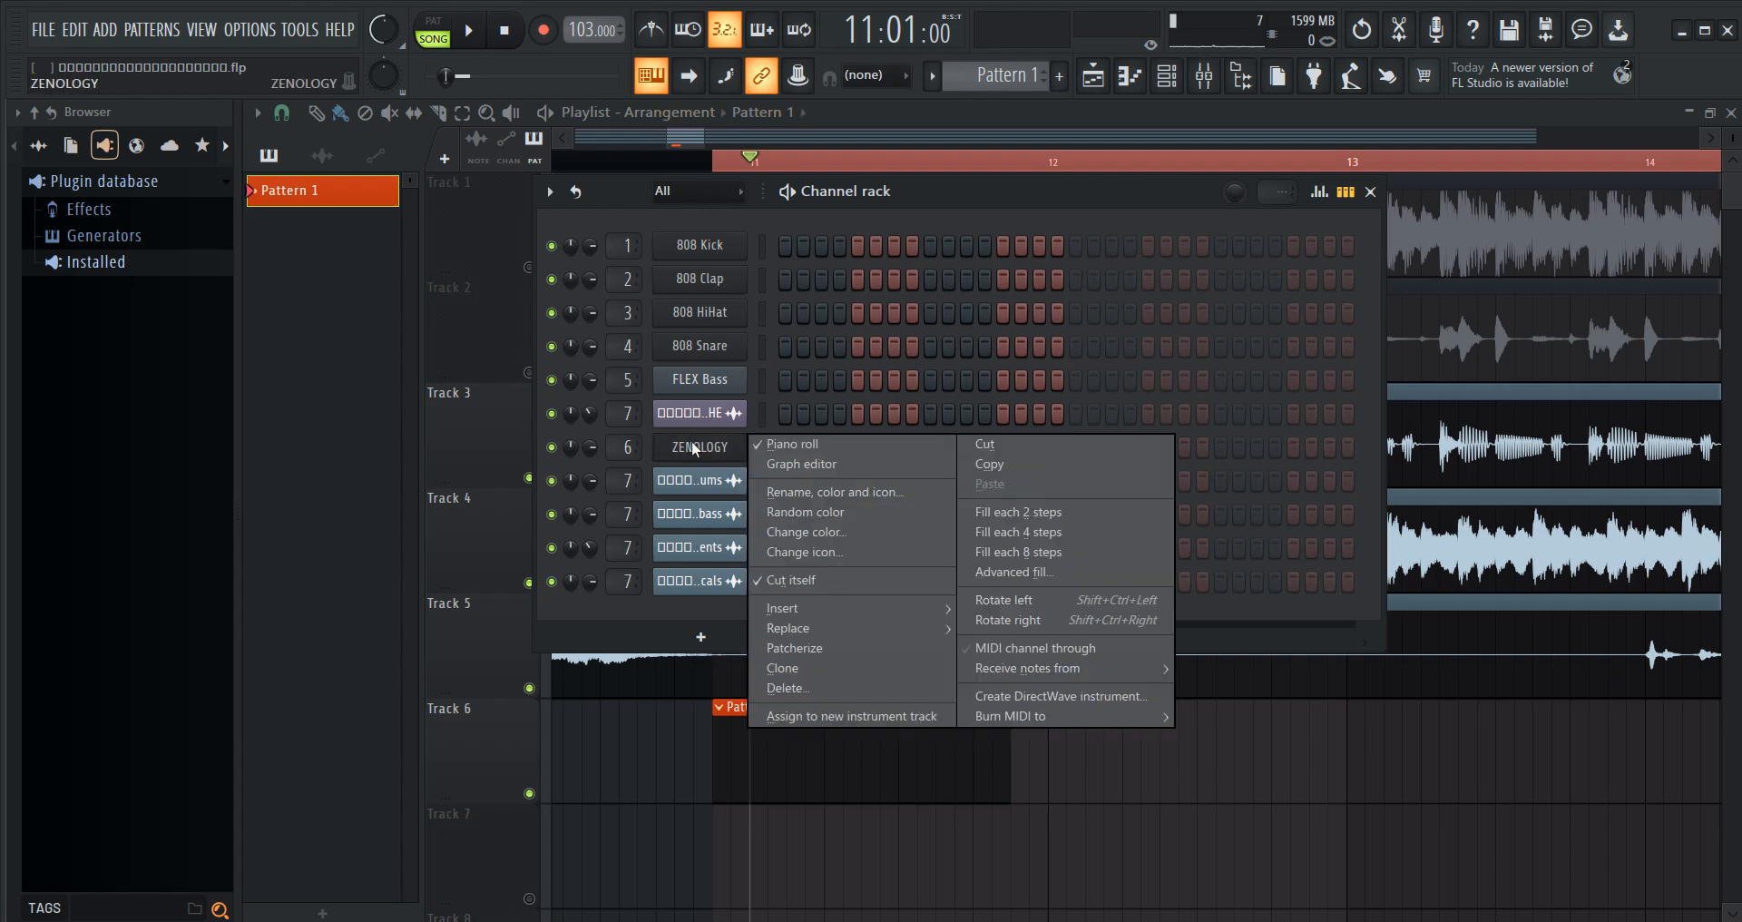
right_click(723, 444)
click(786, 445)
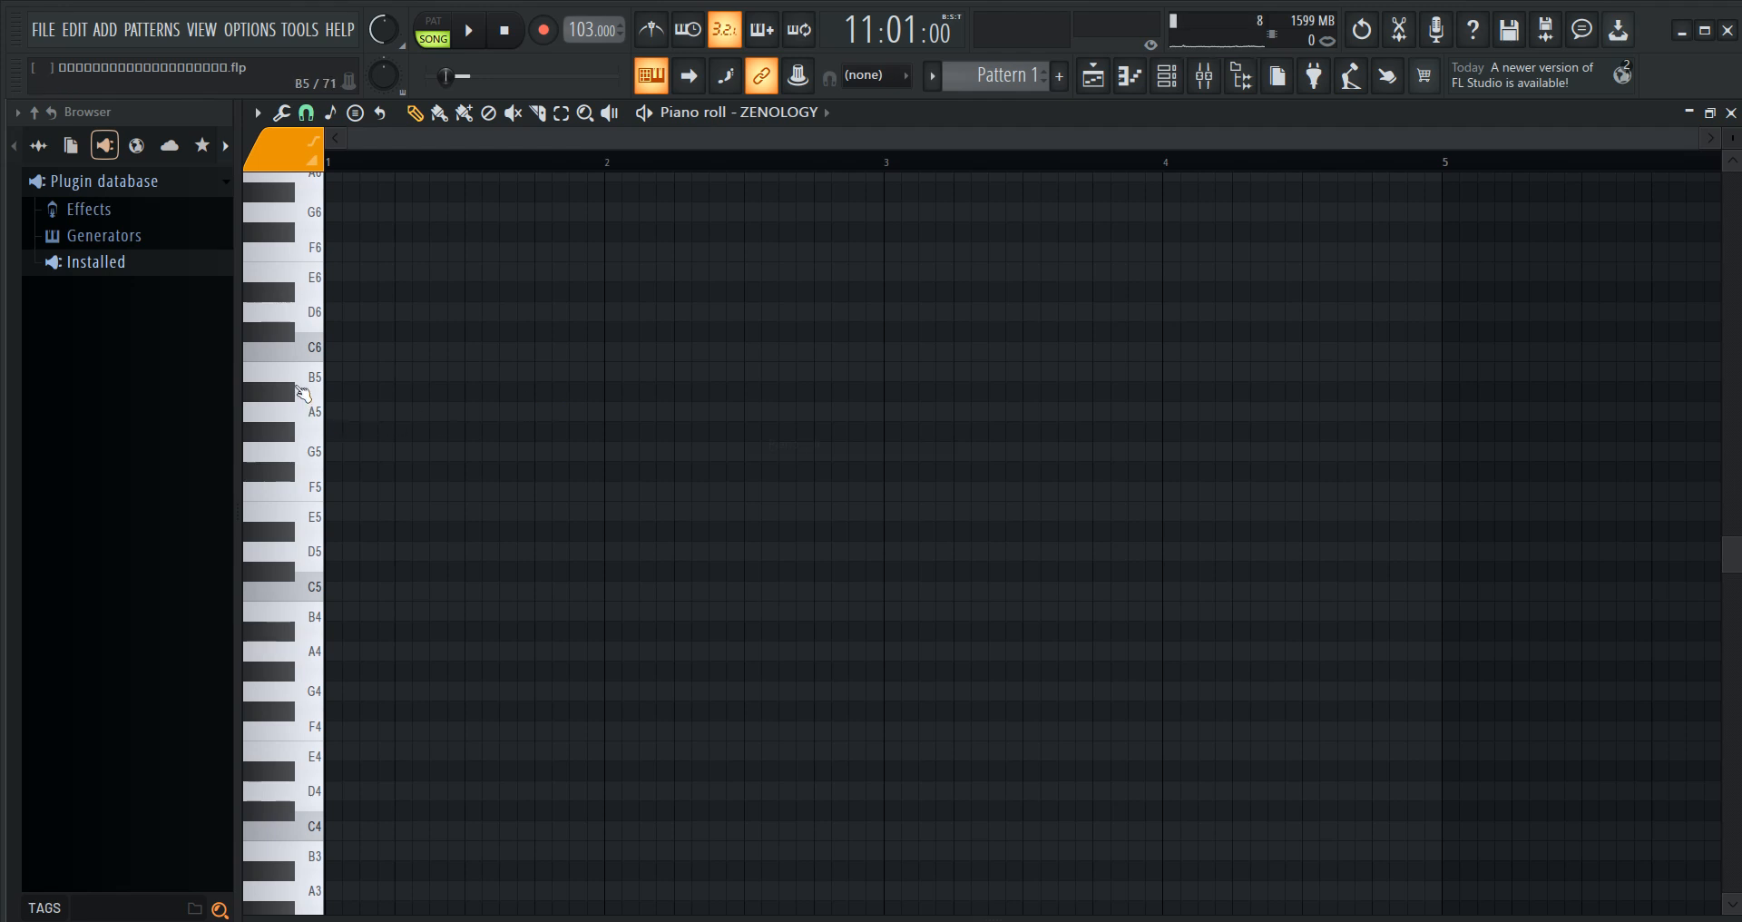
- Audition keys across several octaves on the ZENOLOGY piano roll keyboard
drag(293, 349, 282, 635)
scroll(268, 545, up, 2)
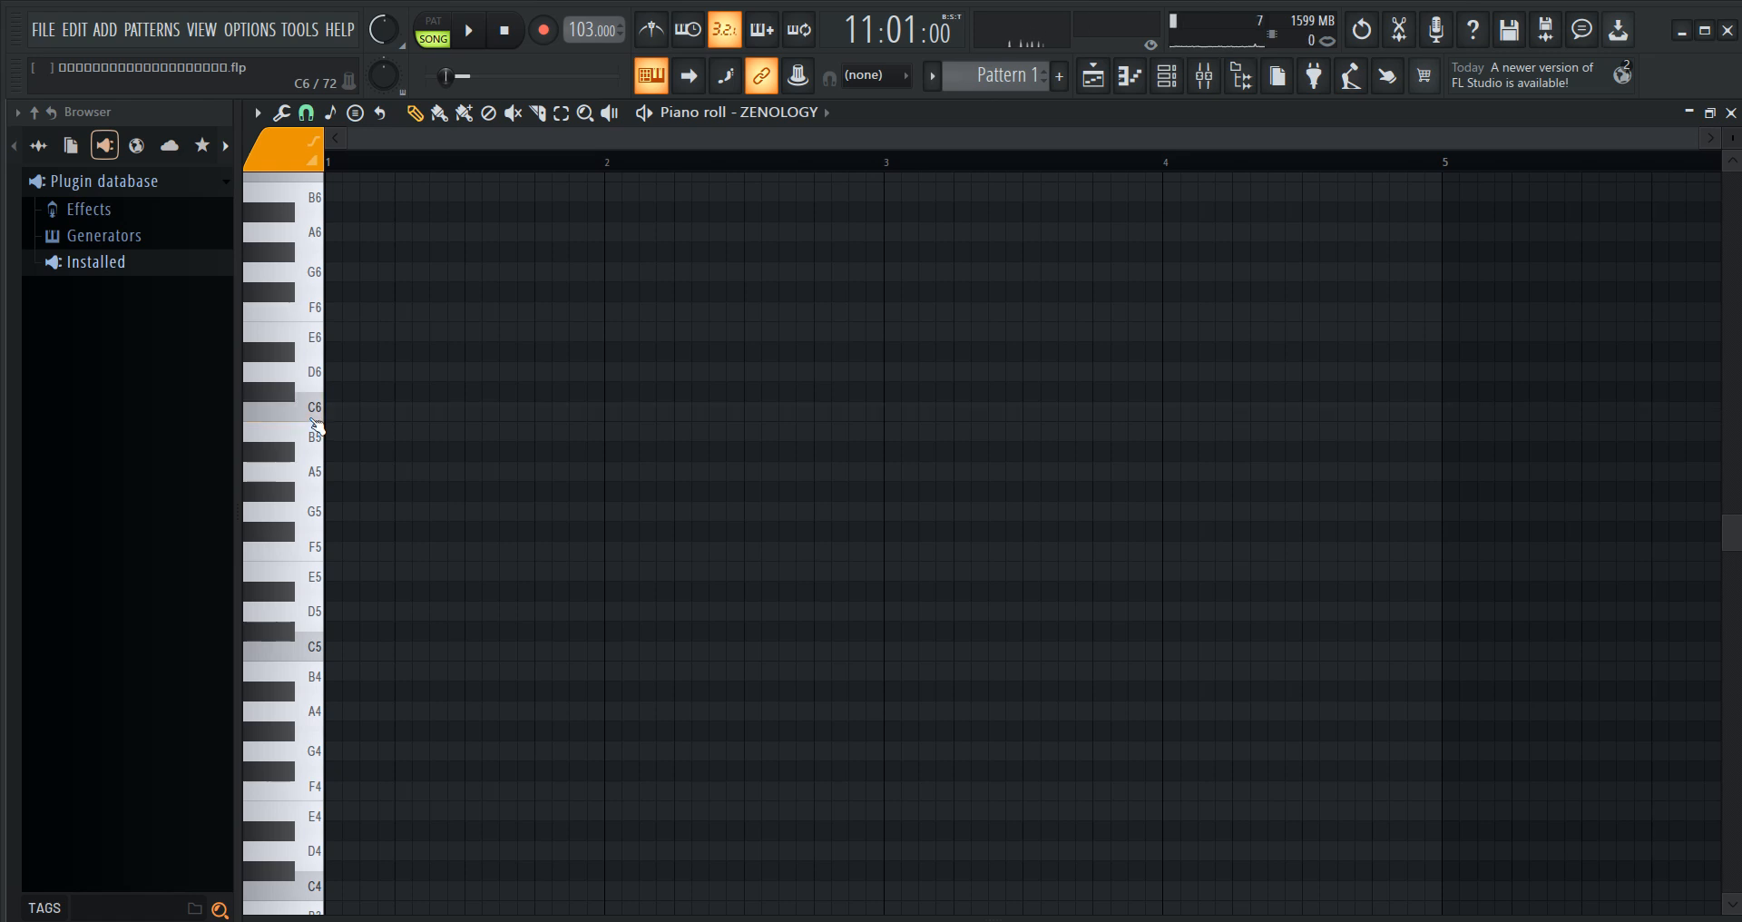
mouse_move(308, 643)
mouse_down()
mouse_move(318, 654)
mouse_move(350, 466)
mouse_move(339, 416)
mouse_up()
scroll(330, 440, up, 6)
drag(315, 599, 334, 370)
scroll(333, 381, up, 6)
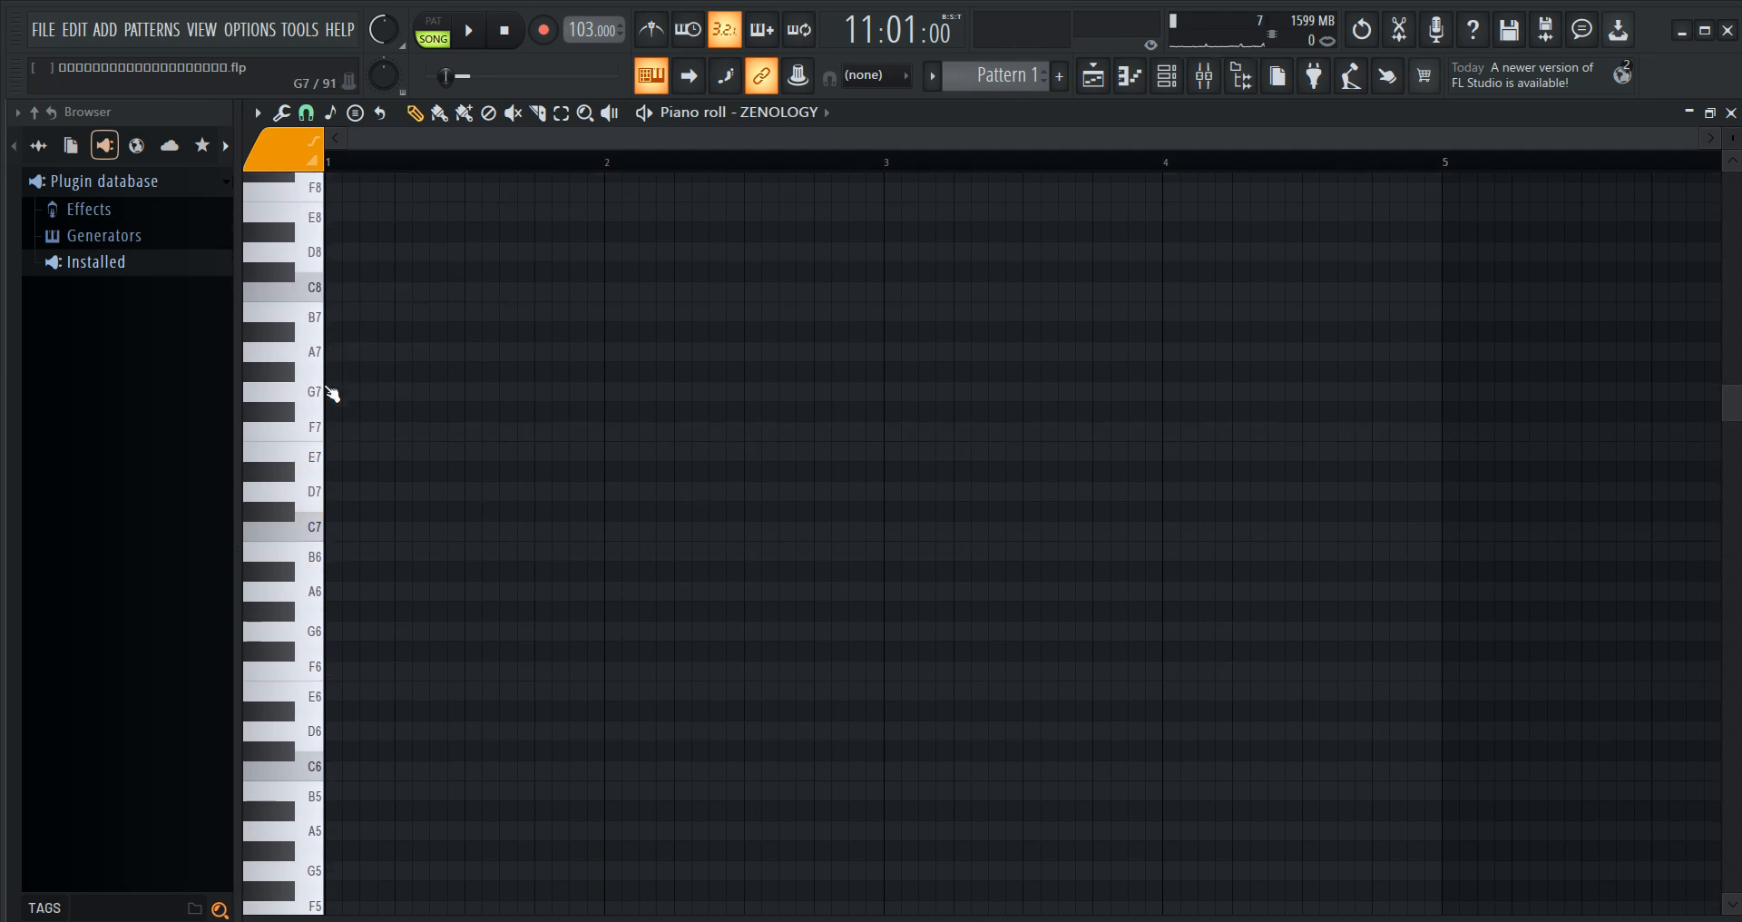
scroll(342, 390, down, 12)
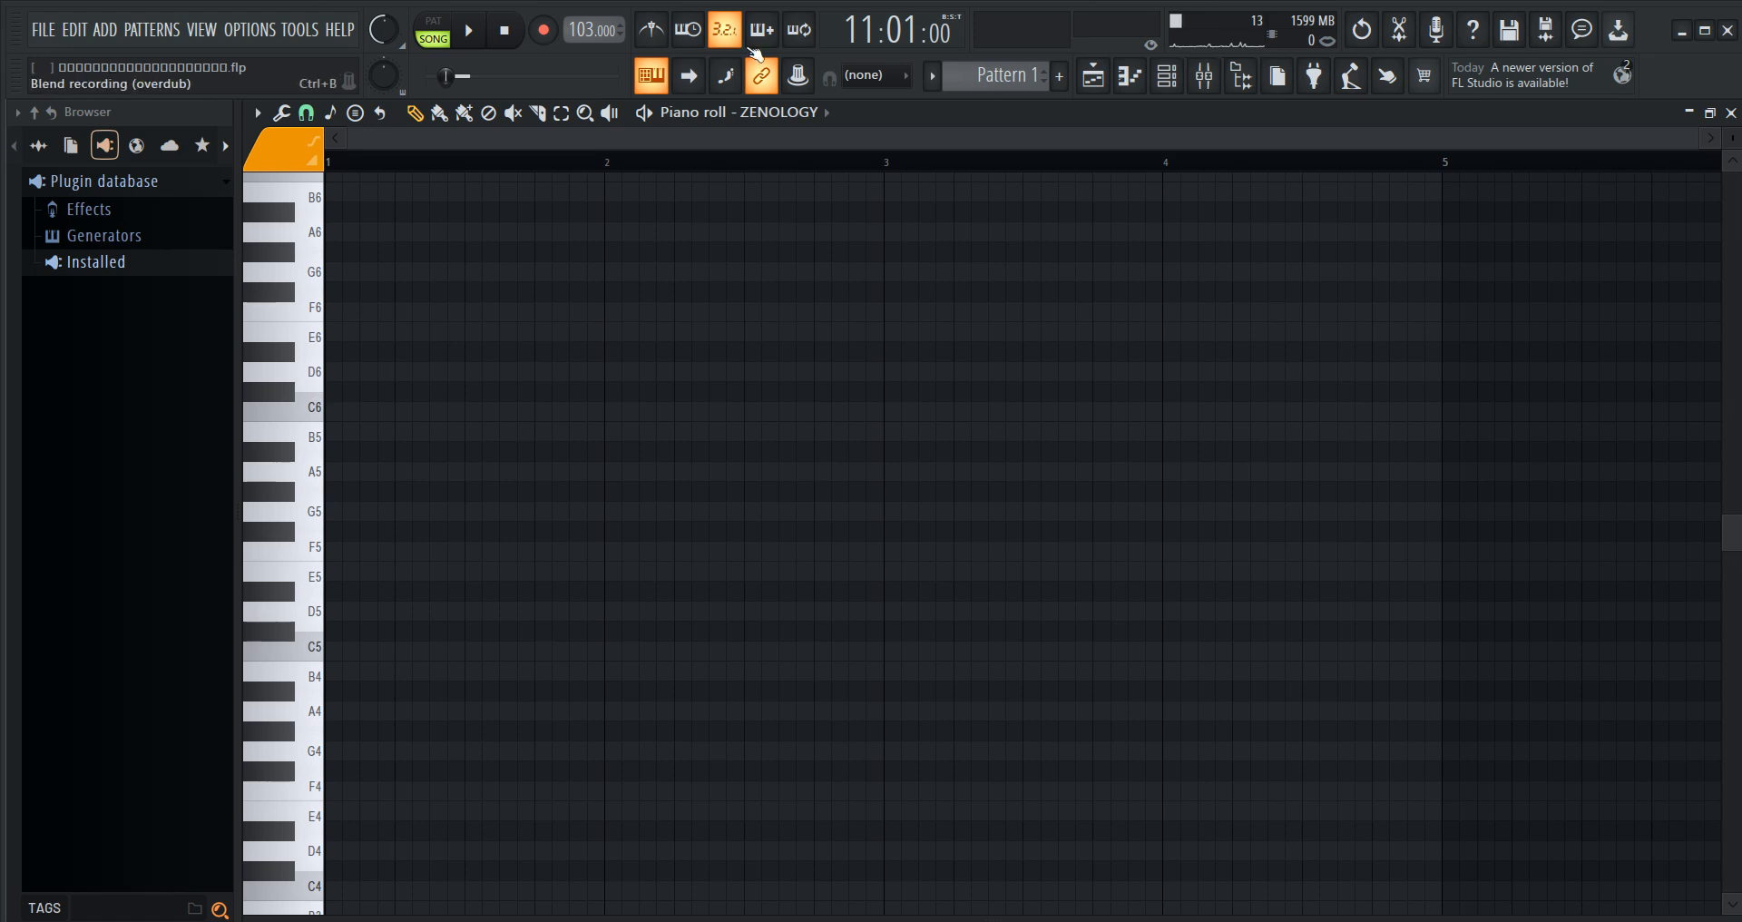
- Listen to the opening of the selected passage from bar 11, first in the piano roll and again in the playlist
click(471, 33)
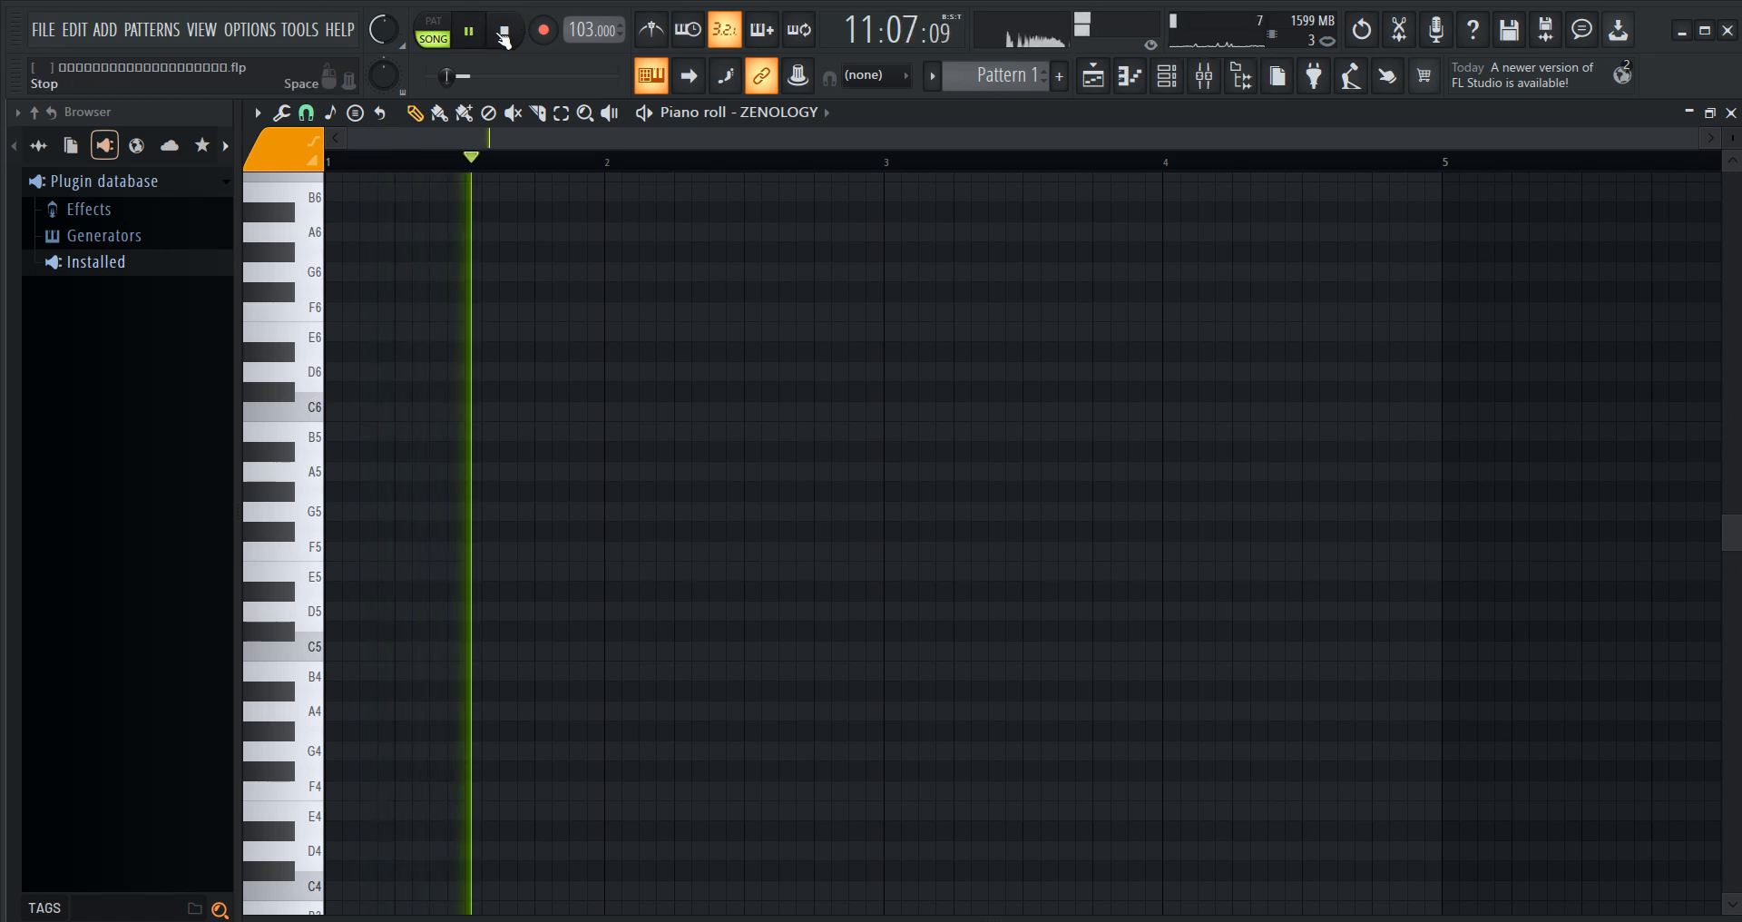
click(499, 33)
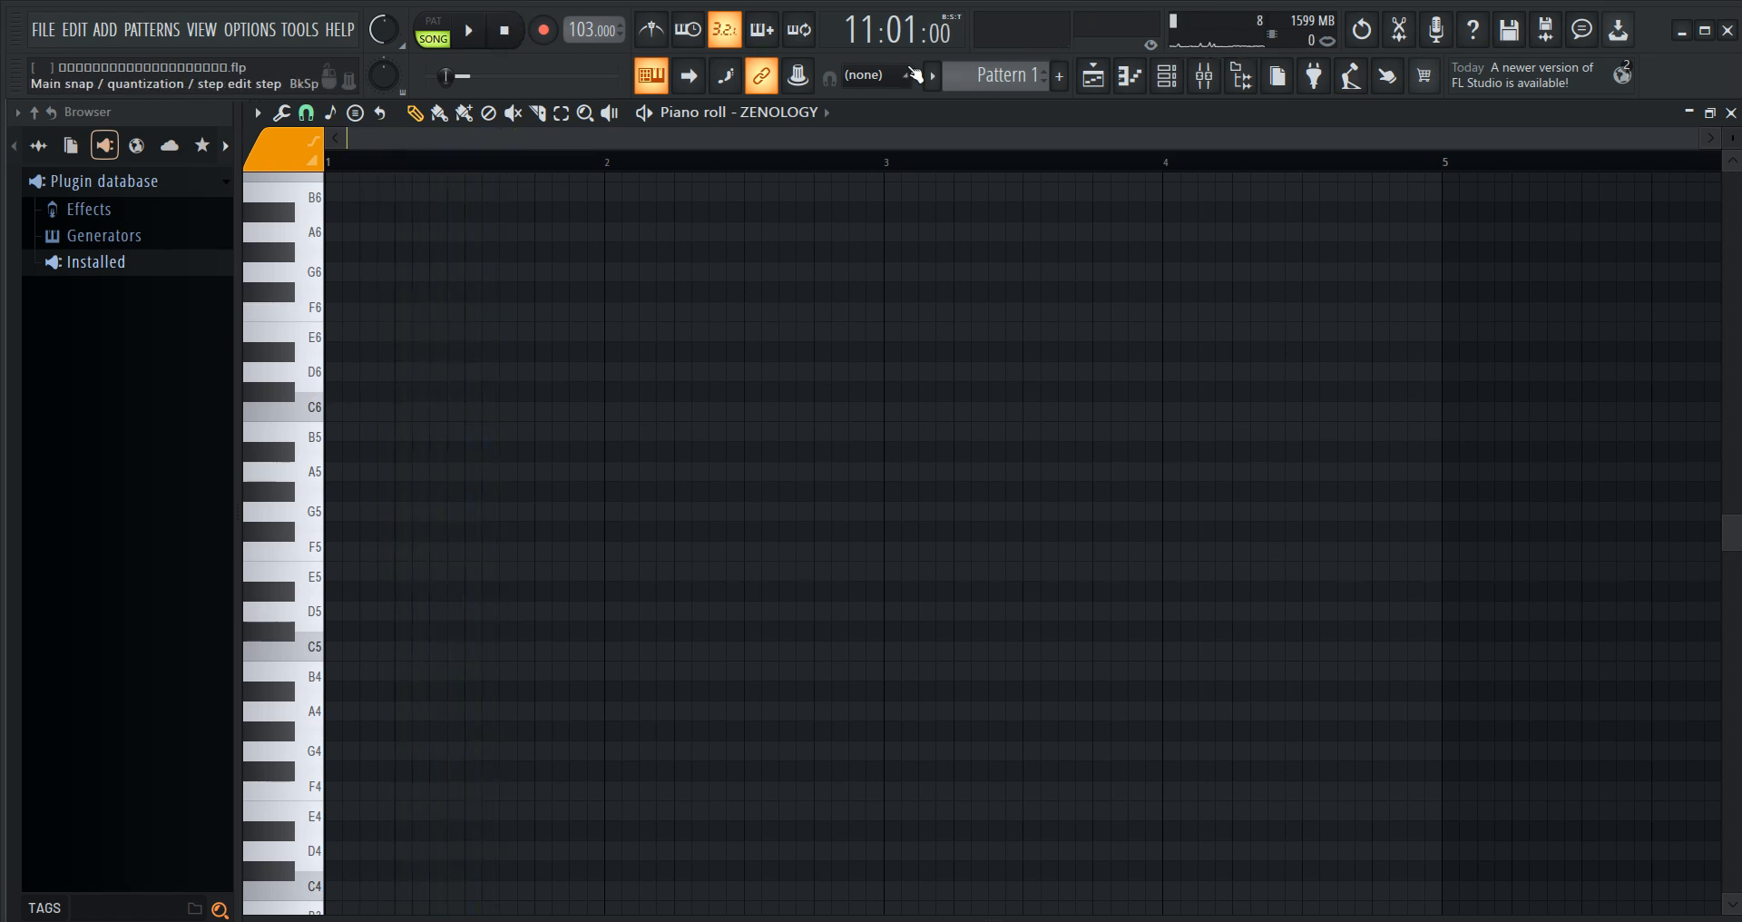
click(1093, 75)
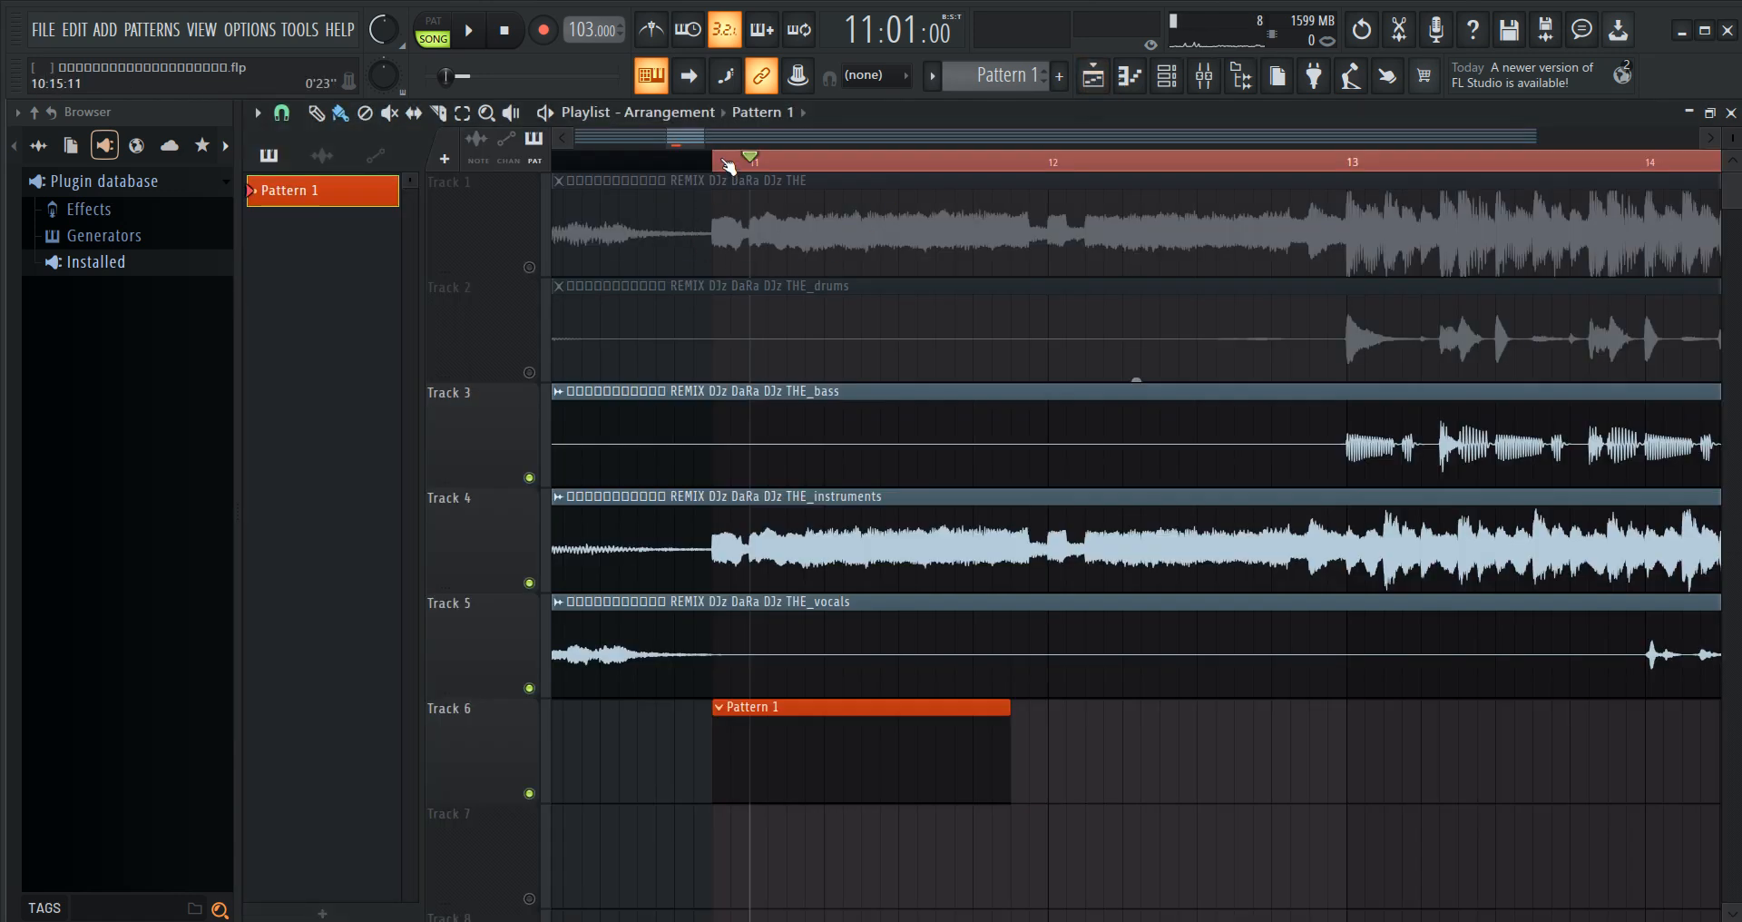
click(552, 116)
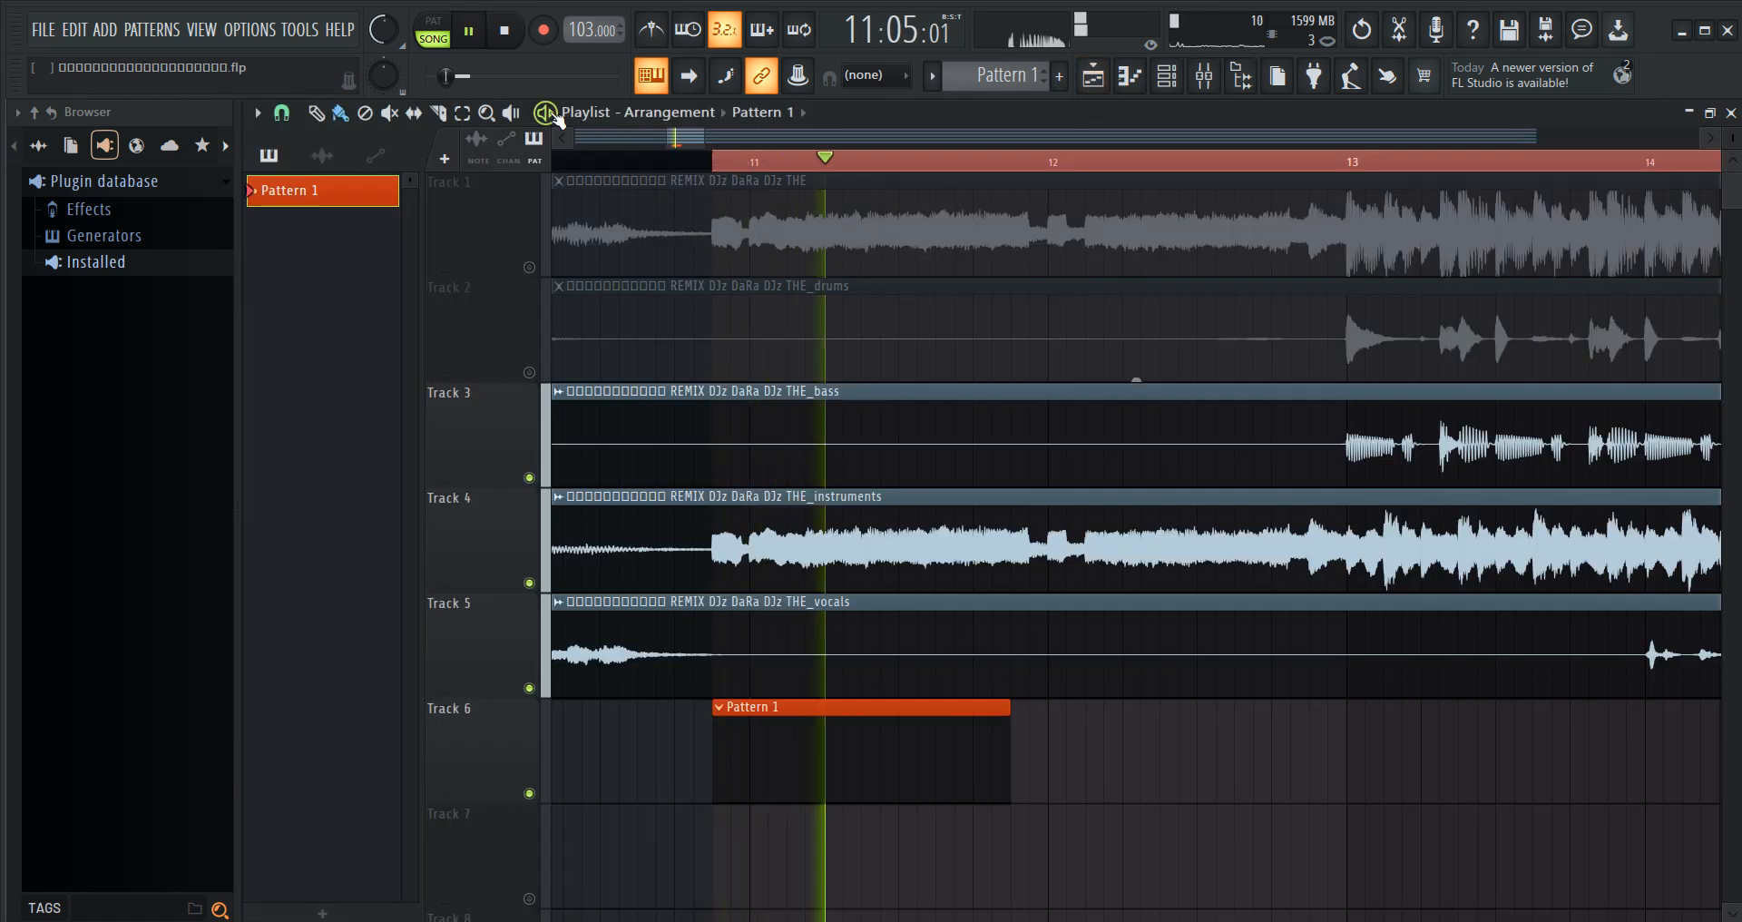
click(547, 114)
- Draw two consecutive C6 notes at the start of bar 1 in the ZENOLOGY piano roll, about two and four steps long
click(1135, 83)
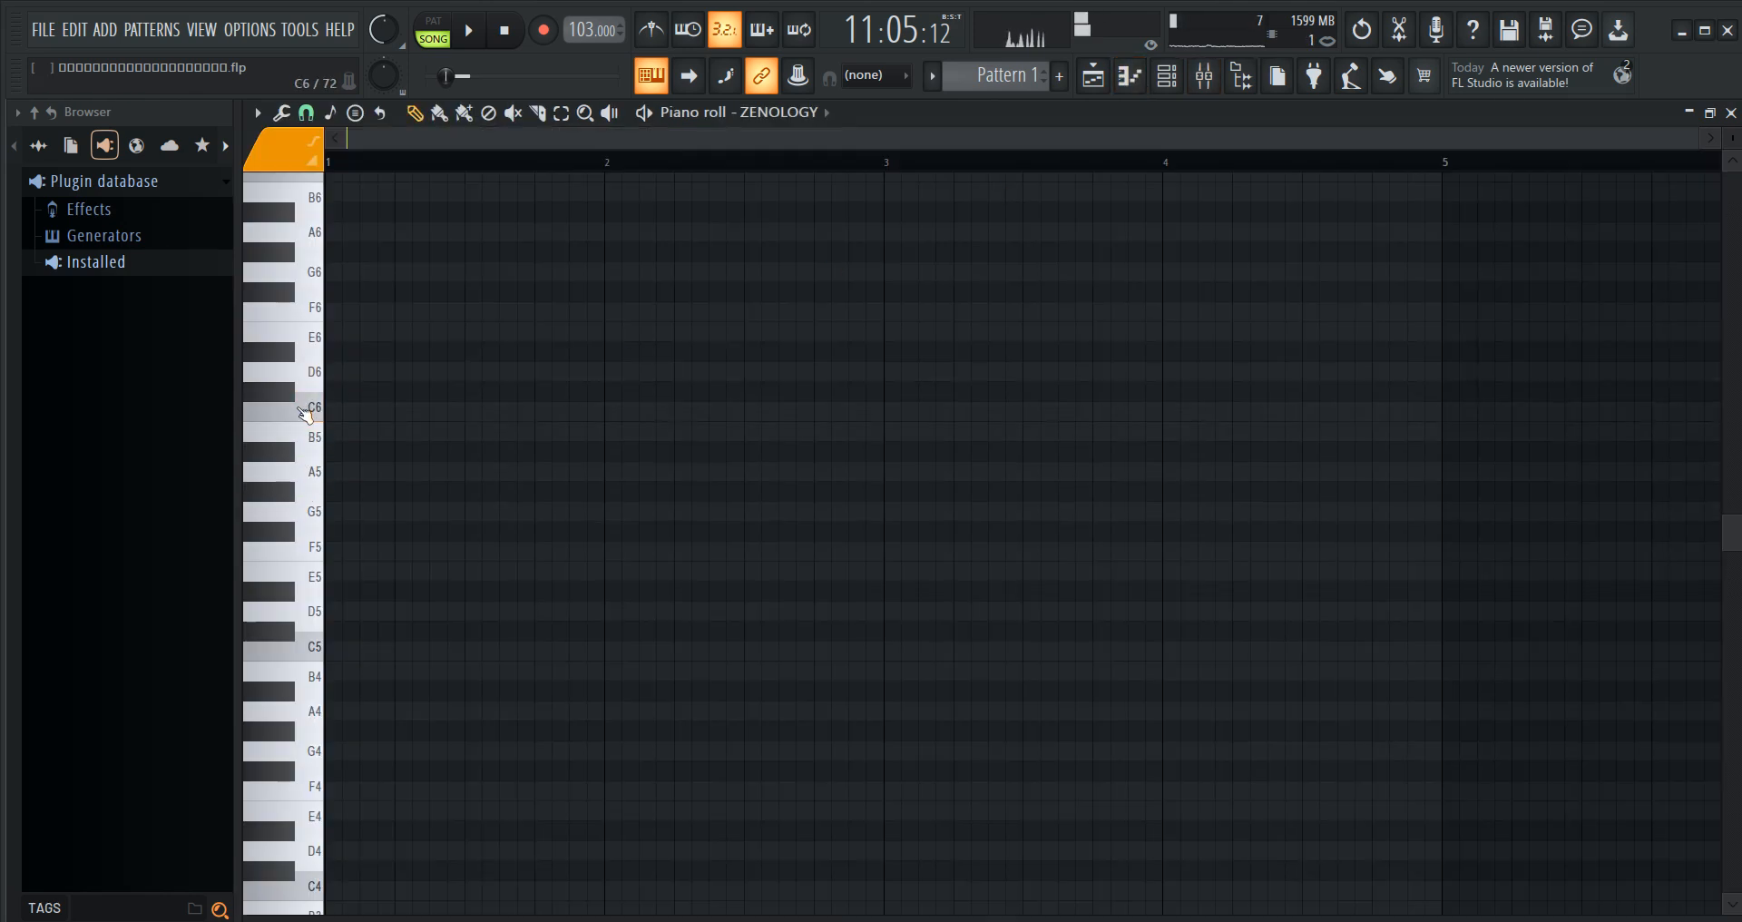
click(334, 412)
drag(383, 144, 366, 170)
click(364, 415)
drag(409, 416, 452, 420)
drag(508, 141, 400, 137)
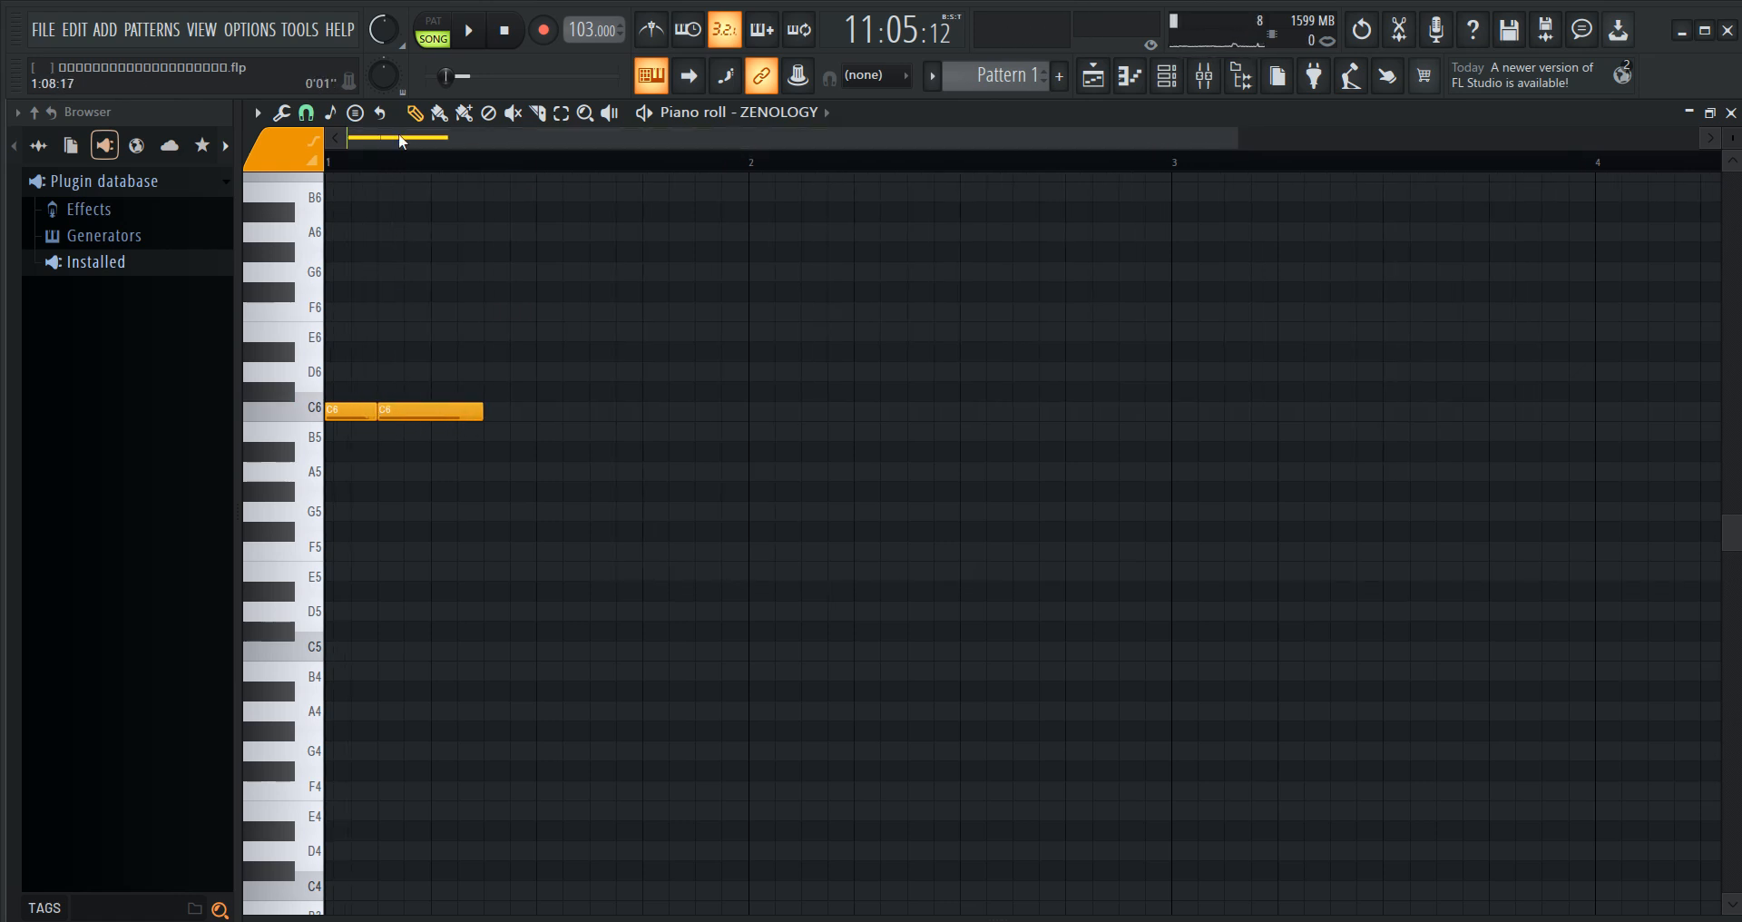
- Listen to the passage from bar 11 and shorten the second C6 note to three steps
key(space)
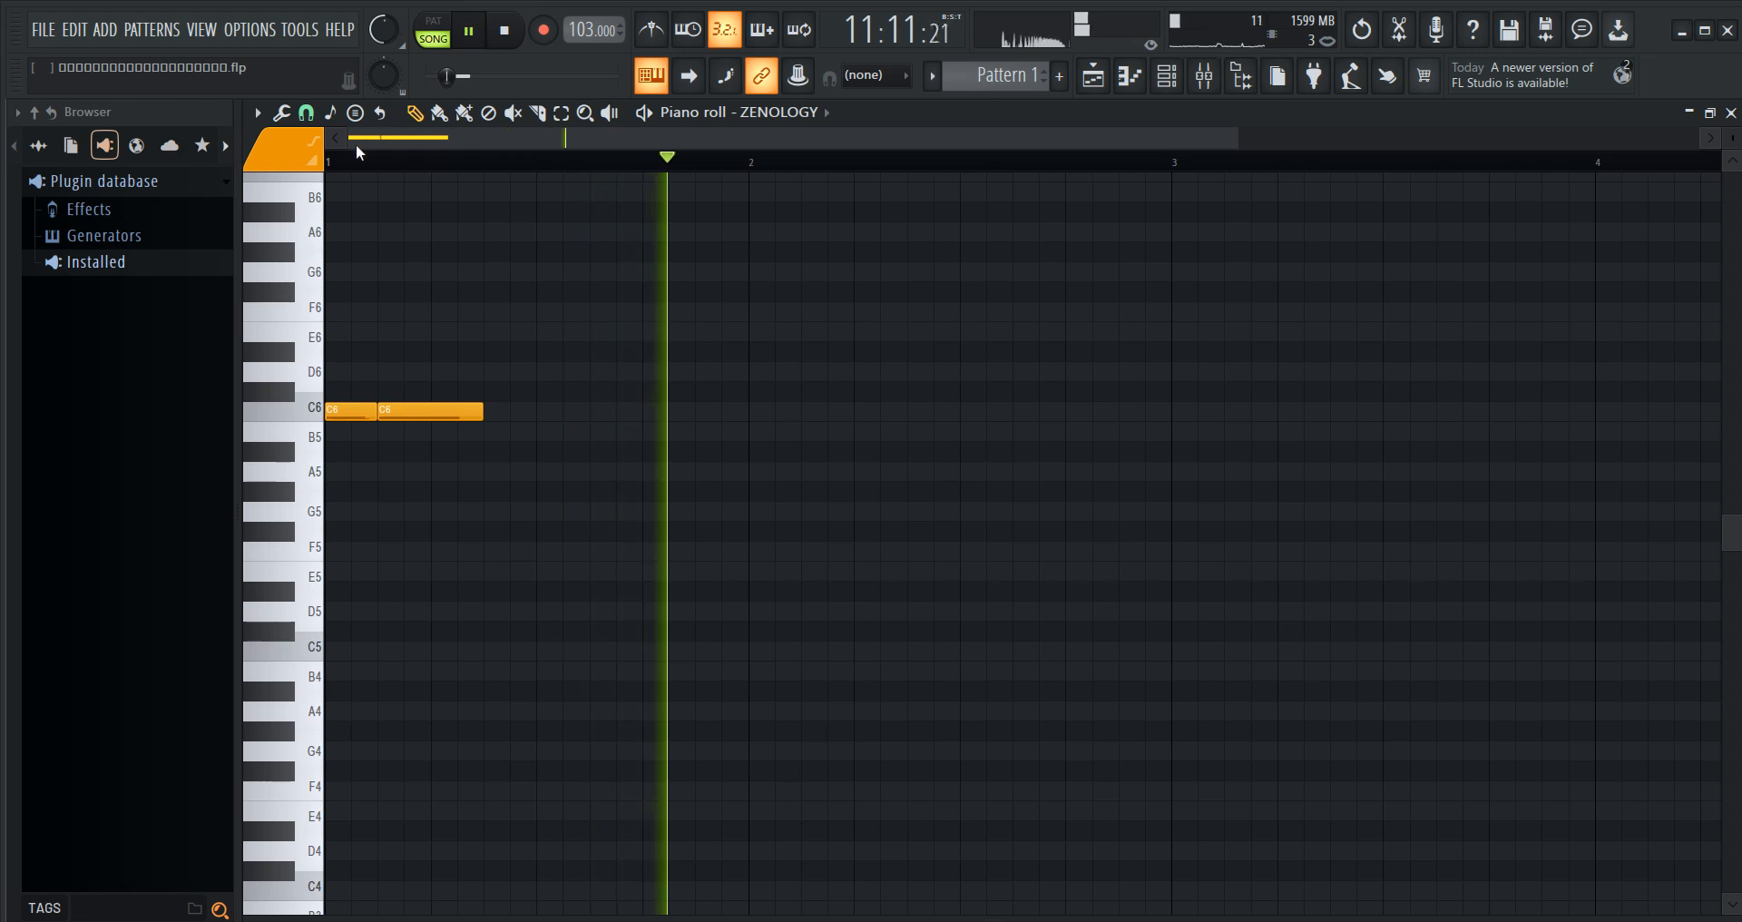
click(502, 20)
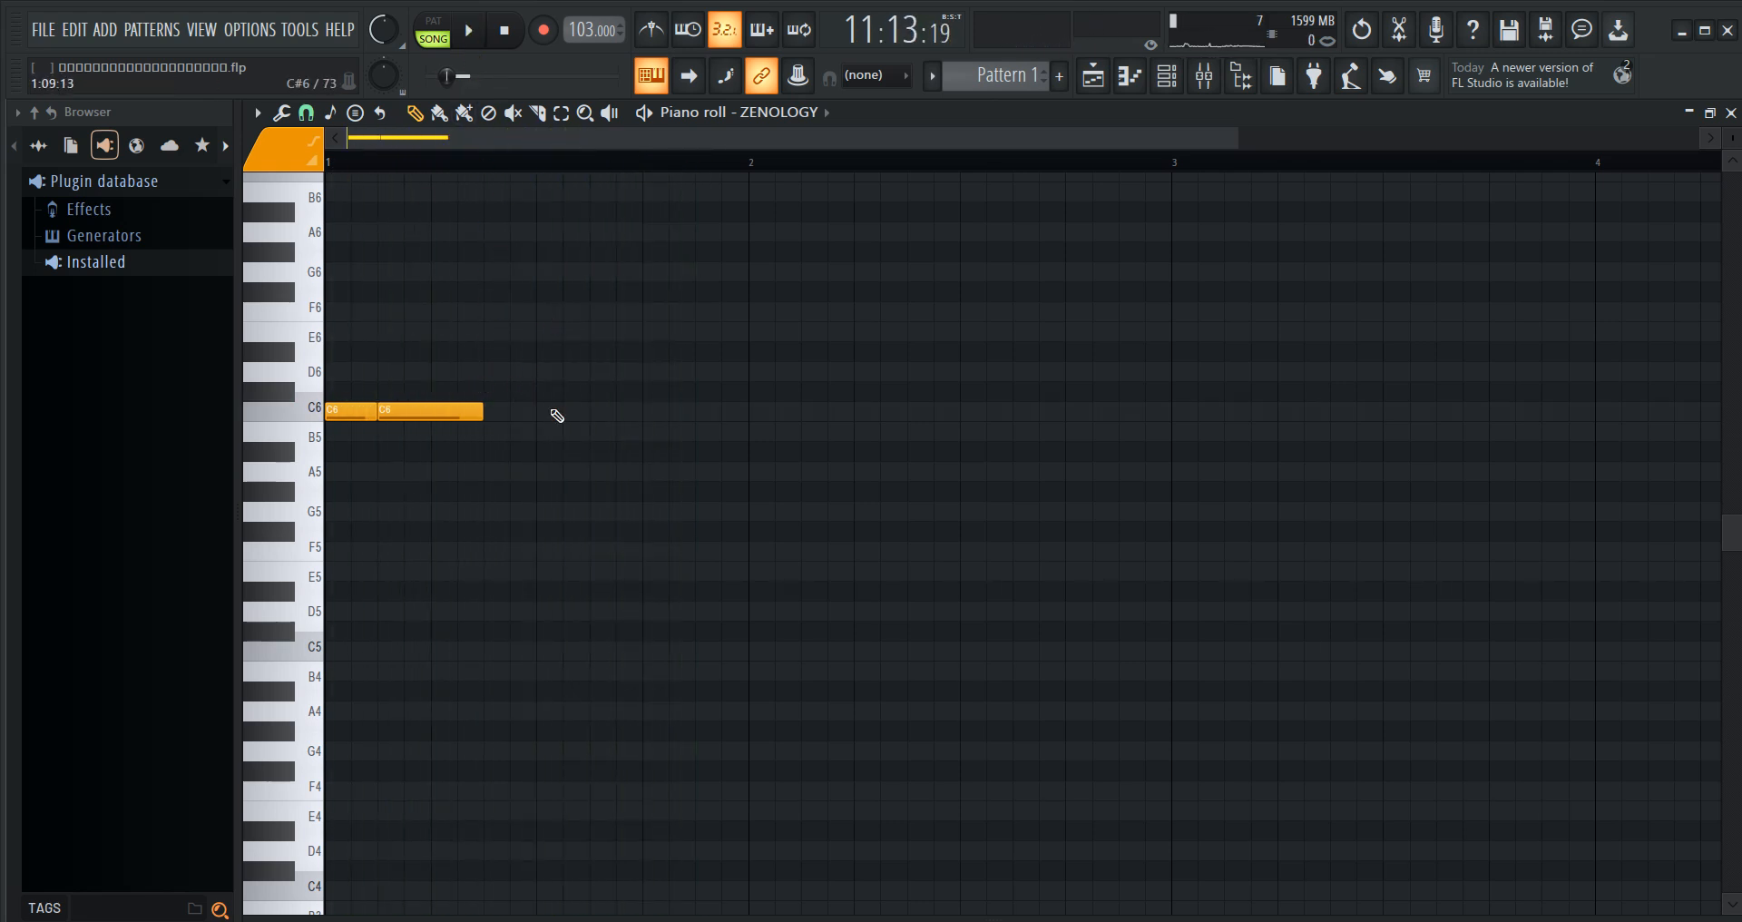
mouse_move(490, 418)
mouse_down()
mouse_move(583, 414)
mouse_move(461, 414)
mouse_up()
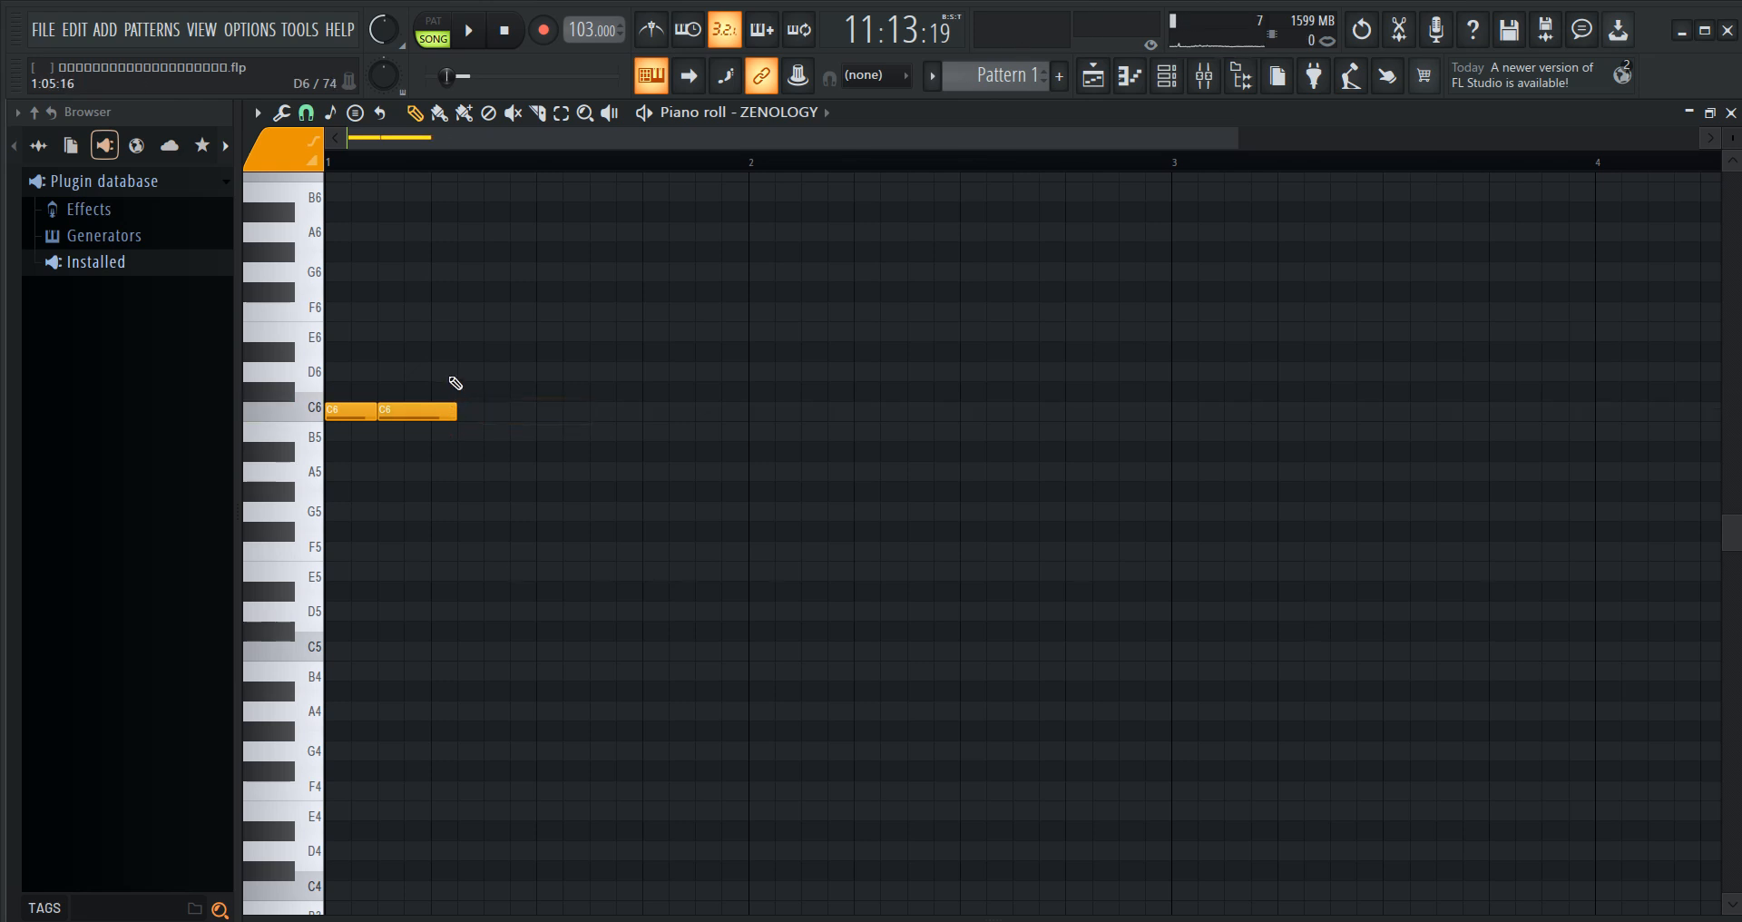
- Add one-step notes D#6, A#5, C6, A#5 and G#5 on steps 6 to 10 of bar 1
click(460, 350)
drag(537, 356, 471, 359)
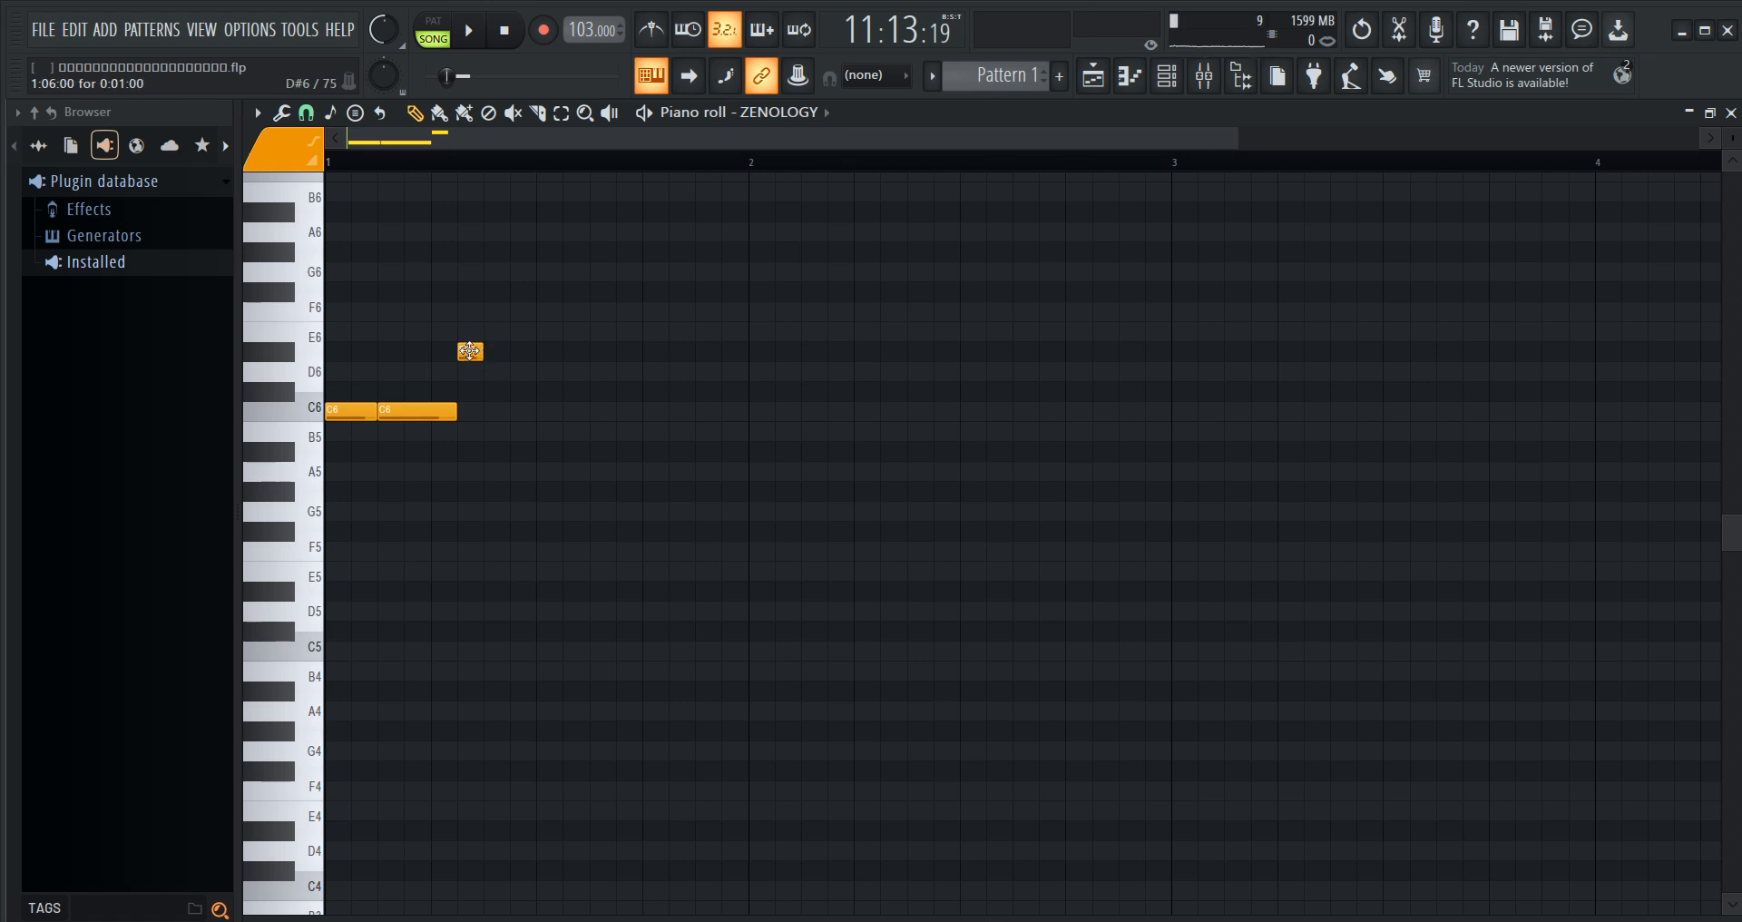
click(466, 350)
click(495, 451)
click(522, 411)
click(547, 451)
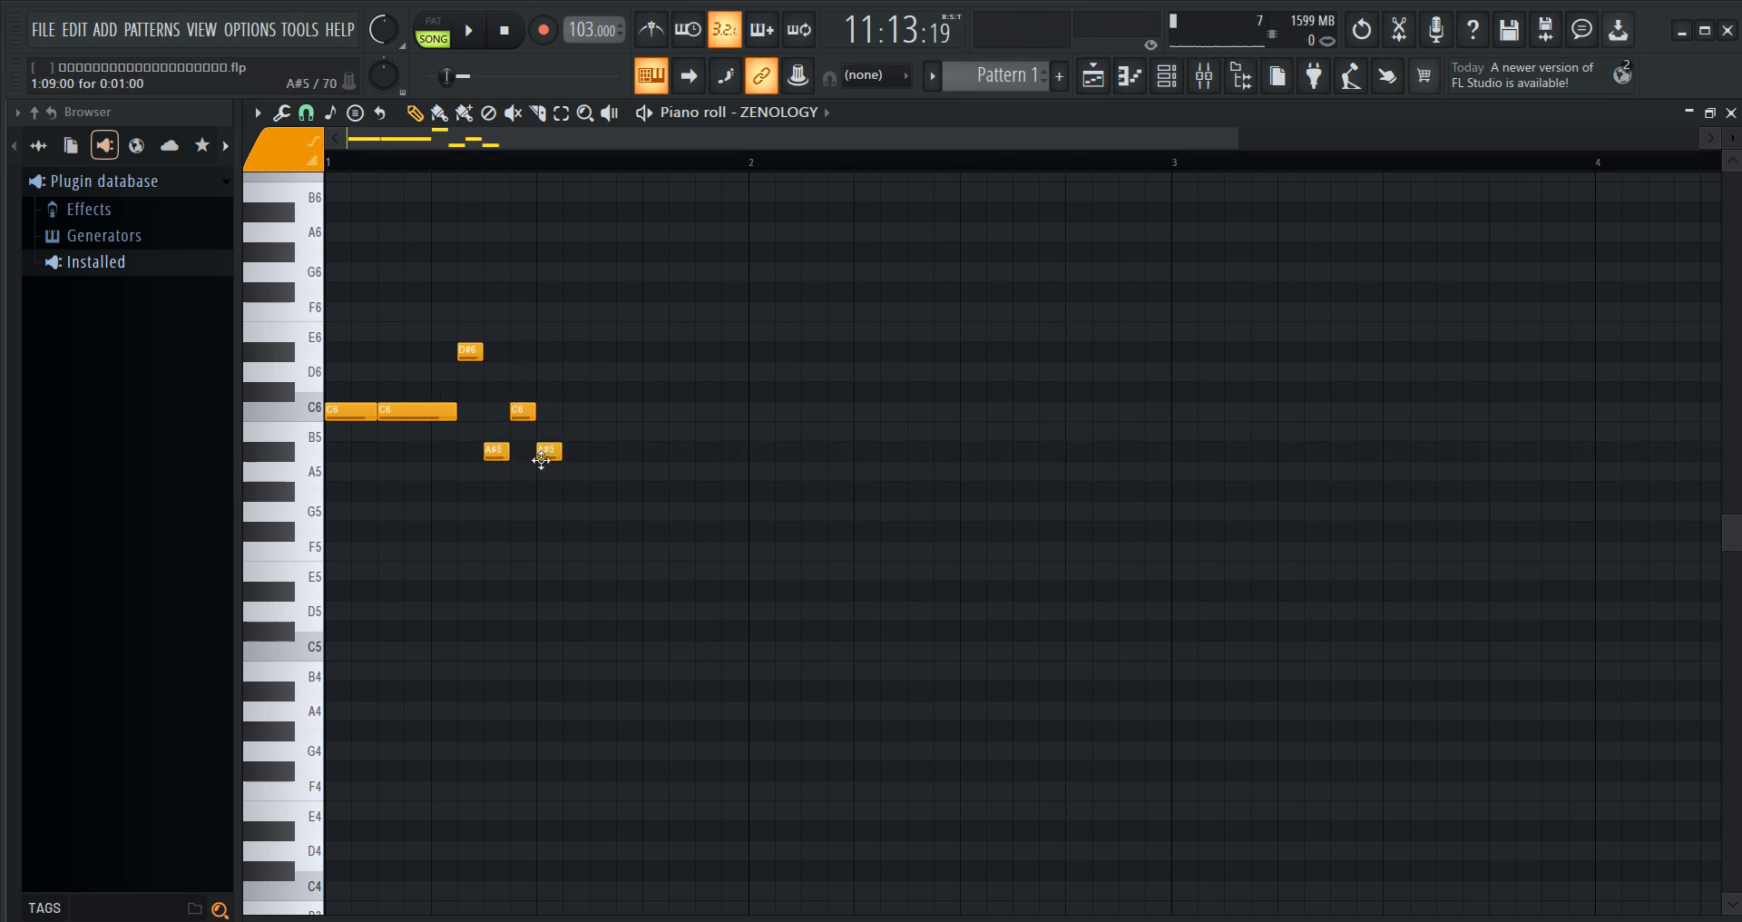
click(576, 491)
- Play back the notes against the stems and add a three-step F5 starting on step 11 of bar 1
click(469, 30)
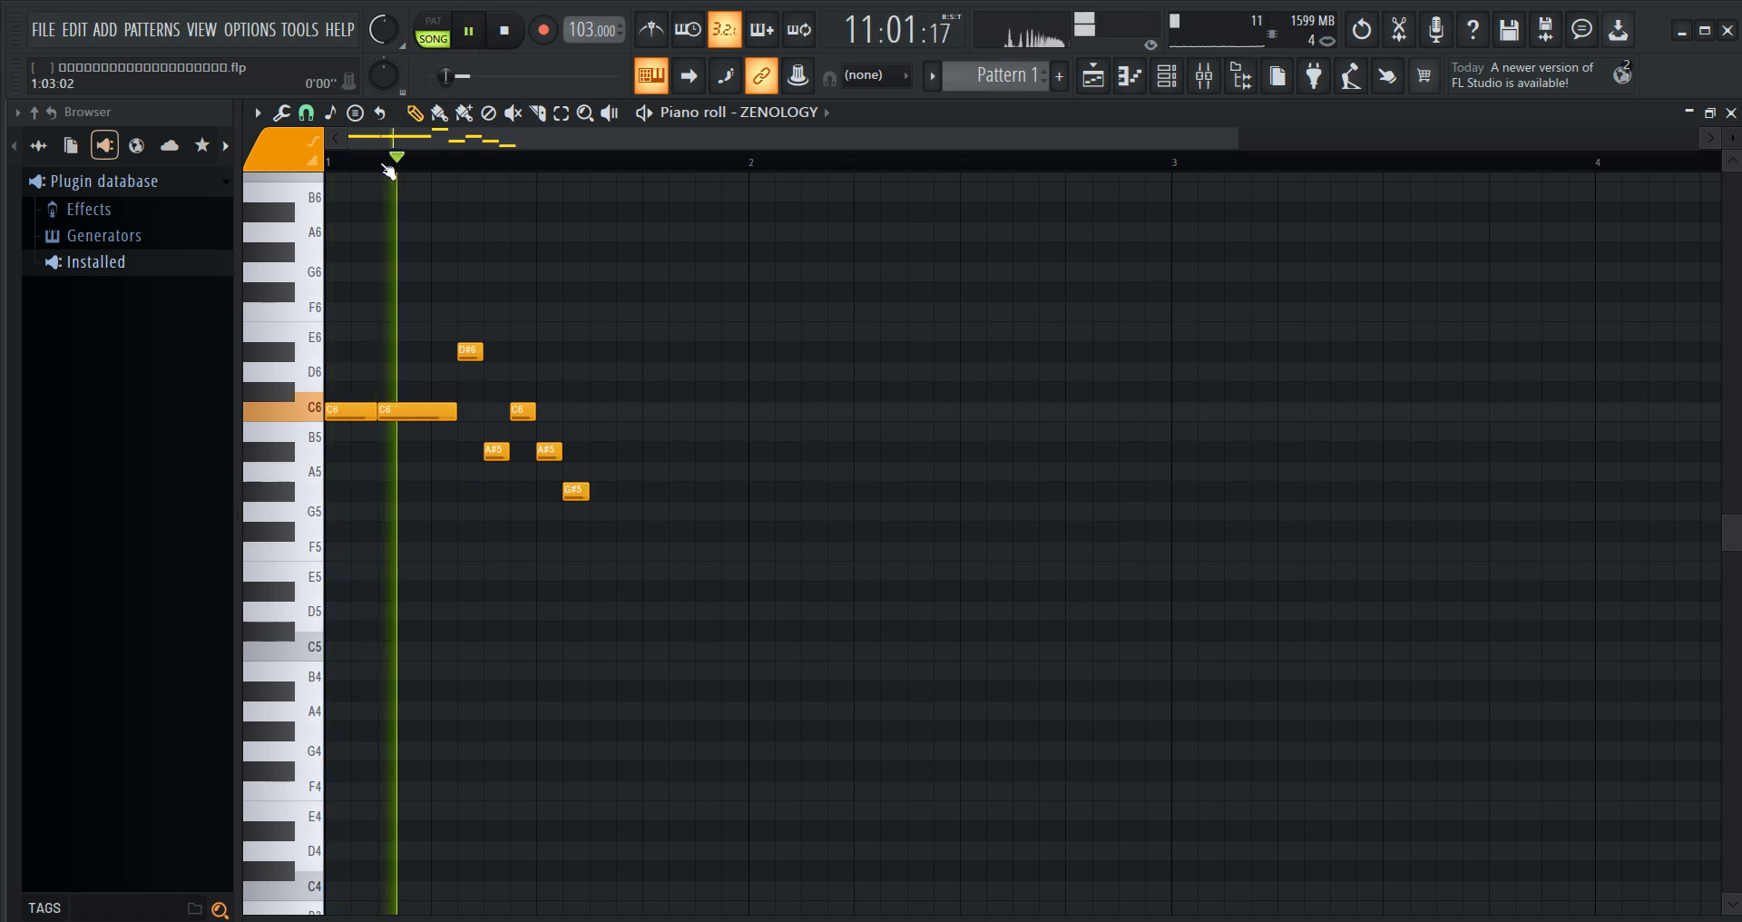
scroll(381, 163, down, 2)
click(463, 41)
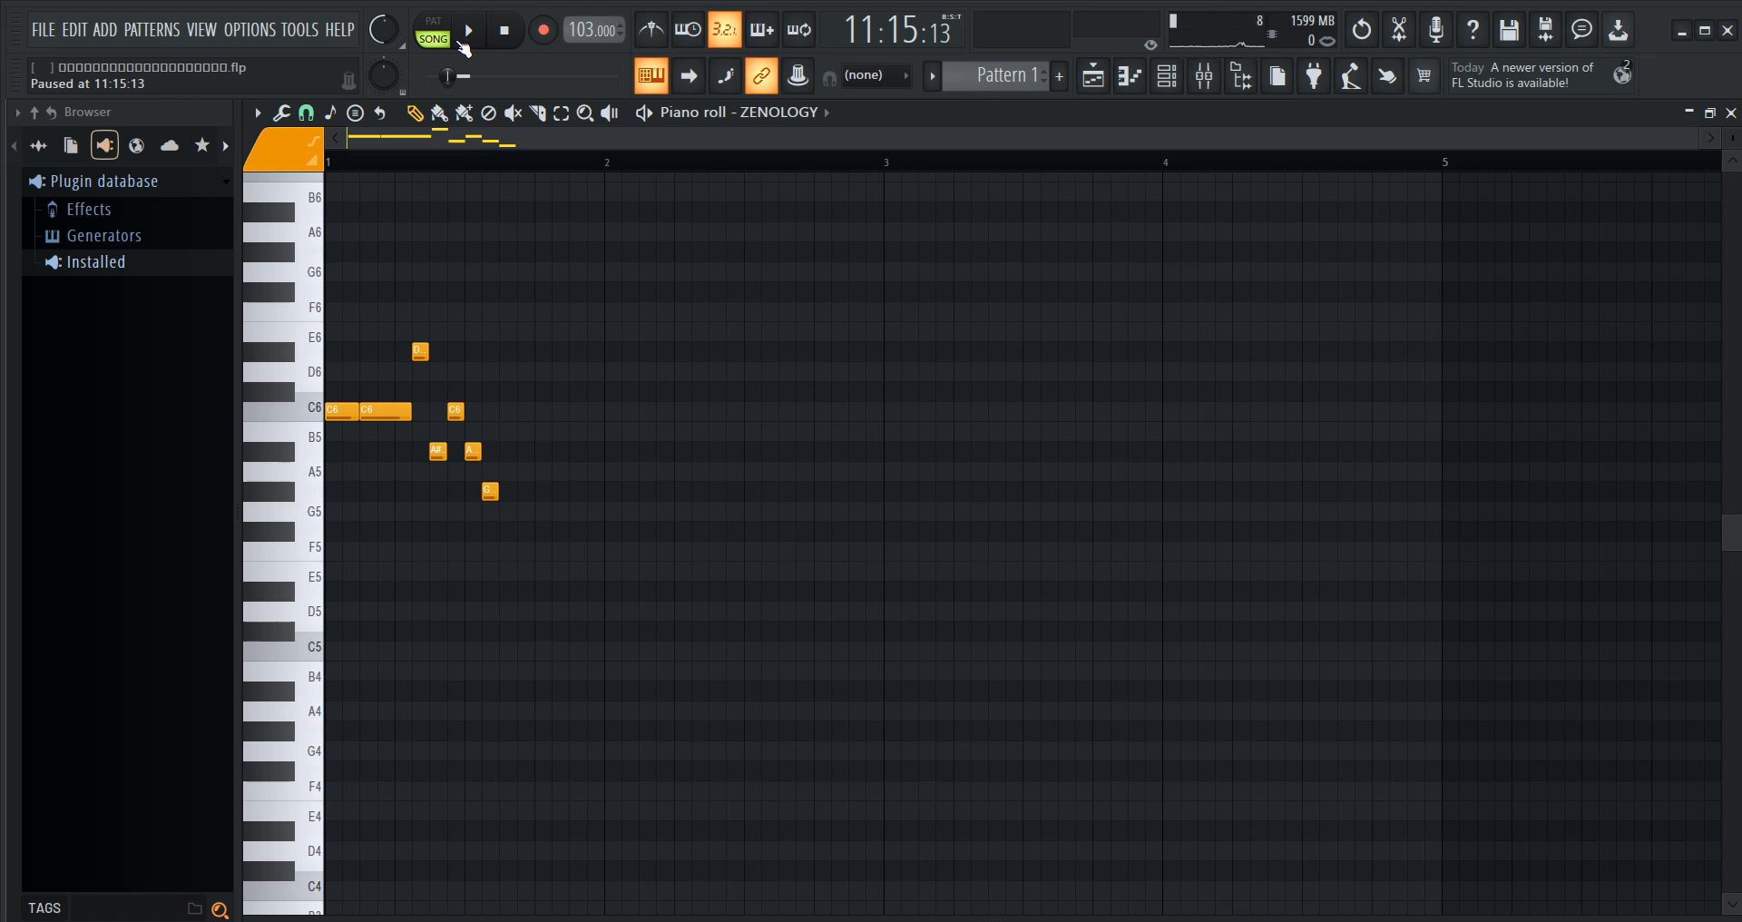
key(space)
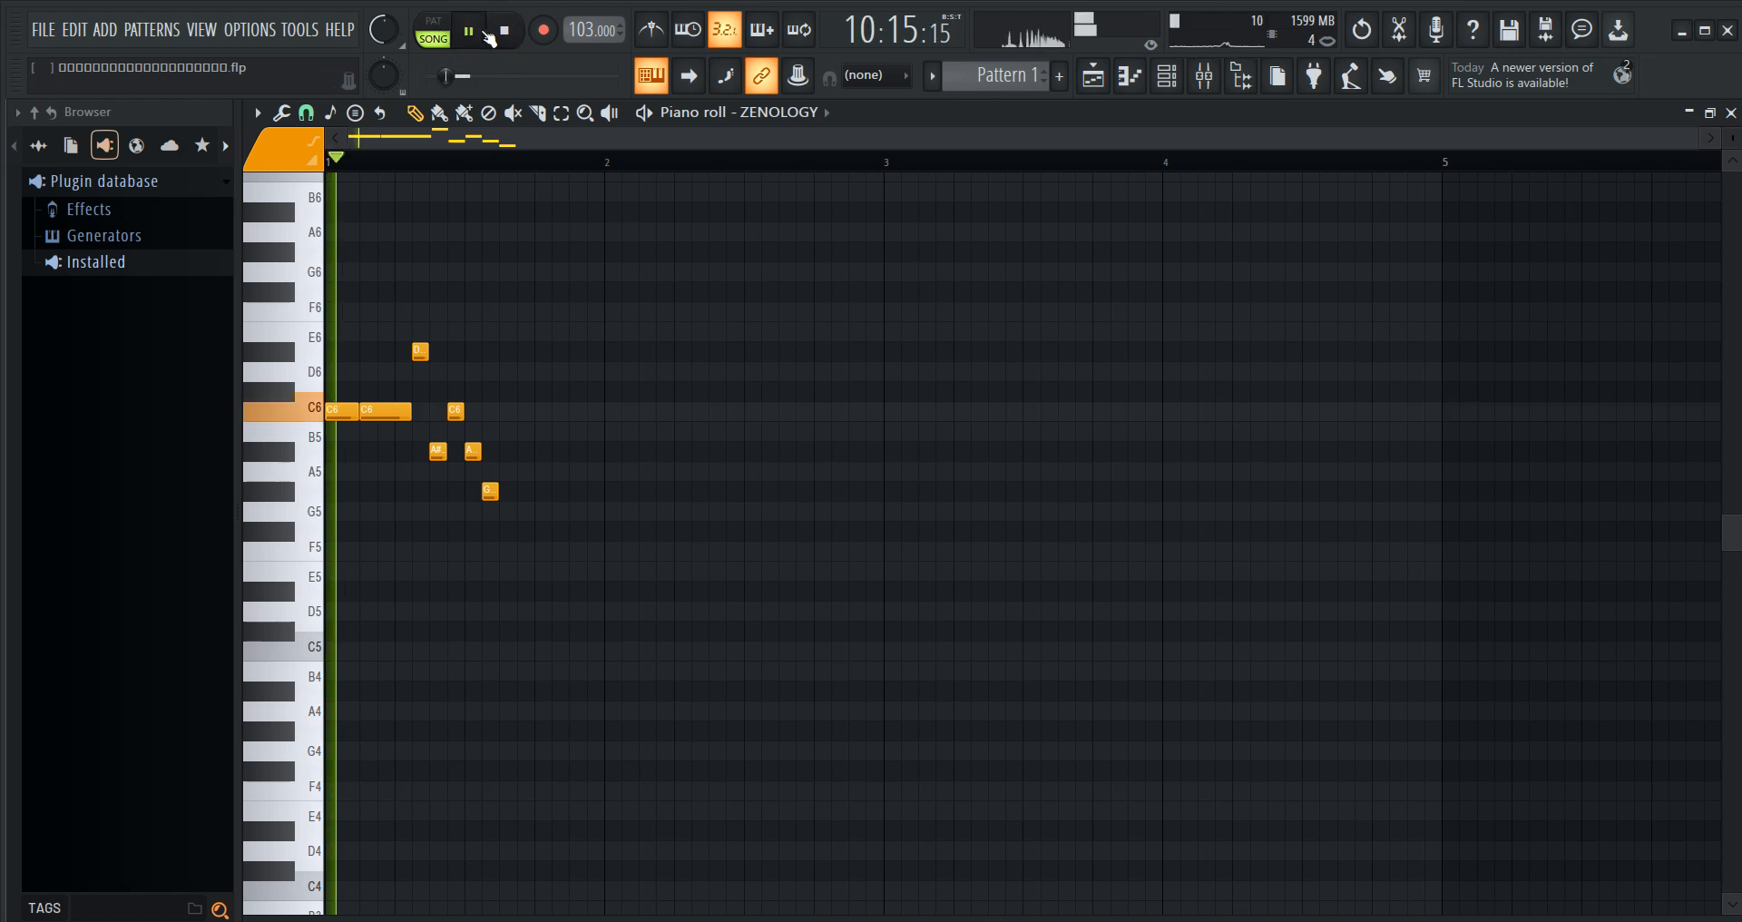
click(503, 30)
click(508, 551)
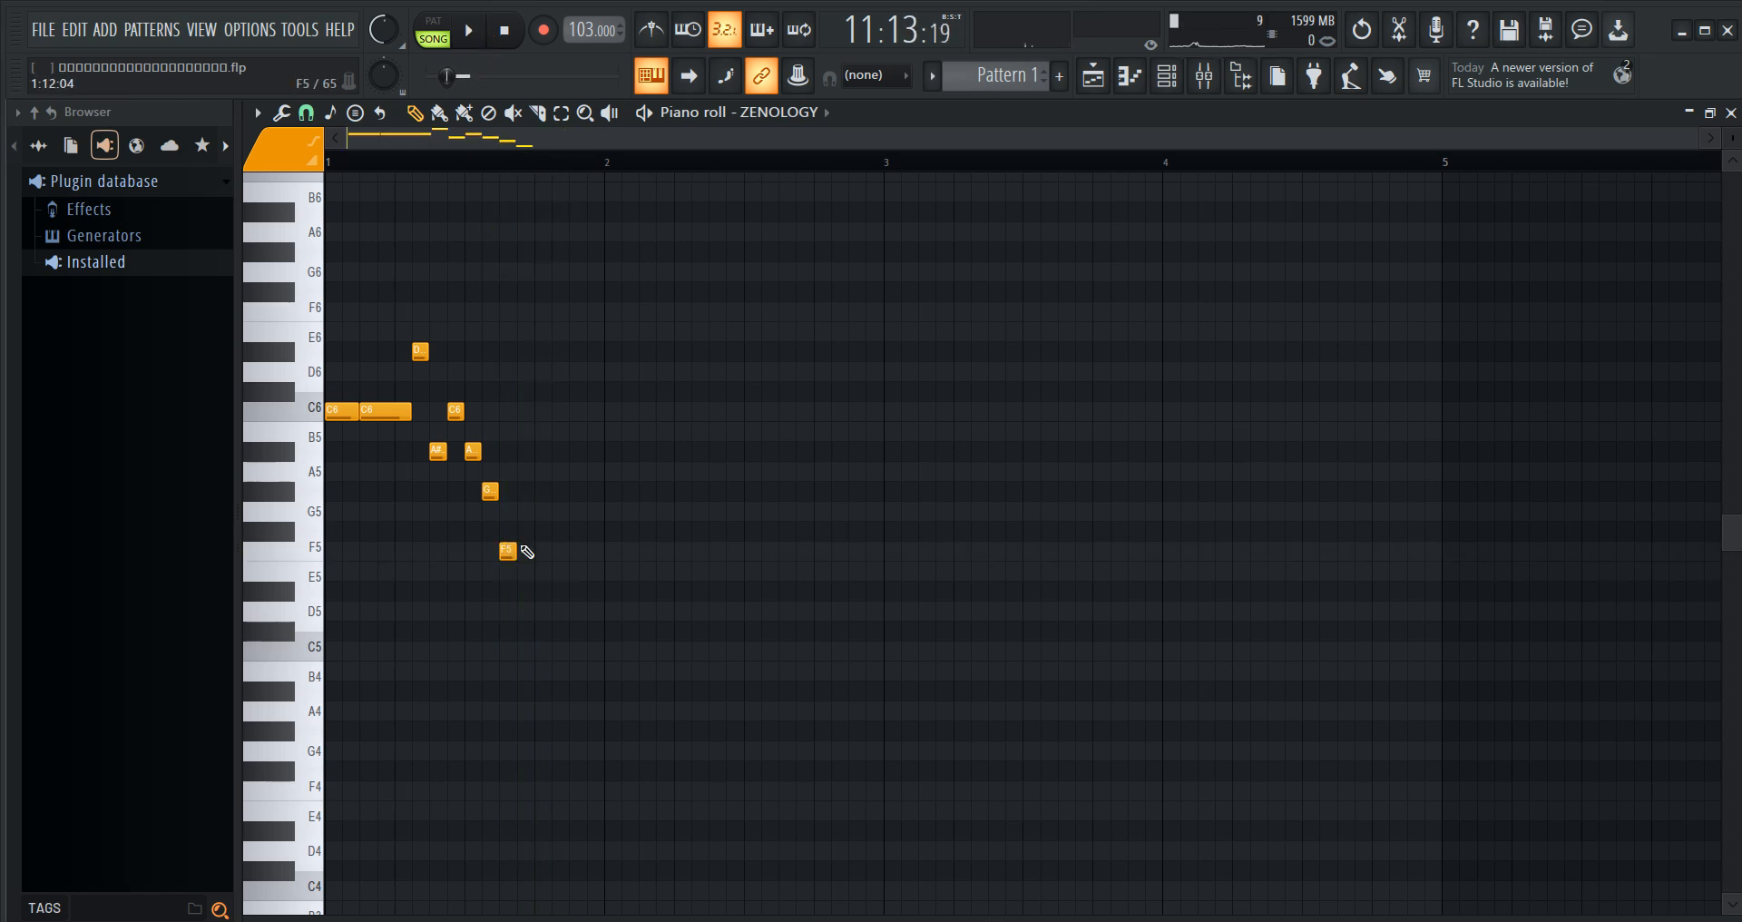
drag(520, 551, 551, 551)
click(277, 551)
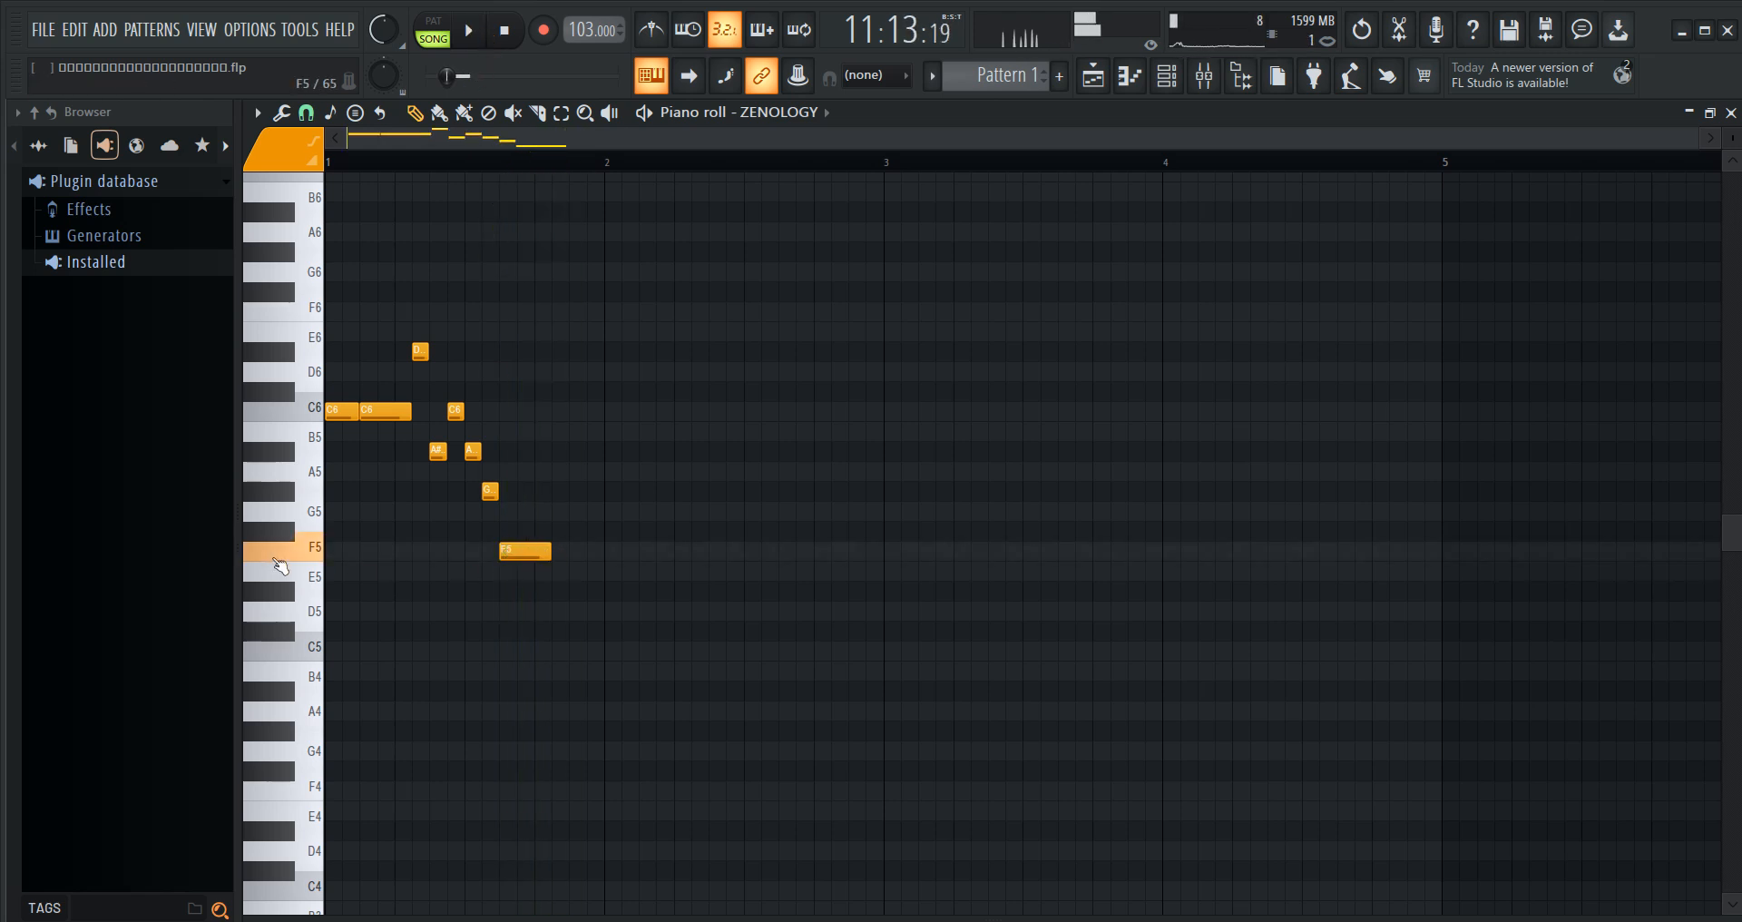
- Add a one-step D#5 on step 14 of bar 1, comparing the melody with the stems in playback
click(469, 30)
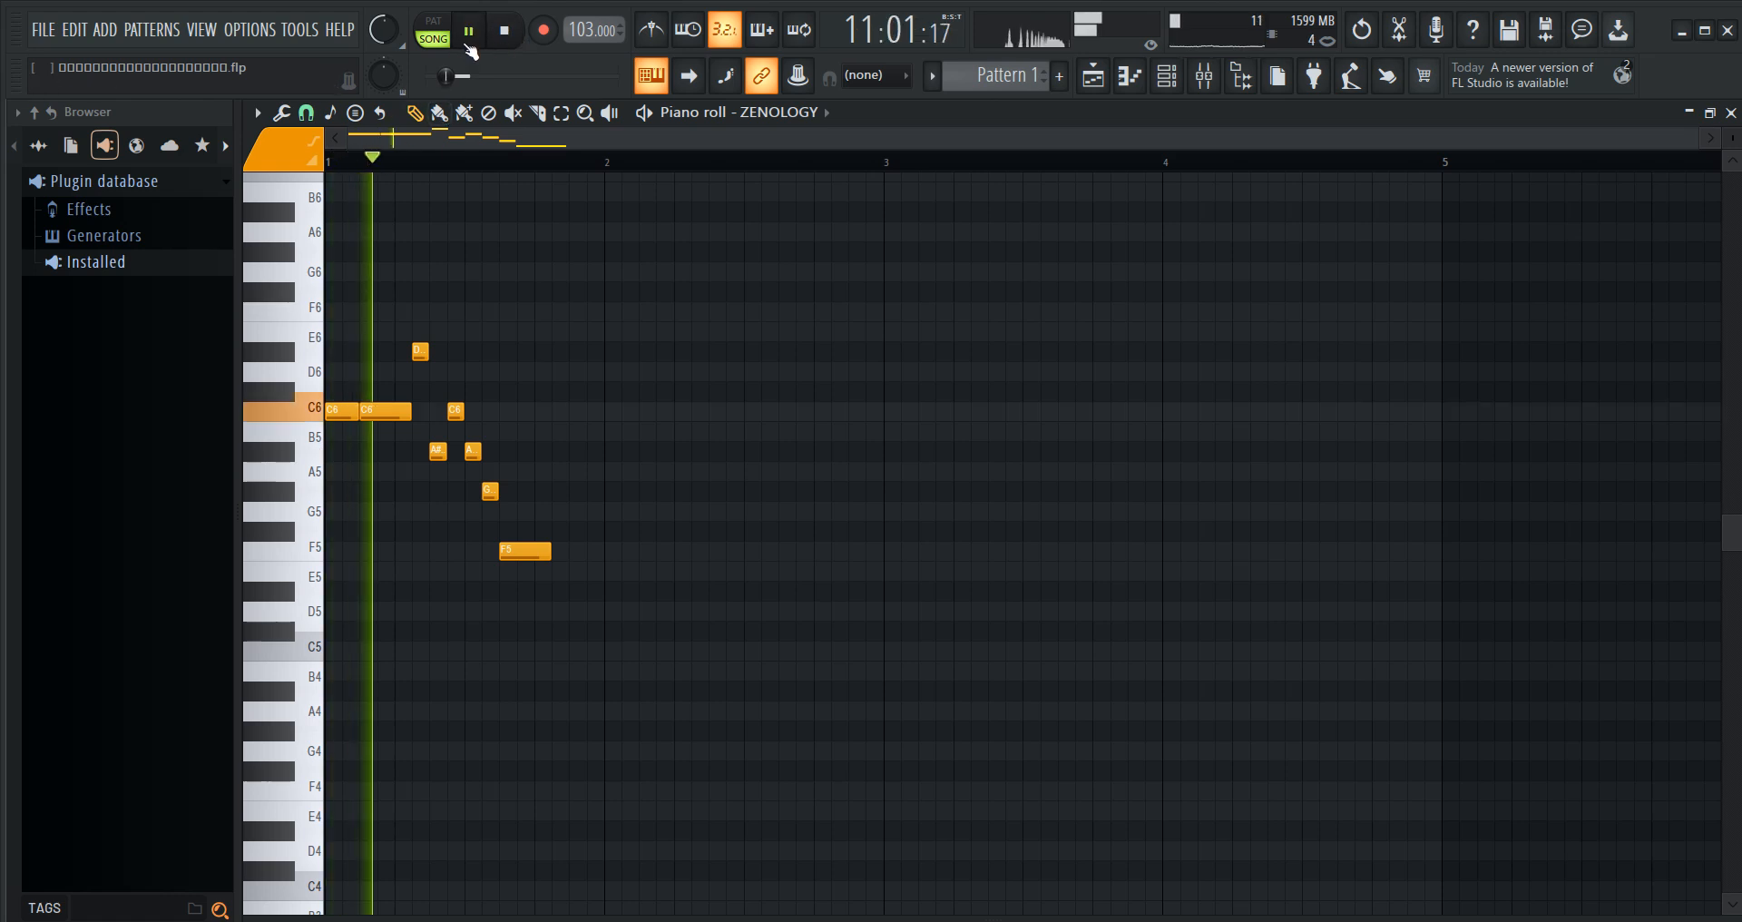
click(469, 30)
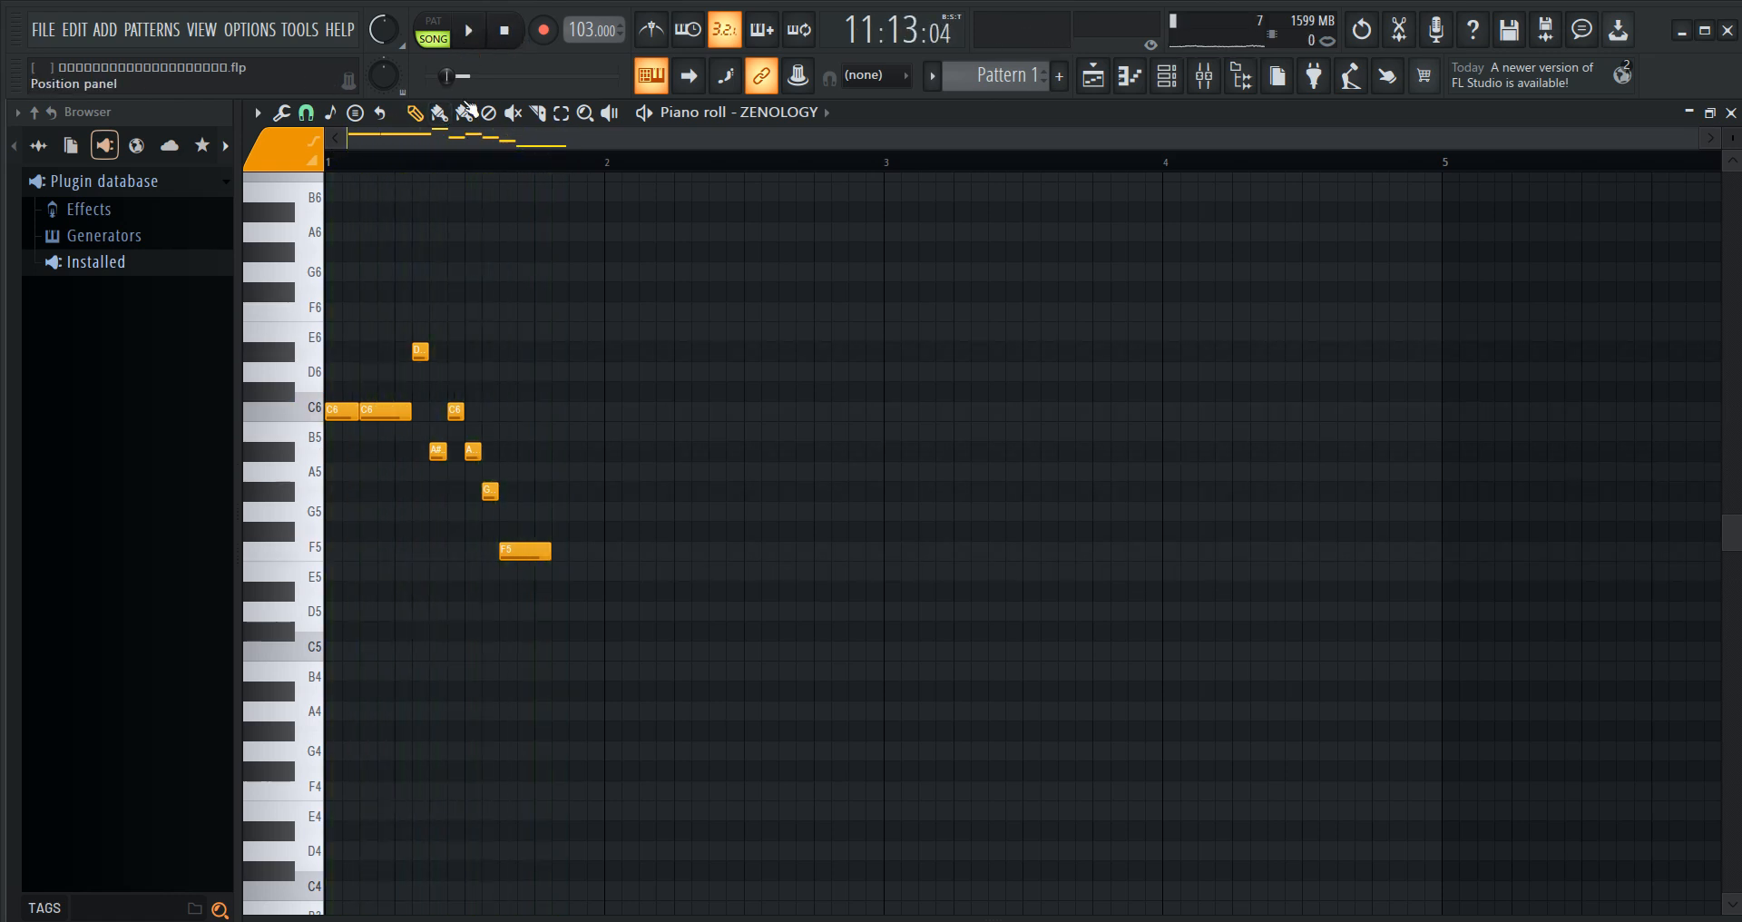
click(562, 595)
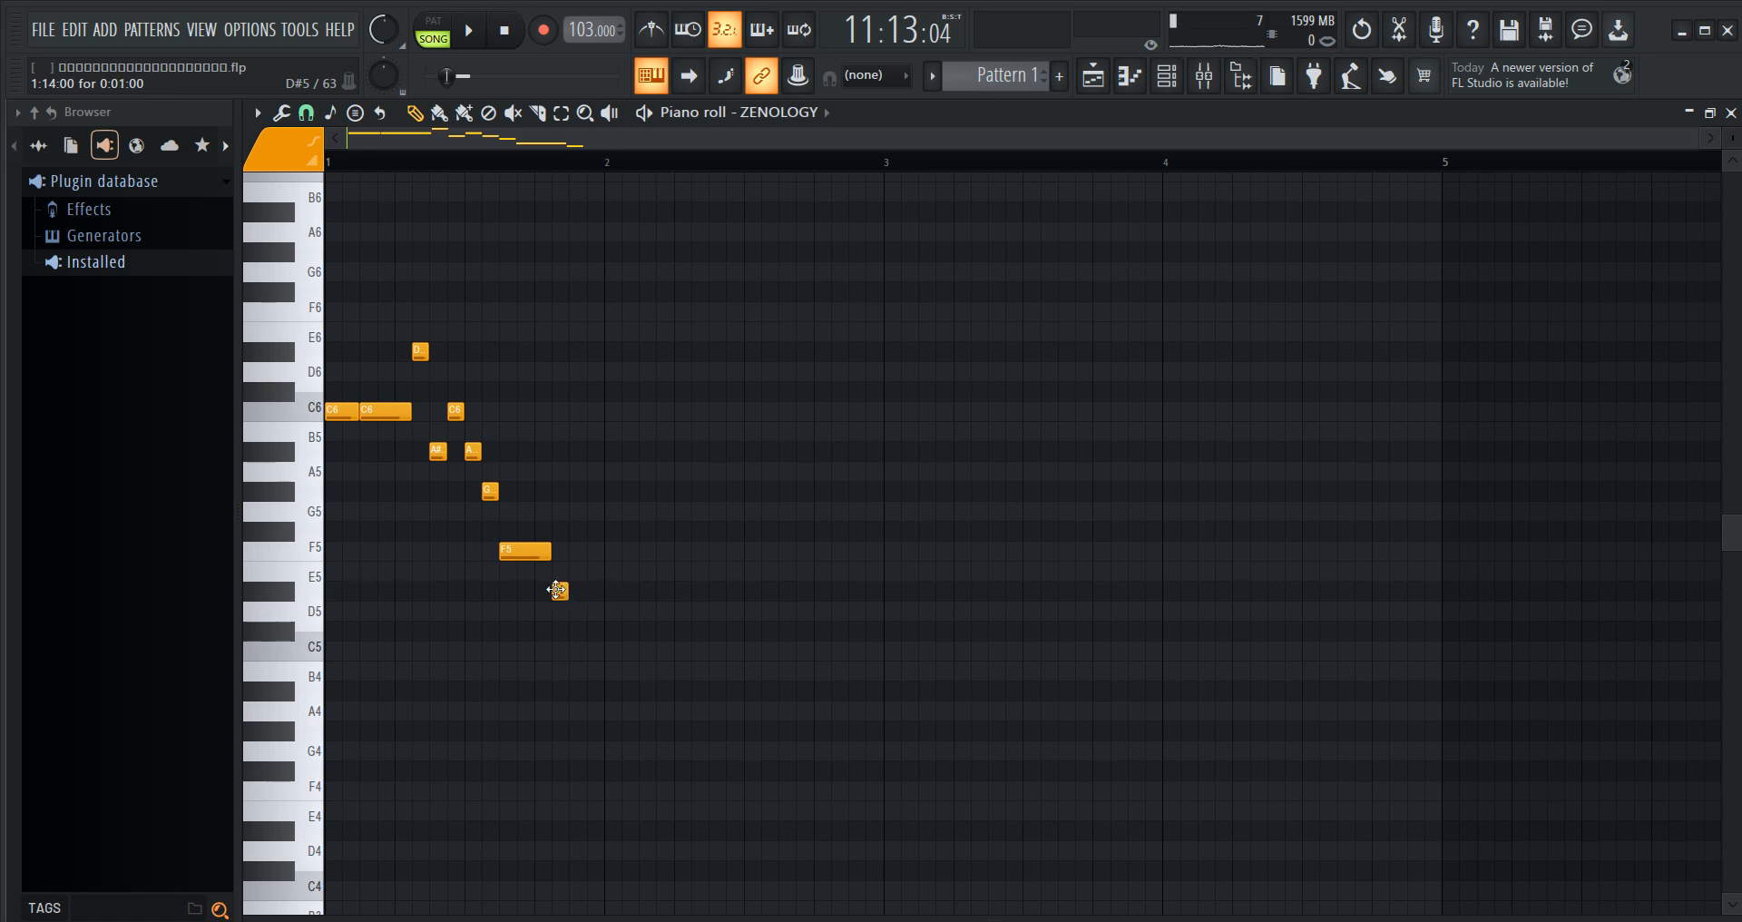
click(504, 34)
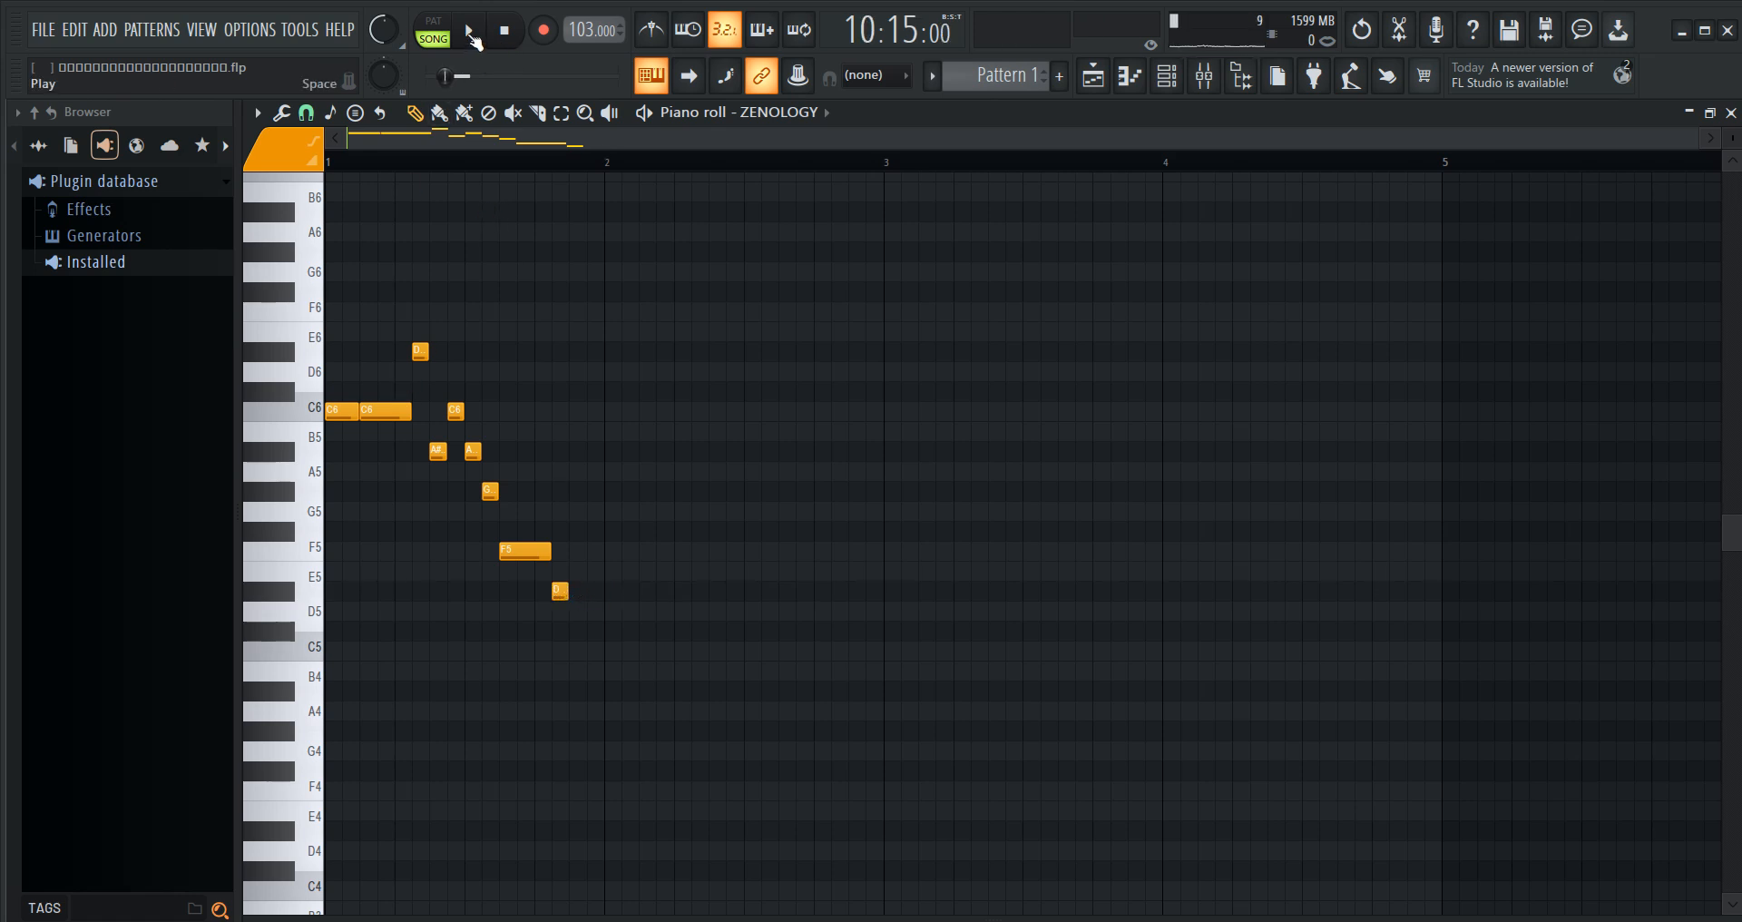
click(472, 36)
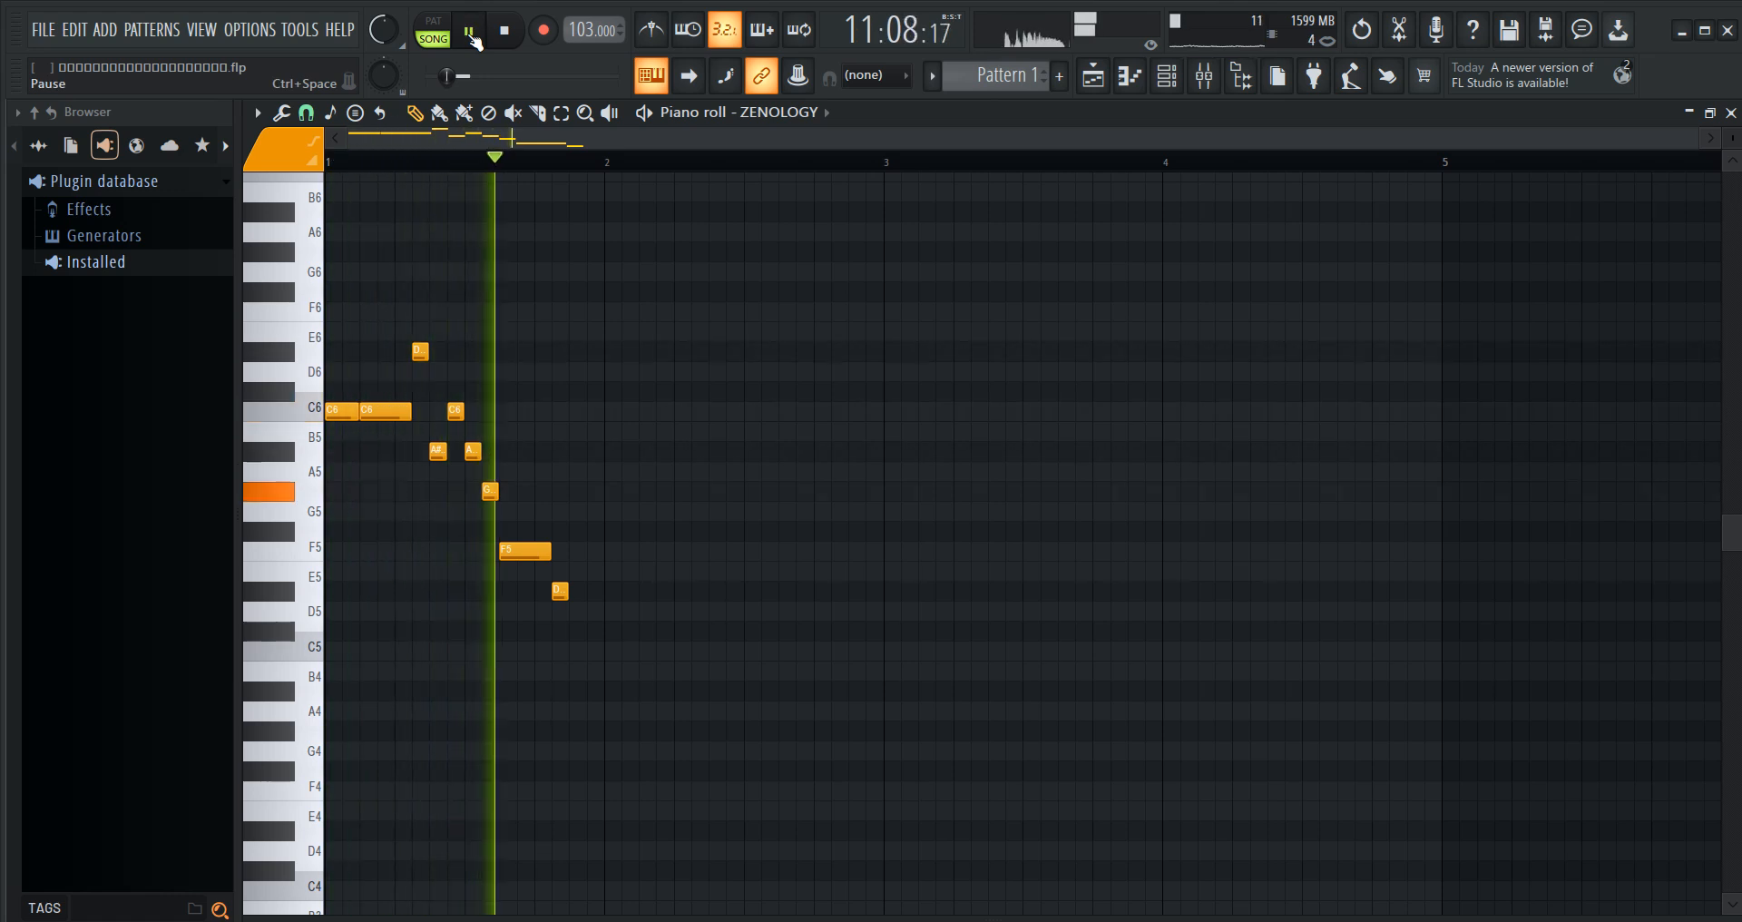
click(470, 33)
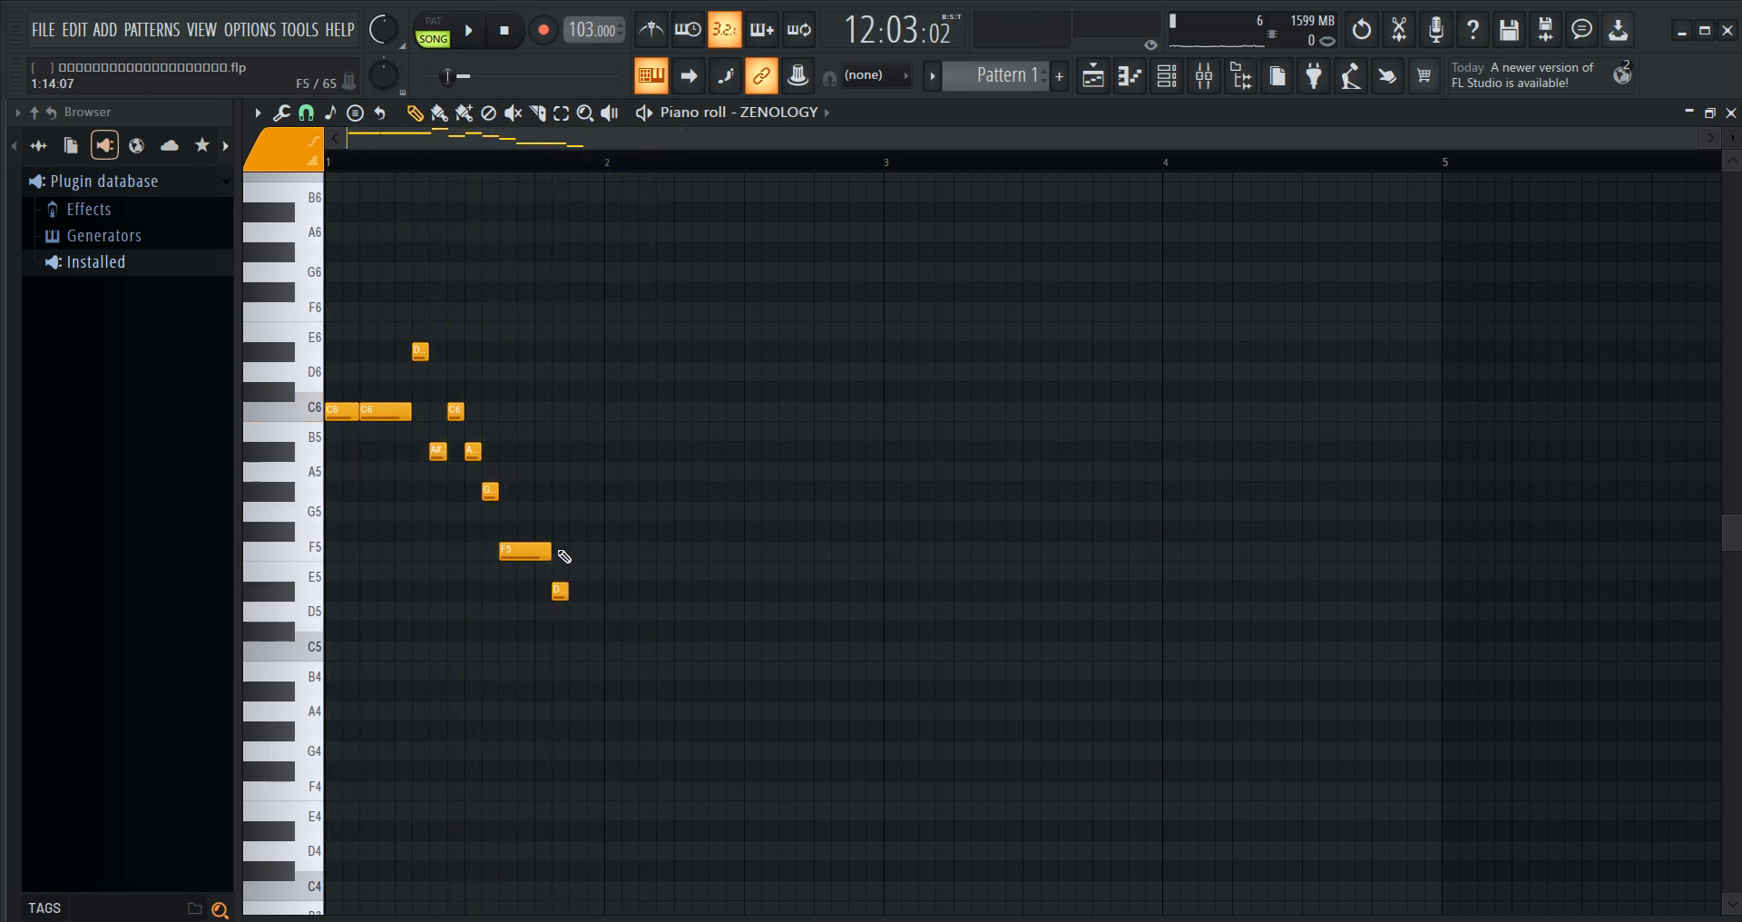
- Add a two-step C5 at the end of bar 1, followed by three-step and one-step D#5 notes from the start of bar 2
scroll(569, 557, down, 3)
click(582, 532)
drag(604, 533, 622, 534)
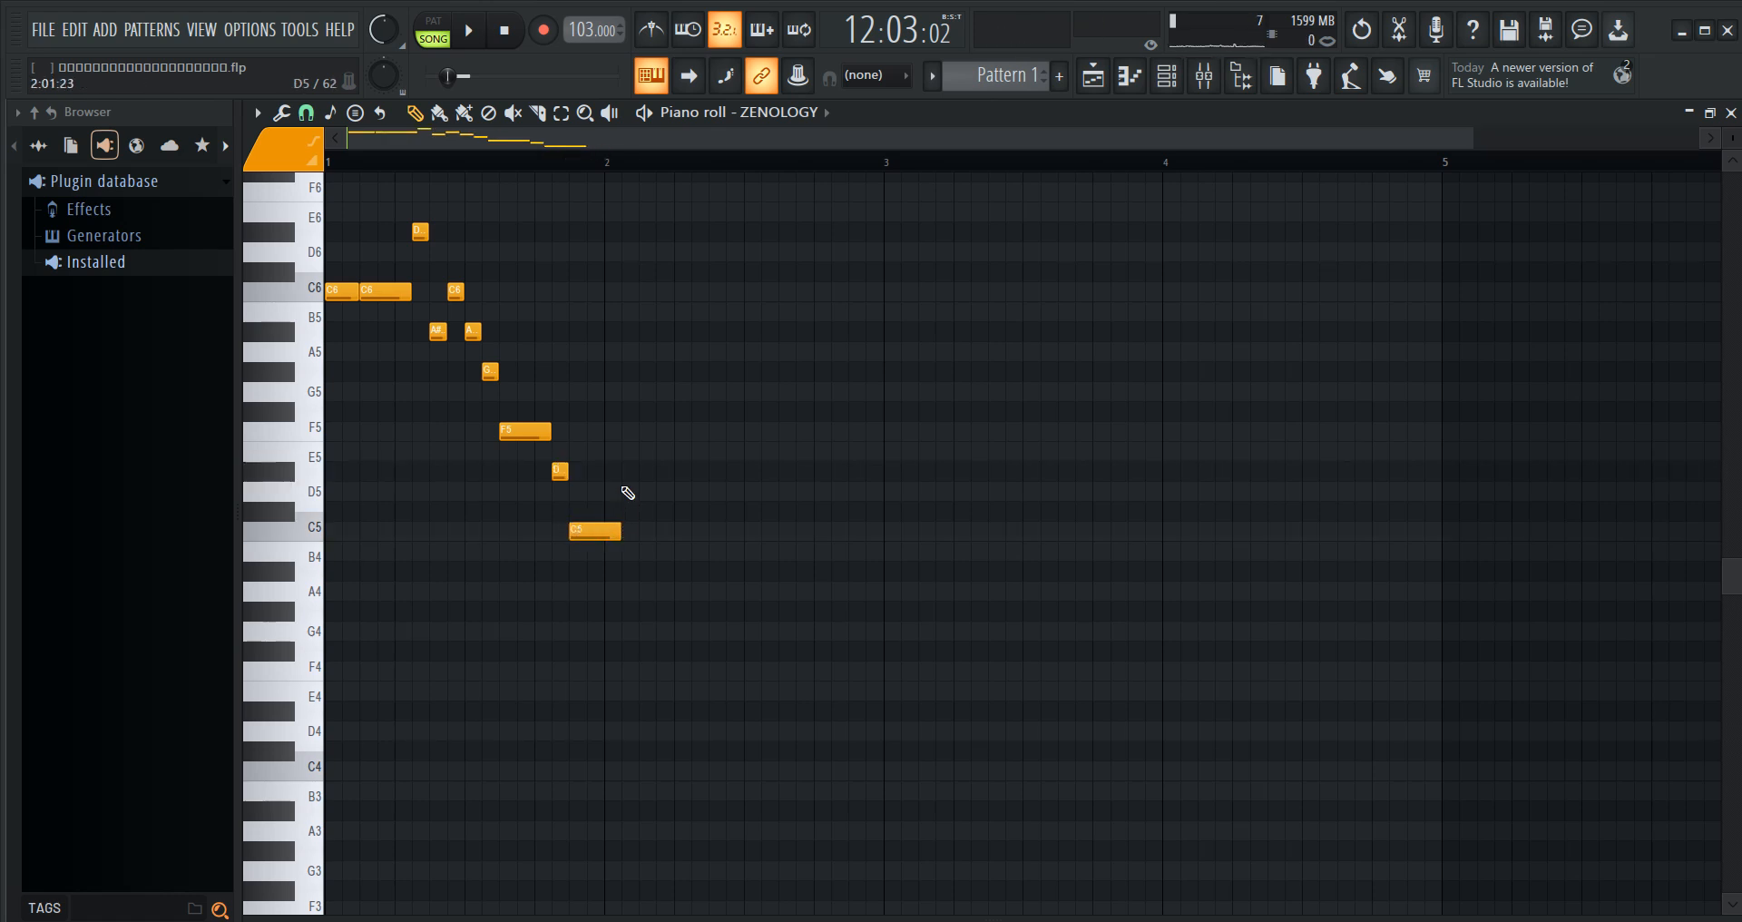
click(614, 471)
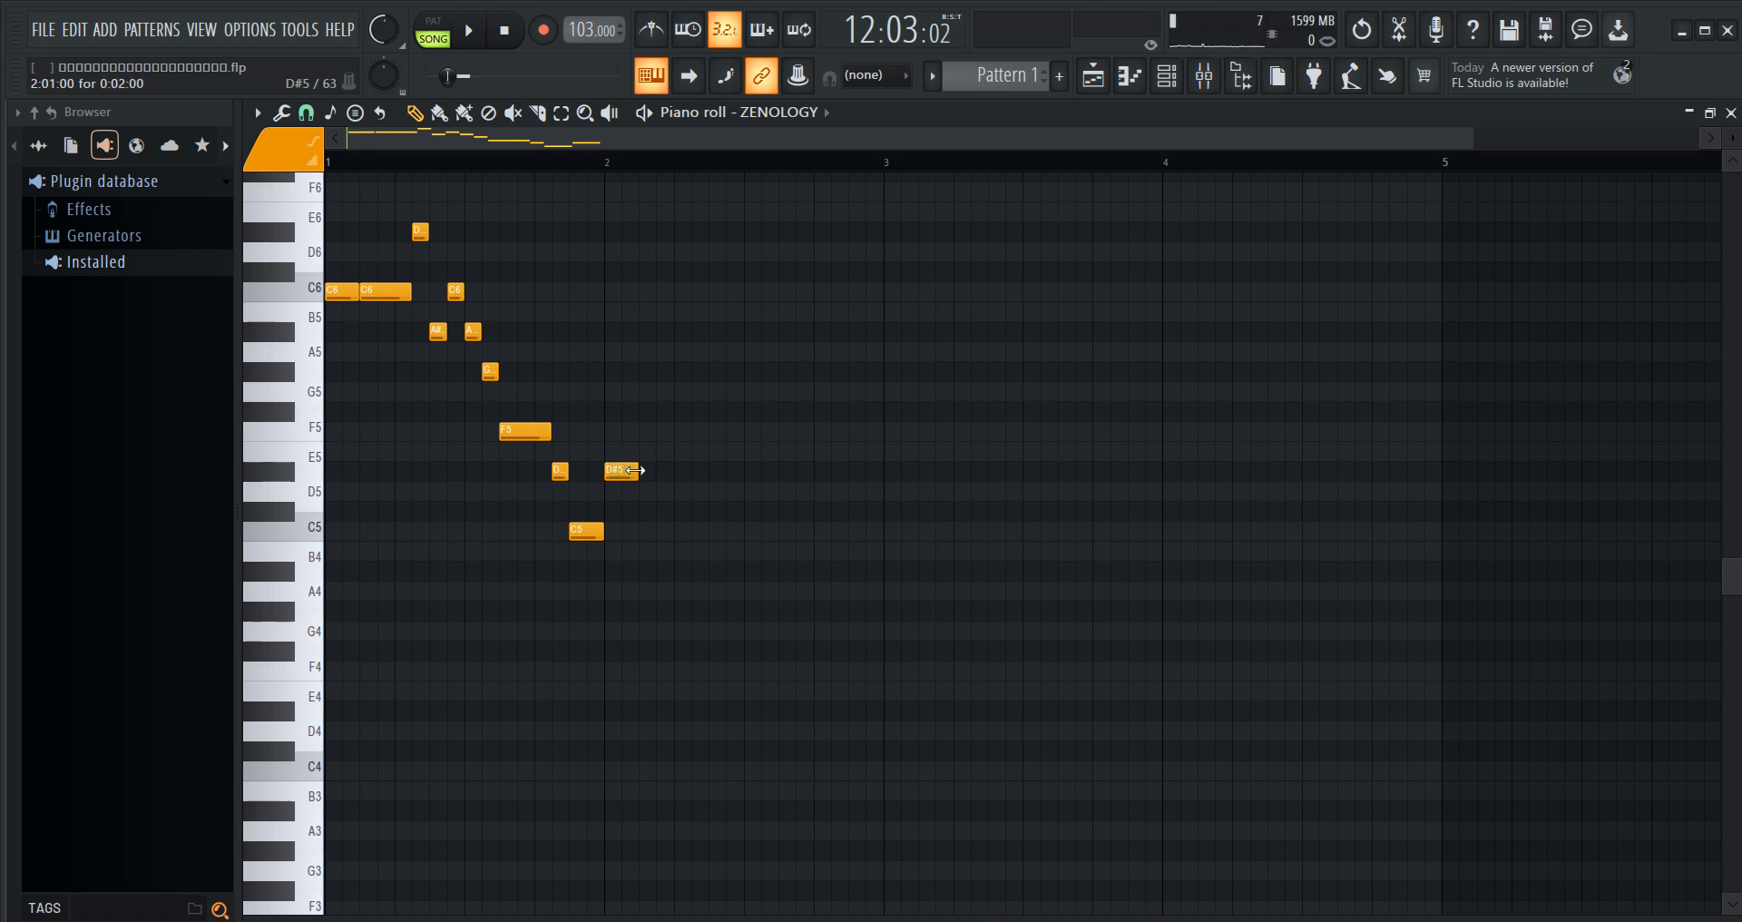
click(662, 473)
drag(708, 473, 675, 473)
- Listen to the melody through bar 2 and place a two-step G#5 on step 5 of bar 2
click(497, 40)
click(475, 39)
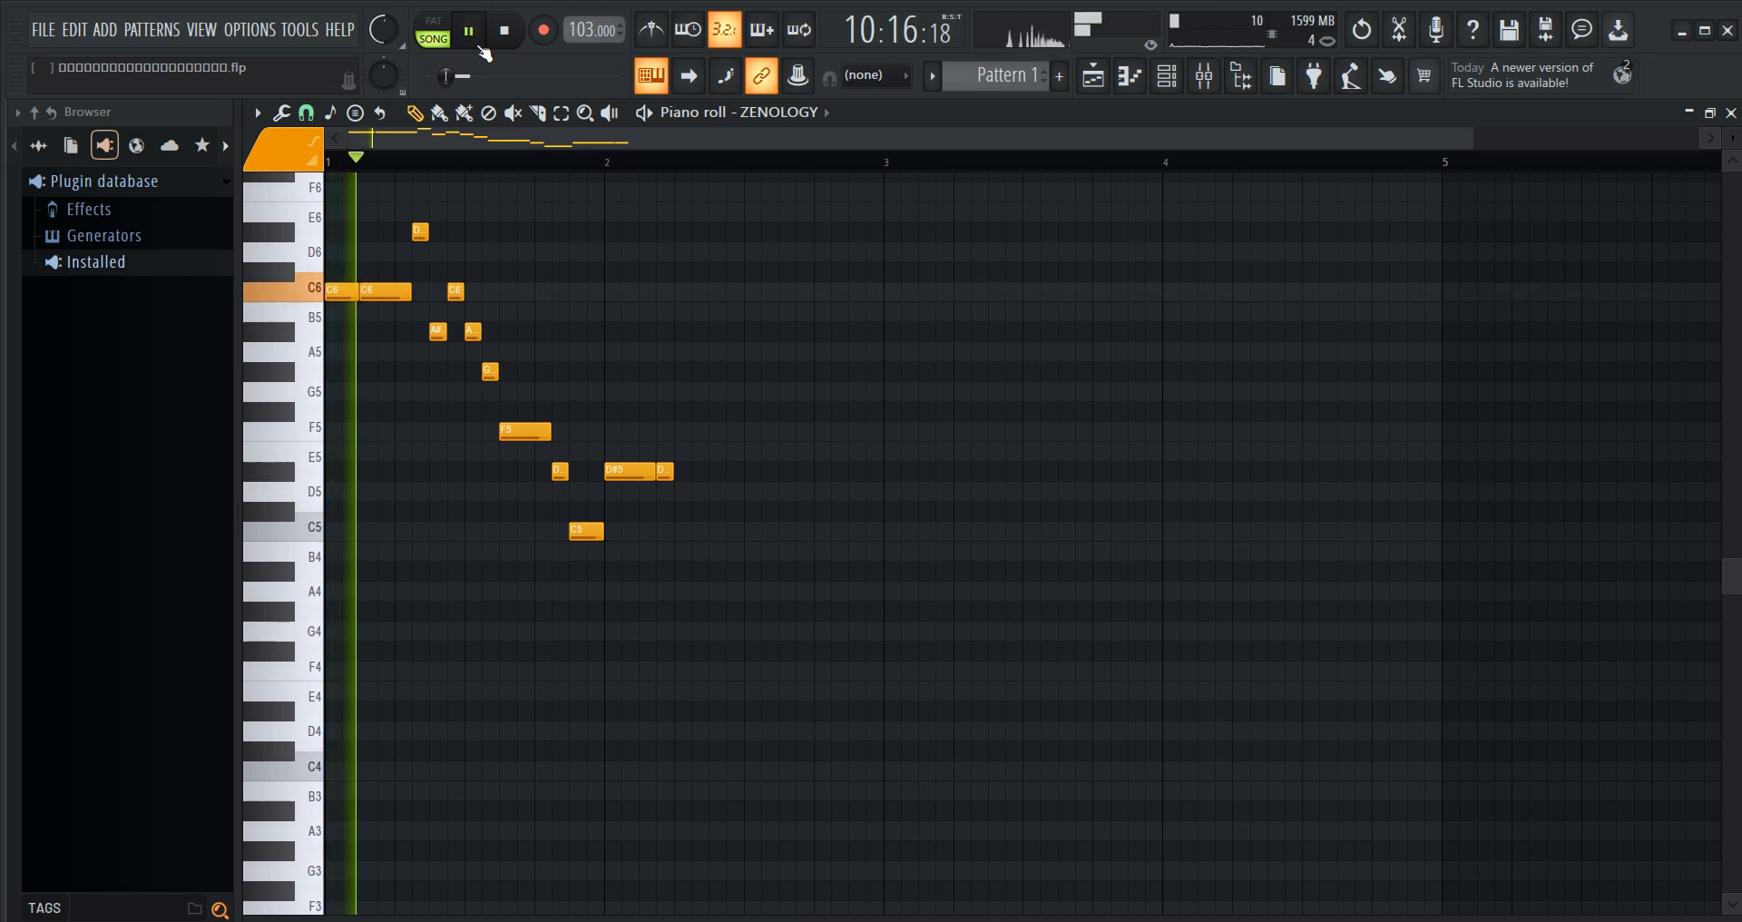
scroll(536, 163, down, 1)
scroll(542, 167, down, 1)
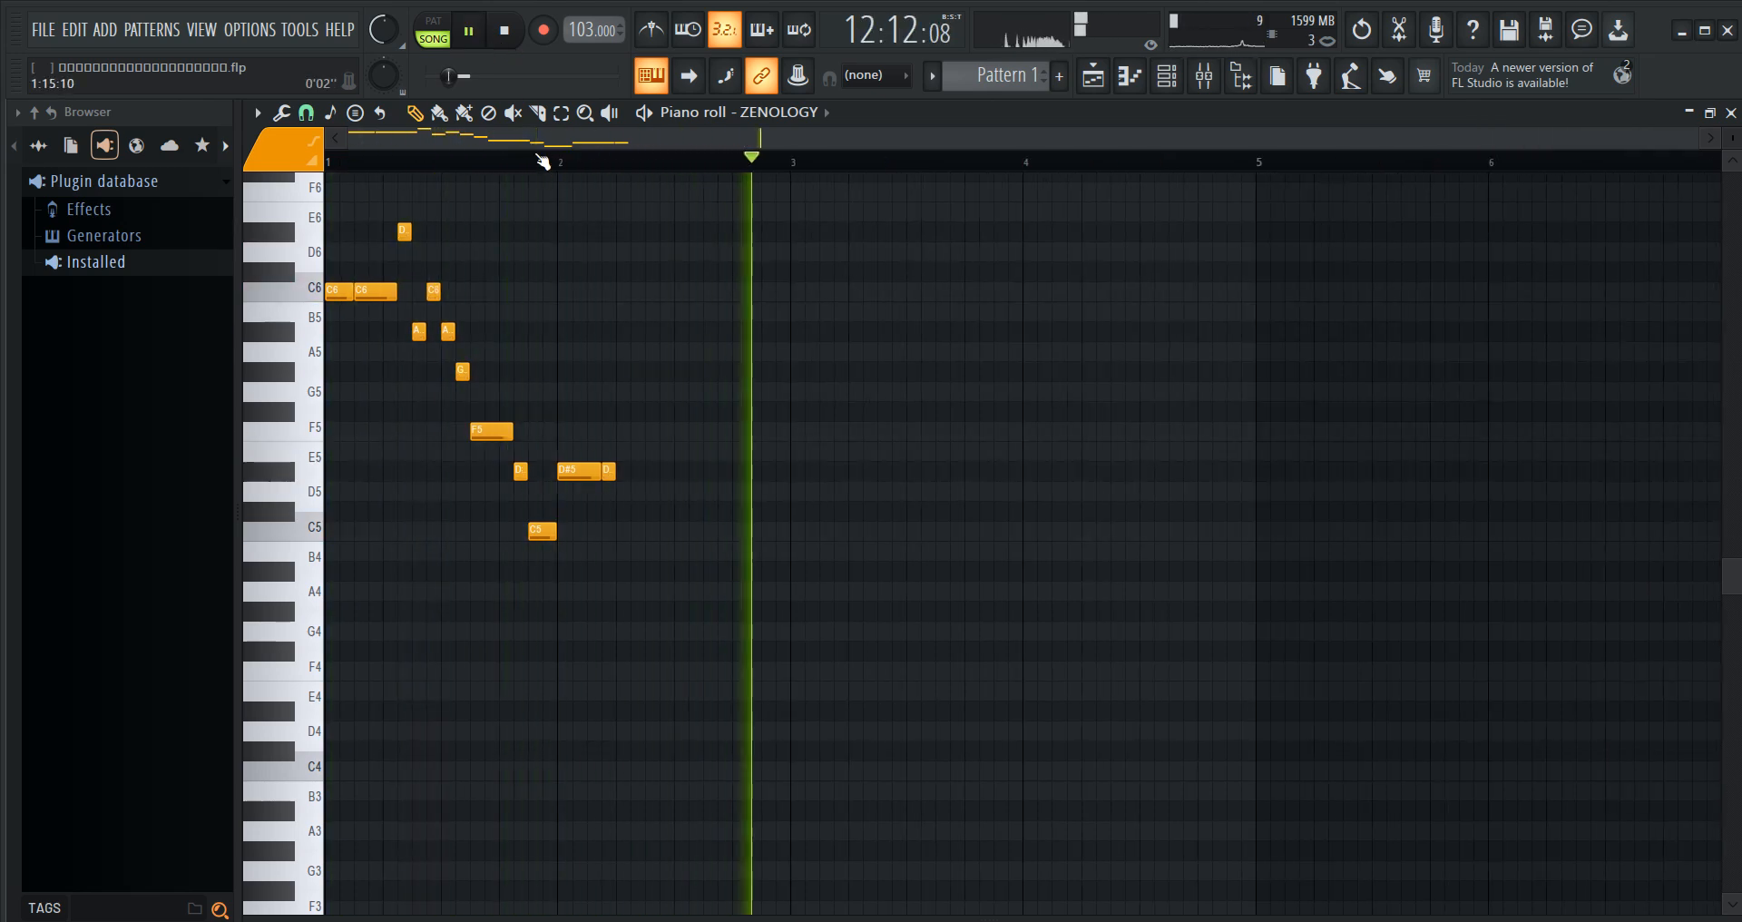
click(505, 25)
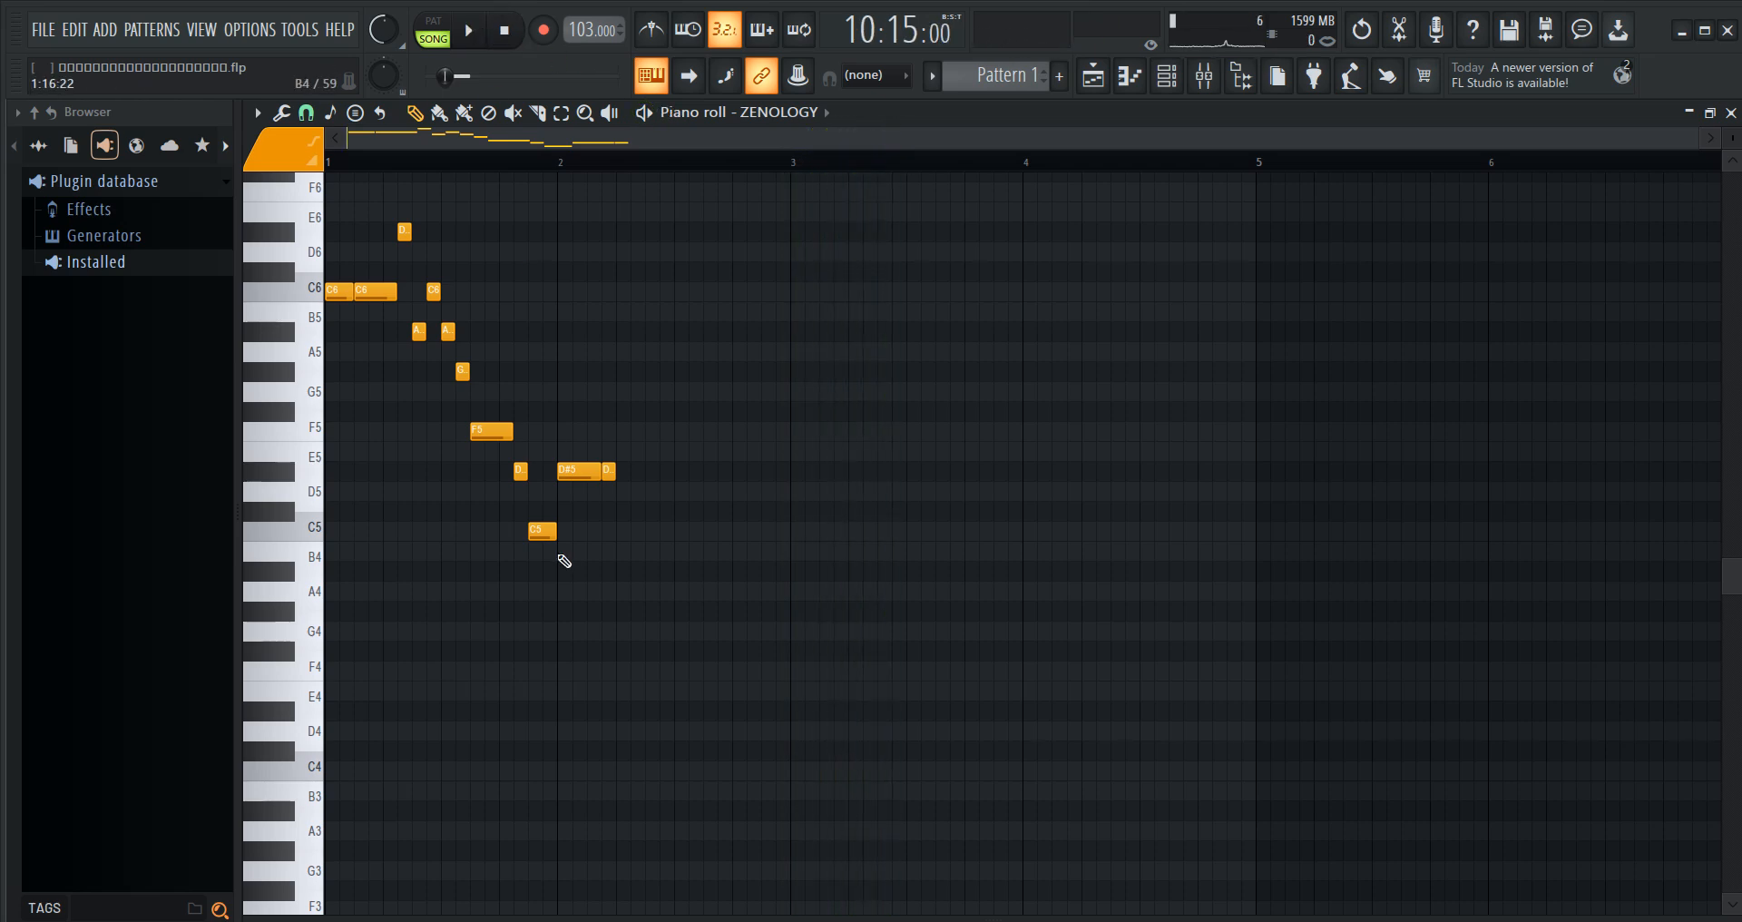
click(624, 432)
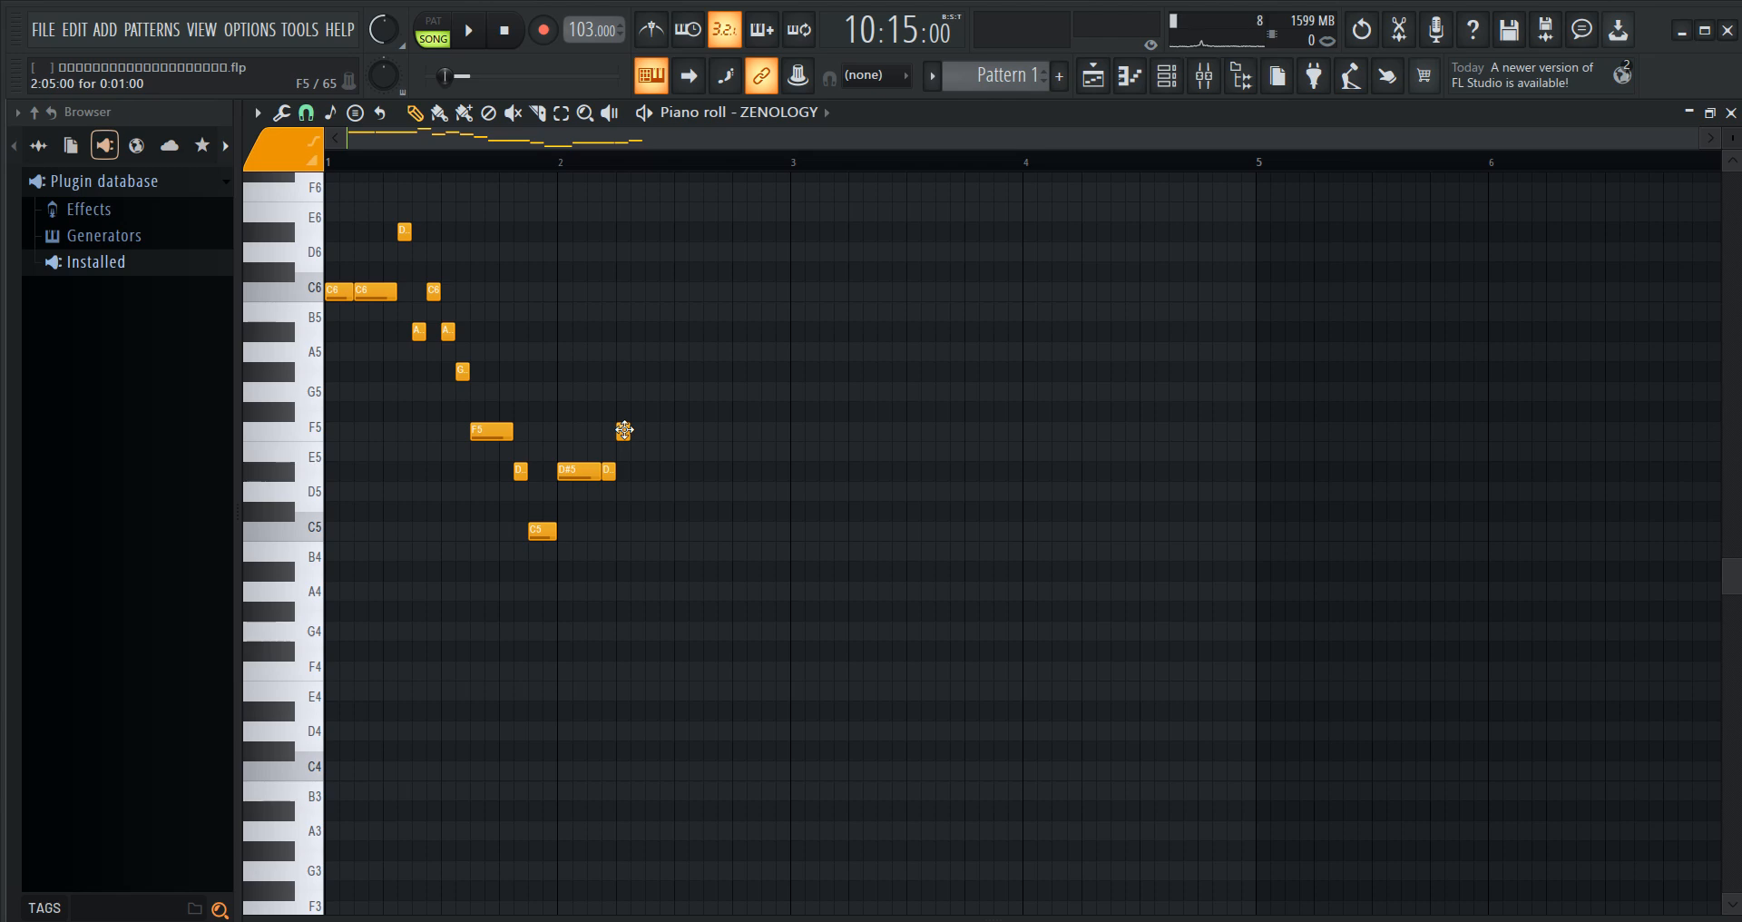
right_click(625, 431)
click(623, 372)
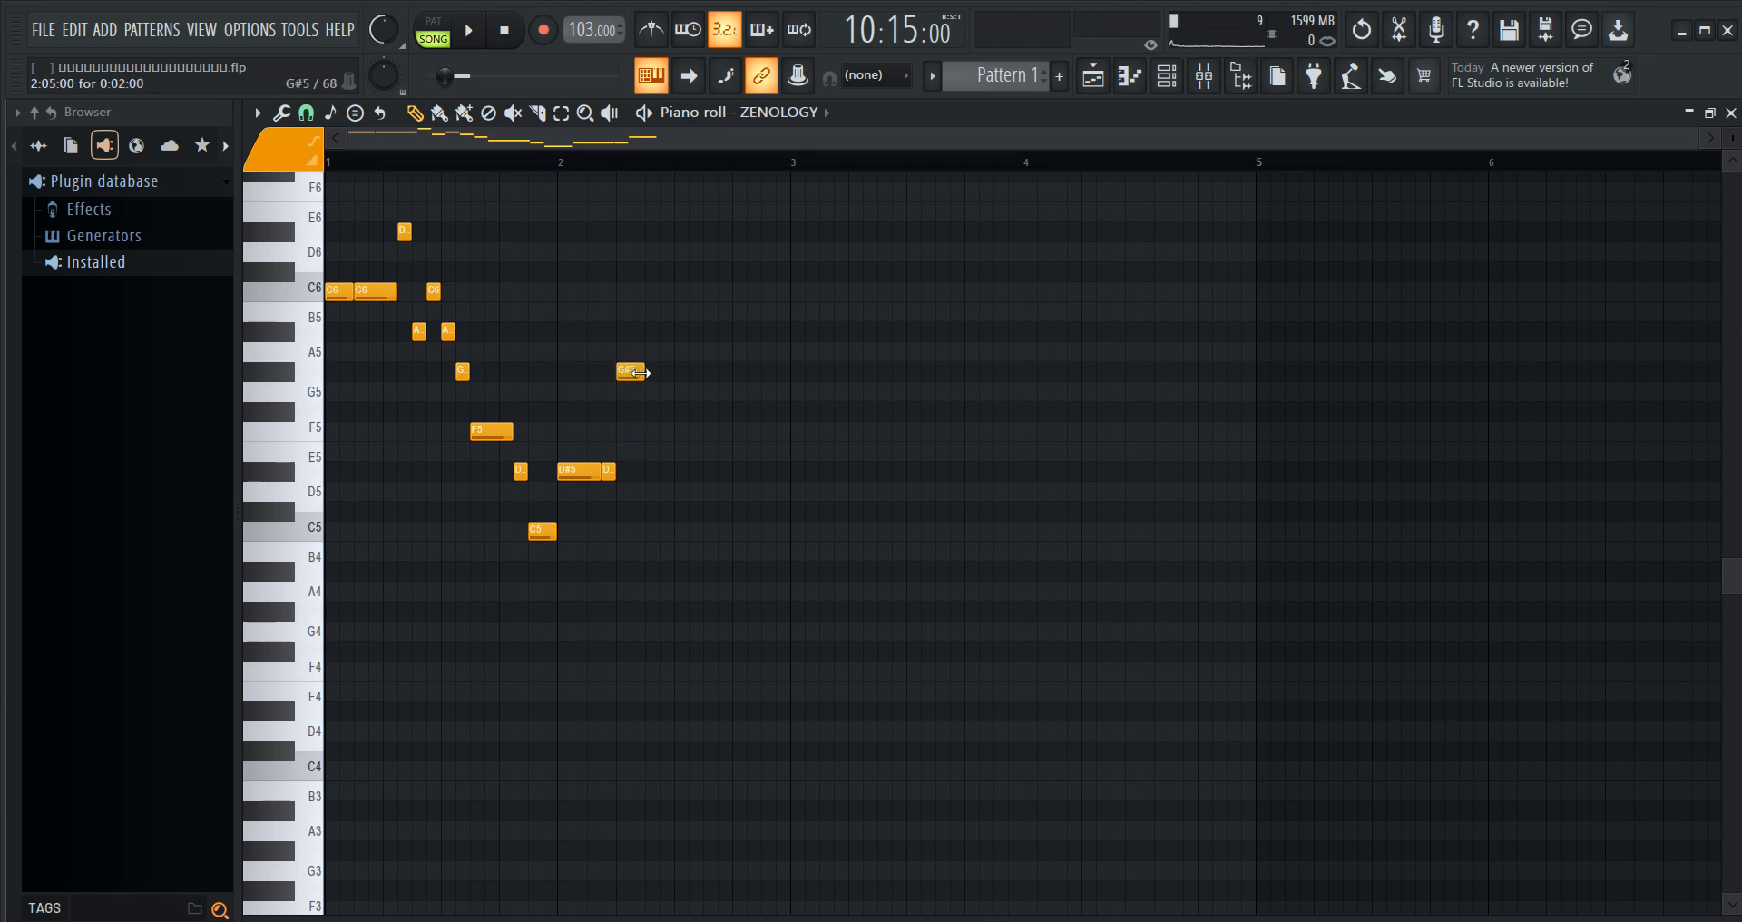
- Add one-step notes C6, D#6 and C6 on steps 7 to 9 of bar 2
click(433, 292)
click(663, 293)
right_click(664, 293)
click(652, 291)
click(667, 232)
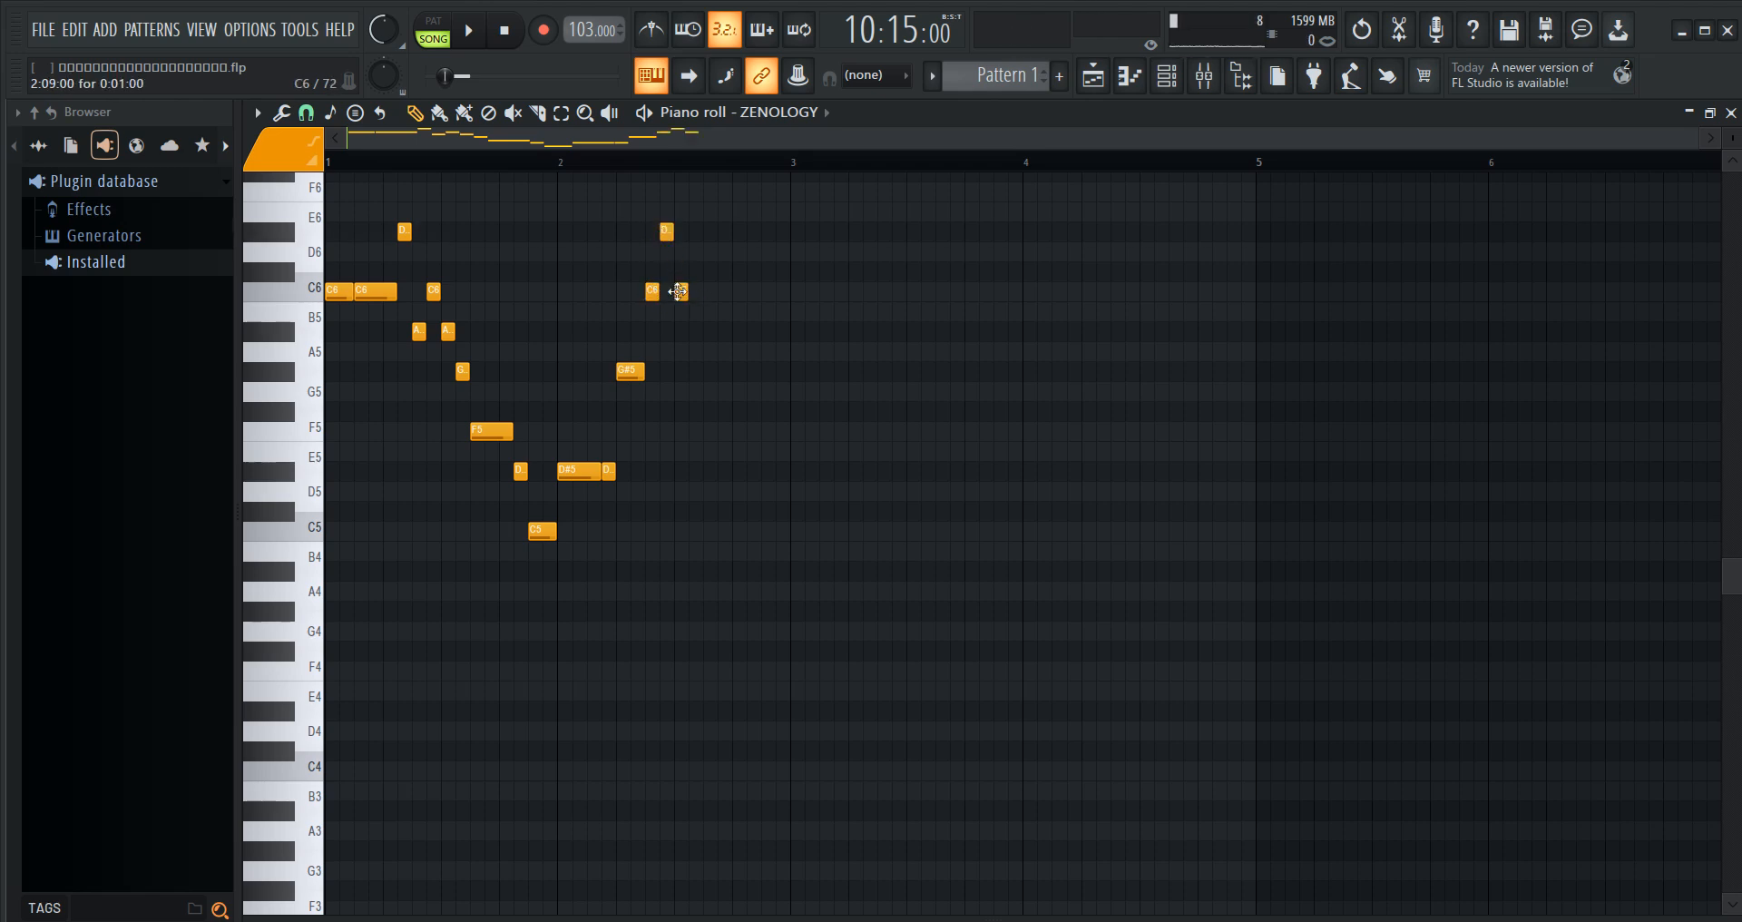
- Play back the melody and complete bar 2 with a one-step A#5 on step 10 and a six-step G#5
key(space)
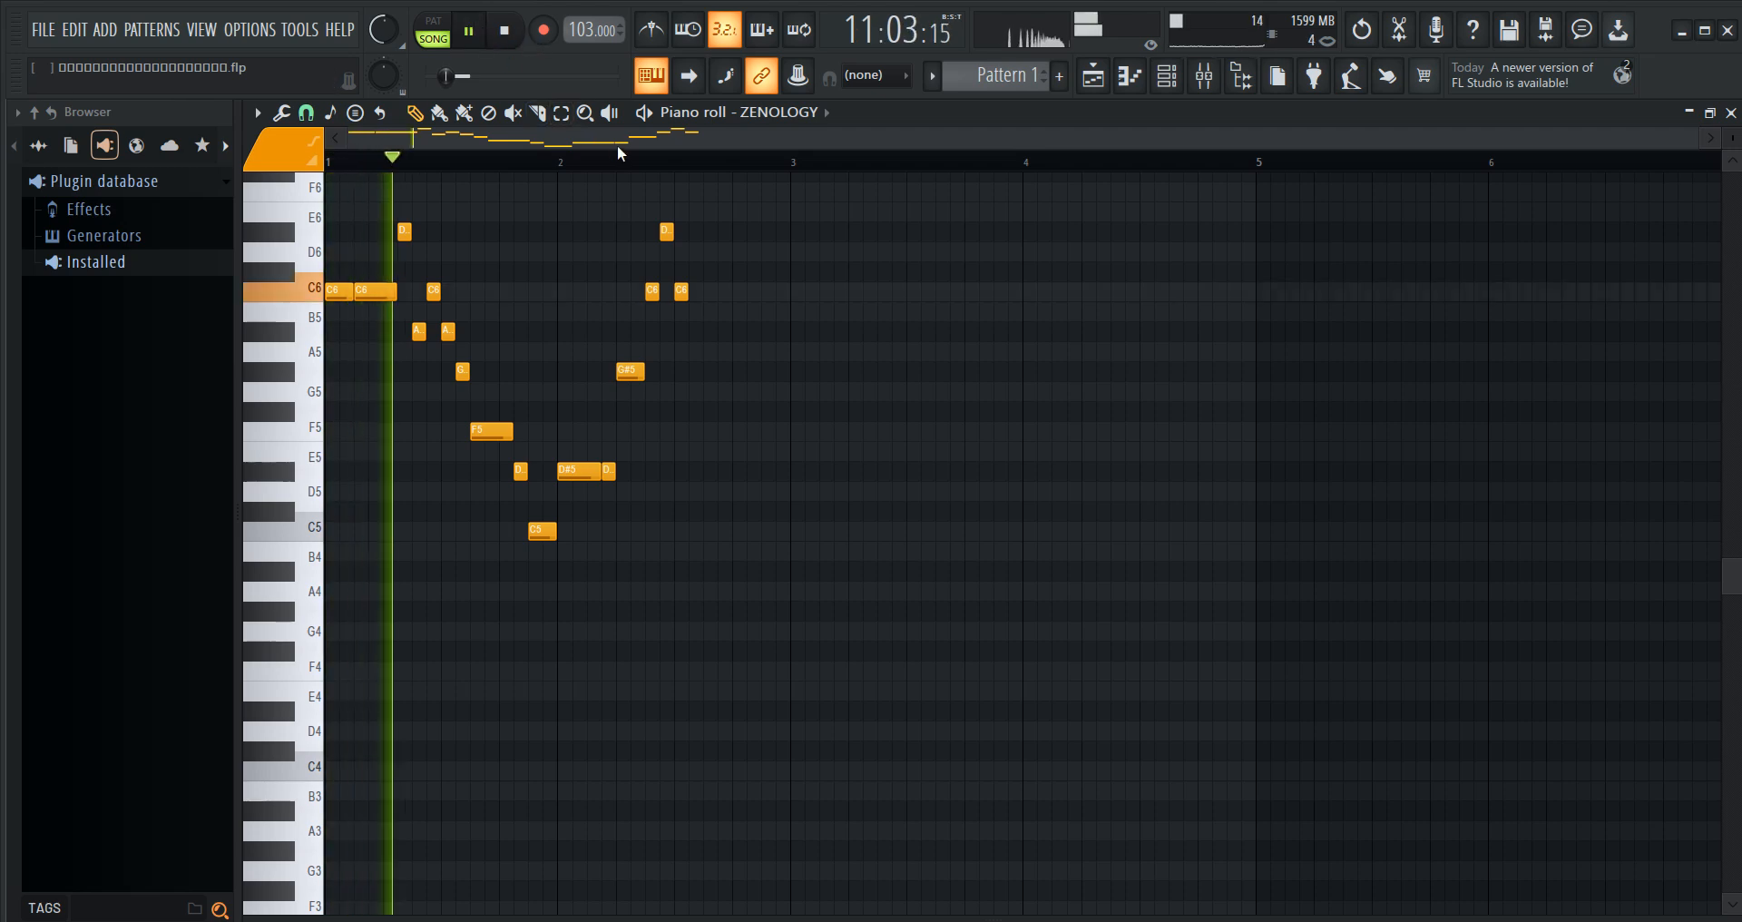
drag(617, 144, 711, 158)
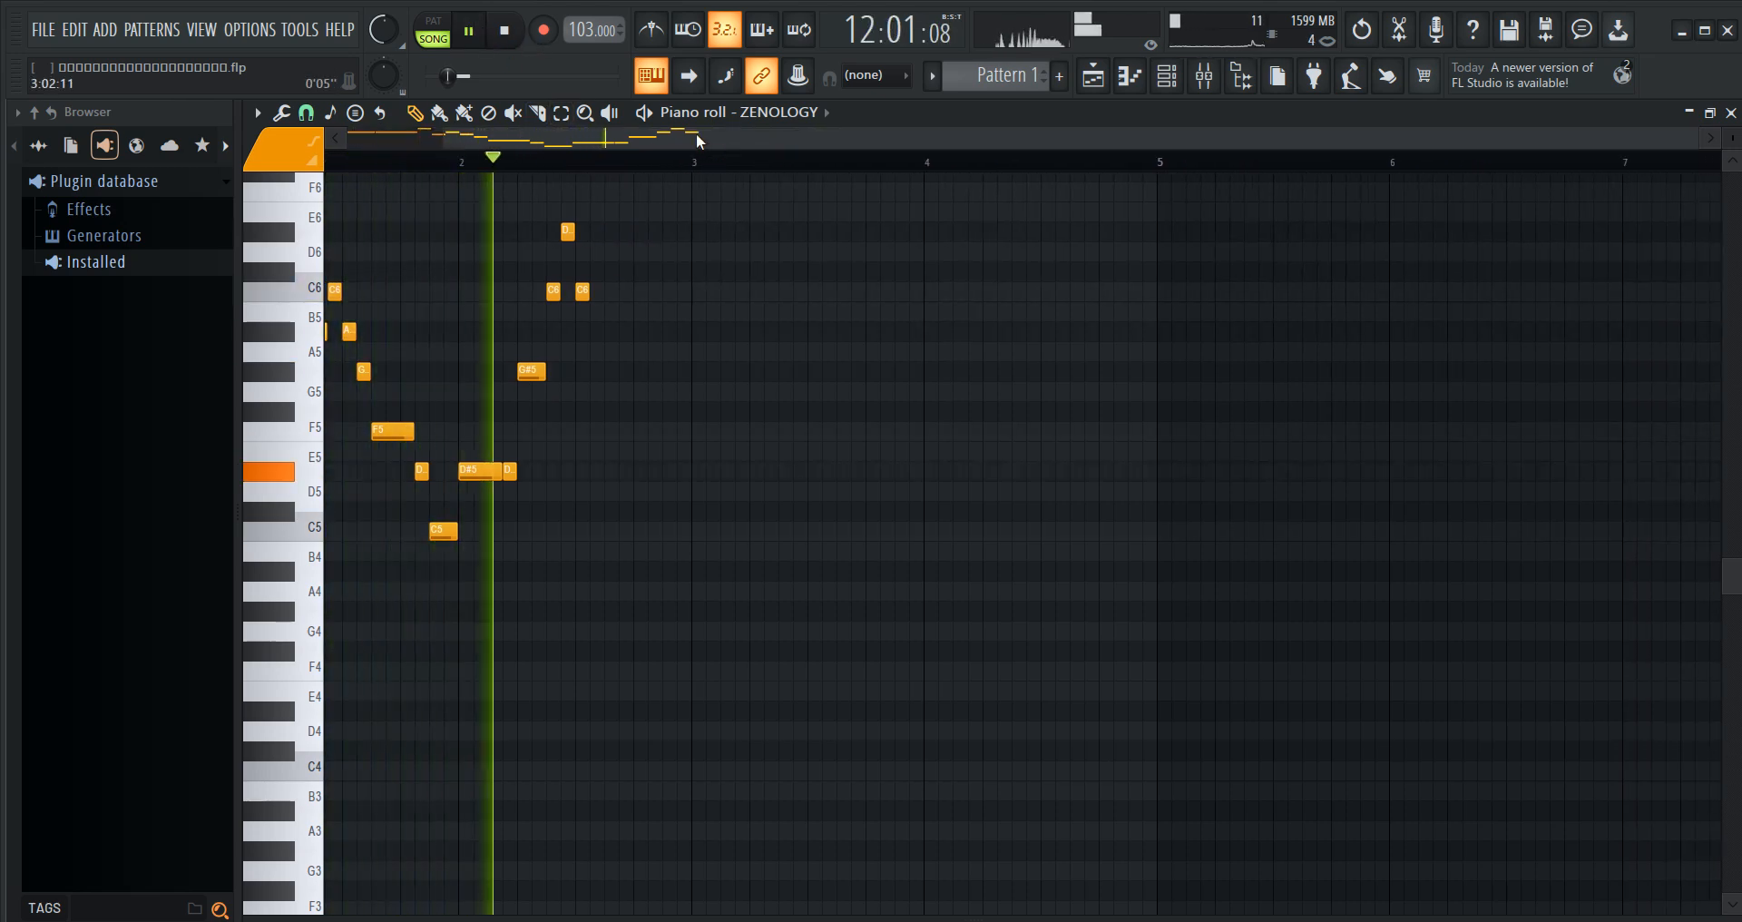
key(space)
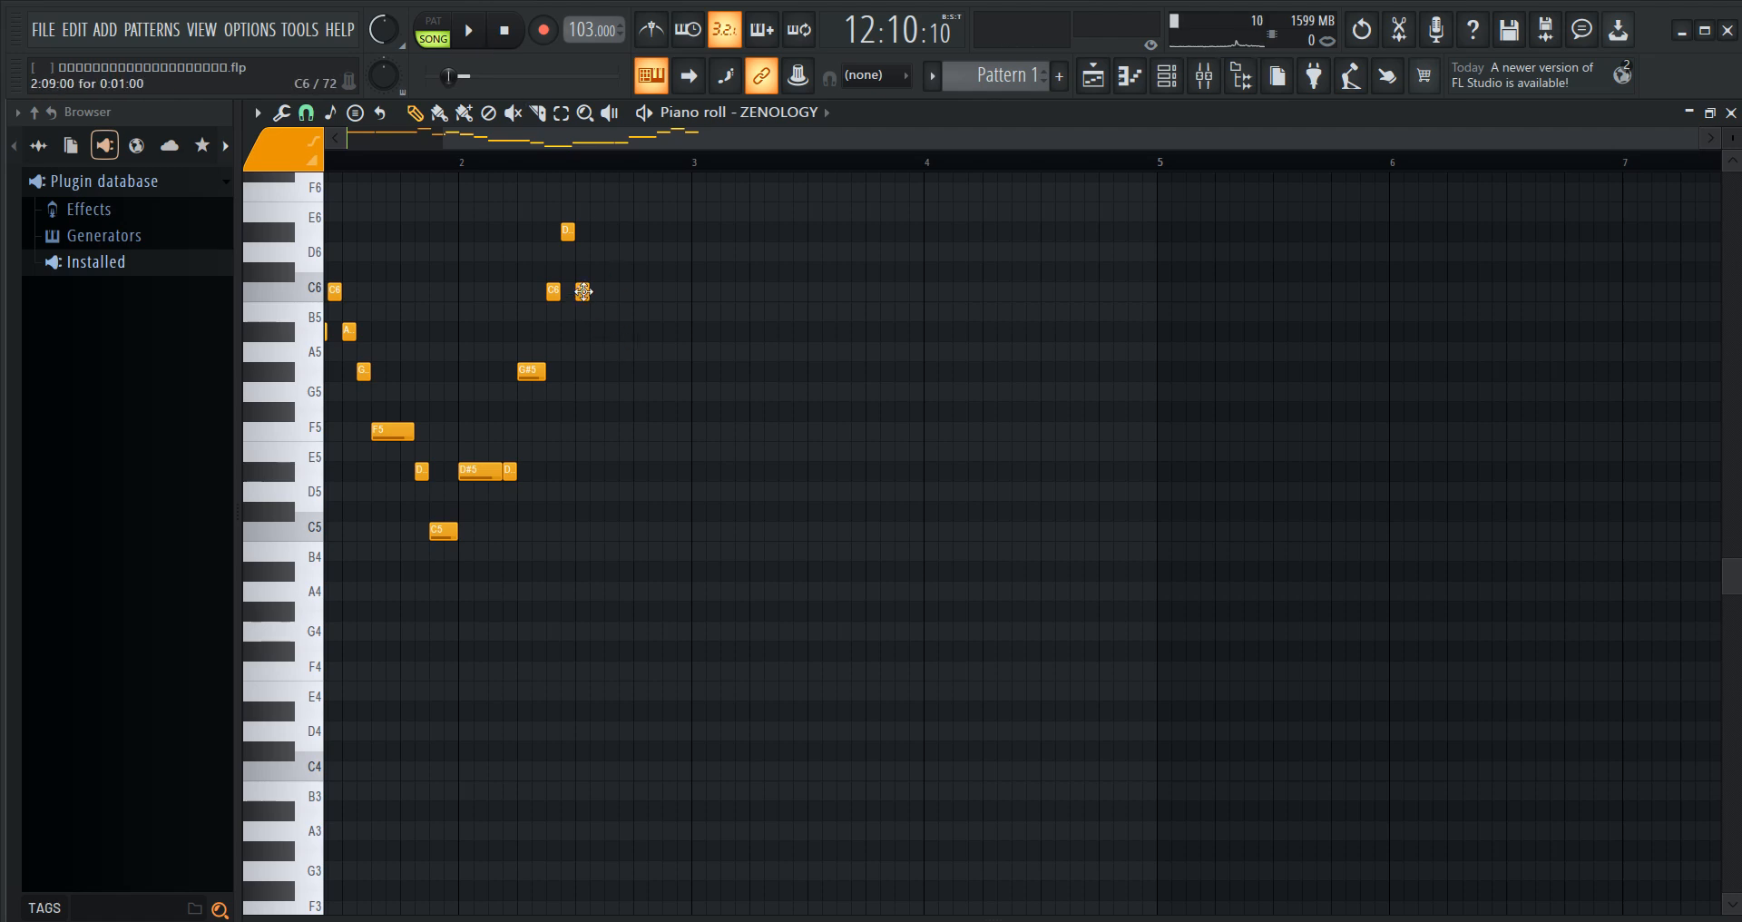
click(583, 290)
click(596, 332)
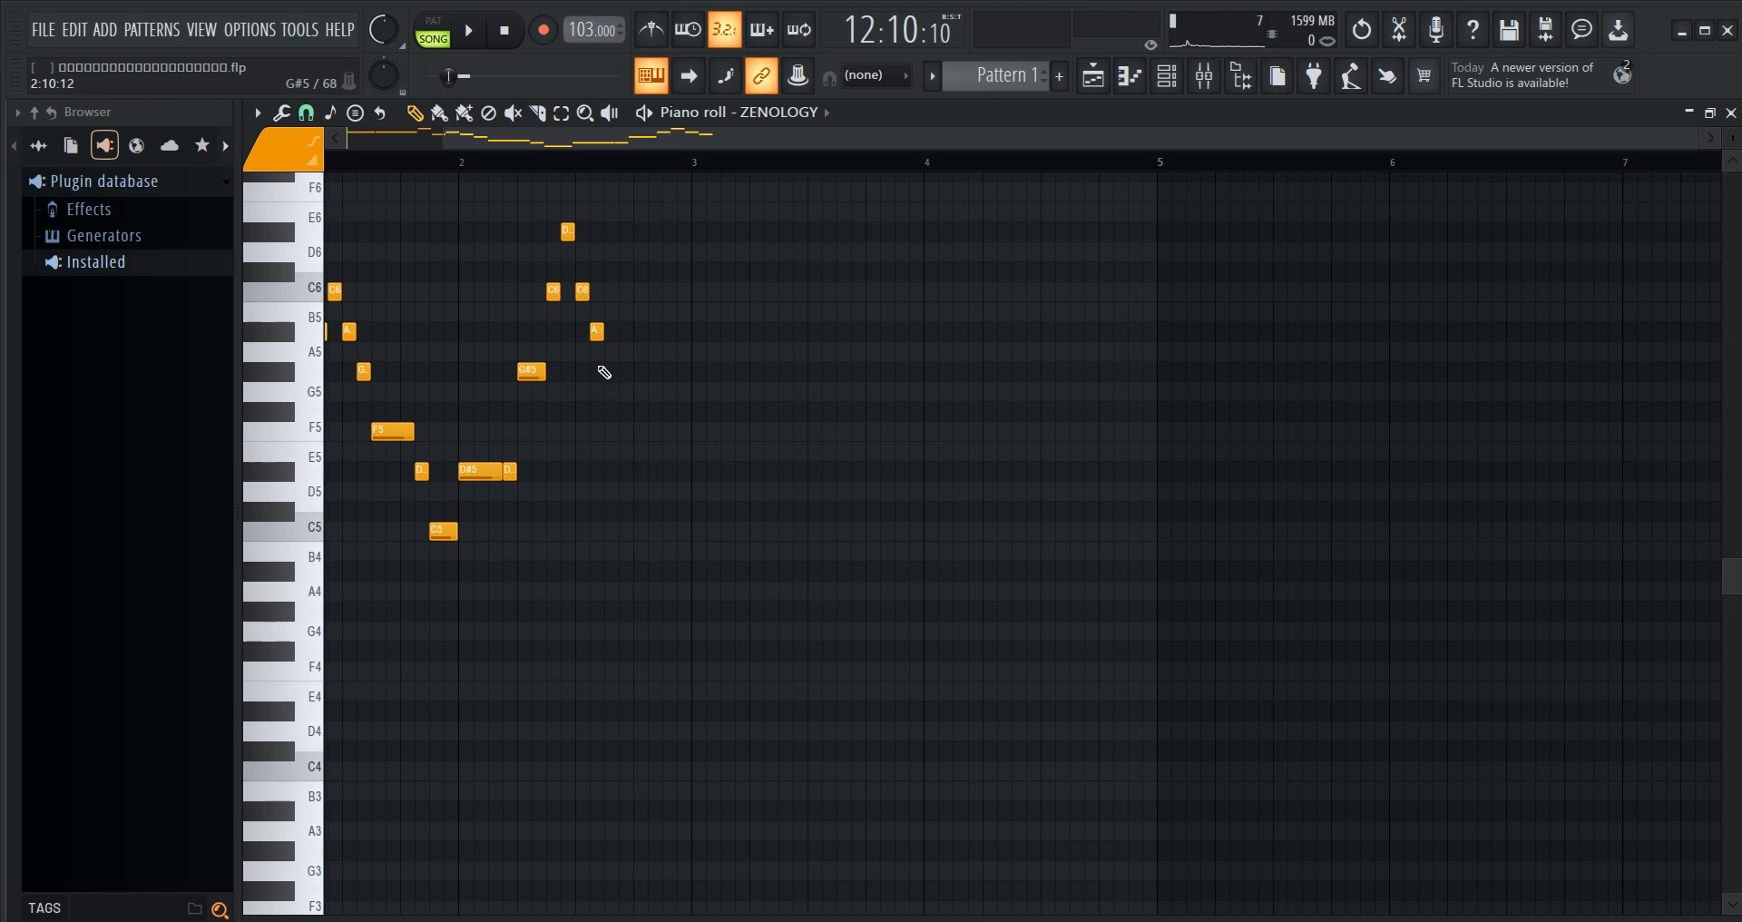
click(610, 370)
drag(623, 374, 701, 376)
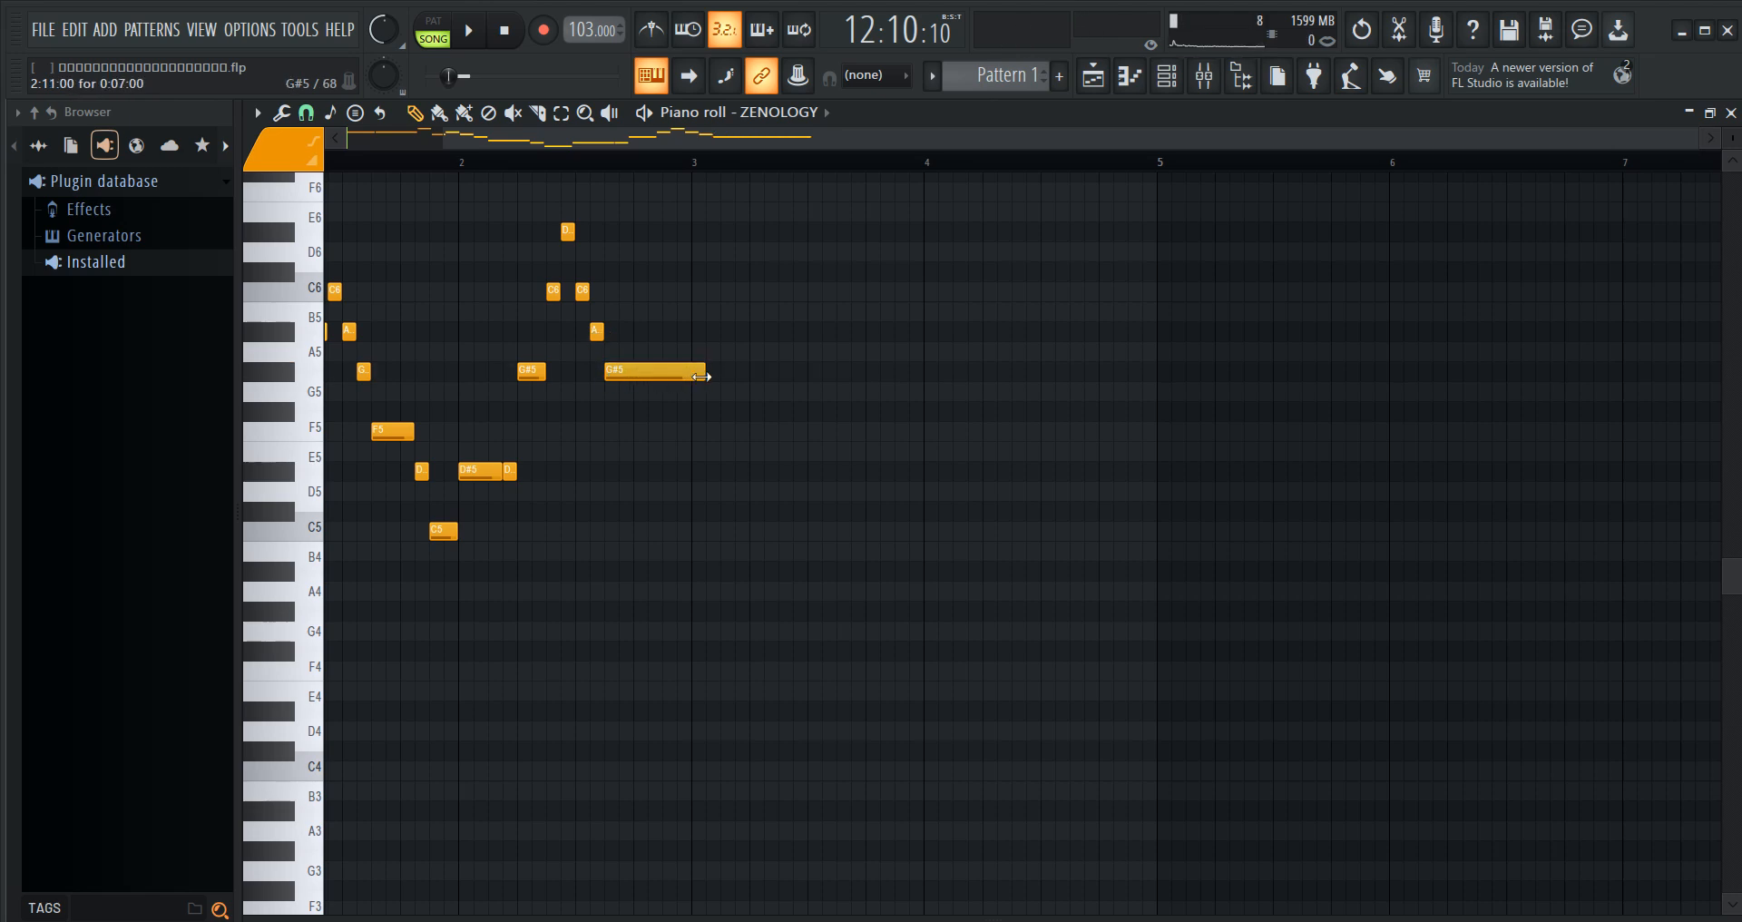
- Play the two-bar melody against the stems from the start and raise a mixer fader slightly
drag(681, 141, 345, 140)
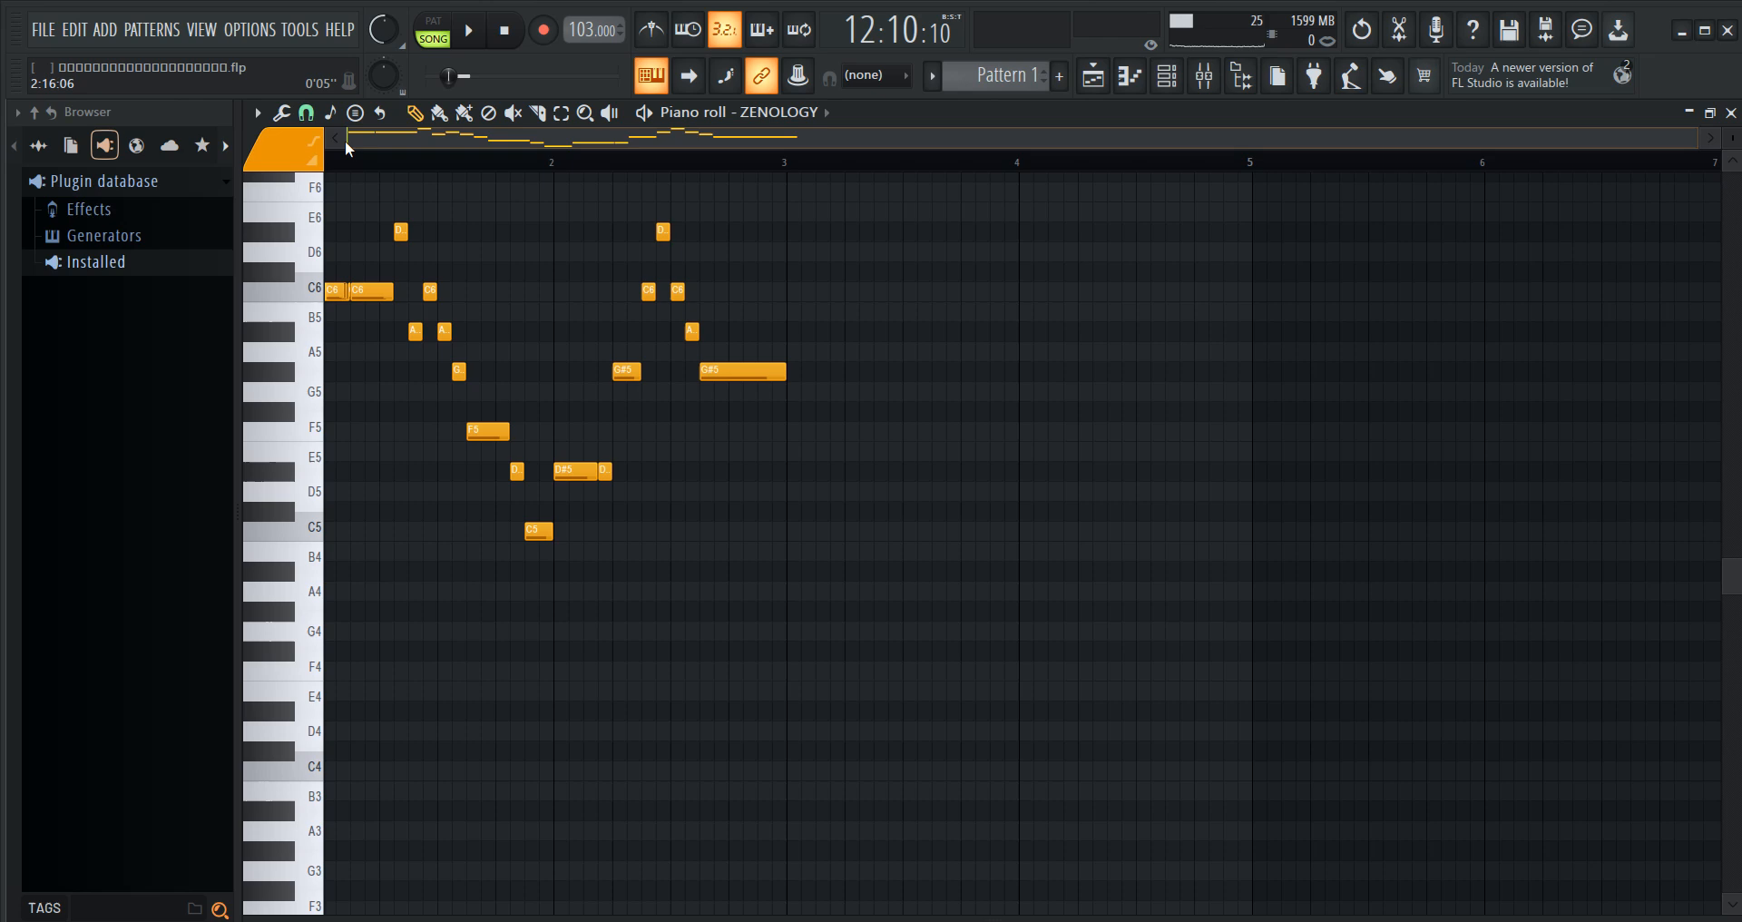
click(473, 34)
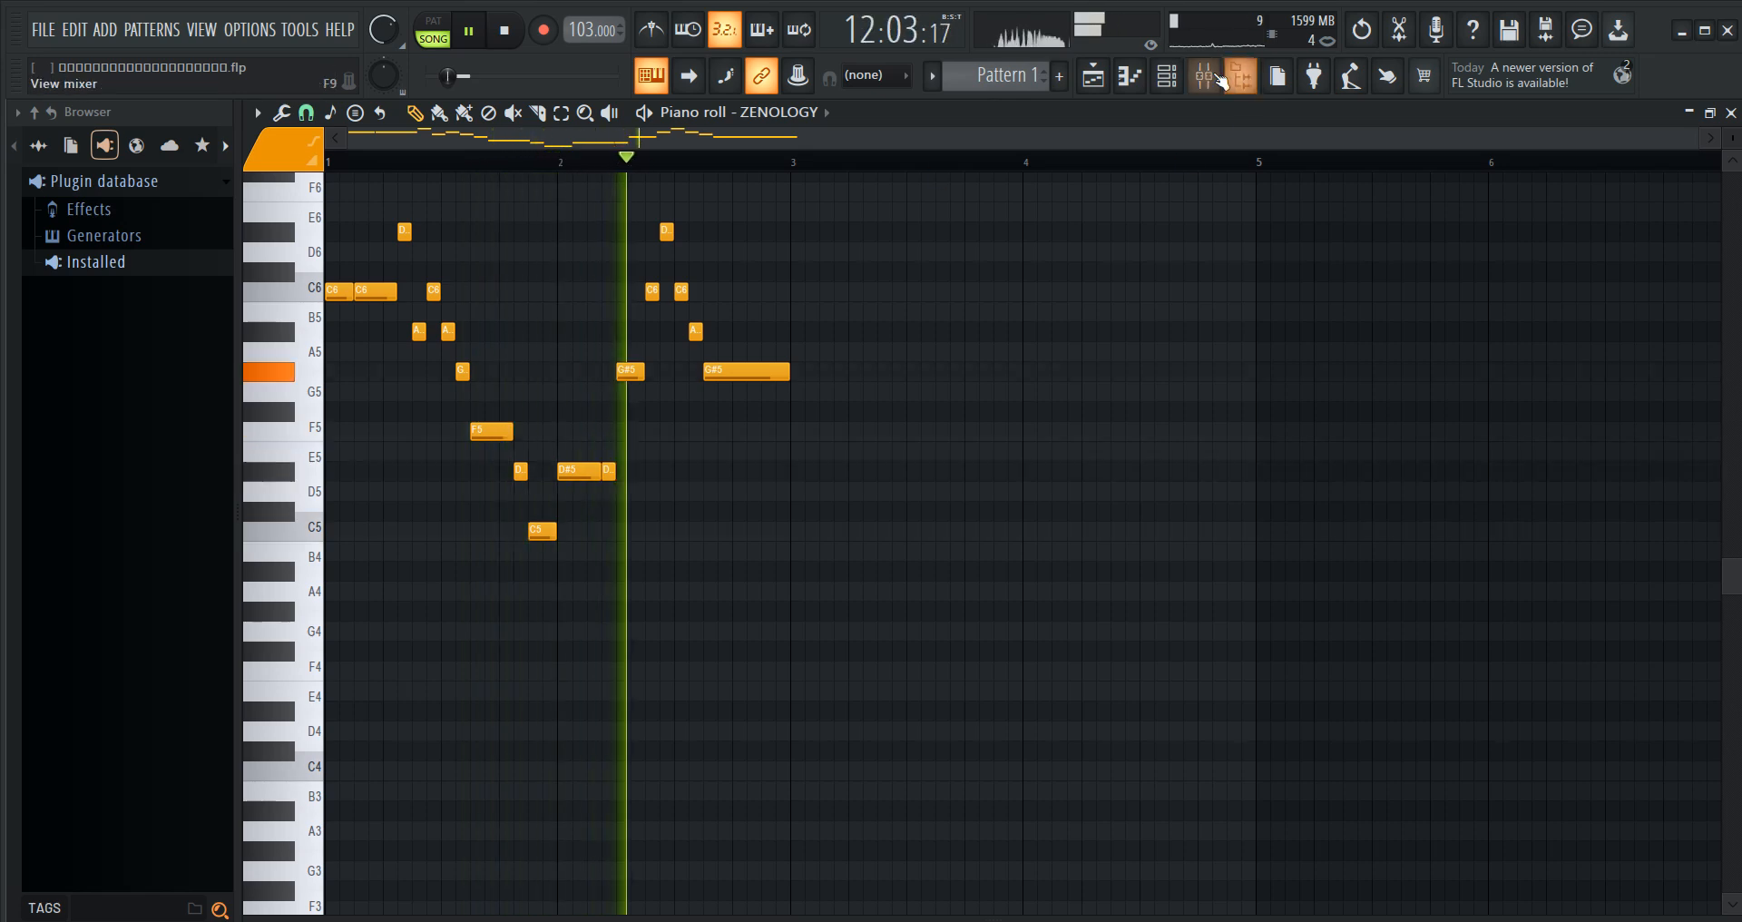
key(F9)
drag(765, 590, 765, 562)
key(F9)
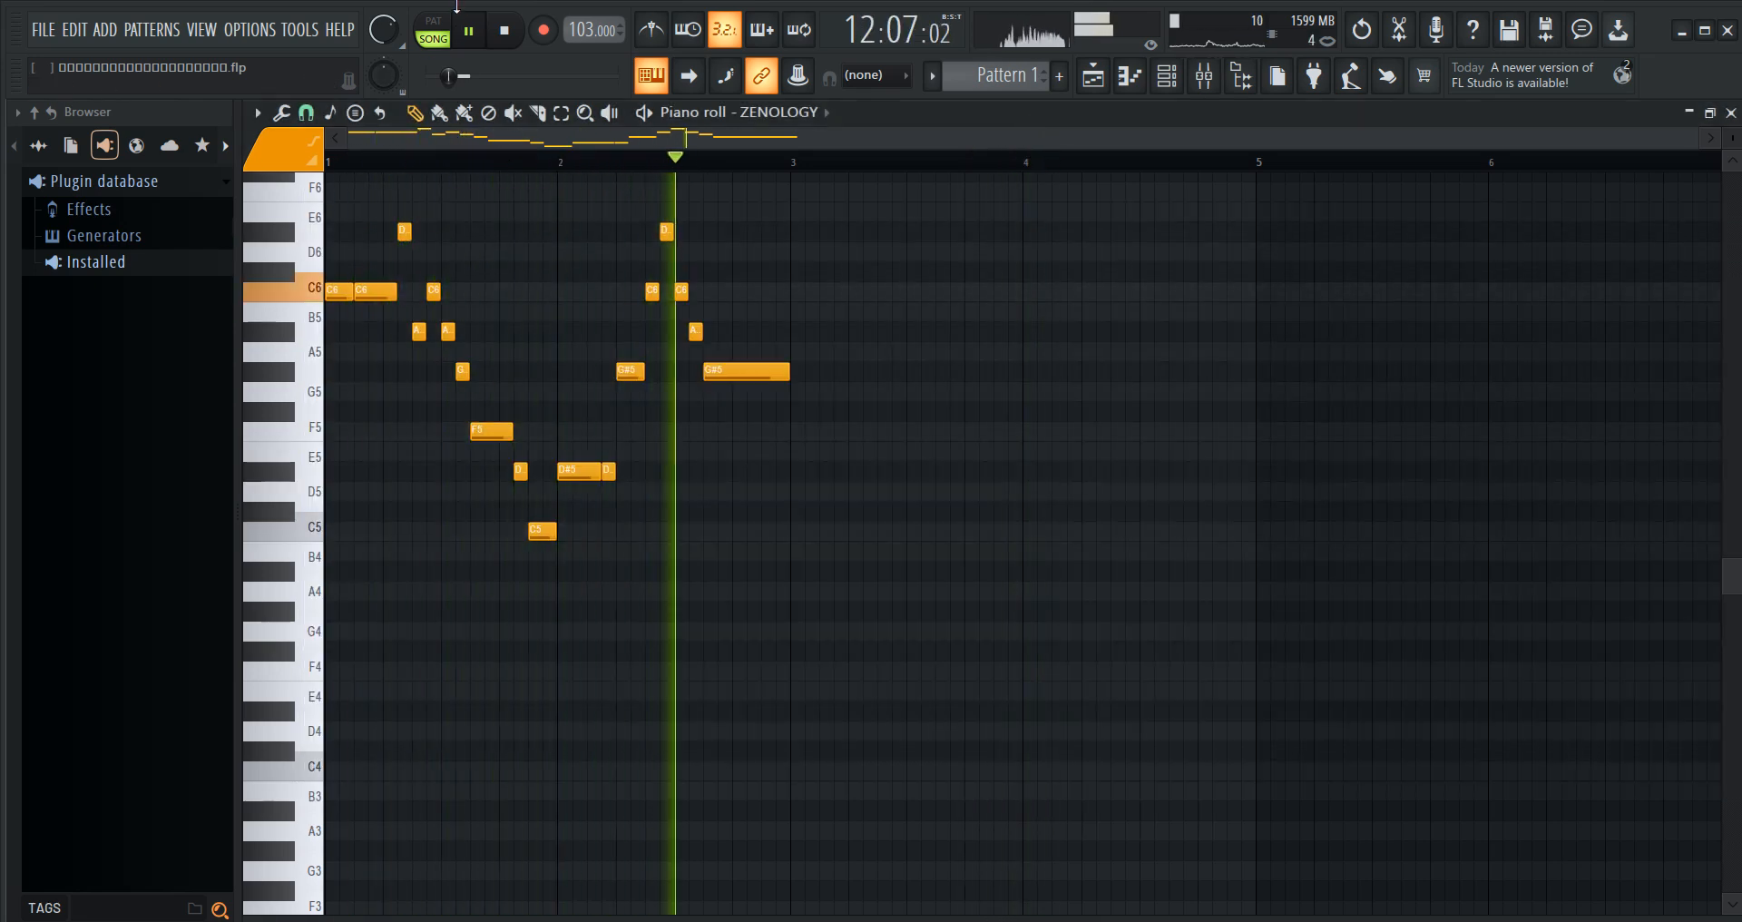
click(470, 34)
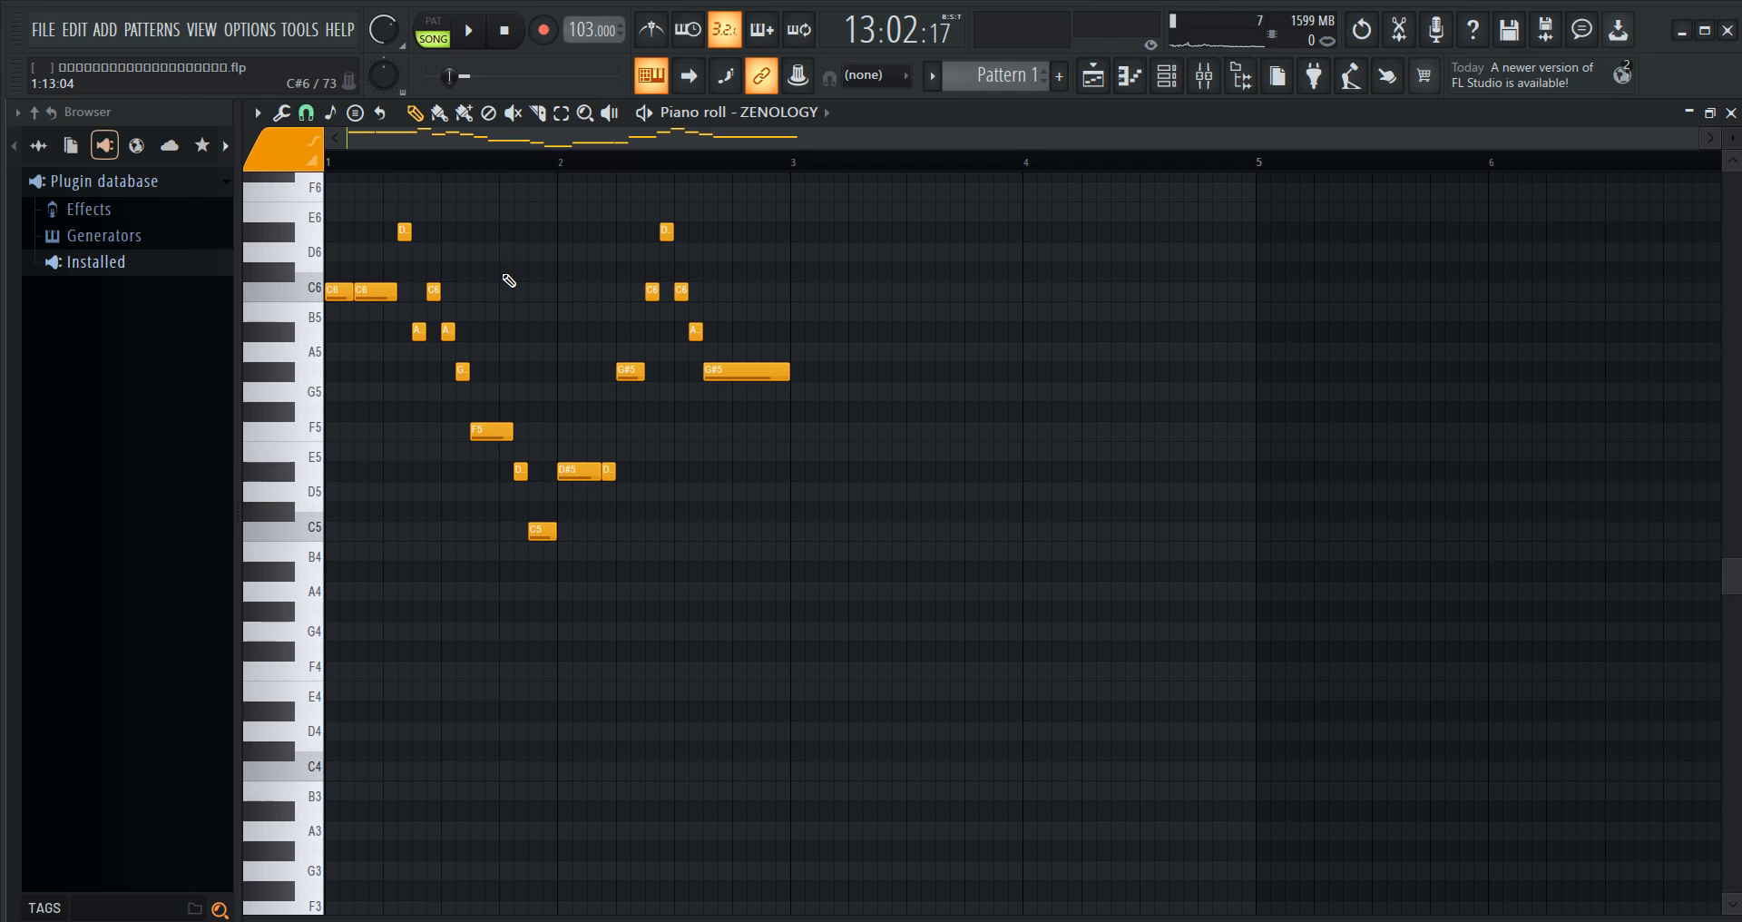
- Add two consecutive two-step C6 notes at the start of bar 3 and a one-step G#5 on step 7
click(816, 292)
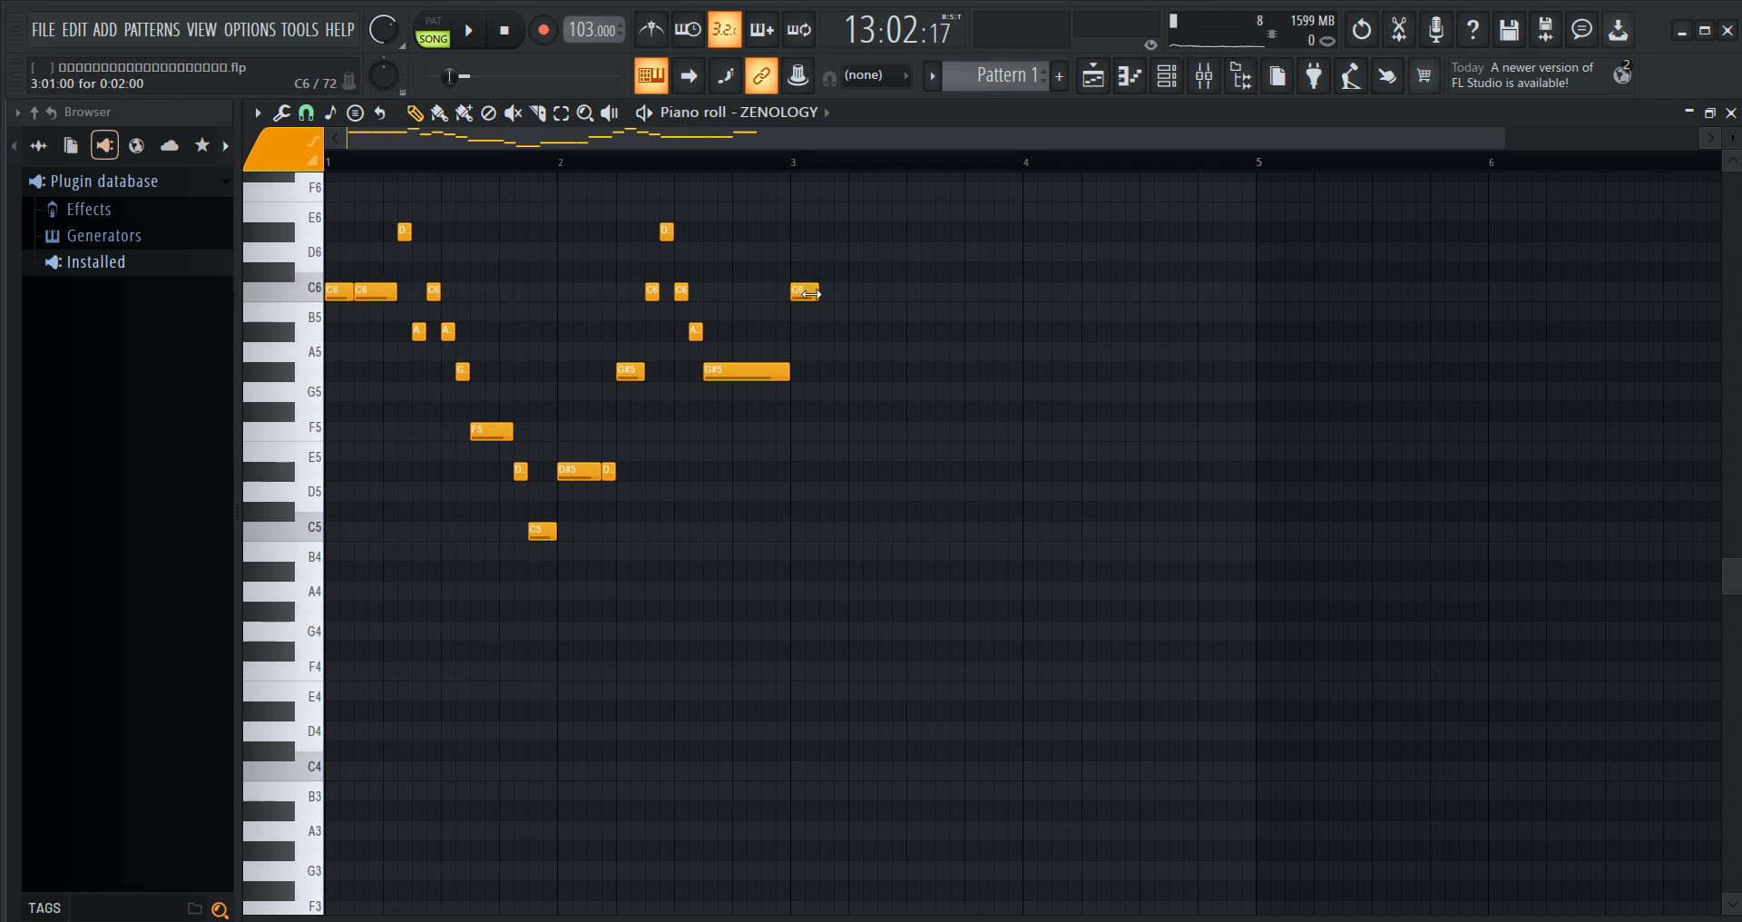
click(822, 295)
click(883, 372)
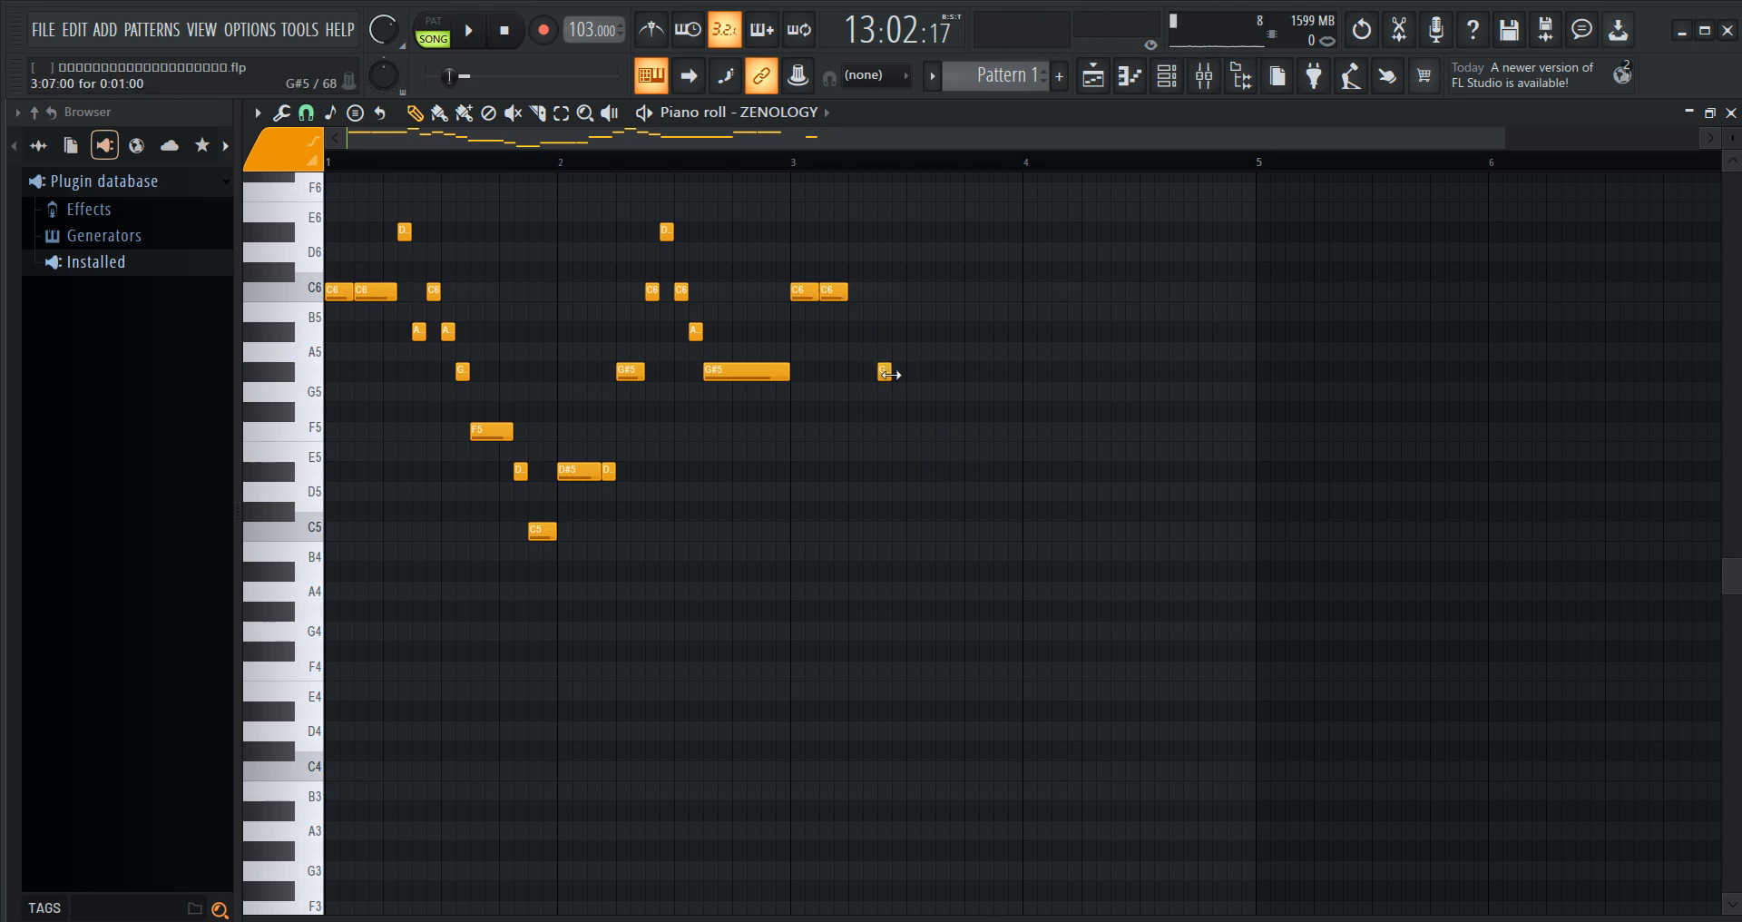
- Move the one-step G#5 in bar 3 to step 6 and add a two-step A#5 on step 7
right_click(884, 373)
click(868, 373)
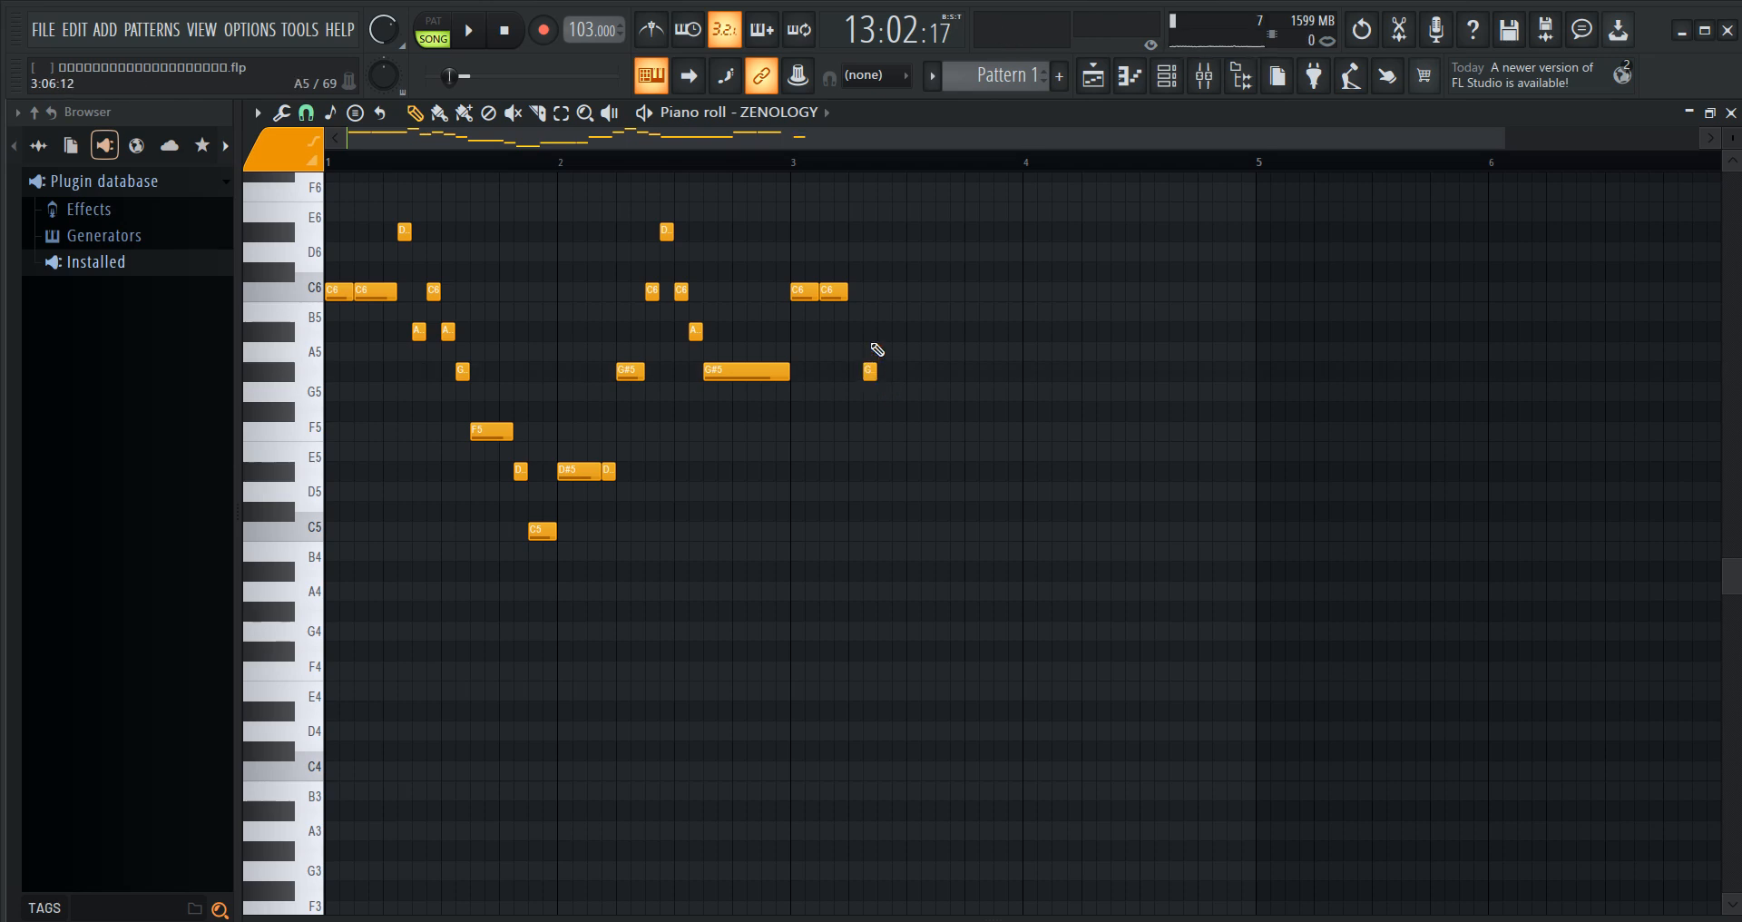
click(884, 332)
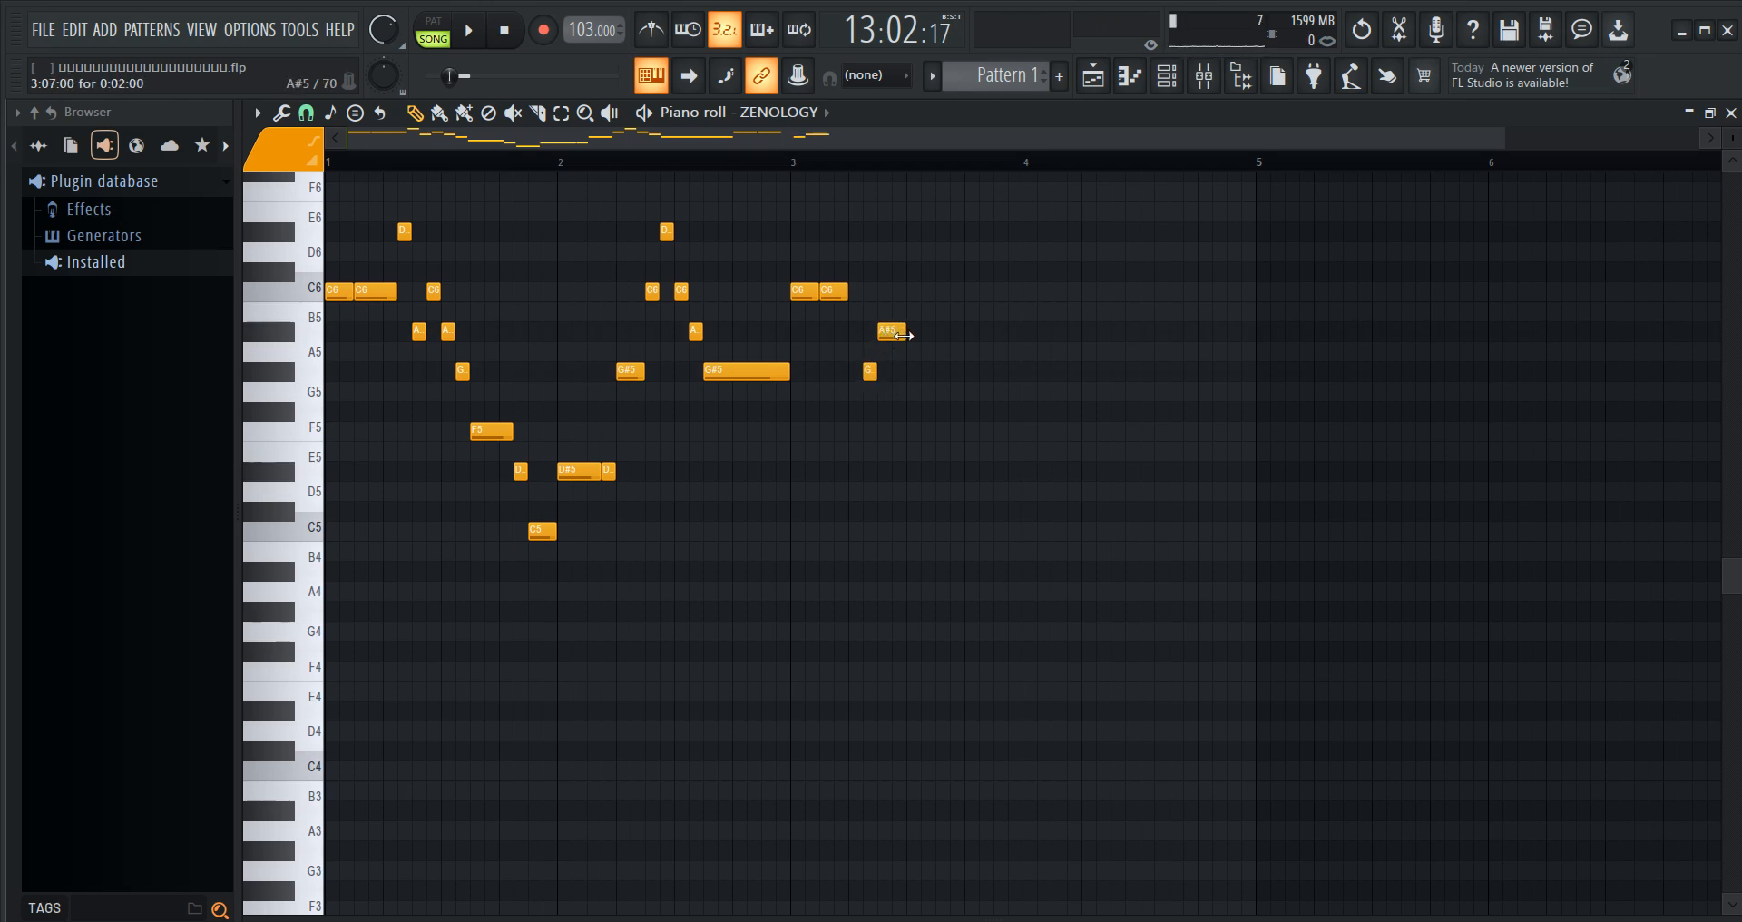
- Add a one-step G#5 on step 10 and a two-step C6 on step 11 of bar 3
click(941, 373)
click(945, 291)
right_click(947, 293)
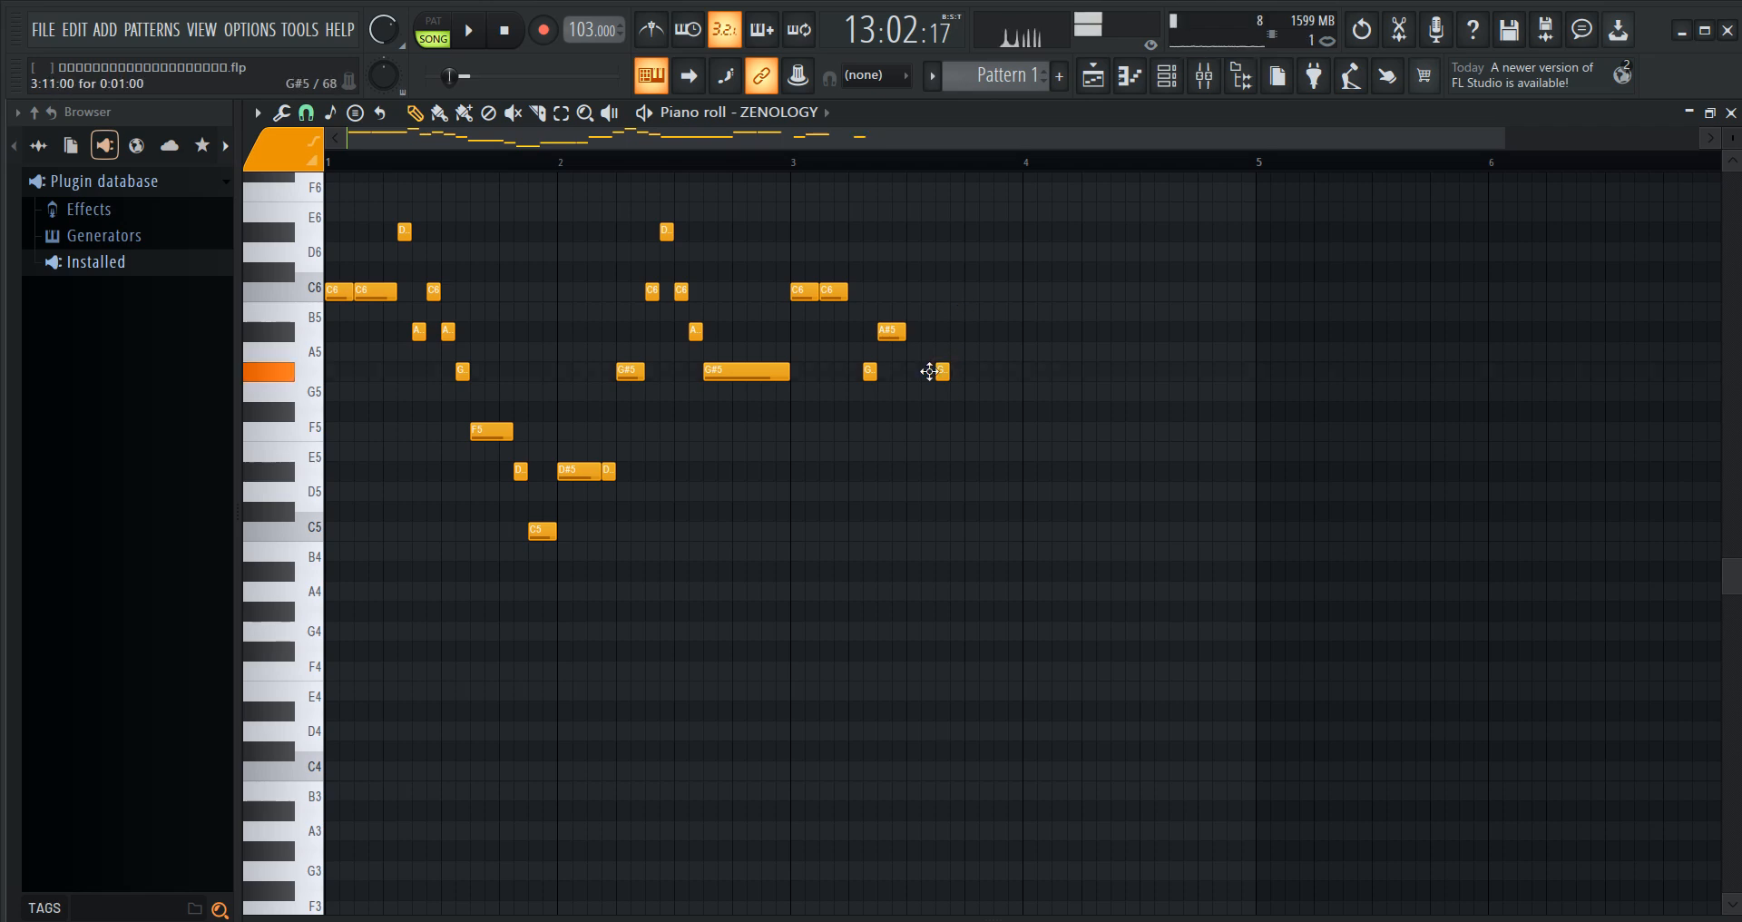
drag(942, 372, 928, 372)
click(944, 313)
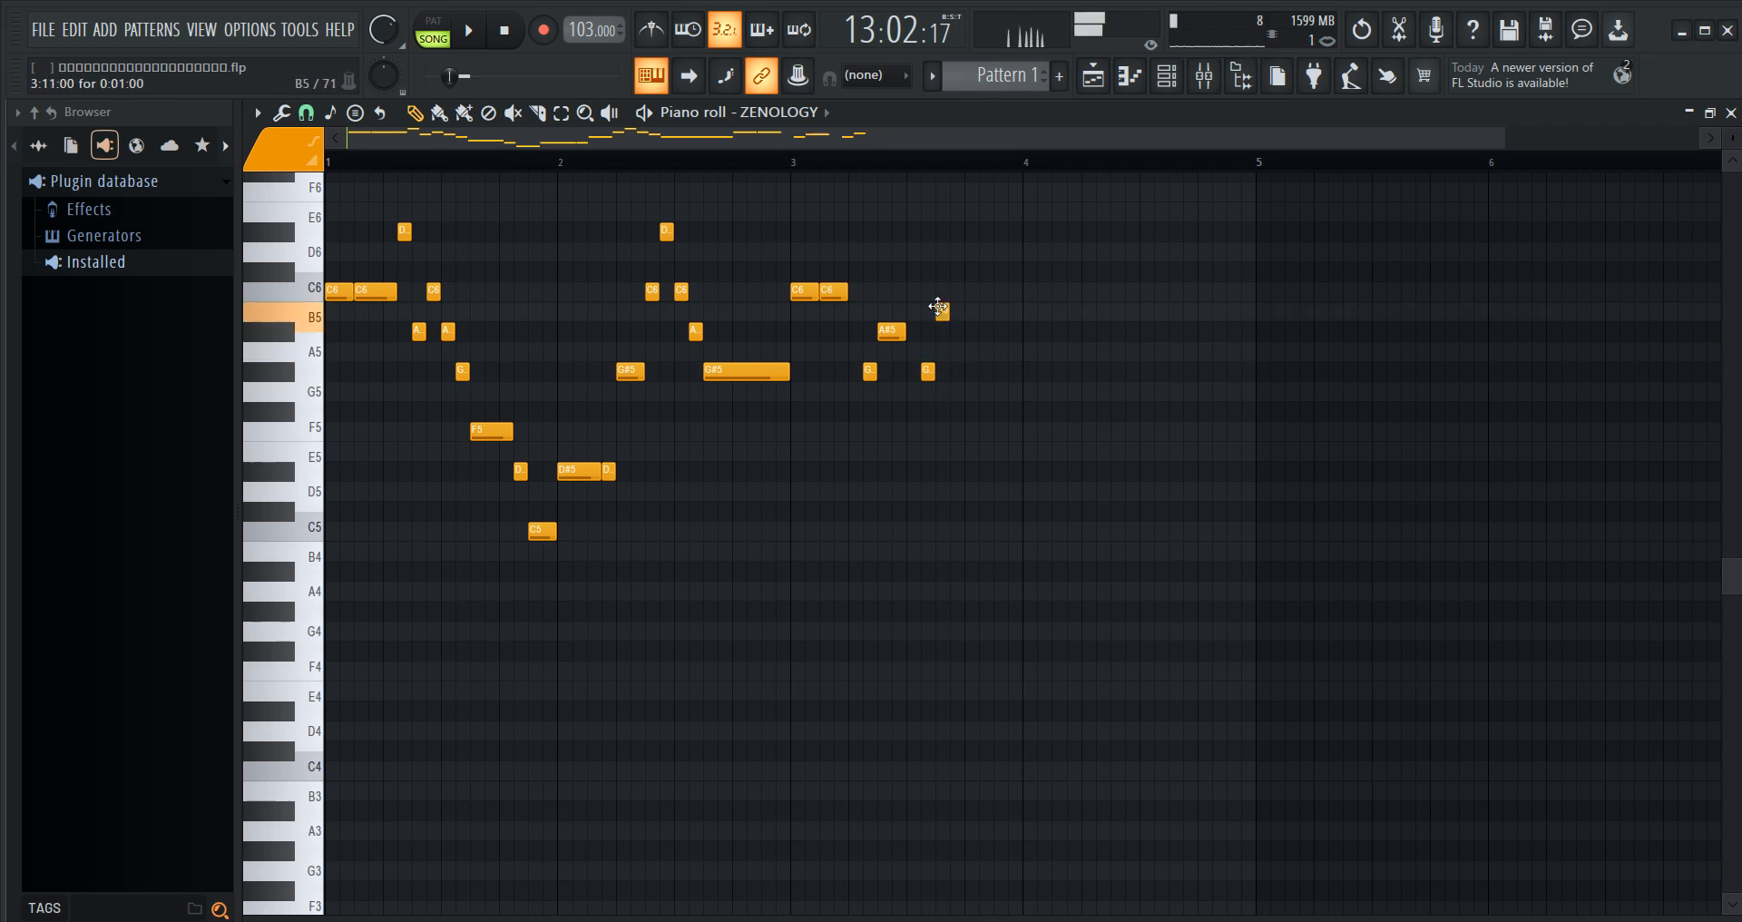
mouse_move(943, 311)
mouse_down()
mouse_move(942, 290)
mouse_move(954, 299)
mouse_up()
- Play back the melody with the stems and finish bar 3 with a one-step G#5 on step 14 and a two-step A#5 on step 15
key(space)
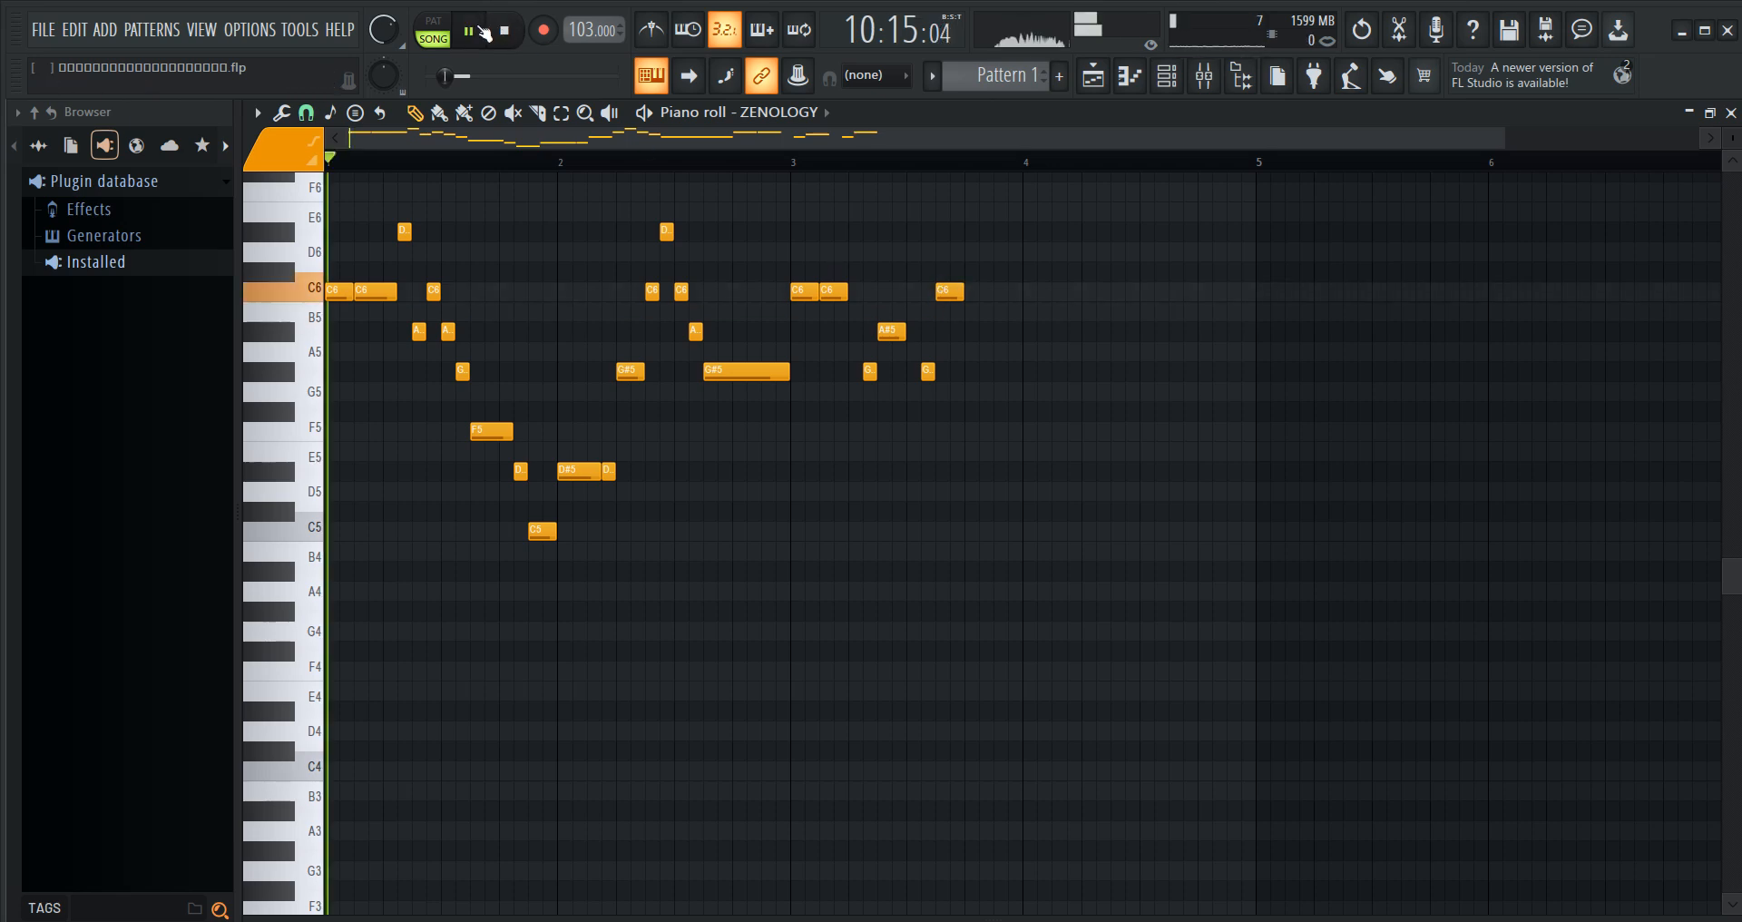
scroll(597, 163, down, 1)
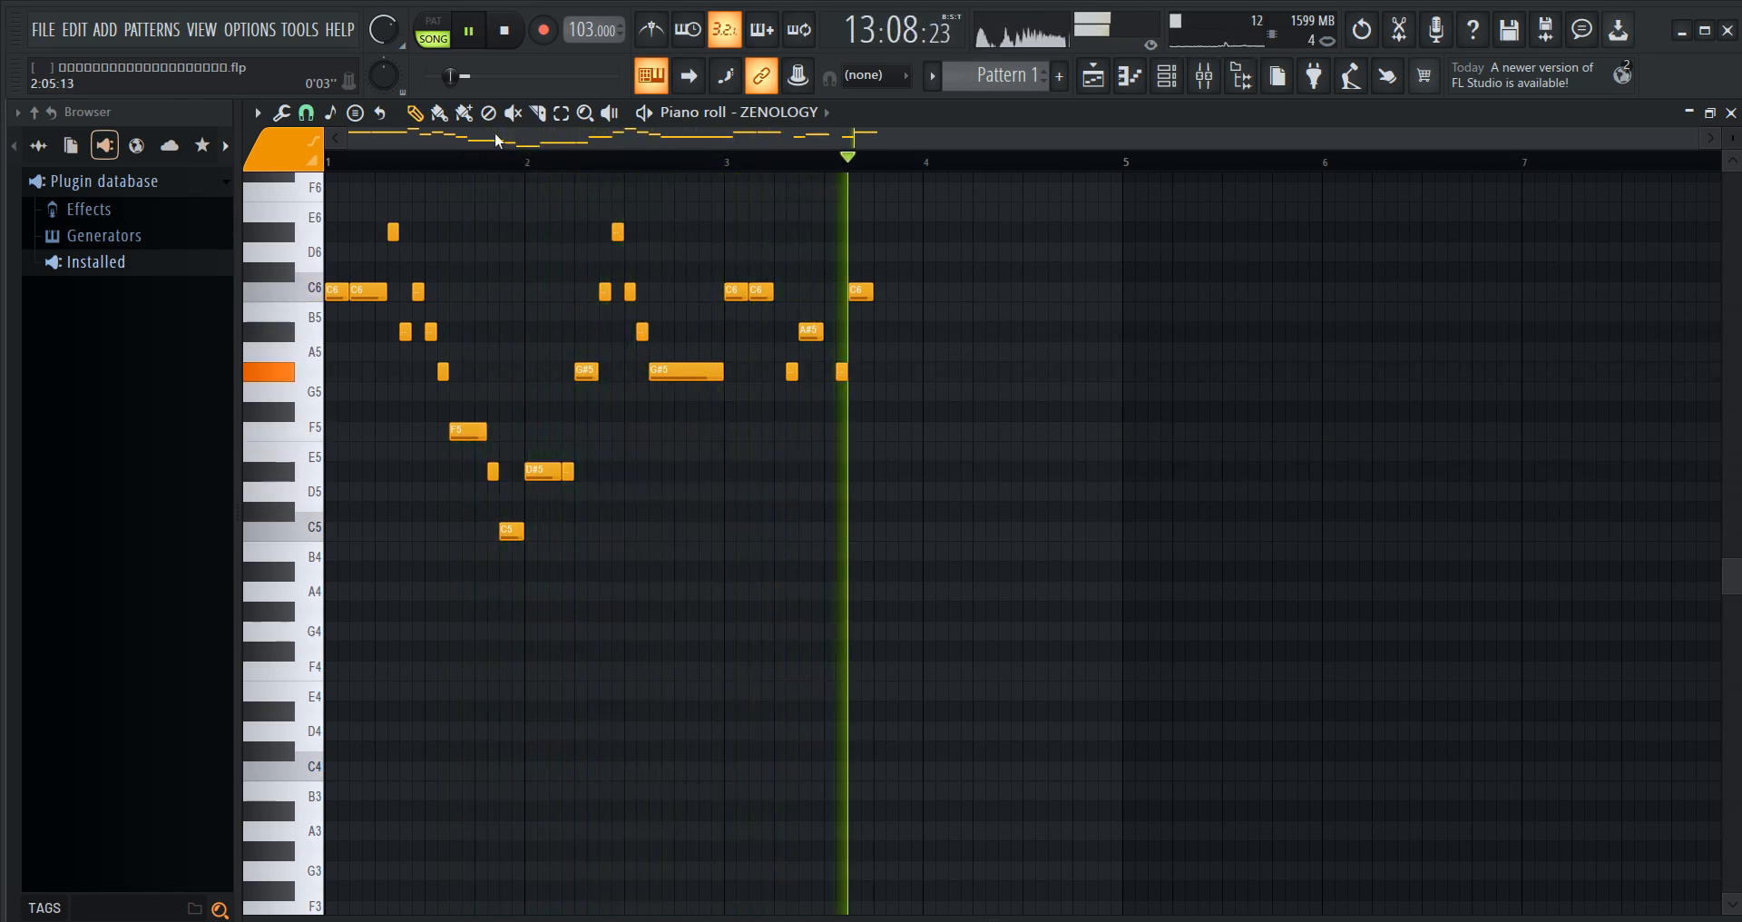
click(476, 32)
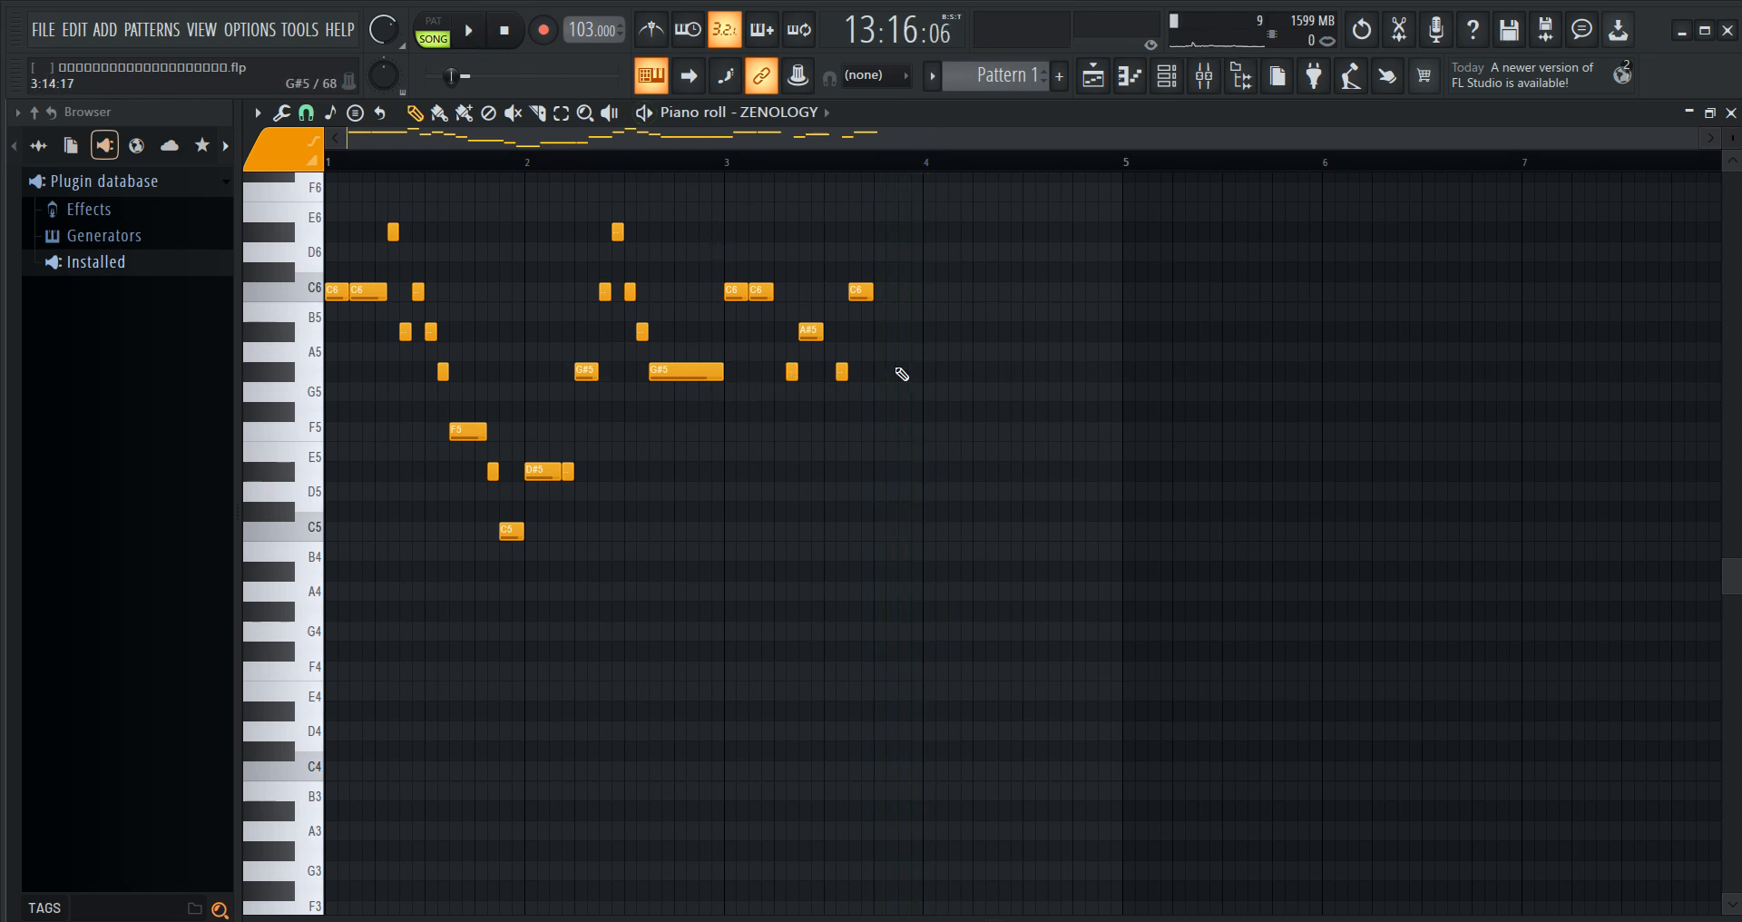
click(908, 335)
mouse_move(904, 372)
mouse_down()
mouse_move(877, 372)
mouse_move(891, 372)
mouse_up()
click(904, 331)
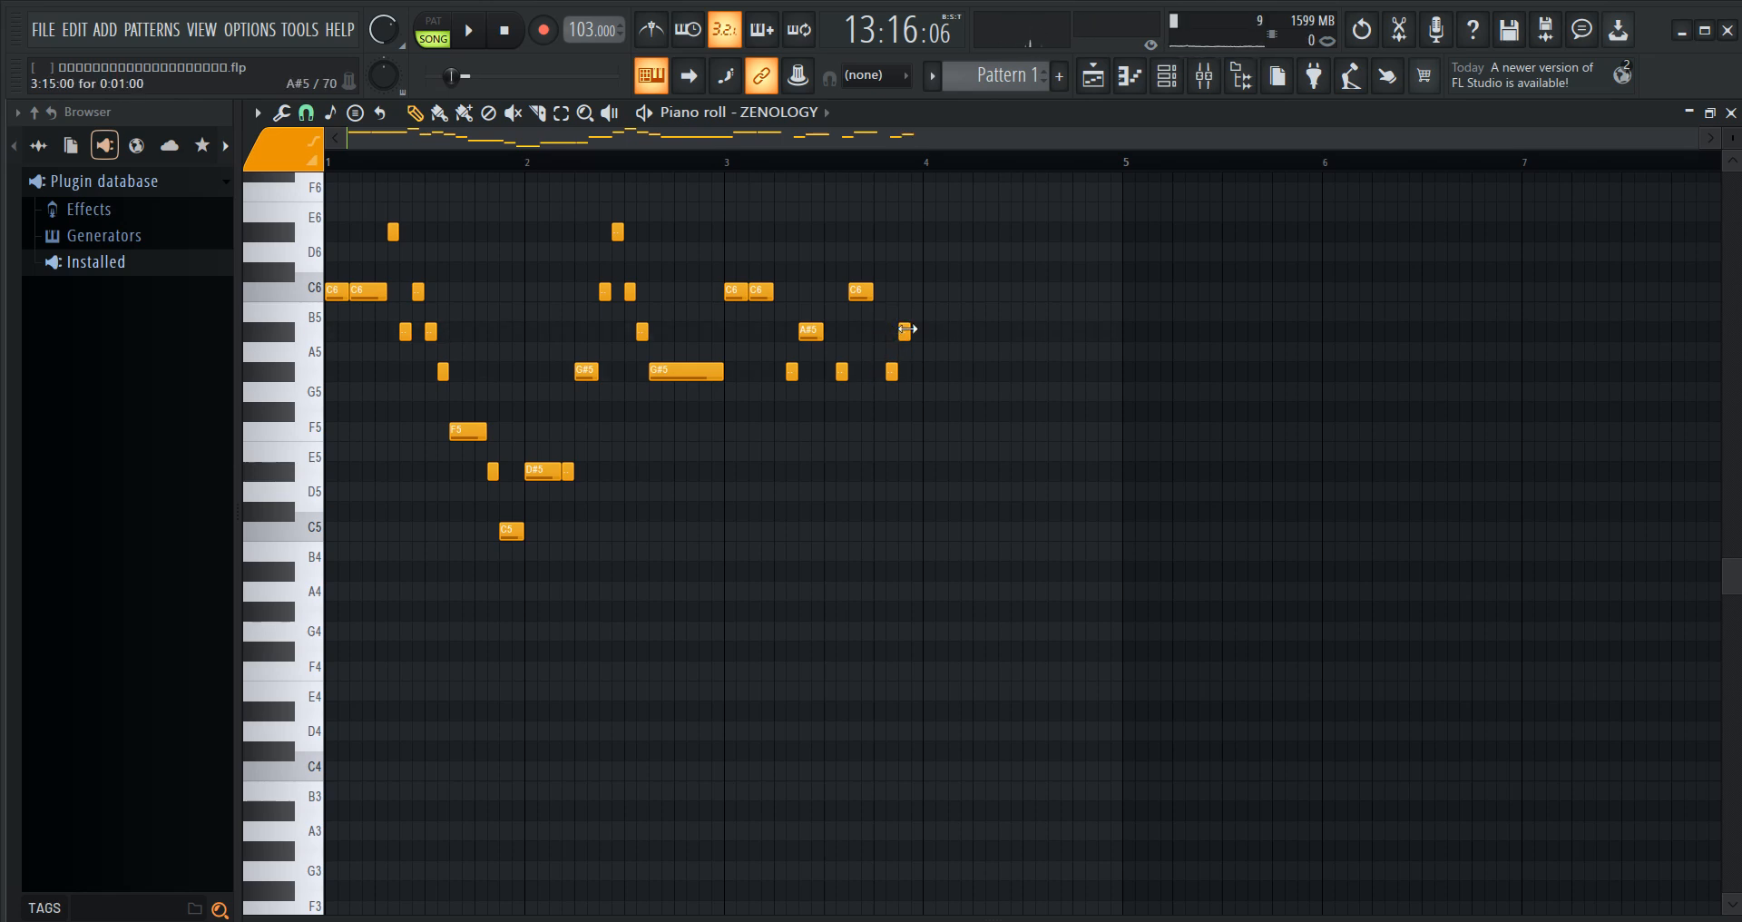
- Start bar 4 with a one-step G#5 on step 1 and a two-step C6 on step 3
click(925, 371)
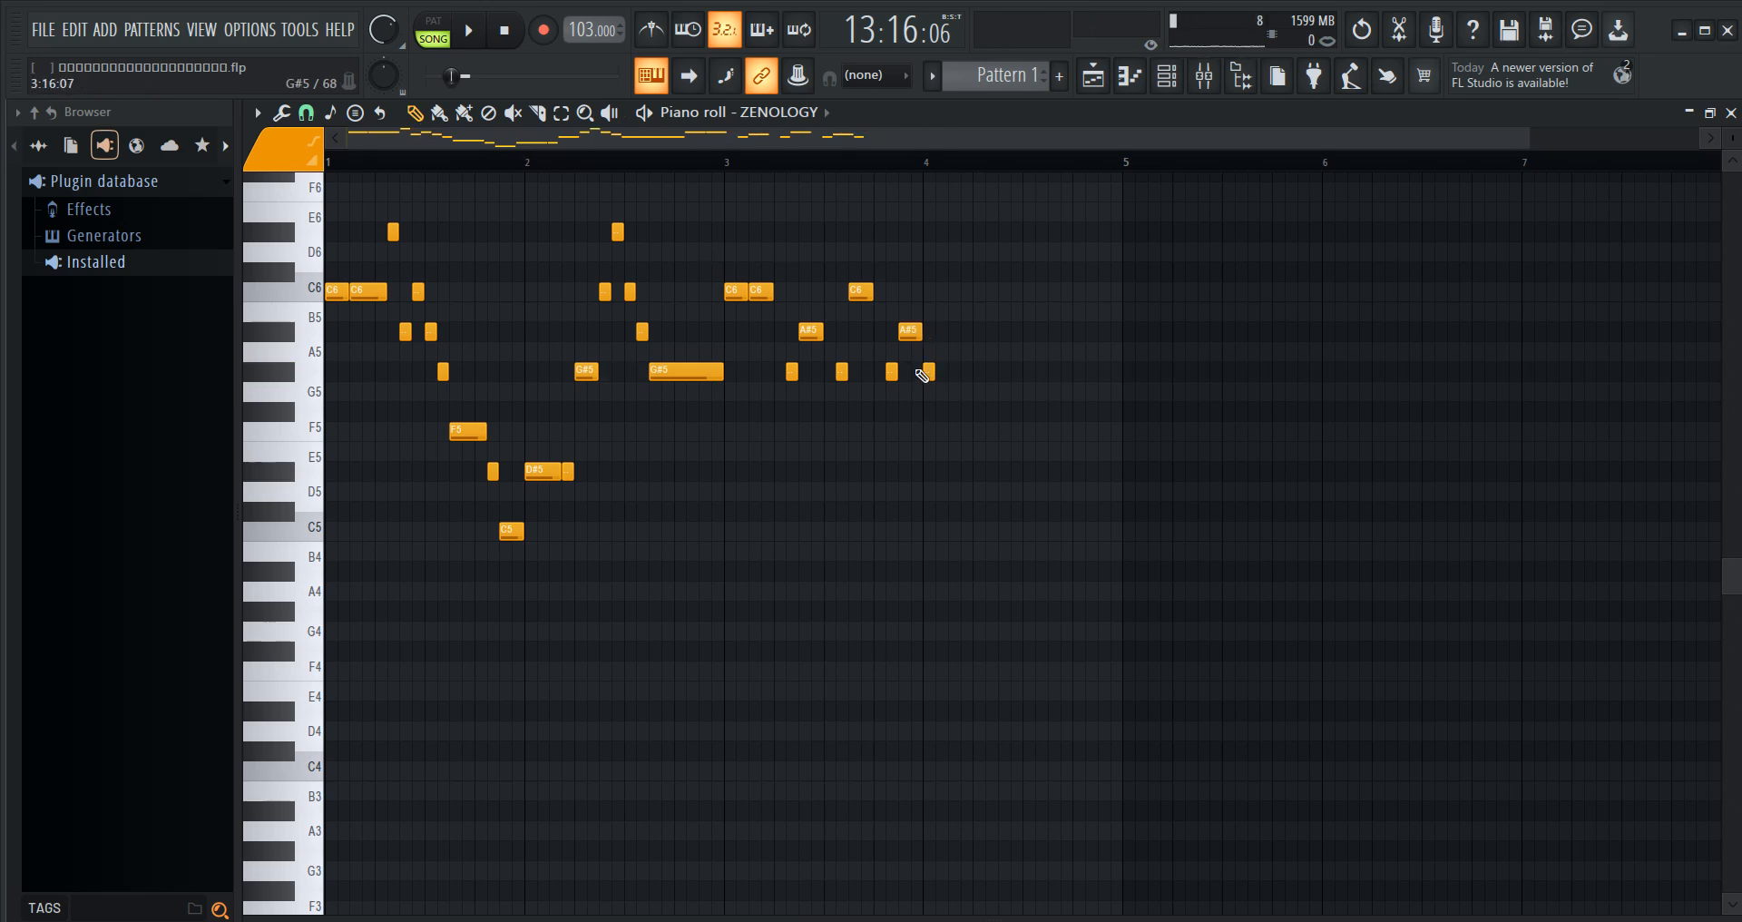
click(697, 370)
click(957, 295)
drag(1017, 292, 972, 292)
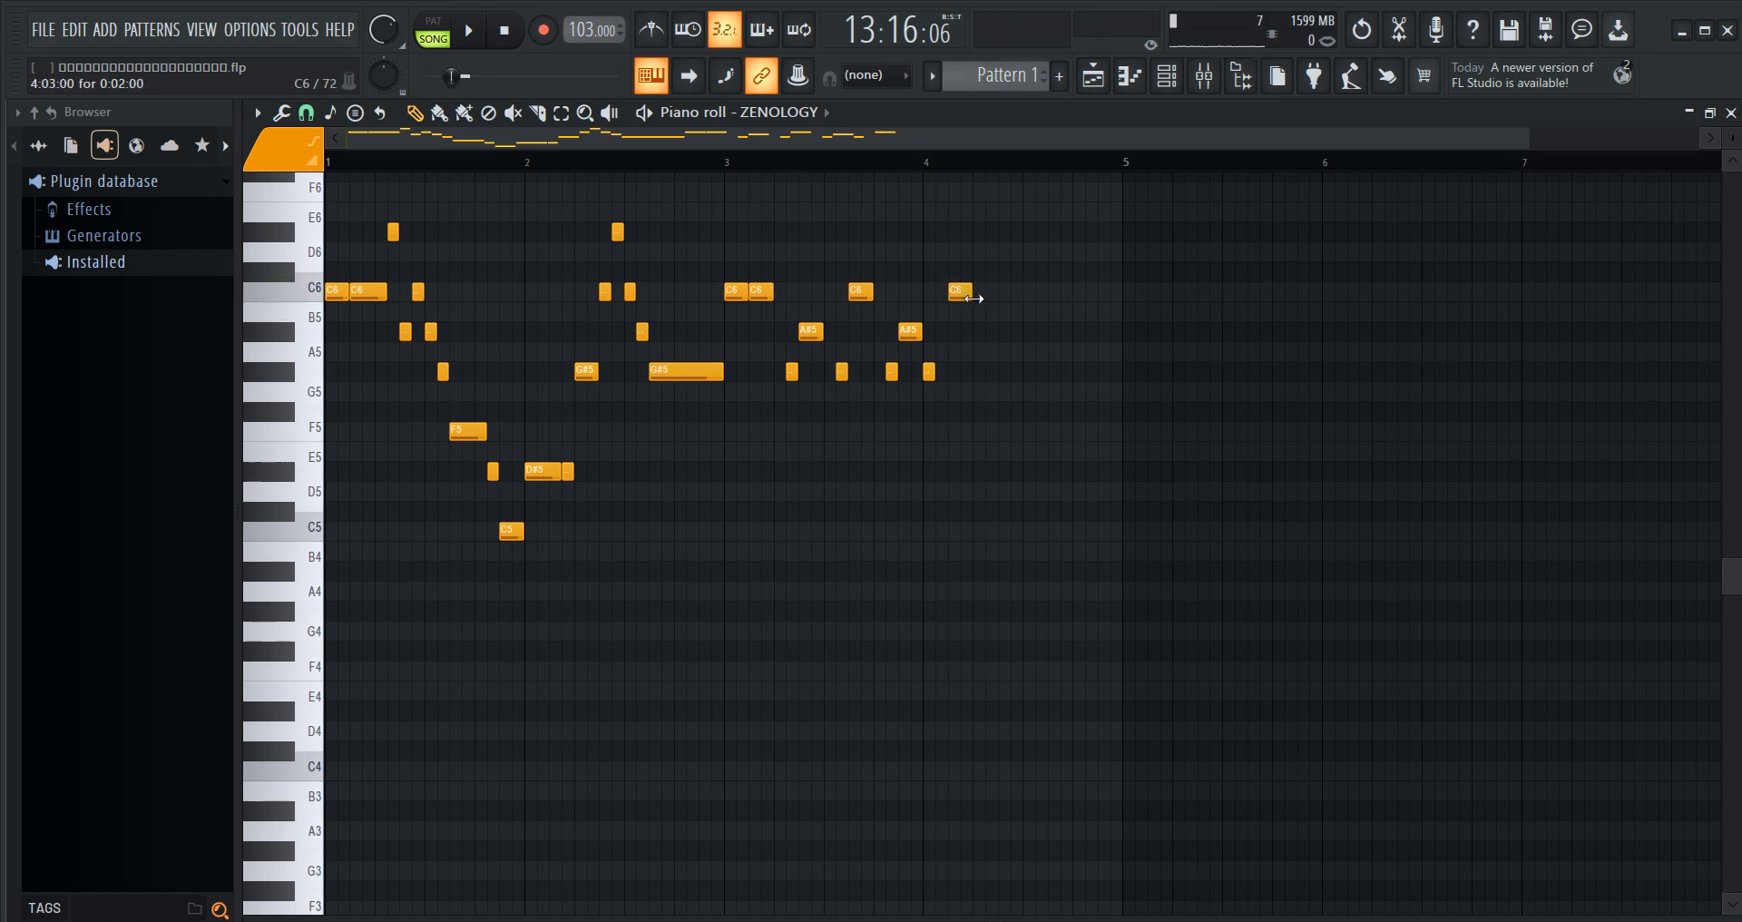
- Play bars 3 and 4 against the stems, starting near the end of bar 2
click(472, 31)
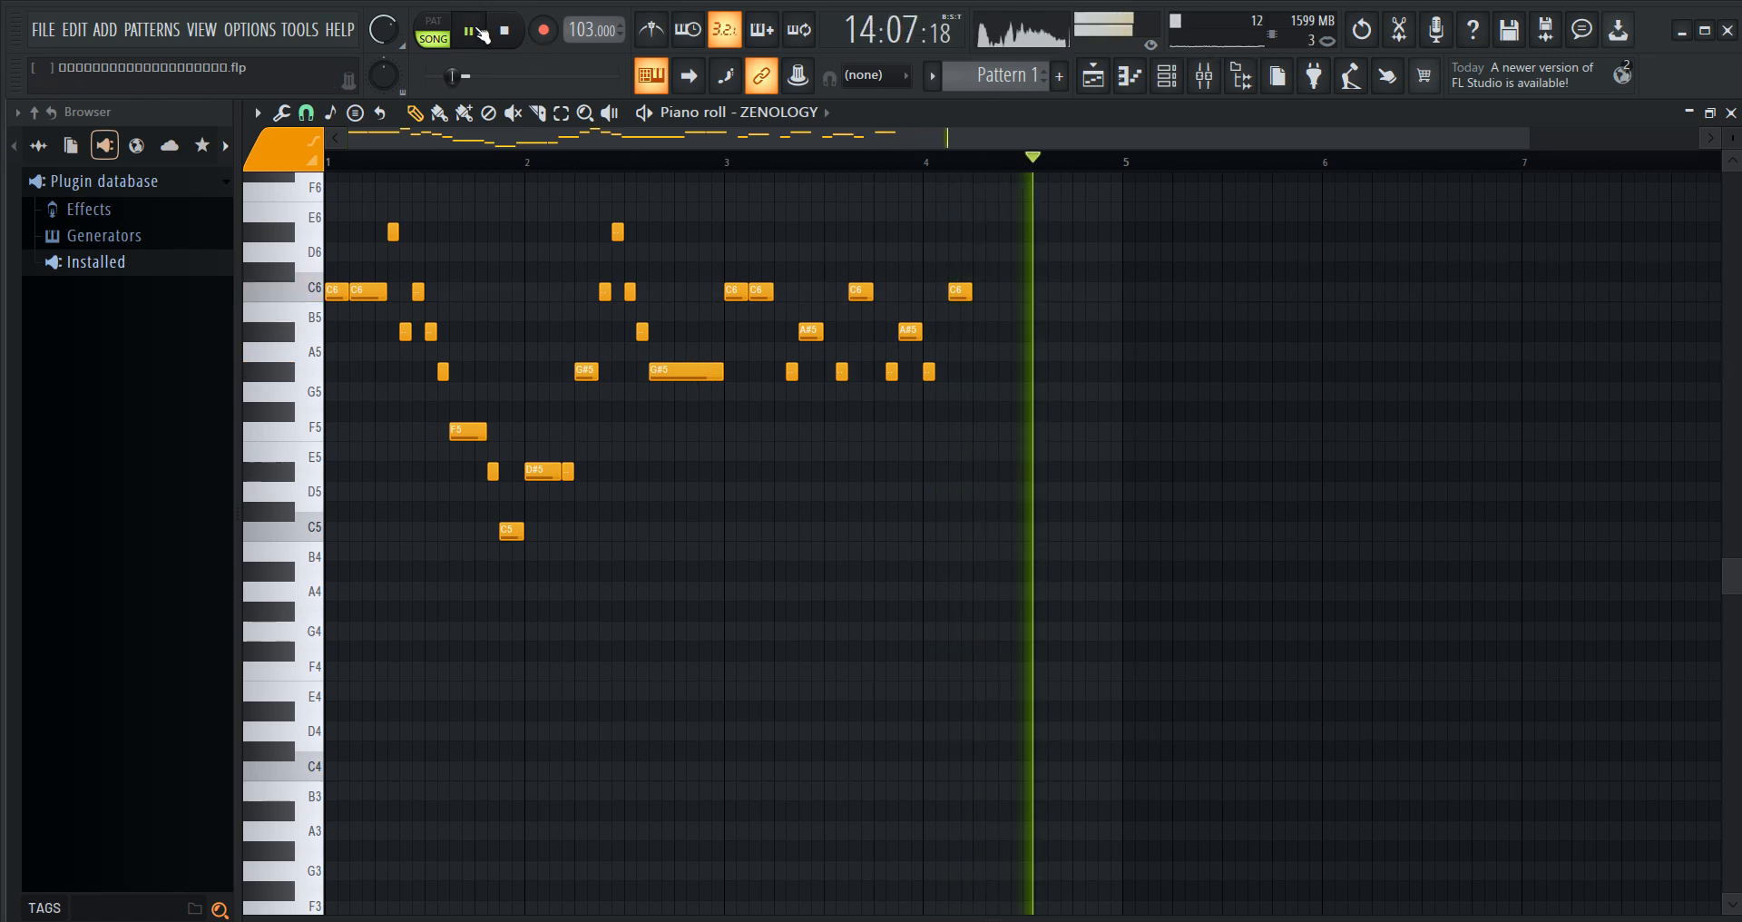
click(708, 161)
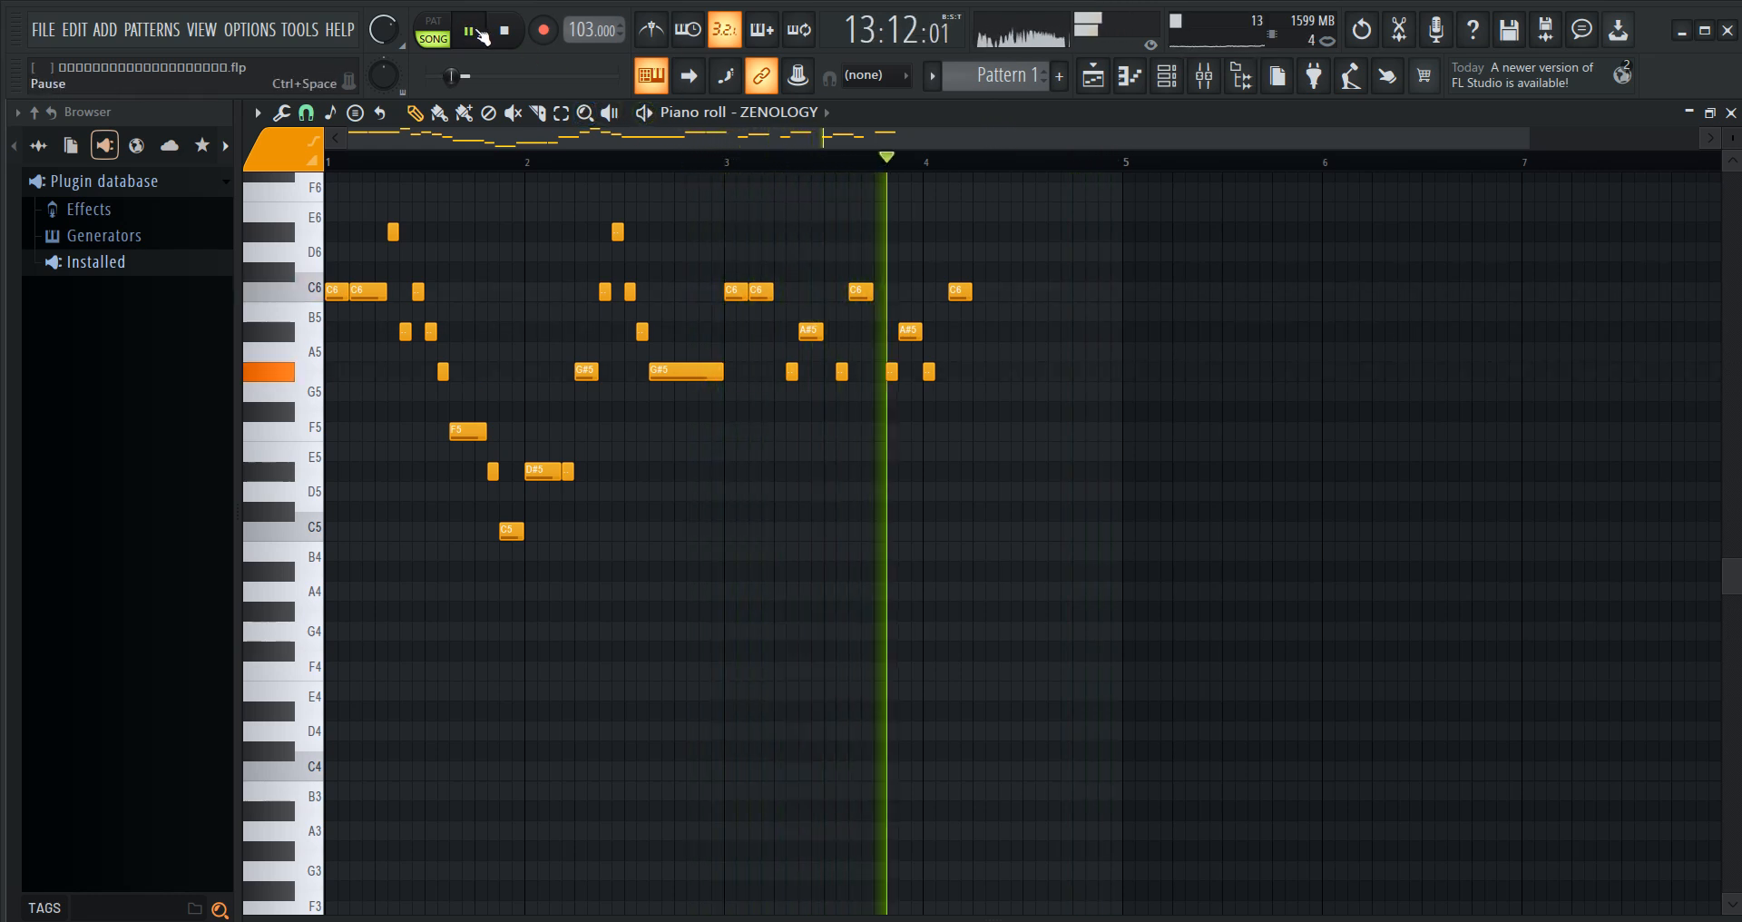
click(479, 34)
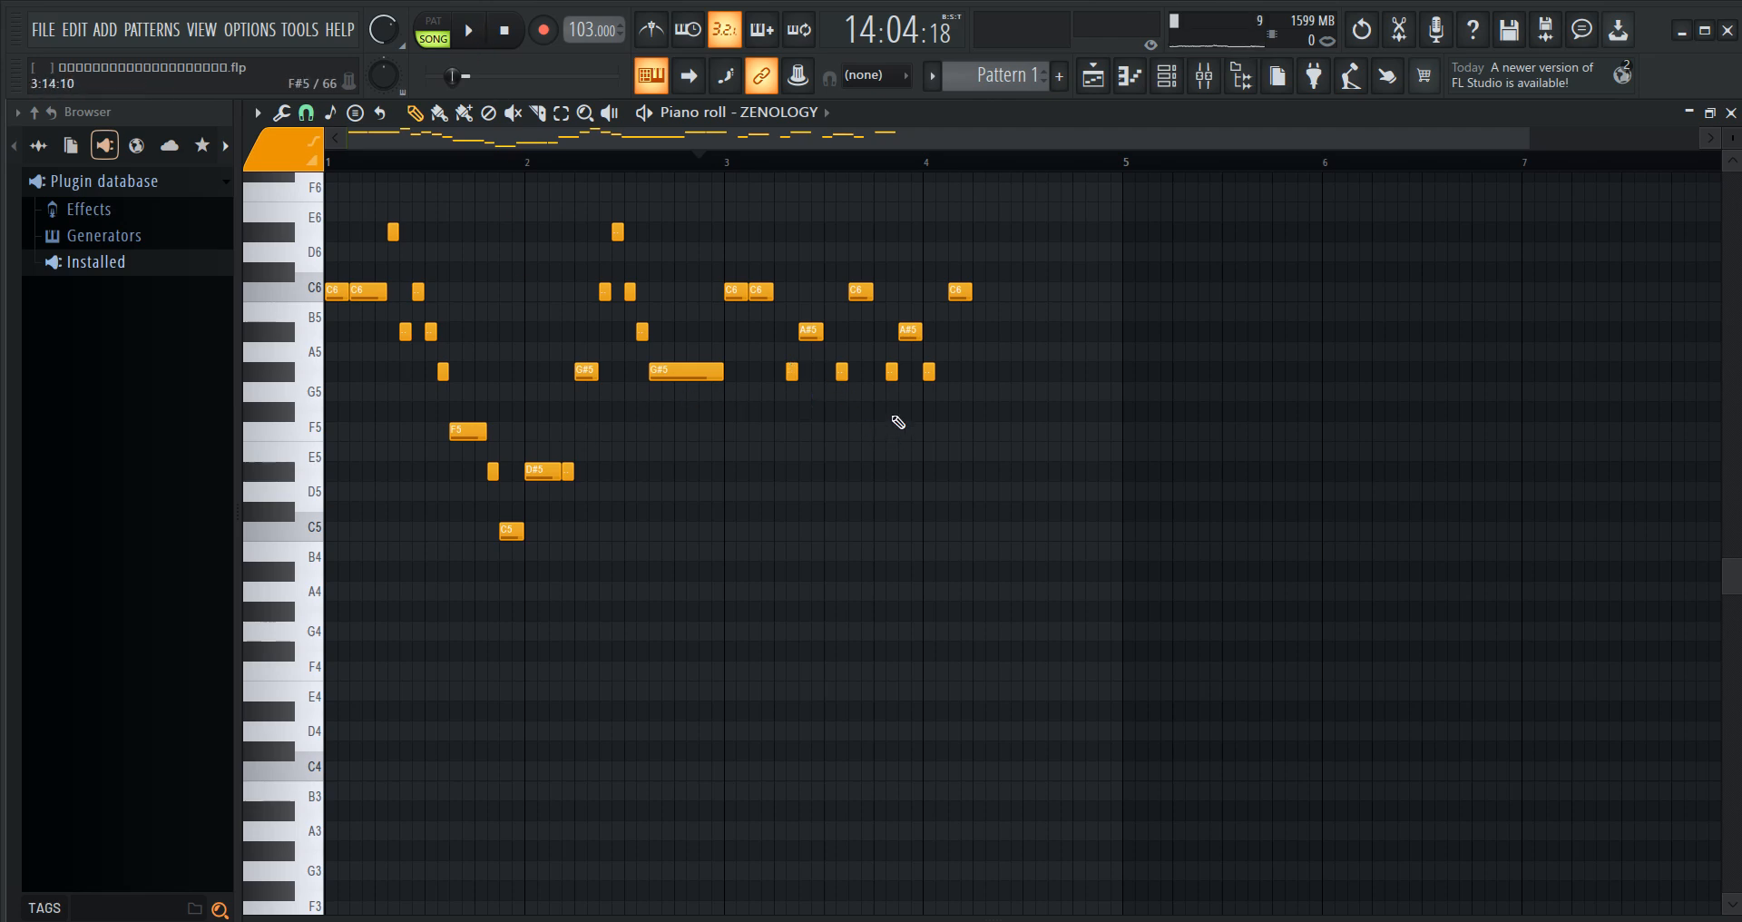
- Continue bar 4 with one-step G#5 notes on steps 6 and 10, a two-step A#5 on step 7 and a two-step F5 on step 11
click(895, 375)
click(1004, 373)
drag(1004, 374, 1019, 335)
click(1004, 332)
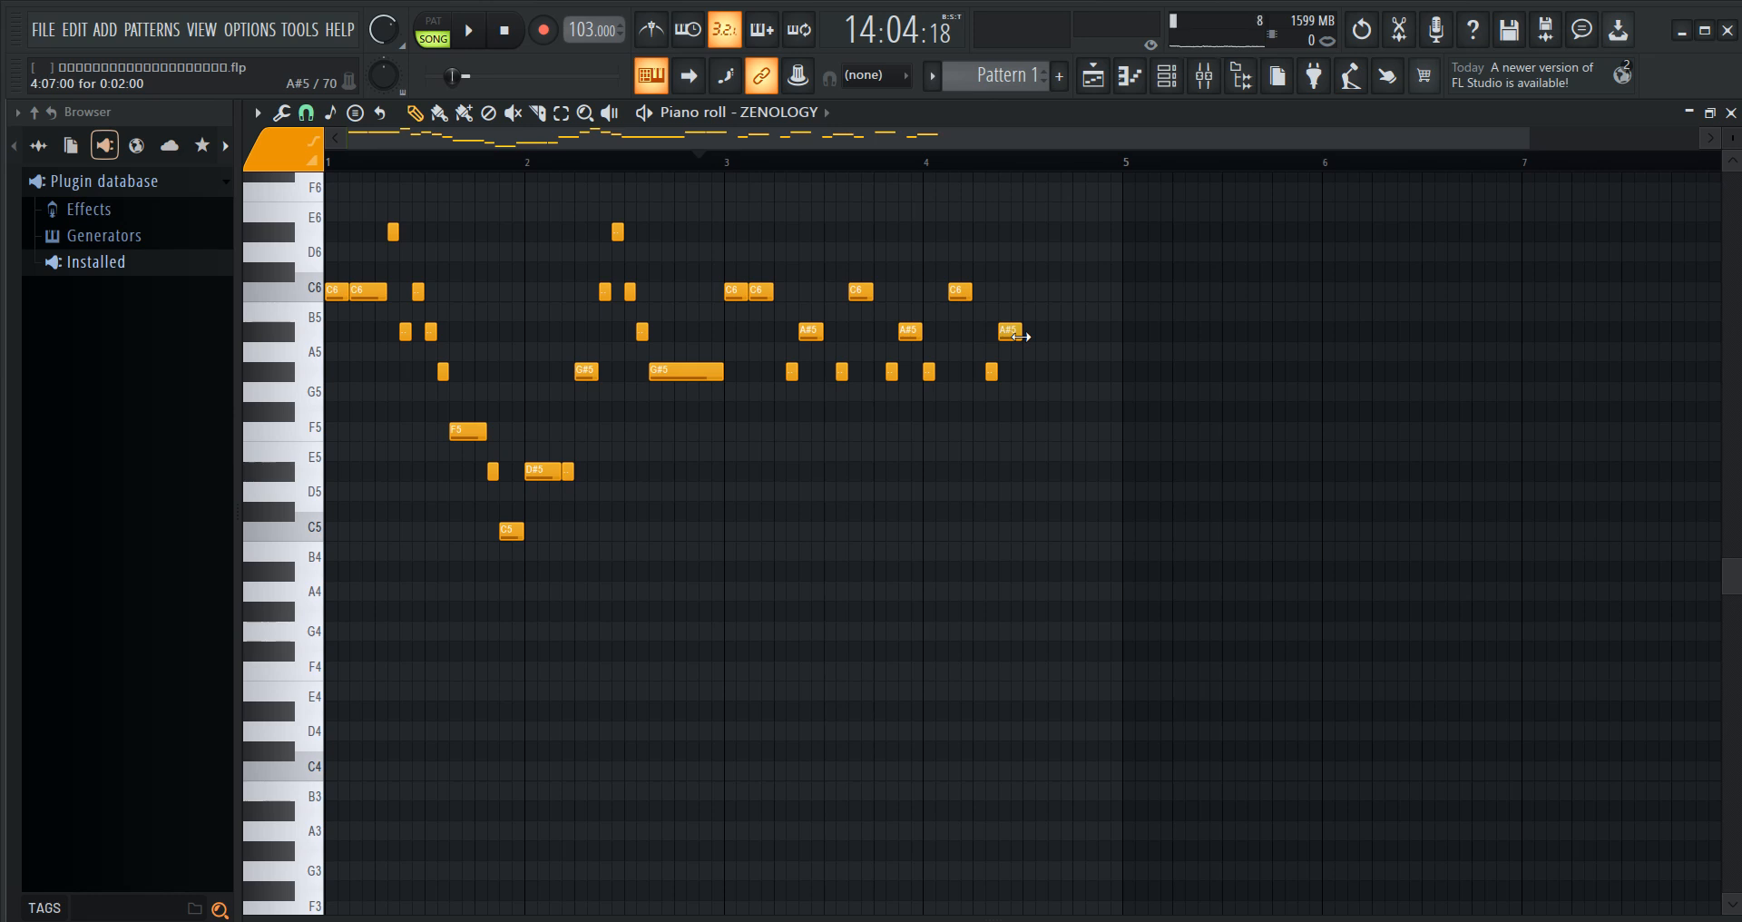
click(1043, 374)
click(1058, 432)
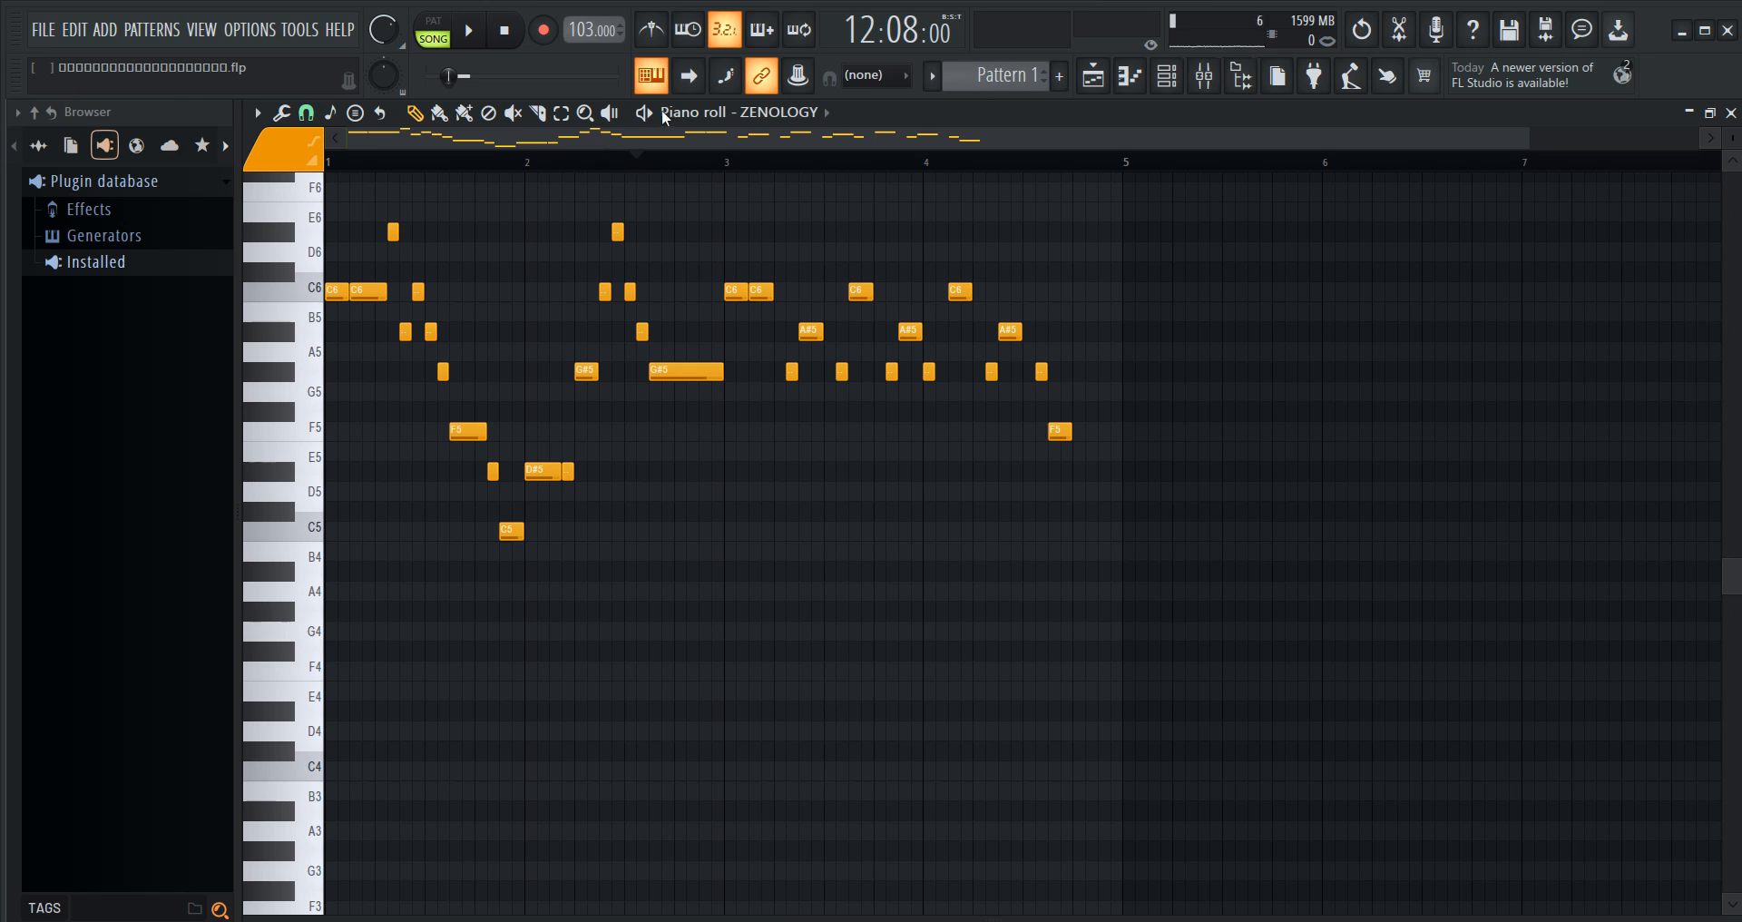
- Compare the melody of bars 3 and 4 with the stems by playing it in both pattern and song mode
key(space)
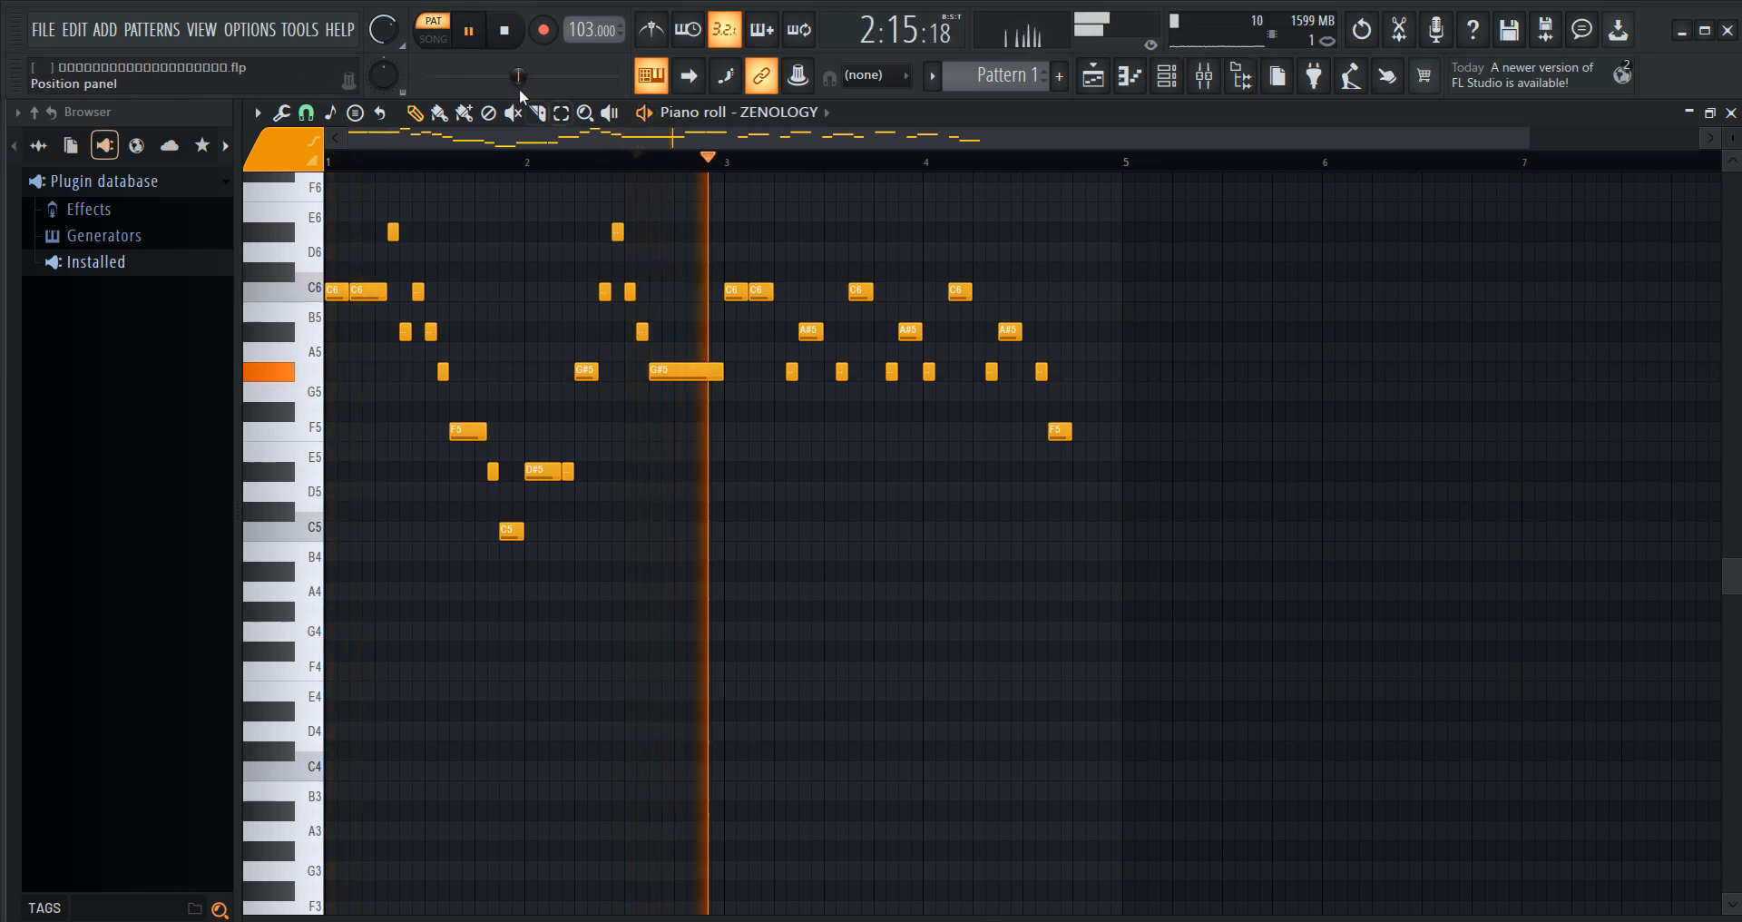
click(433, 38)
click(697, 161)
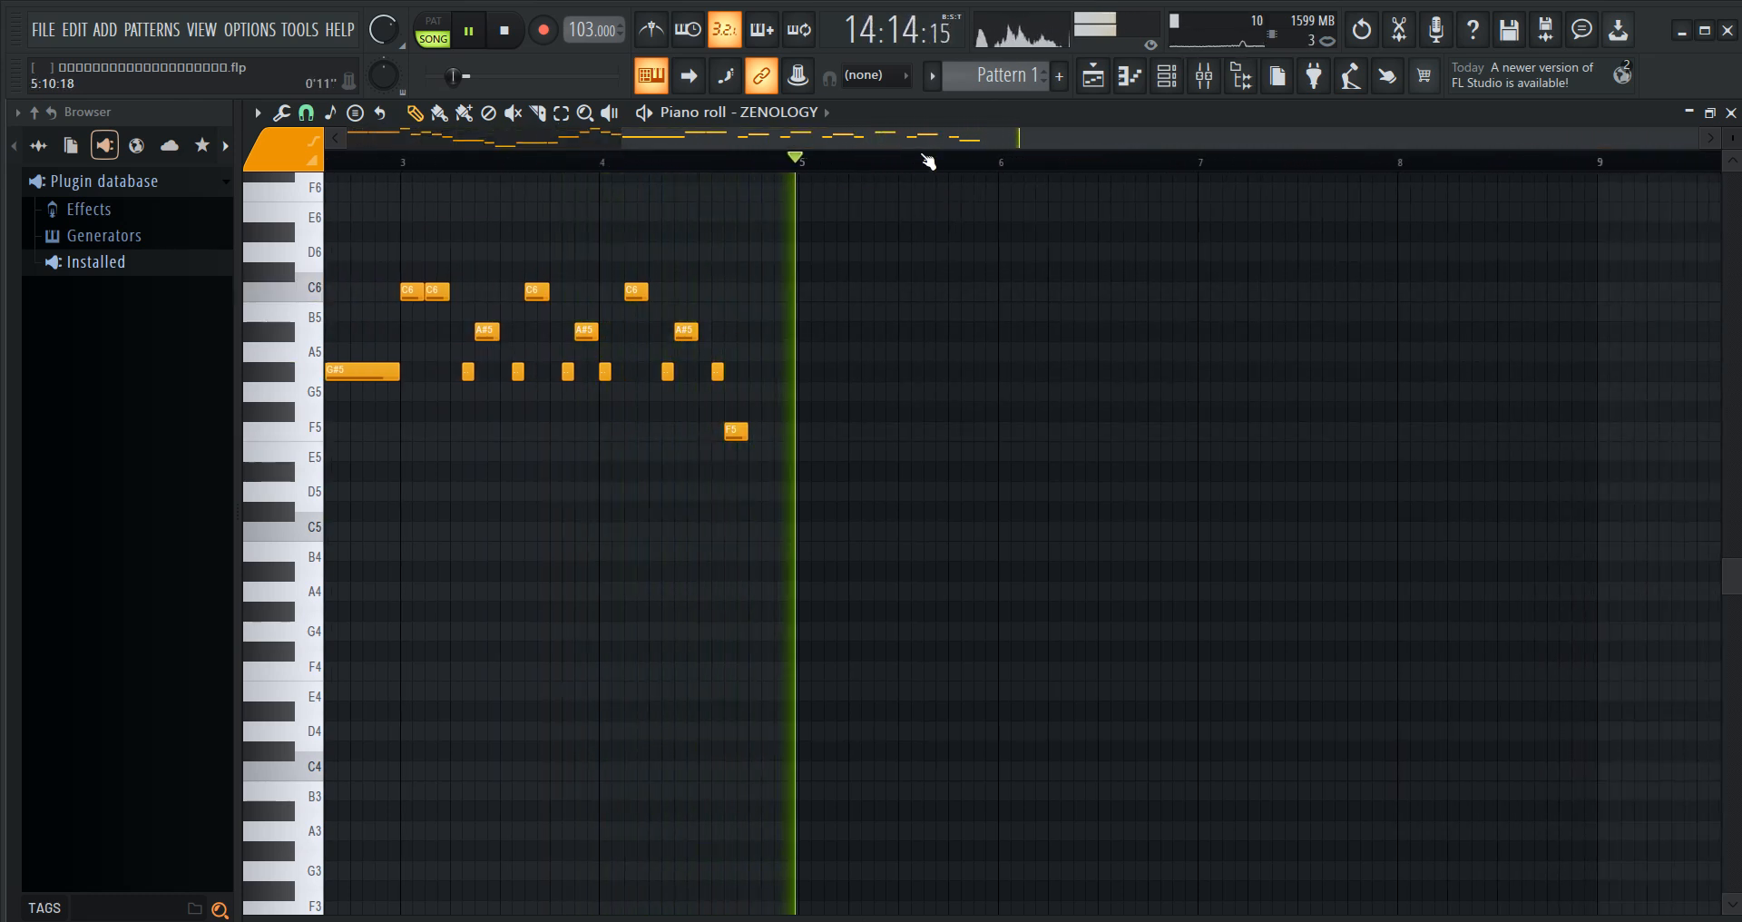
click(645, 114)
click(727, 160)
click(646, 116)
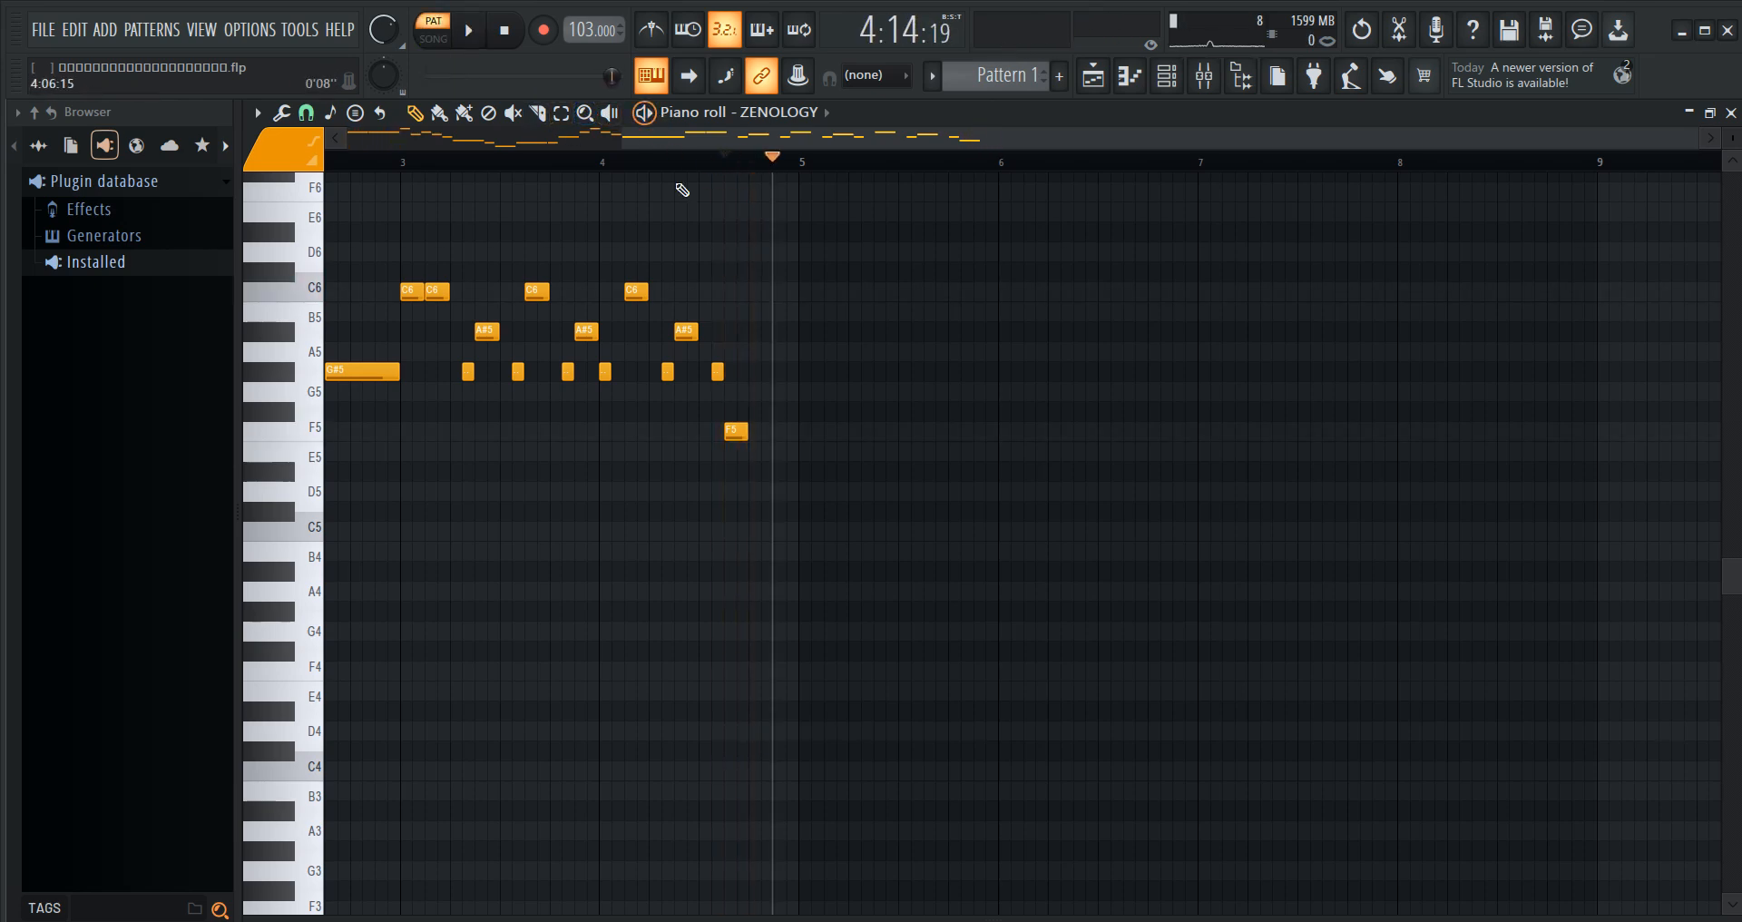
- Add a one-step D#5 on step 14 and a one-step F5 on step 15 of bar 4, and a two-step G#5 starting bar 5
click(717, 371)
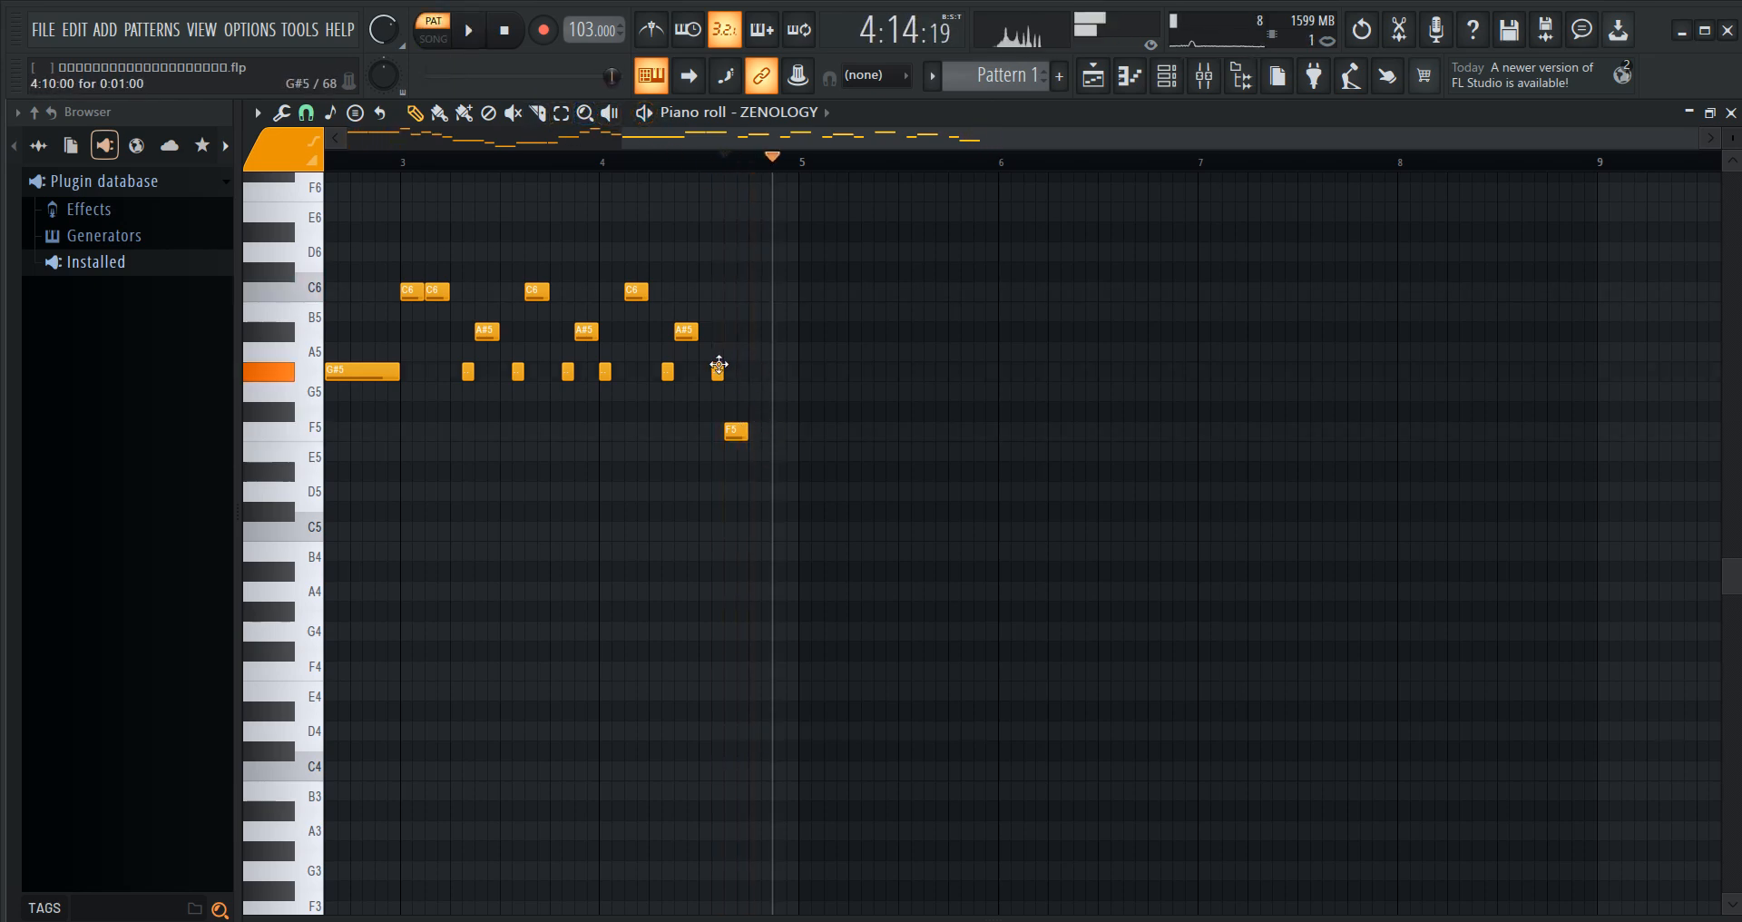
click(771, 471)
scroll(753, 172, up, 3)
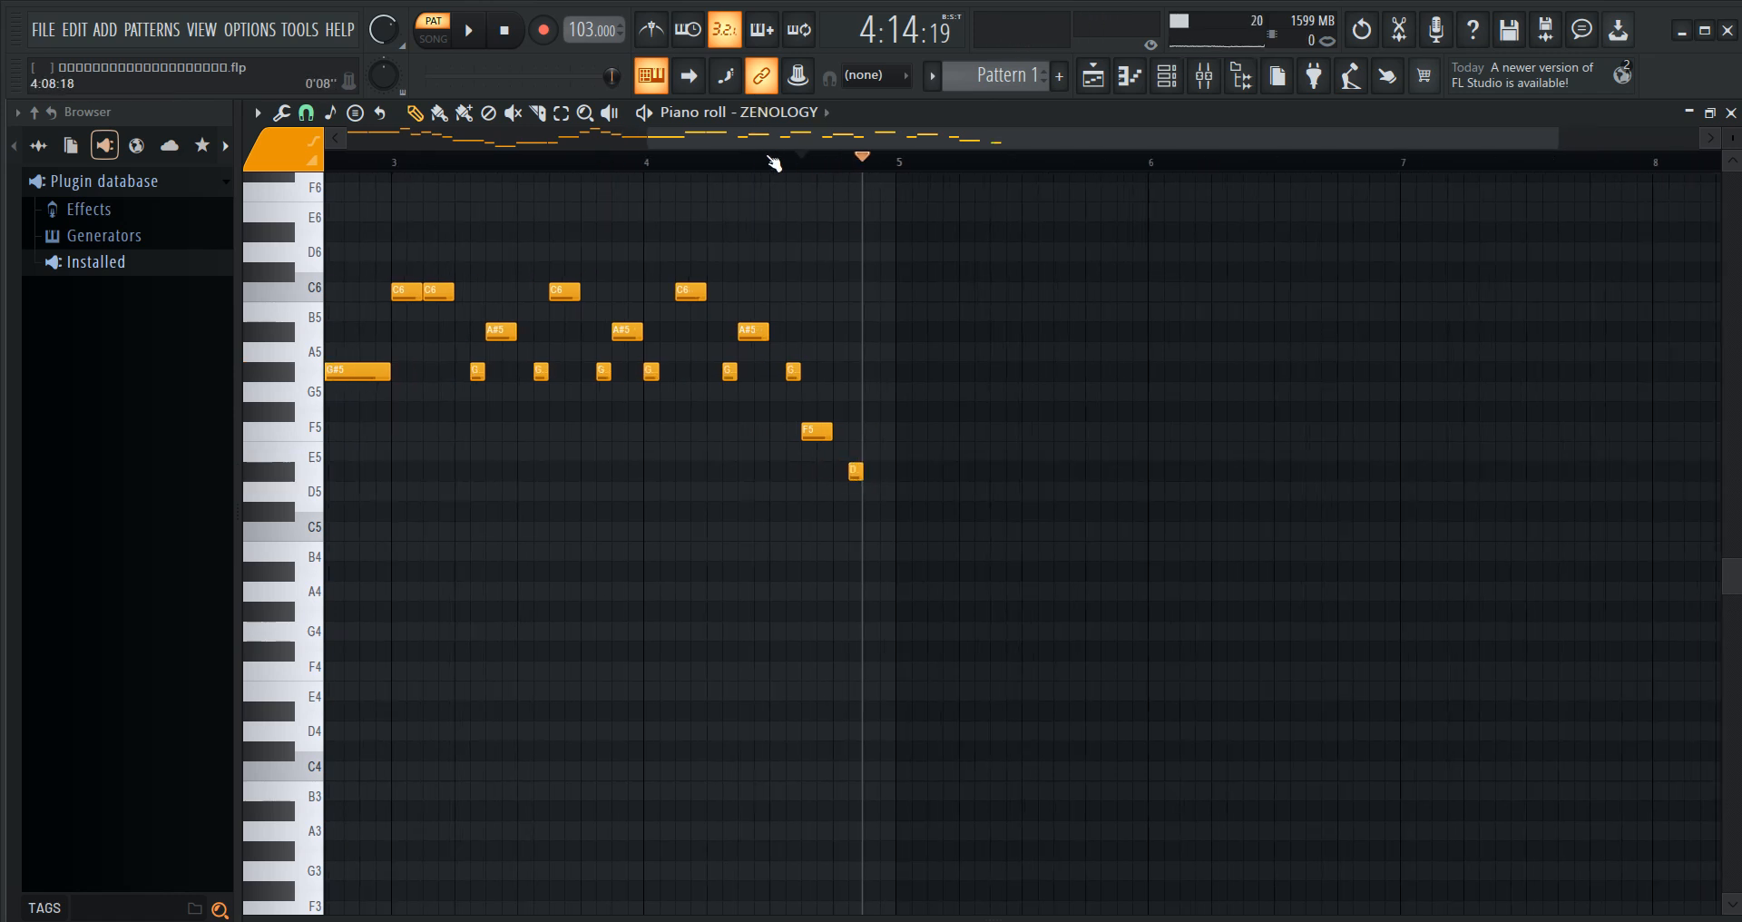
scroll(936, 359, down, 3)
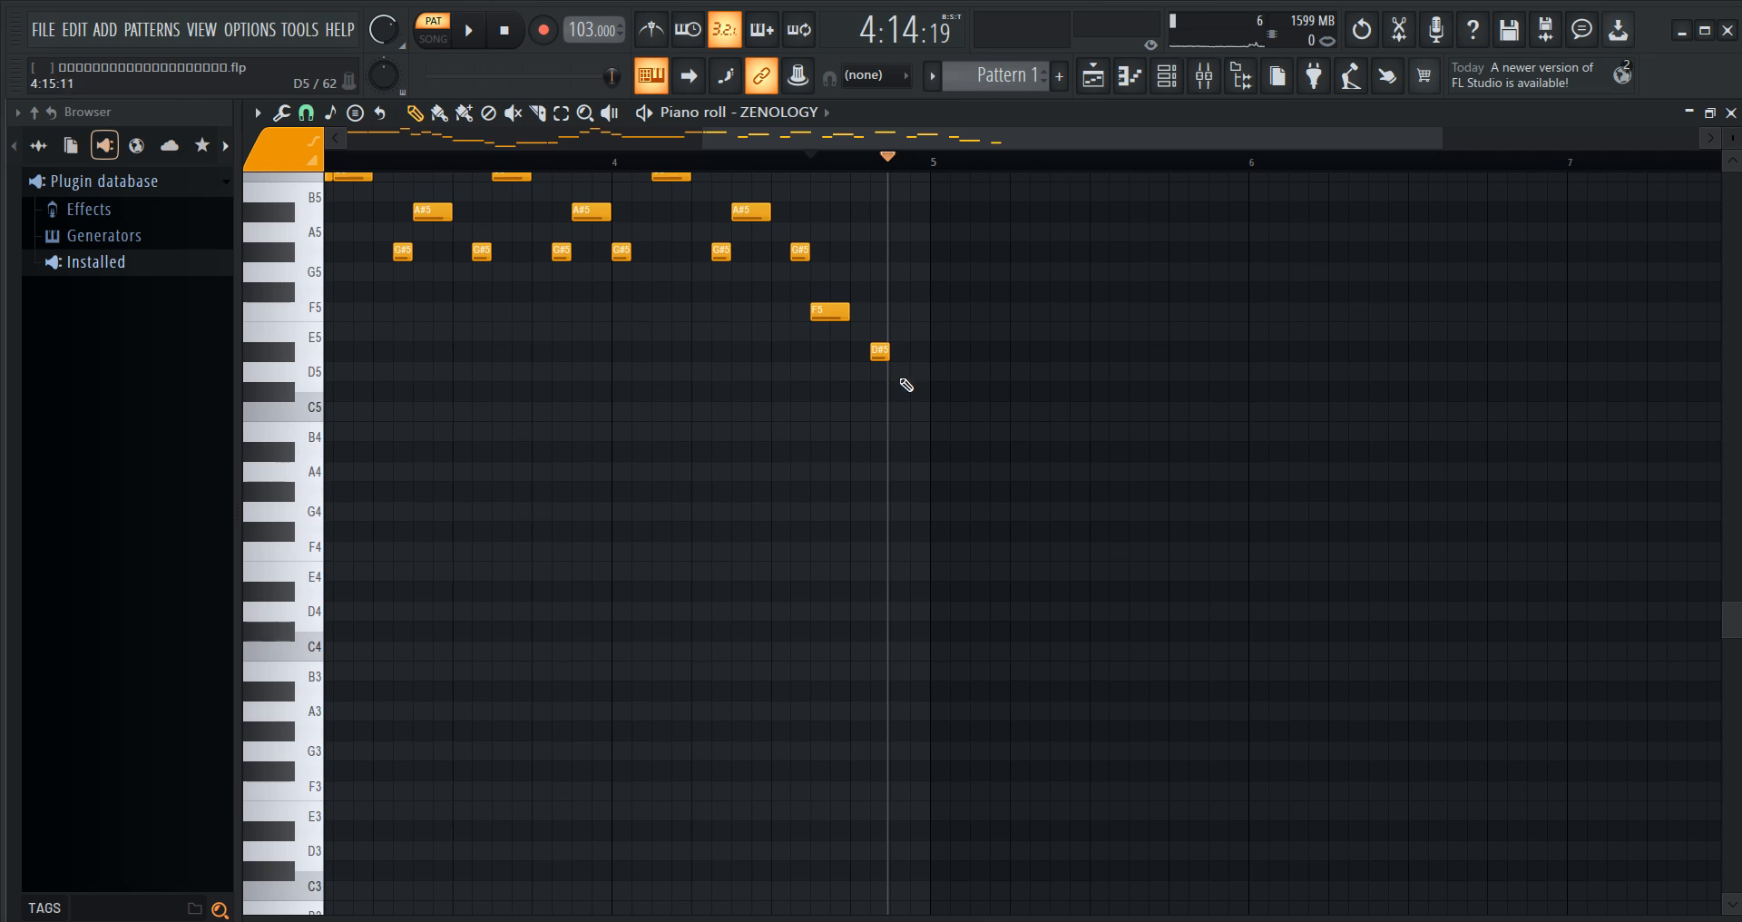
click(899, 312)
scroll(901, 336, up, 2)
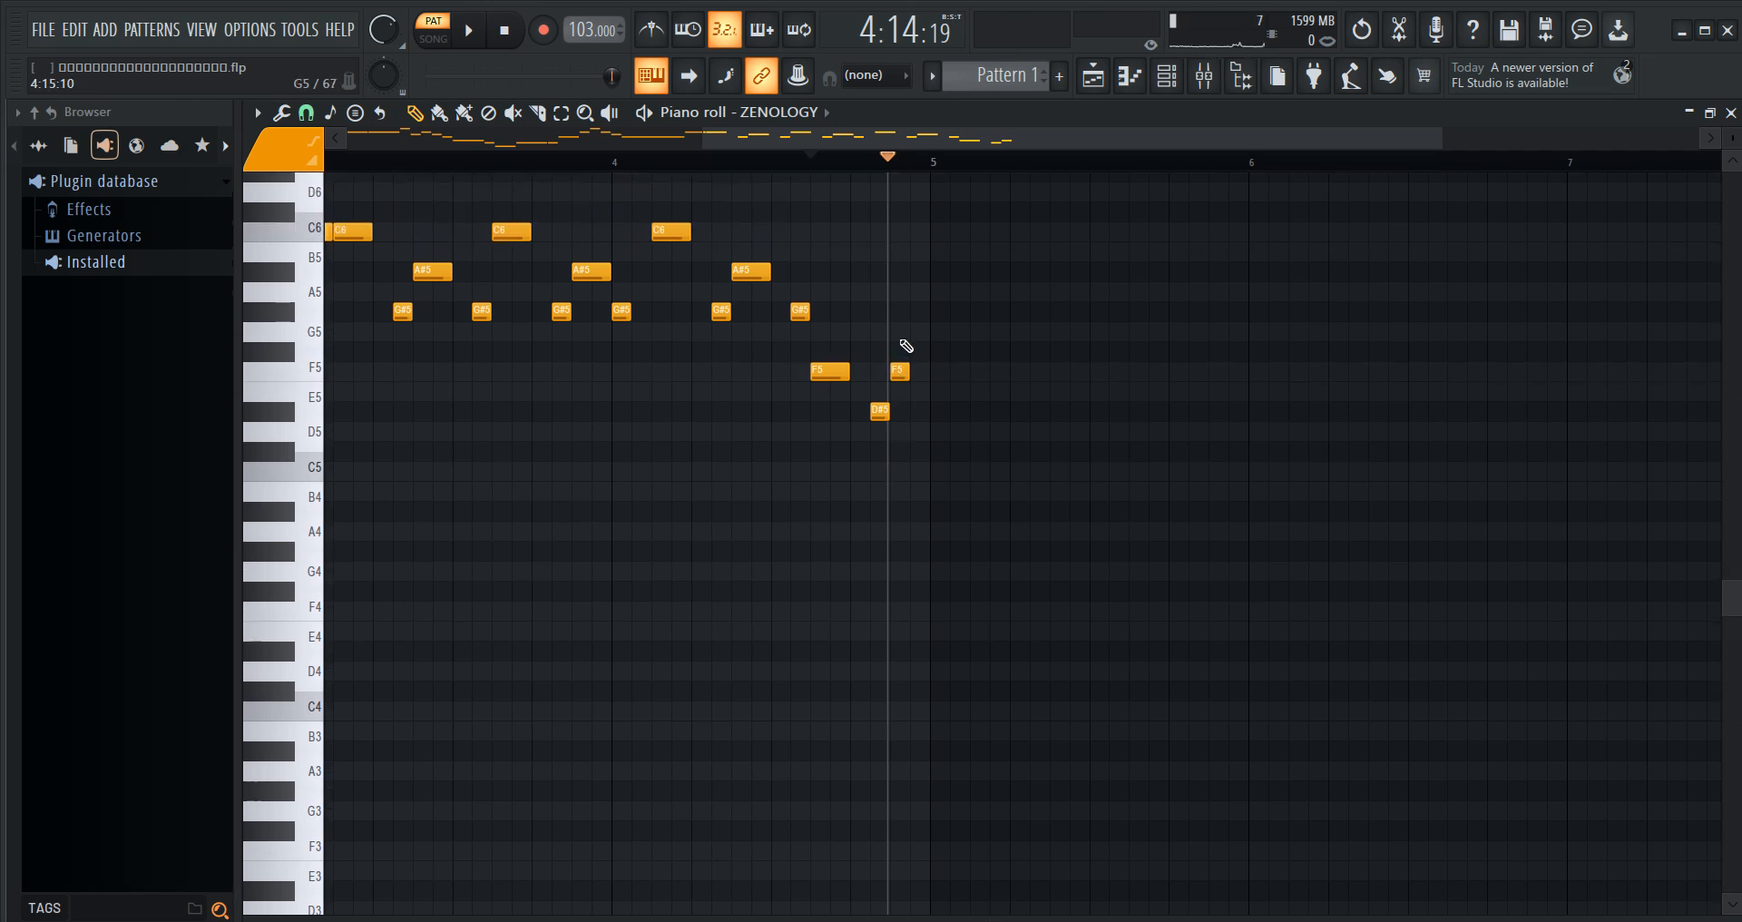
click(939, 311)
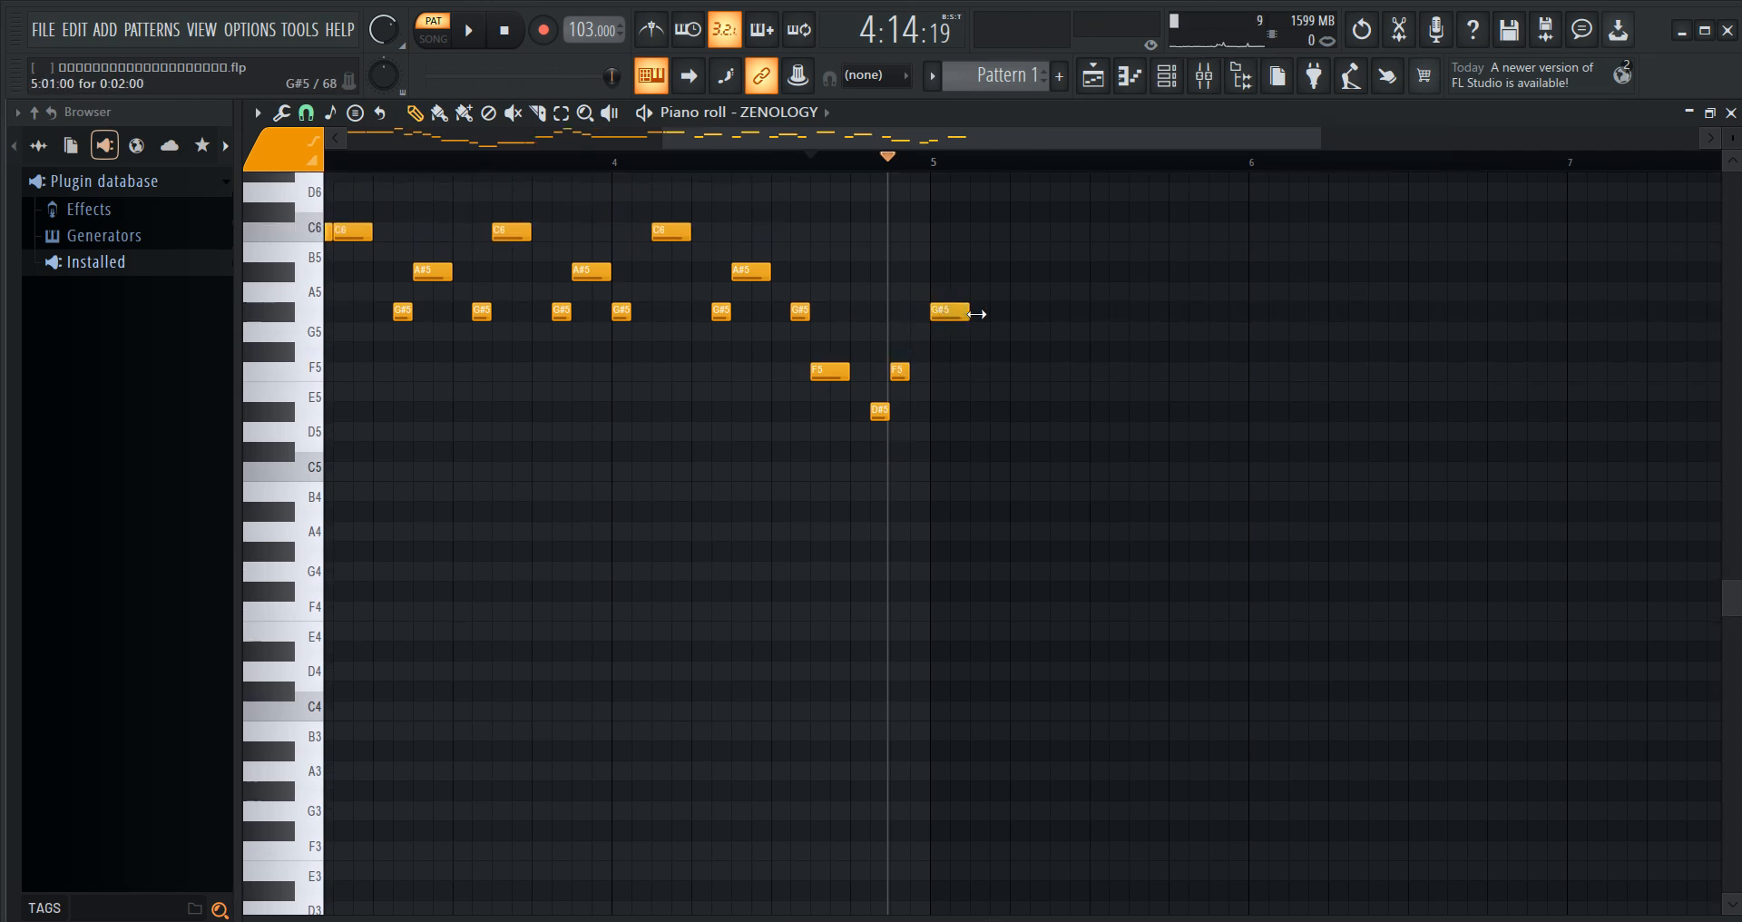
- Play the end of the melody in pattern mode, and replay it in song mode from step 14 of bar 3
click(714, 163)
key(space)
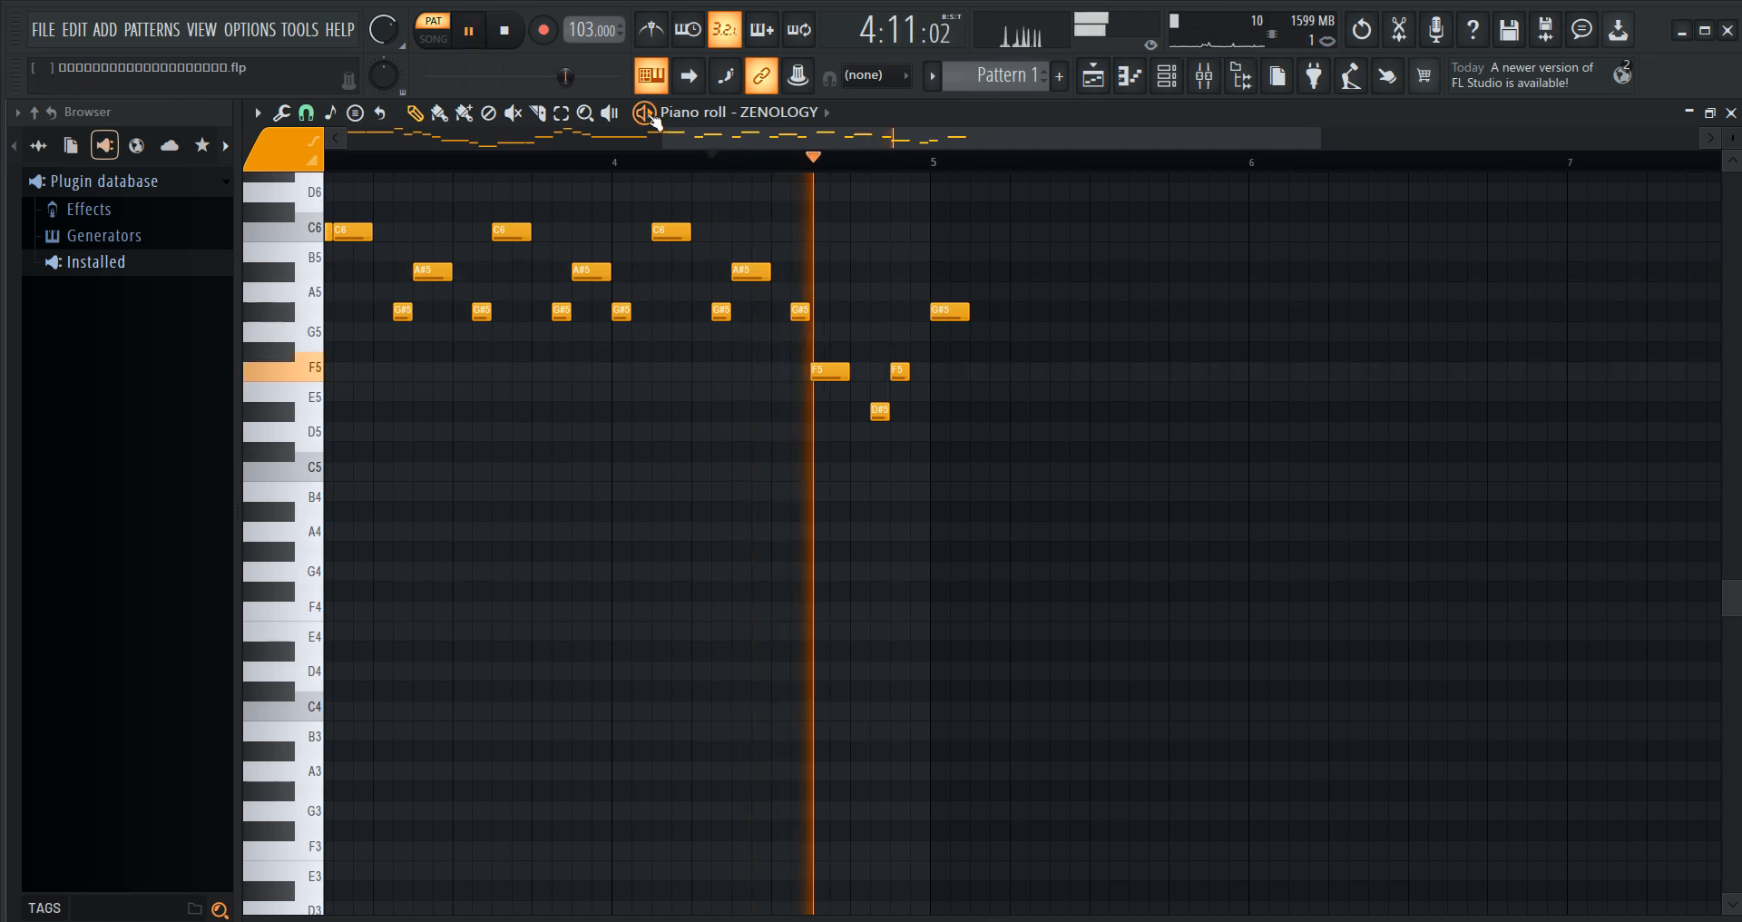
click(577, 164)
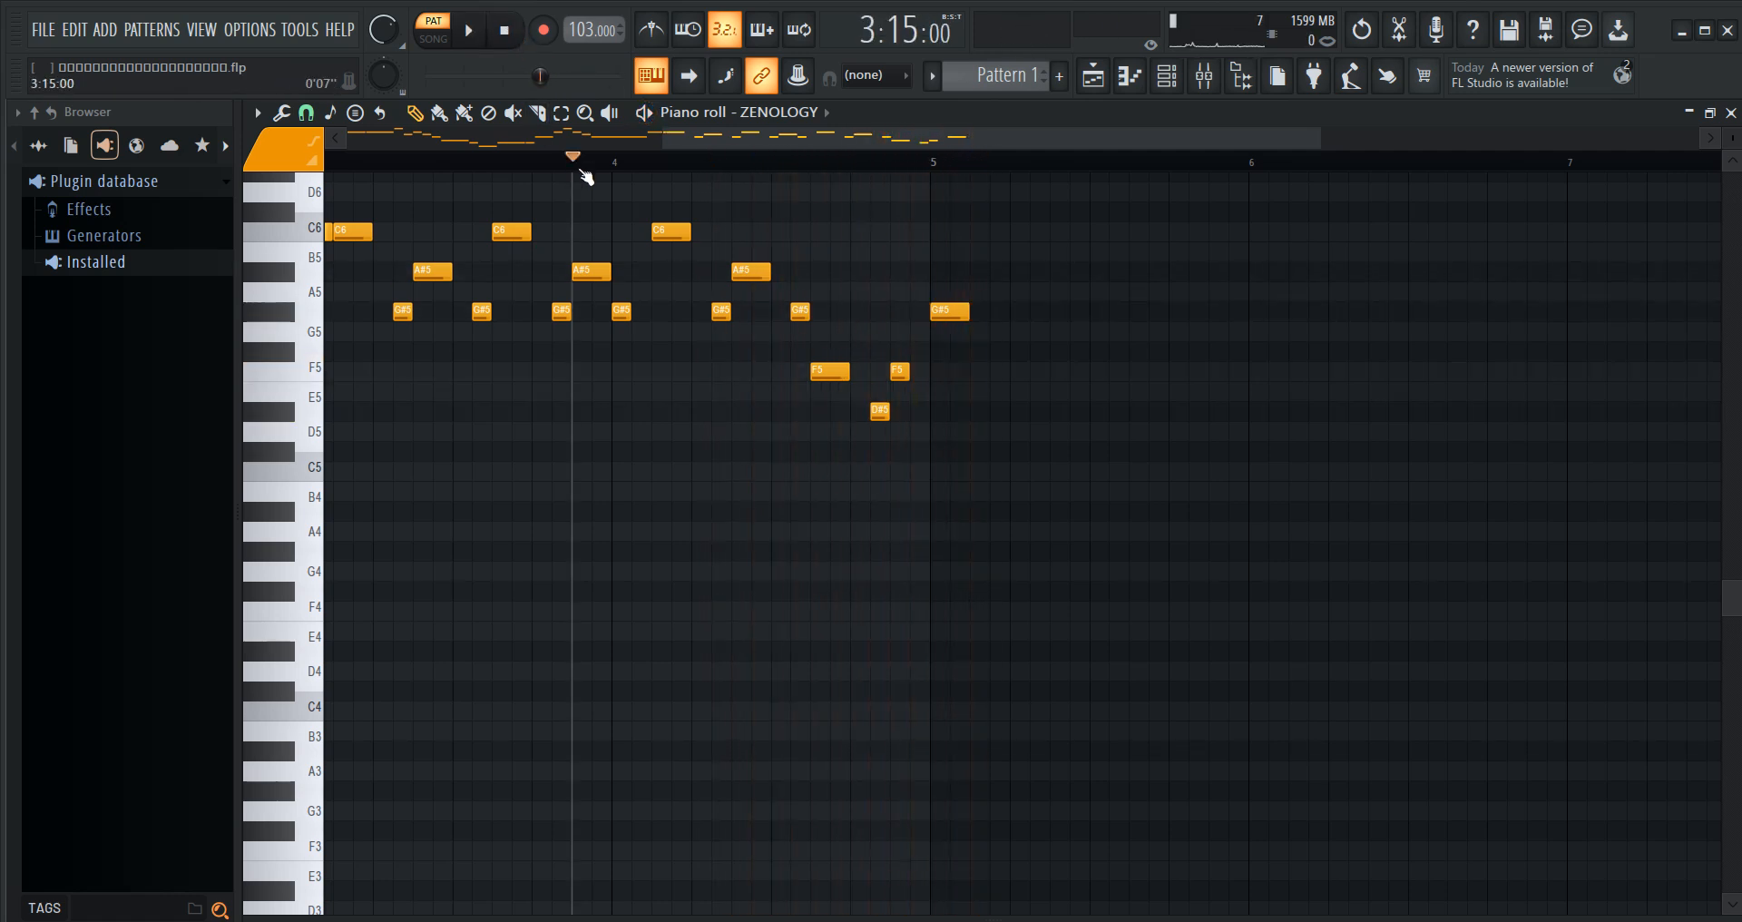
click(436, 37)
click(474, 36)
click(557, 162)
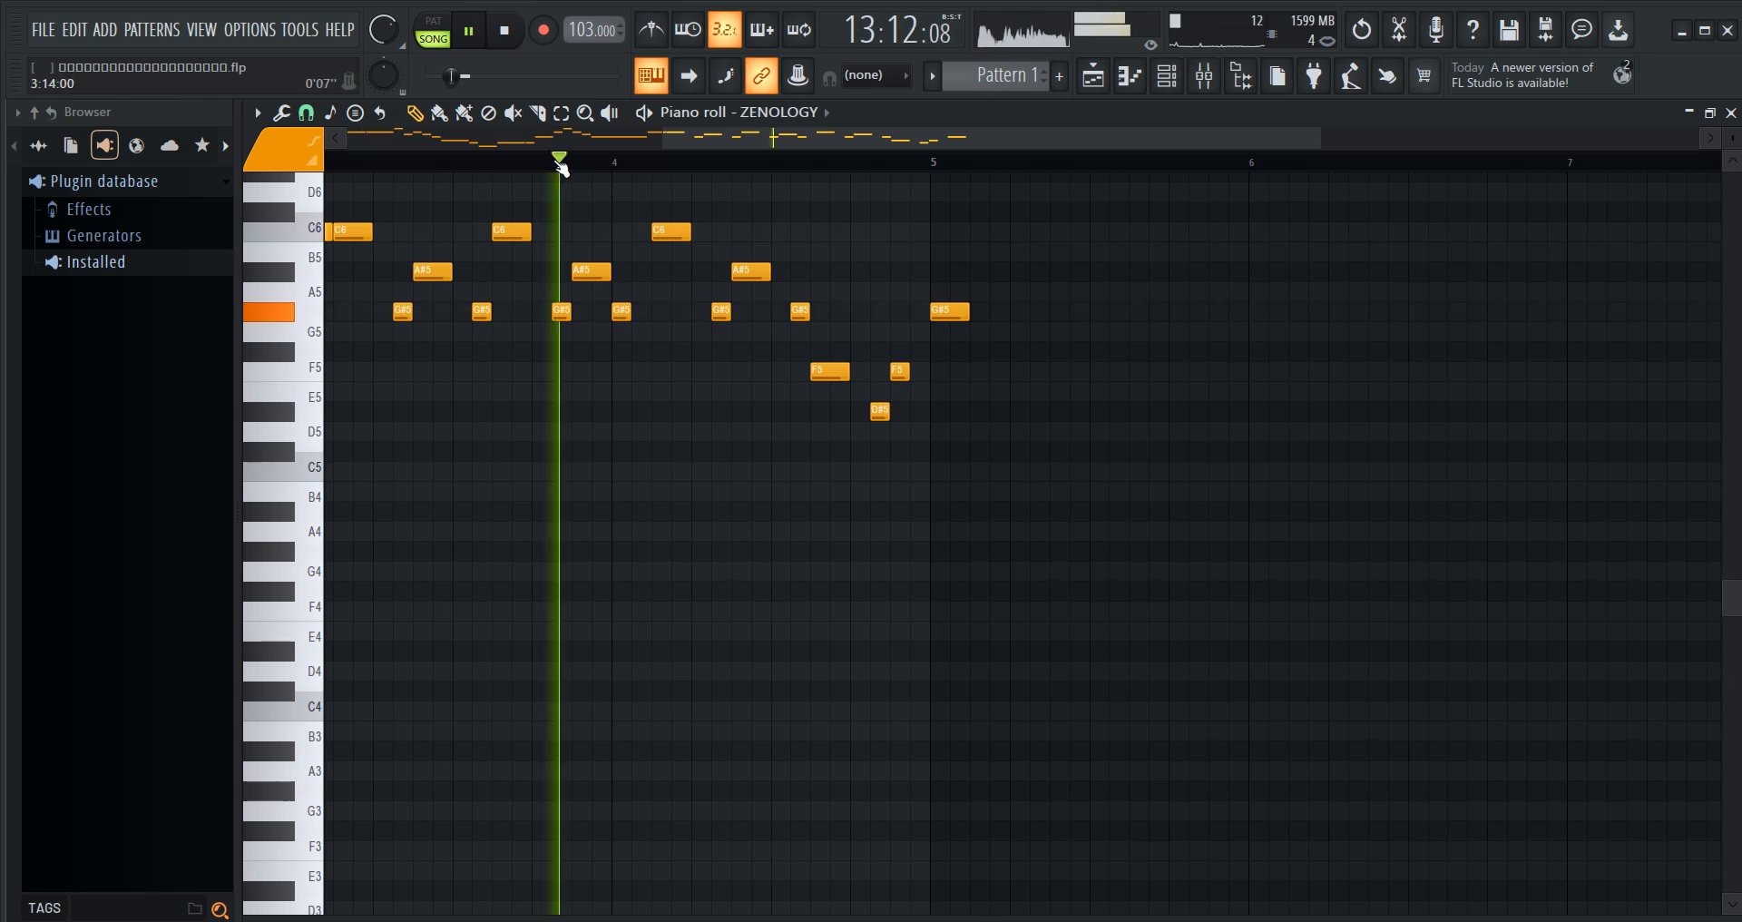
scroll(562, 166, down, 2)
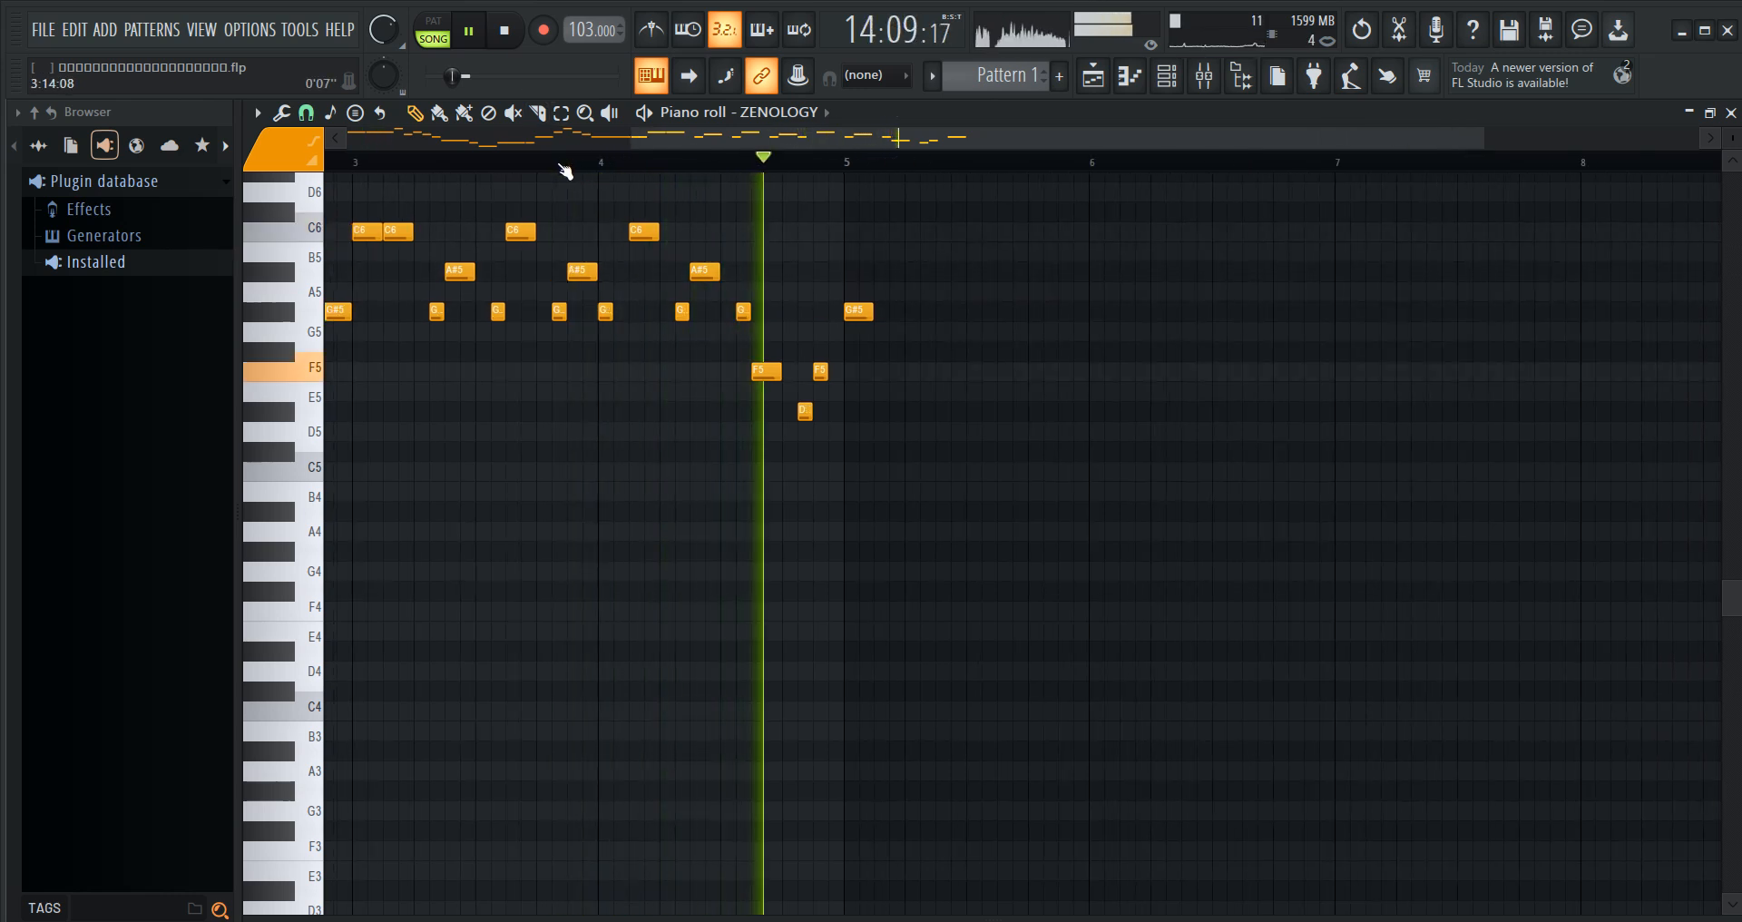
- Add a two-step C5 on step 3 of bar 5 and replay the song from the end of bar 4
scroll(857, 161, up, 4)
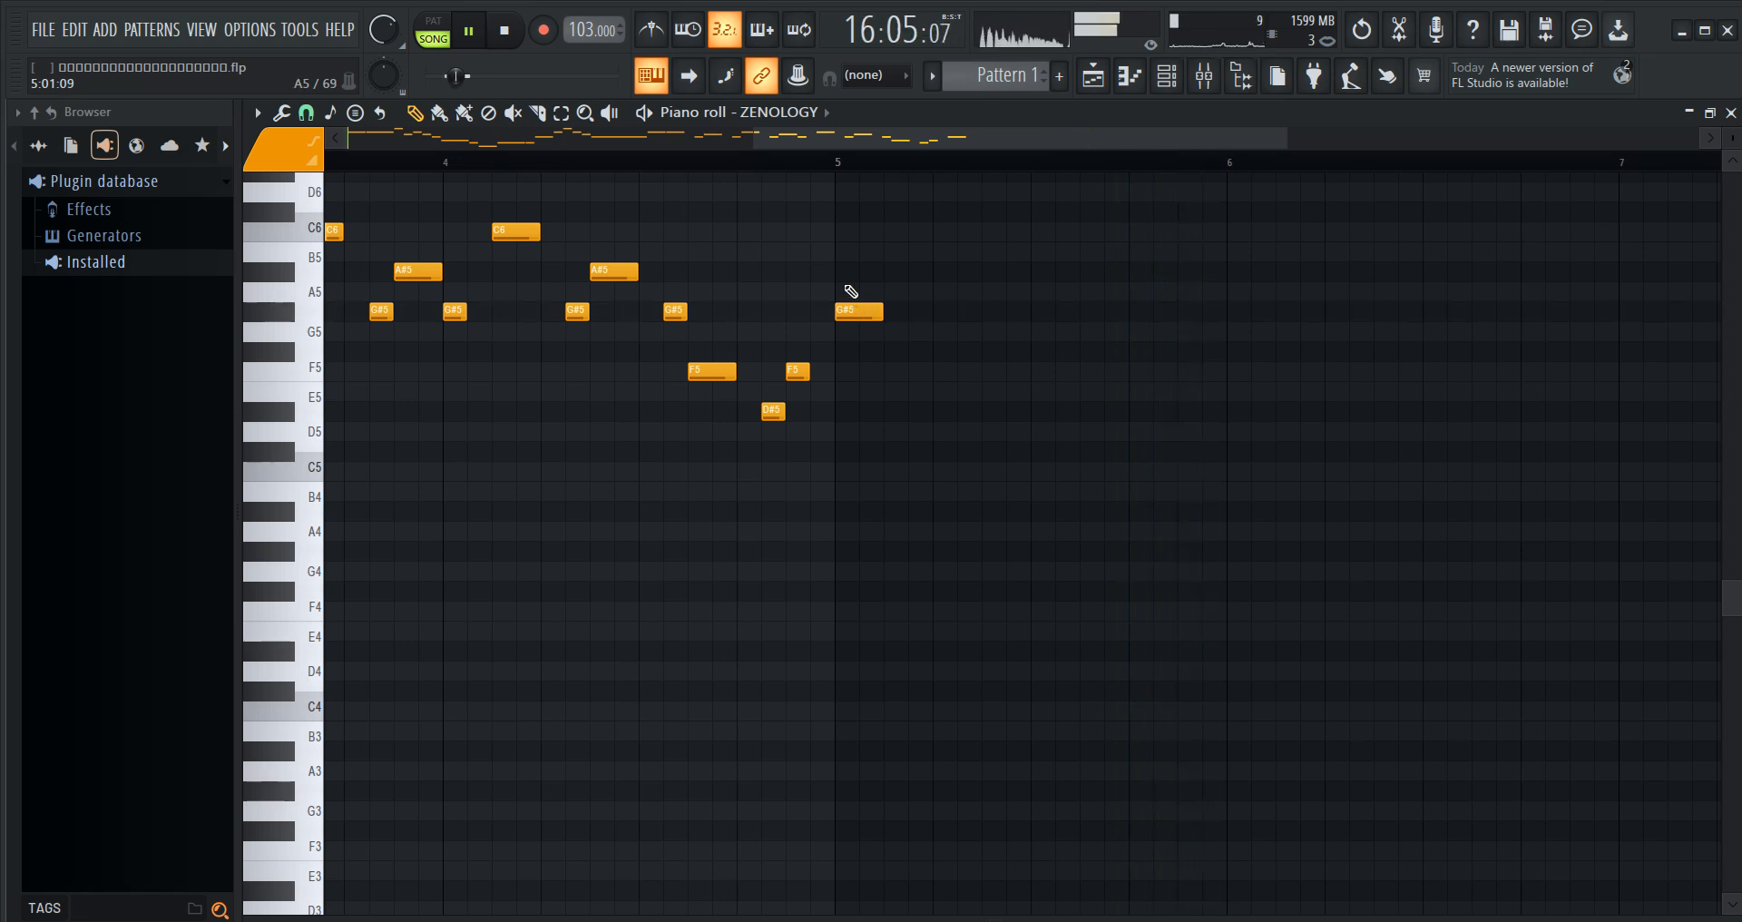
click(890, 471)
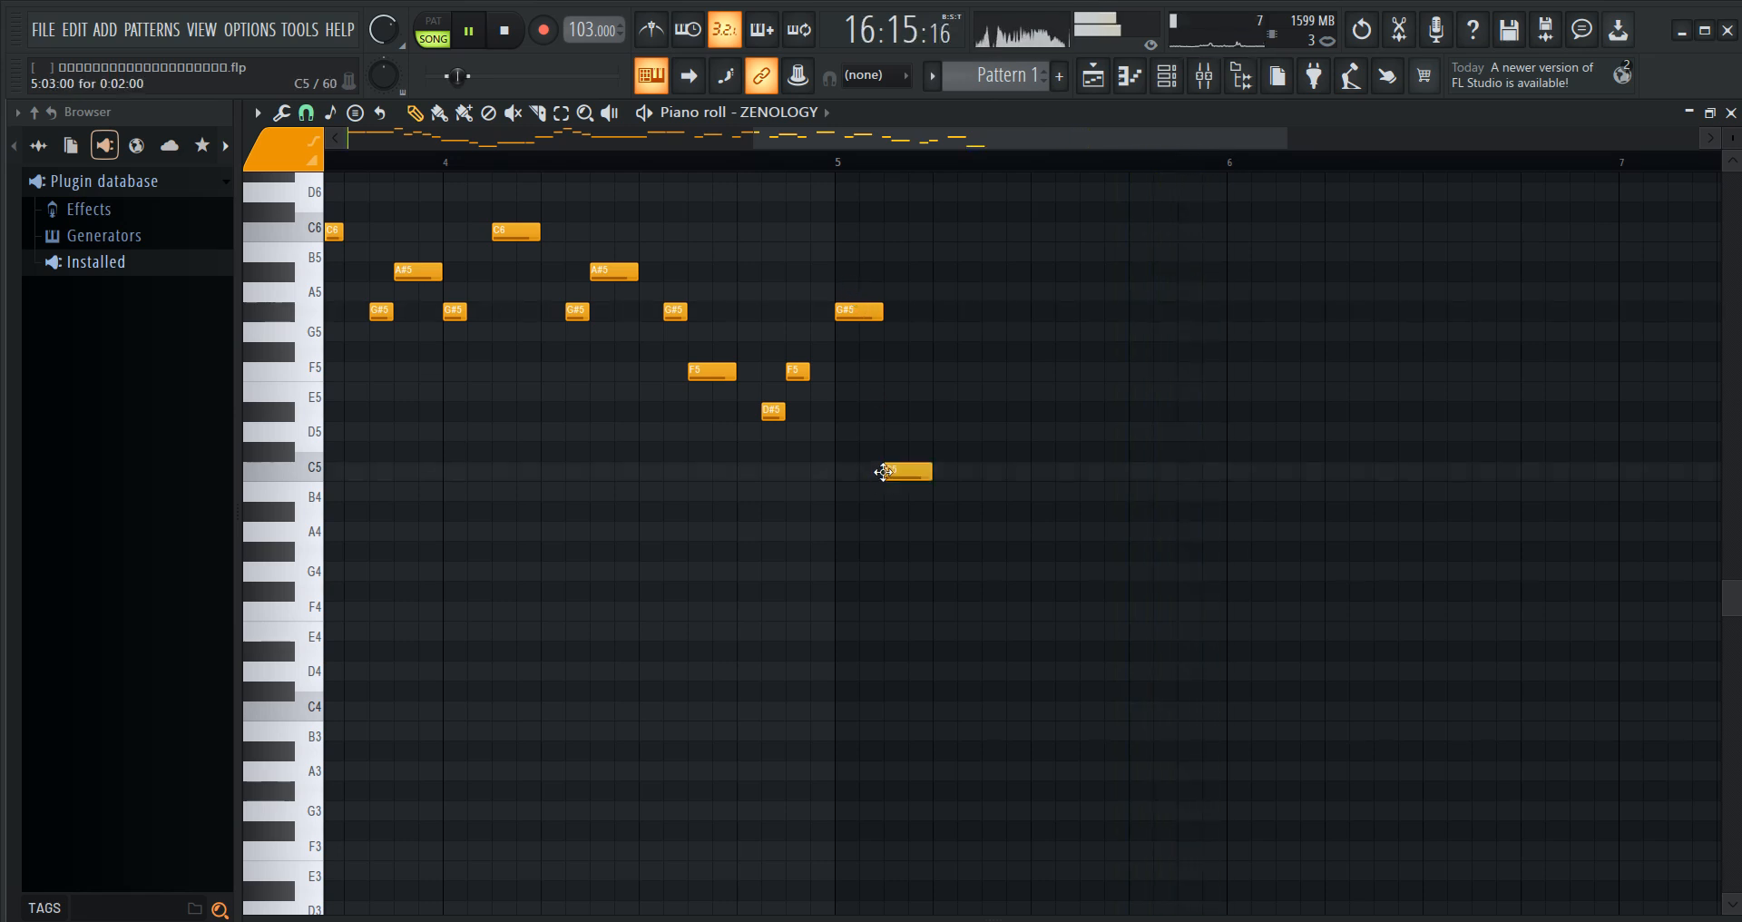
click(774, 163)
key(space)
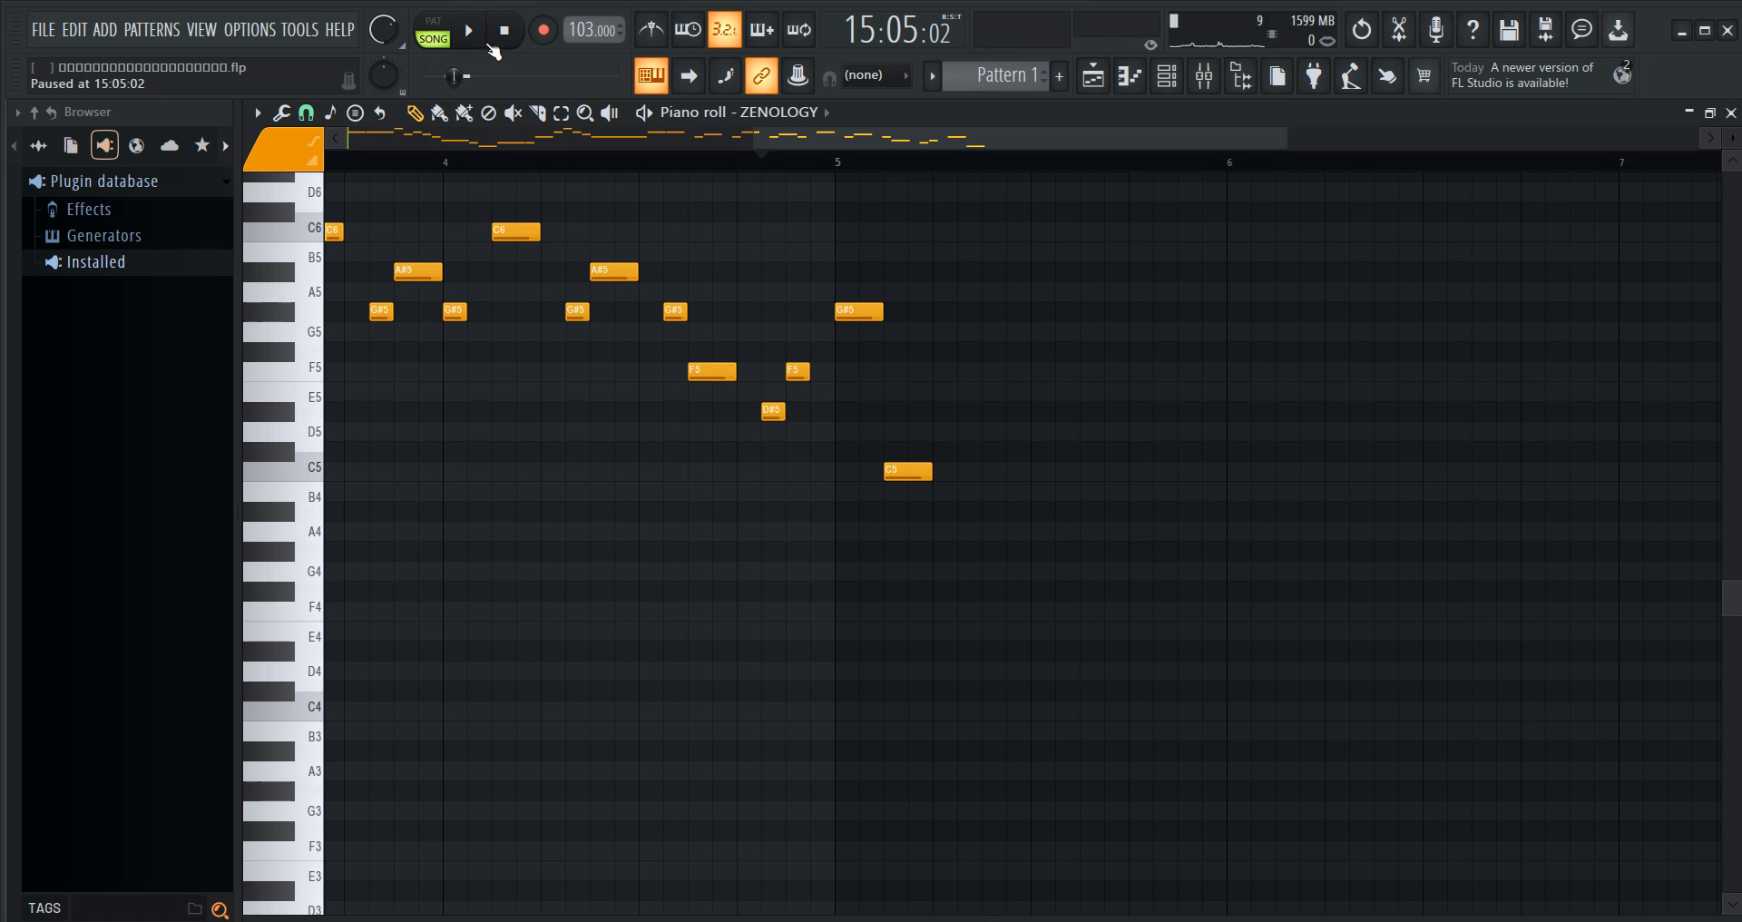
- Add a one-step D#5 on step 6 and a two-step F5 on step 7 of bar 5
click(940, 410)
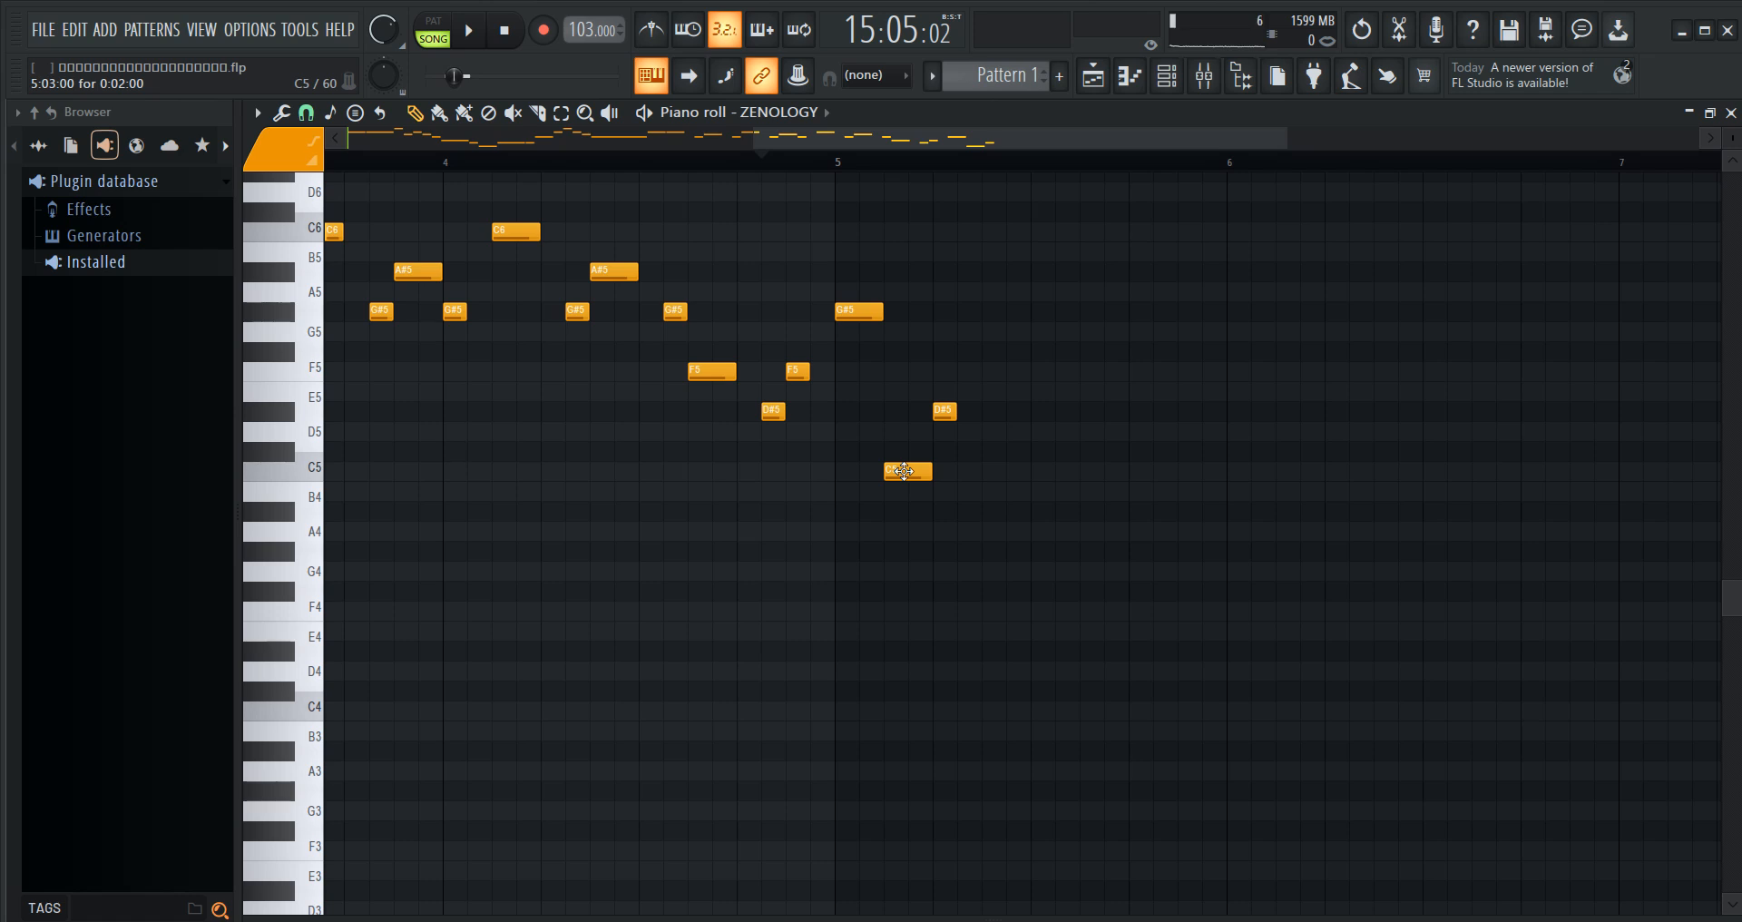
click(994, 373)
drag(993, 370, 981, 369)
drag(996, 368, 1001, 413)
right_click(947, 412)
click(1002, 414)
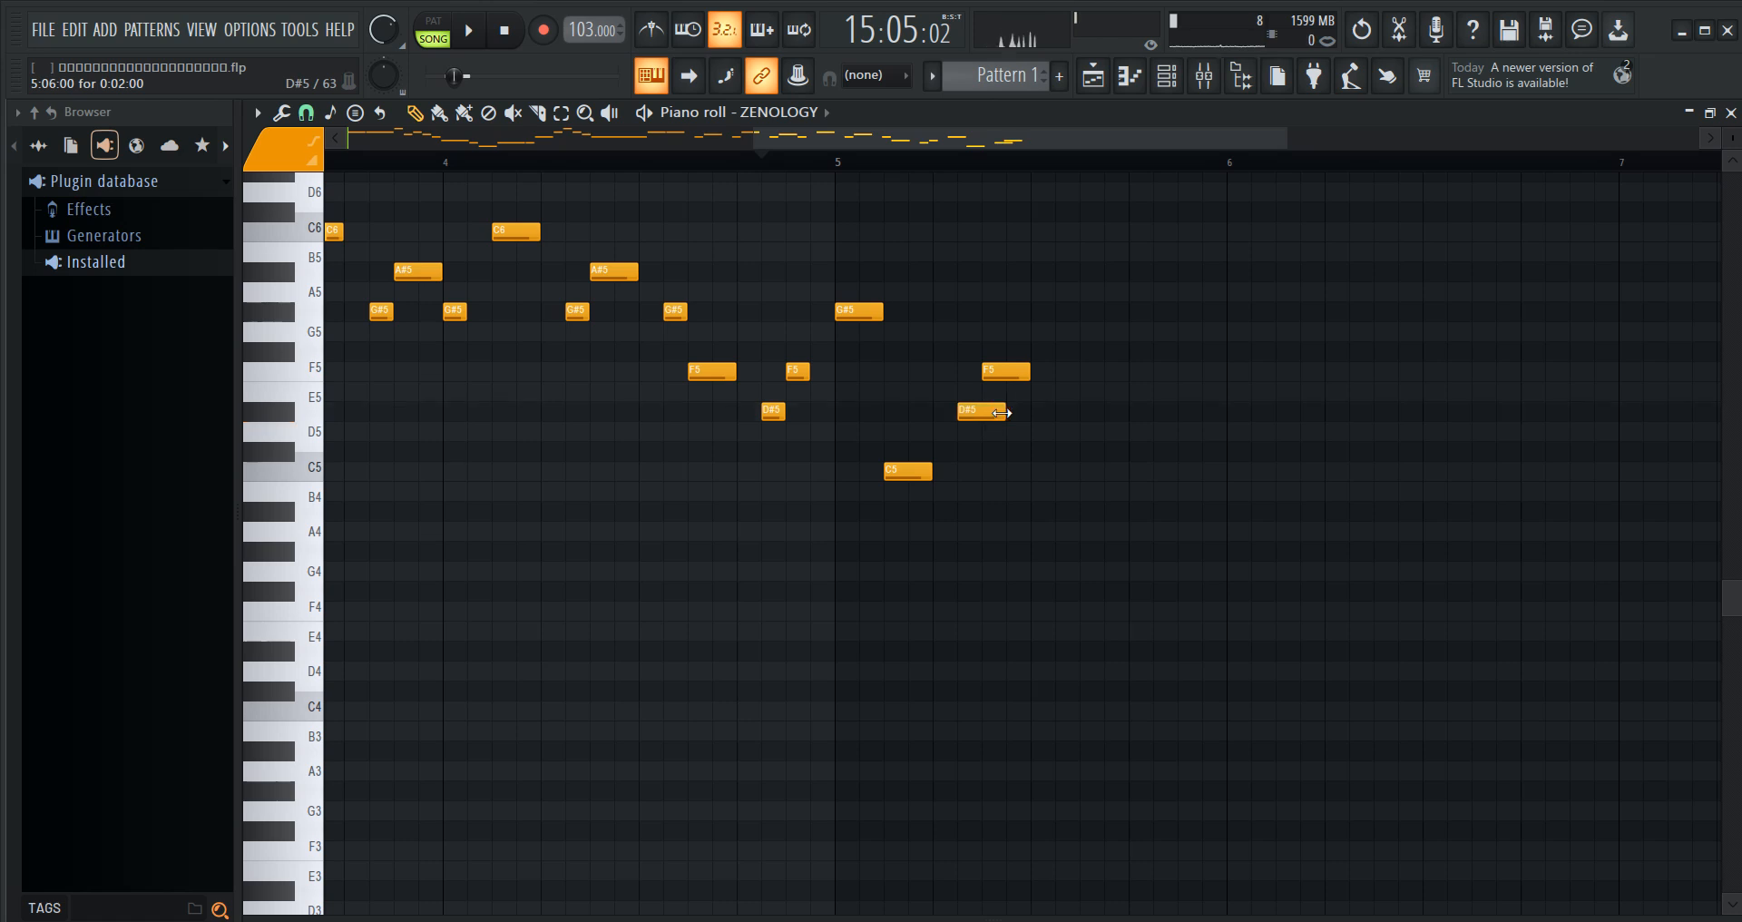
- Play the pattern alone from the middle of bar 4 through the new bar 5 notes
click(642, 116)
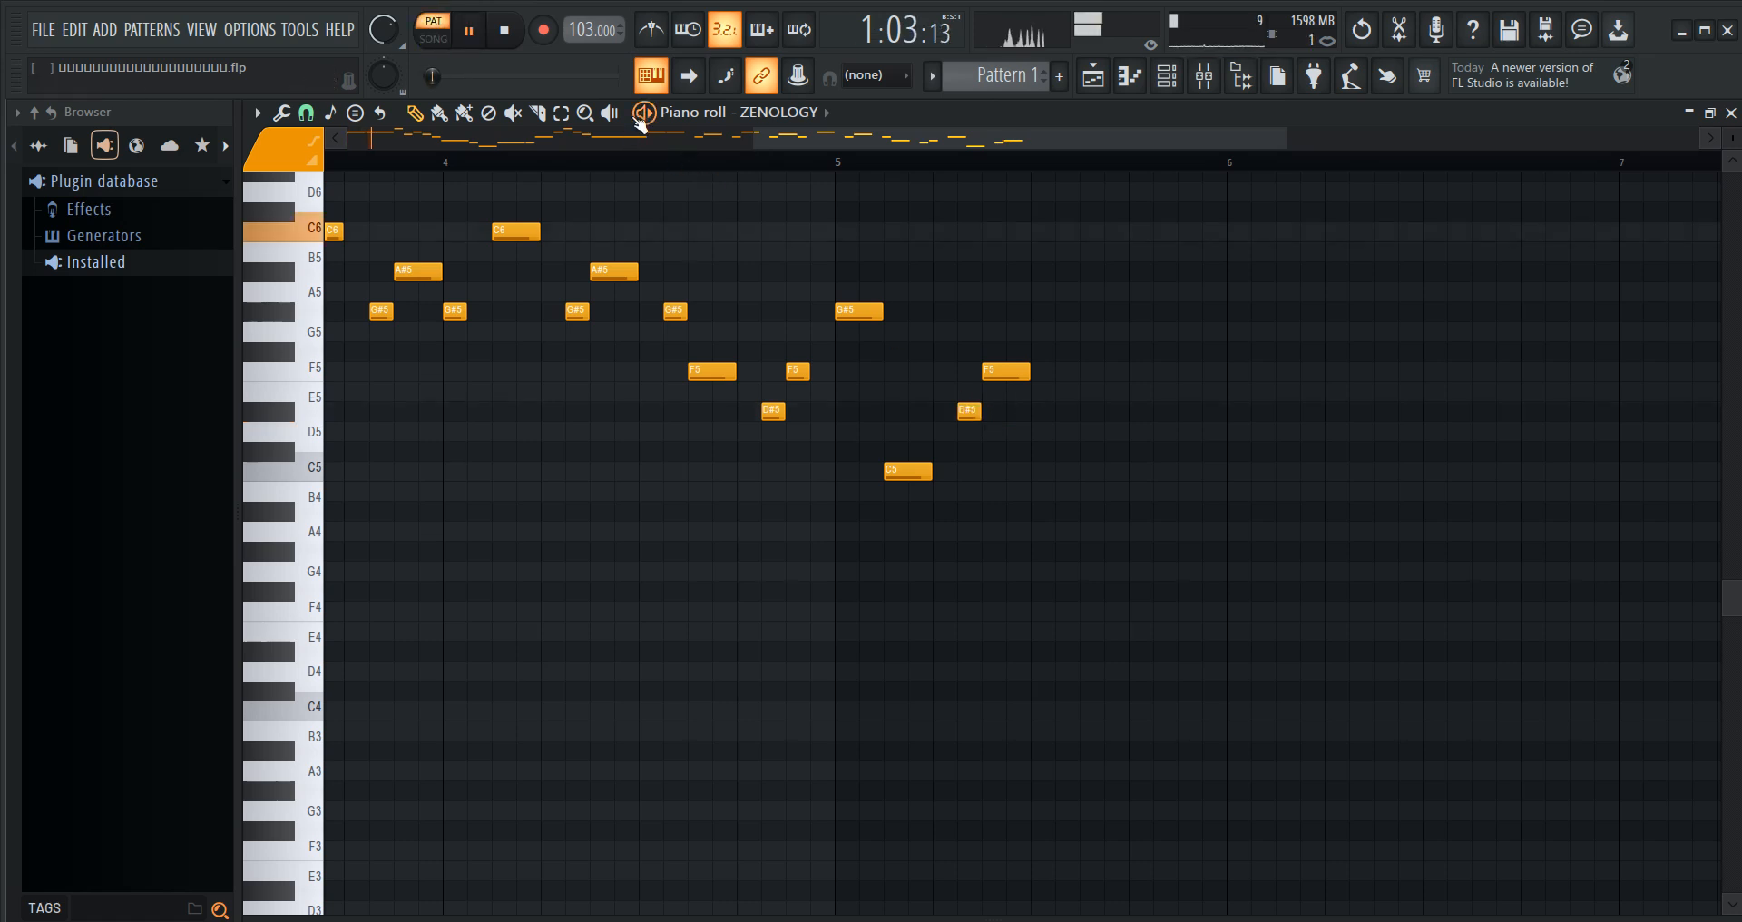
click(665, 159)
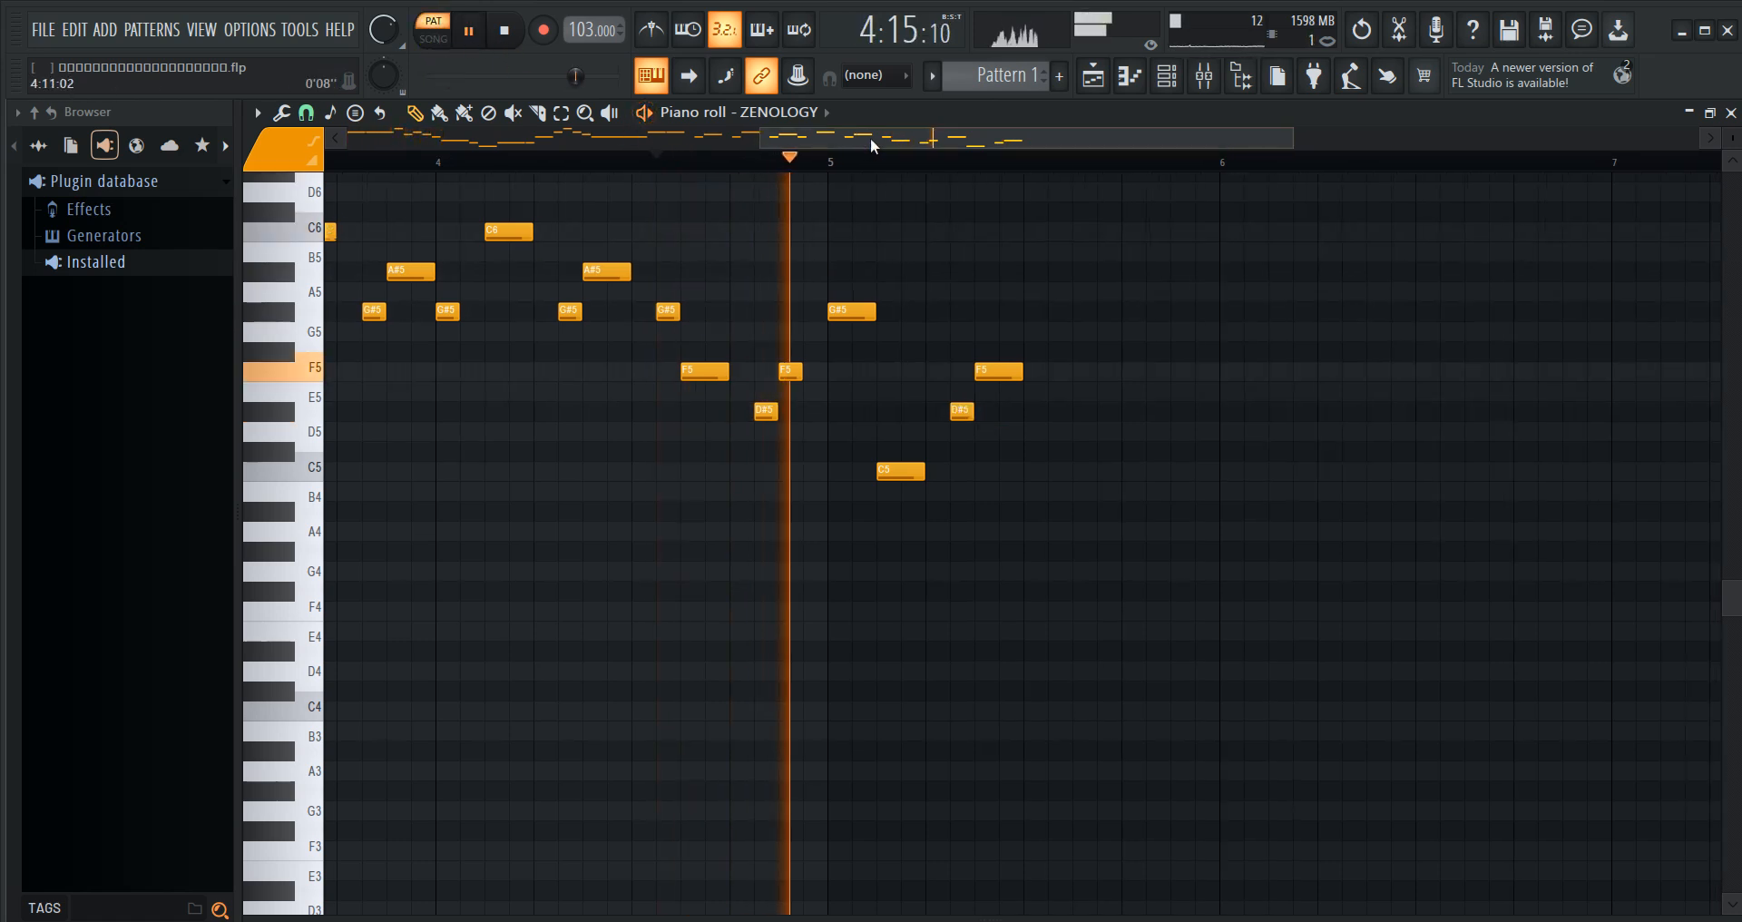
drag(923, 149, 882, 147)
click(467, 34)
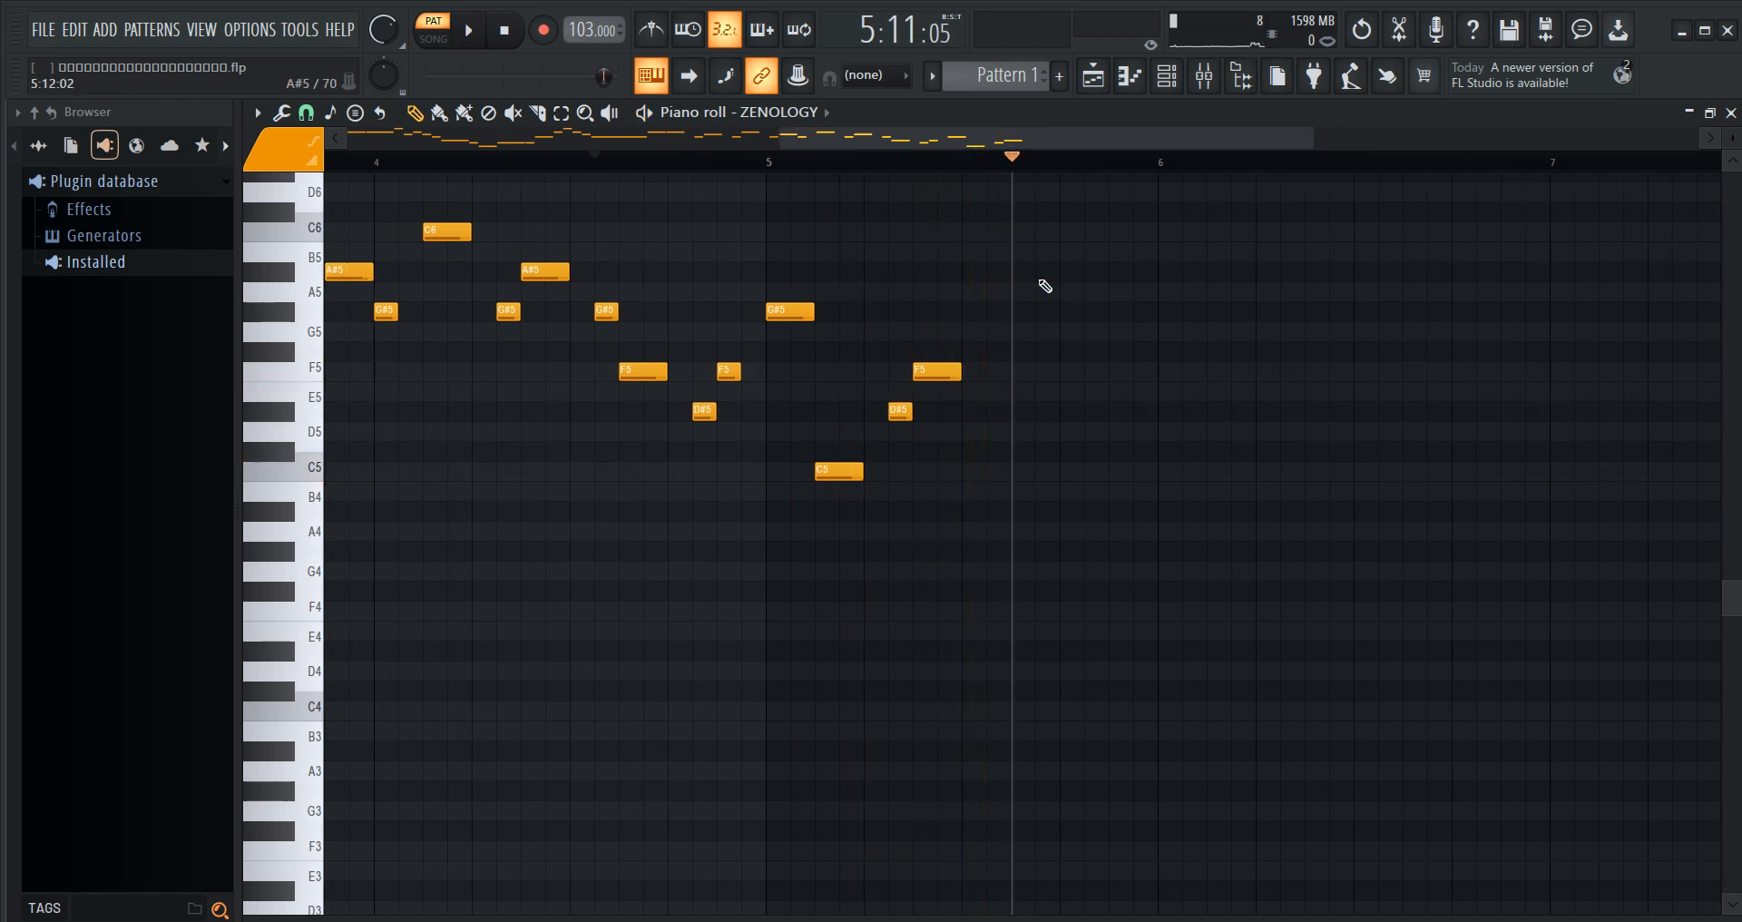
- Switch to song mode and add a two-step G#5 on step 9 and a six-step F5 on step 11 of bar 5
scroll(983, 174, up, 1)
click(434, 39)
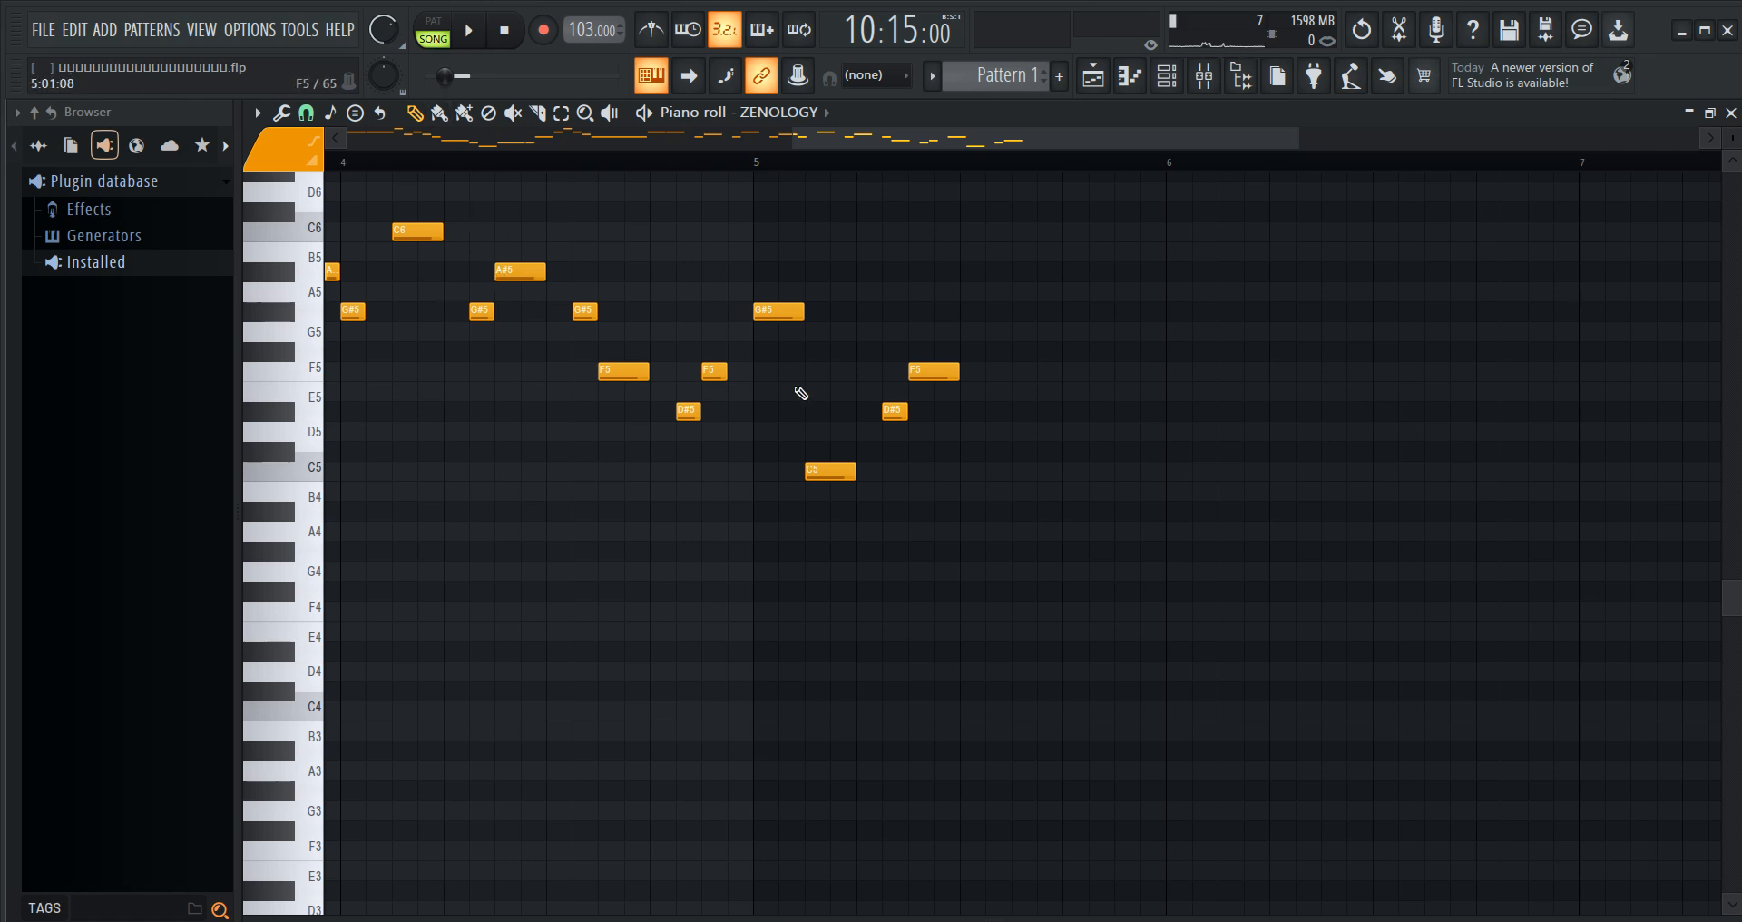
click(982, 313)
click(1021, 372)
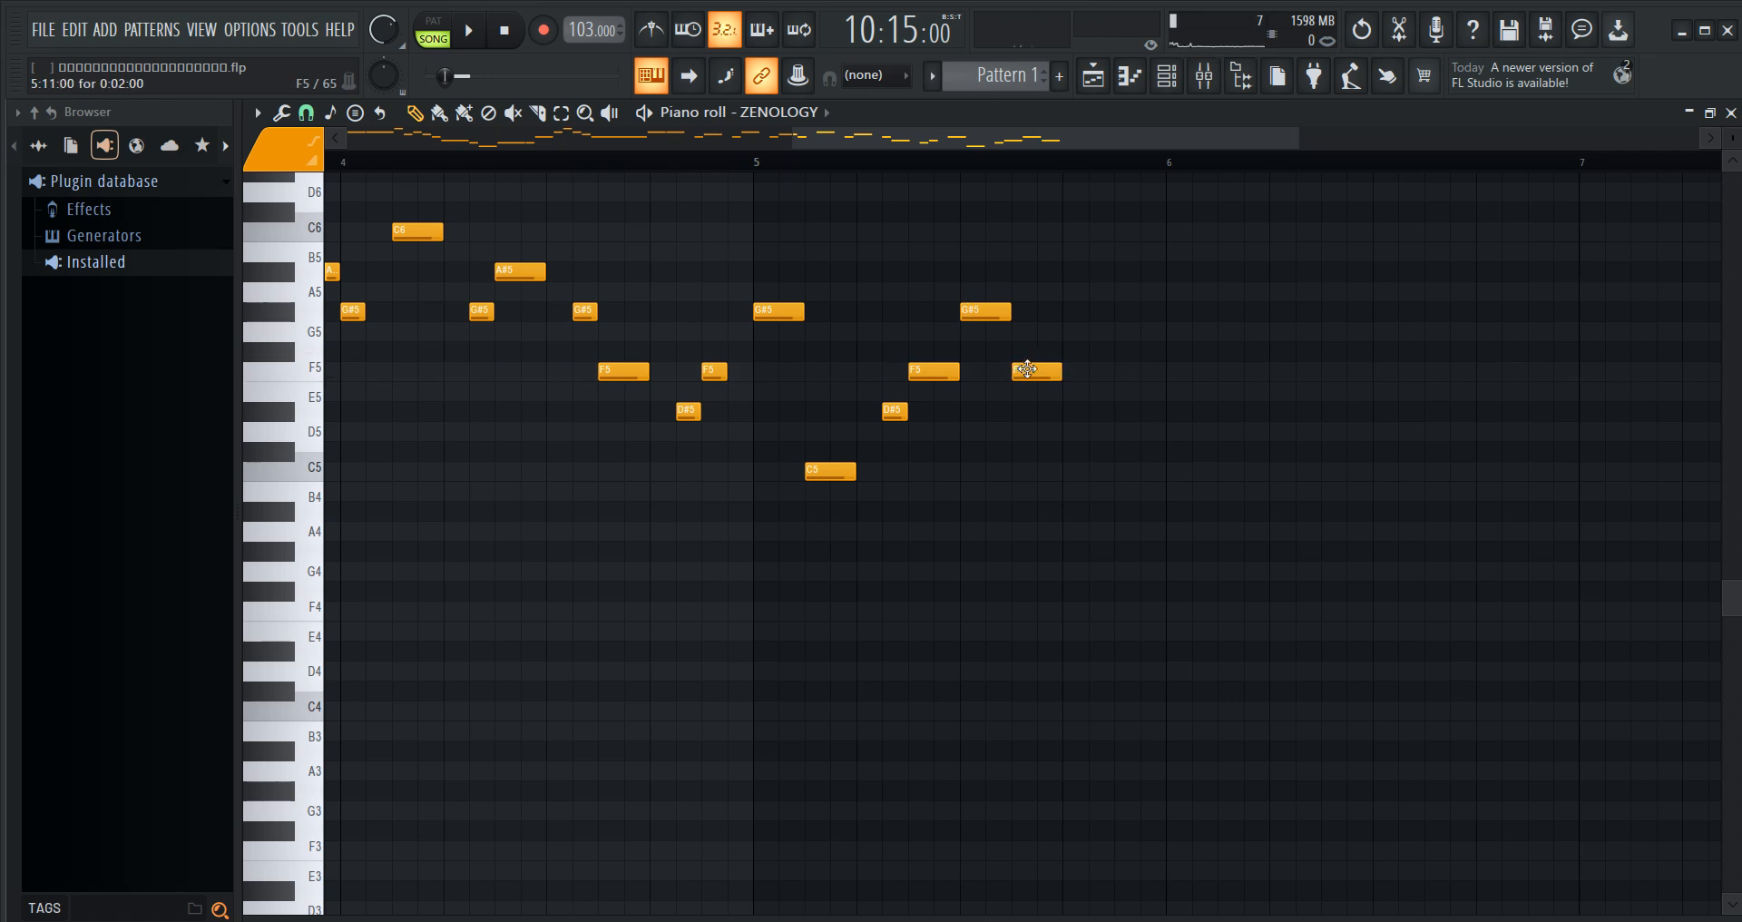
drag(1060, 375, 1165, 374)
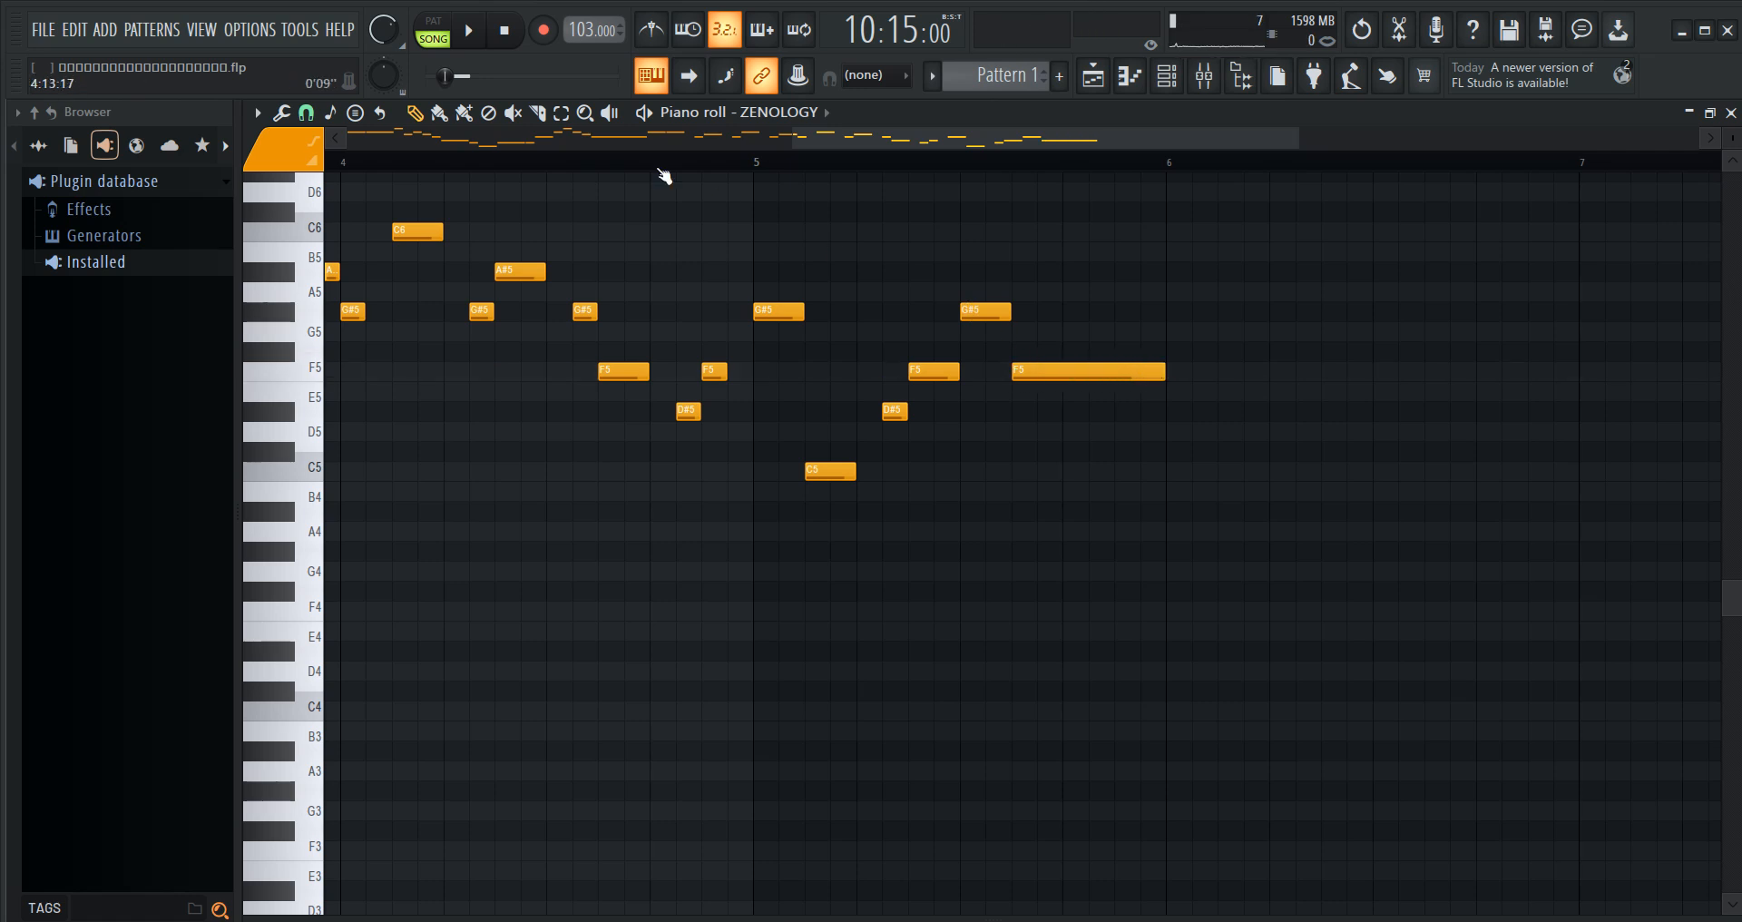
- Play the song from the second half of bar 4 through bar 6, and pause it in bar 7
scroll(617, 164, down, 3)
click(615, 165)
click(470, 31)
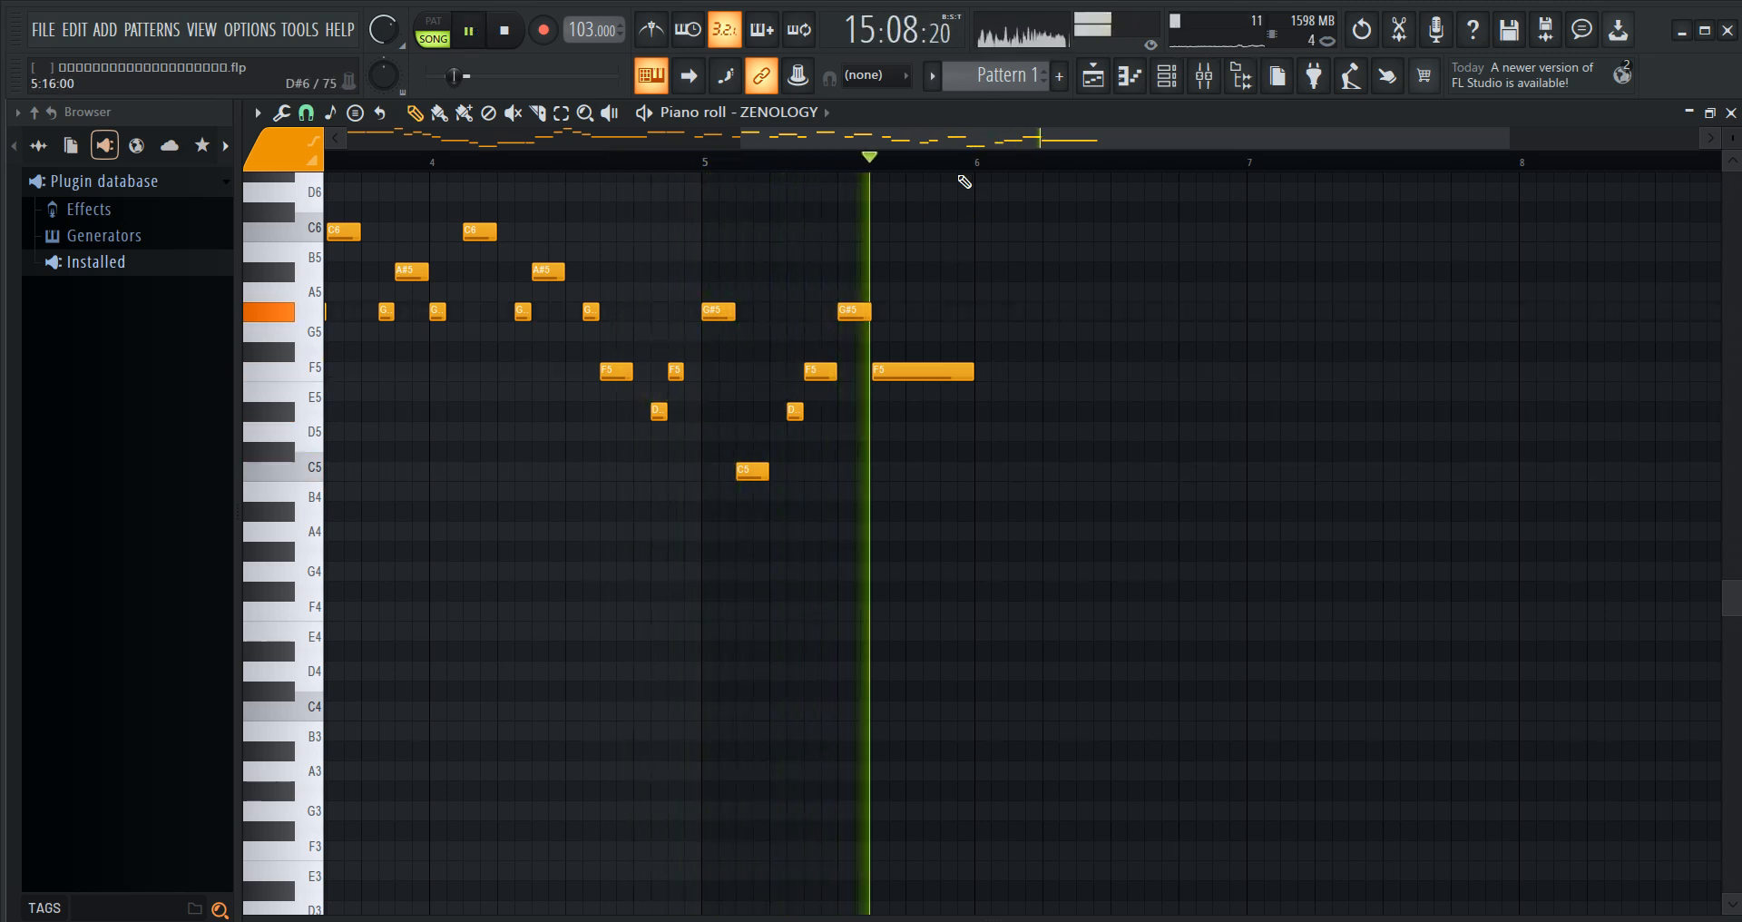
scroll(971, 168, up, 1)
scroll(971, 170, up, 1)
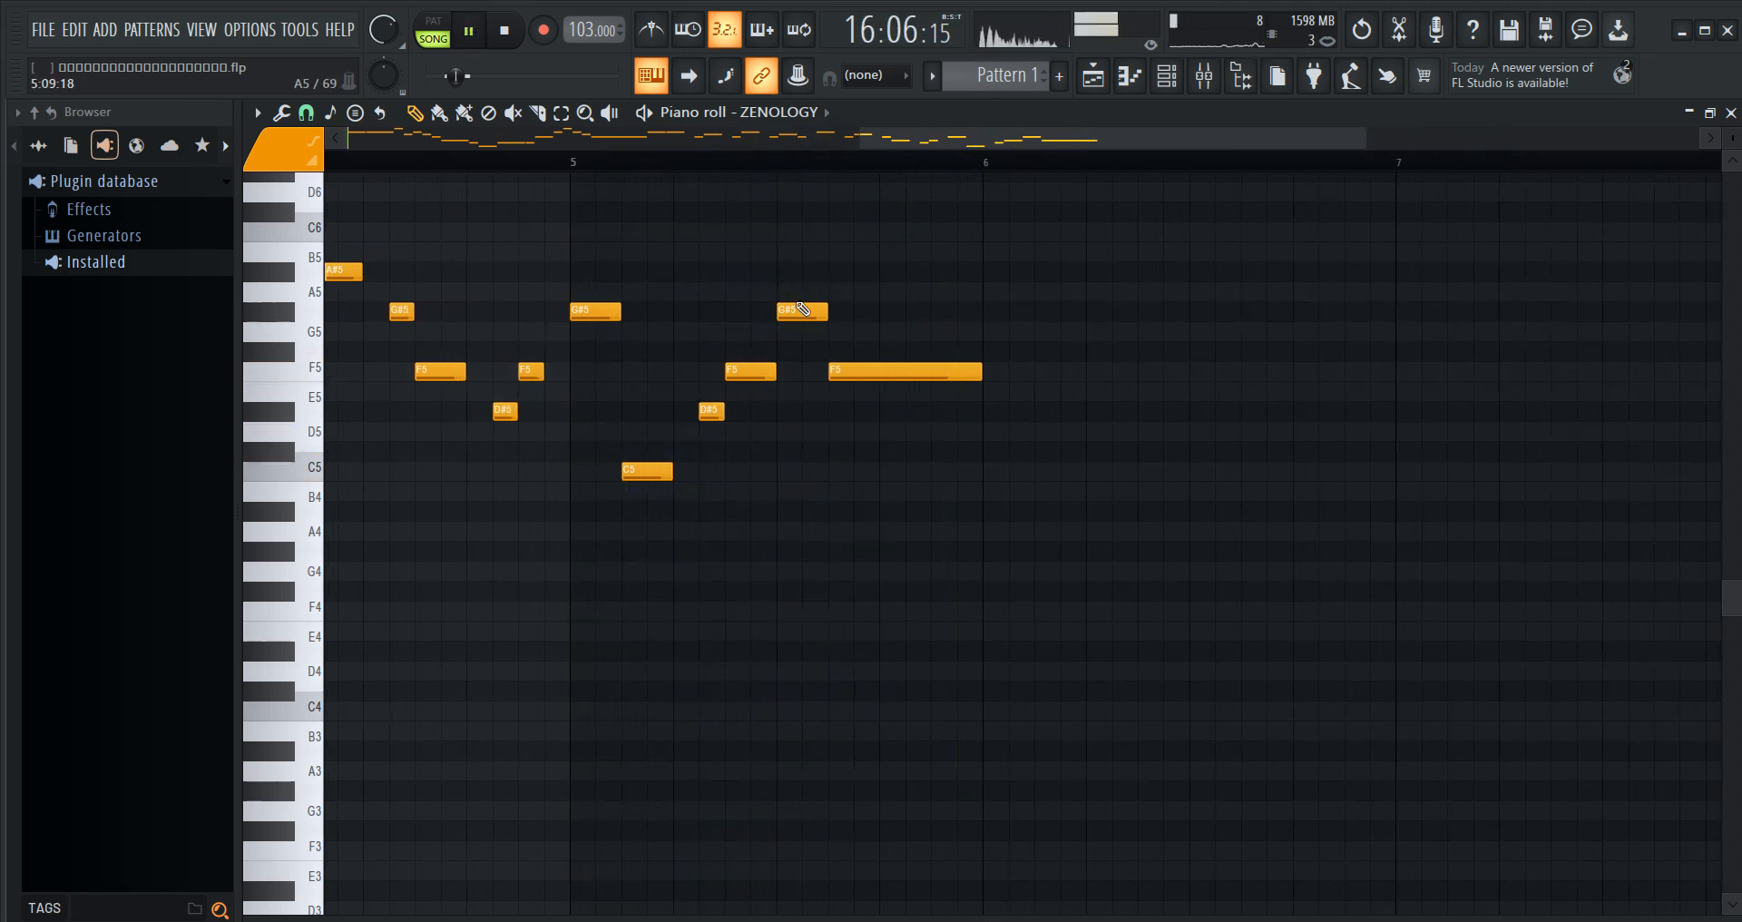
click(809, 294)
right_click(861, 300)
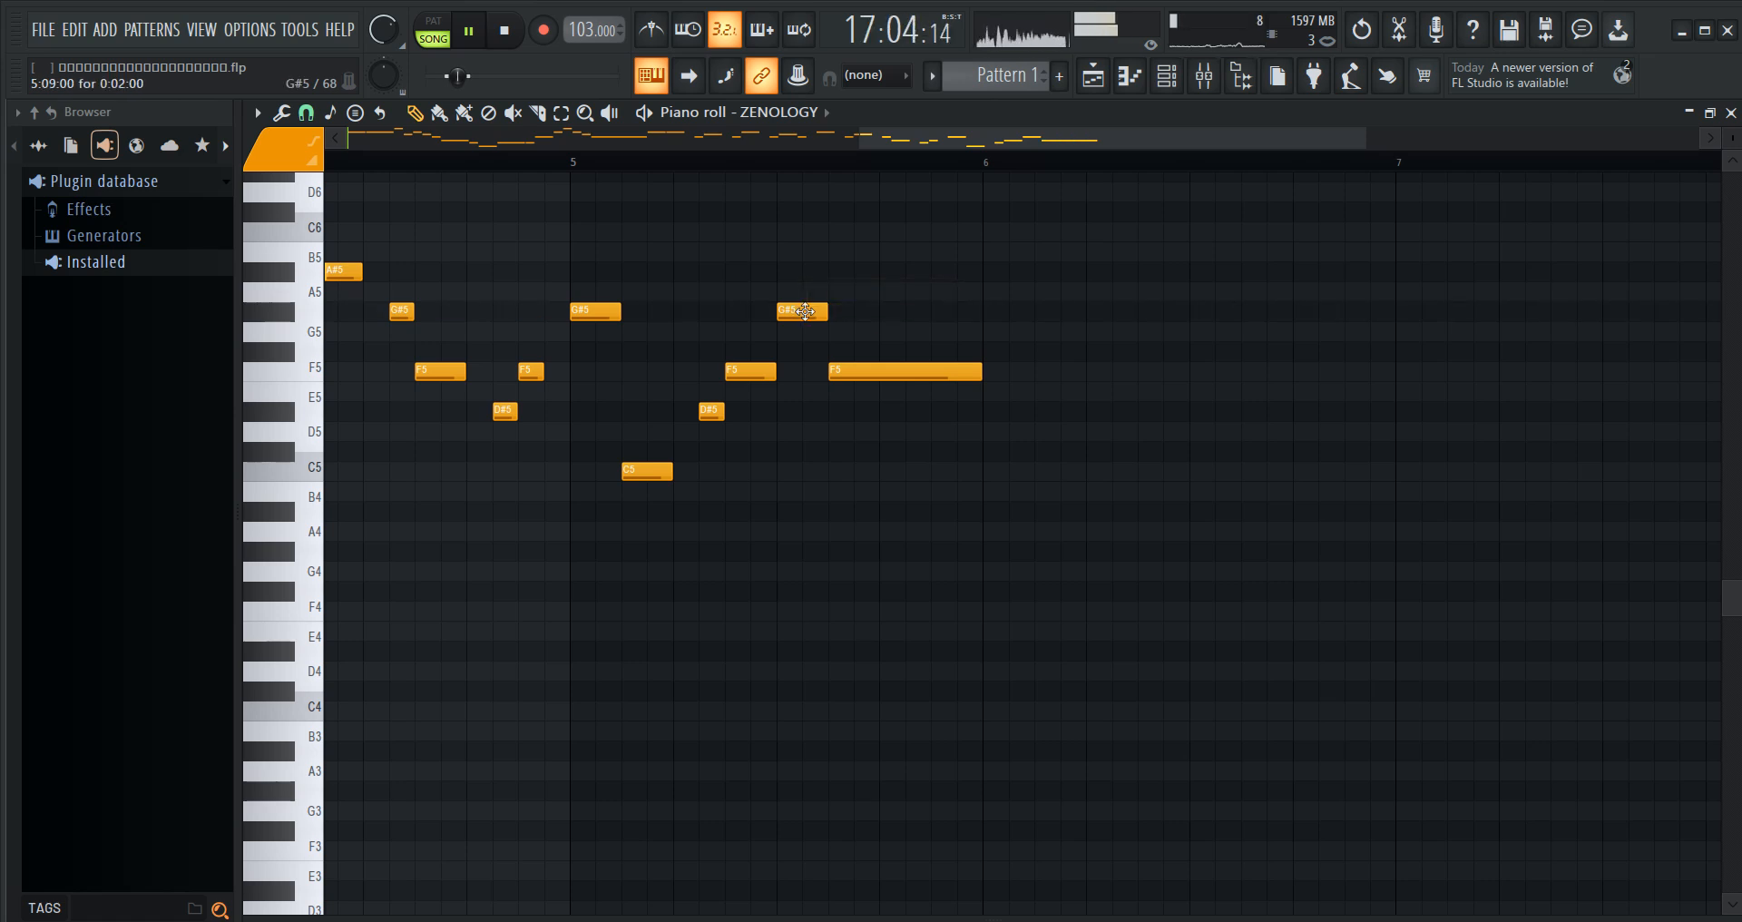
key(space)
- Add a two-step G#5 on step 1 and a two-step C5 on step 3 of bar 6
click(994, 311)
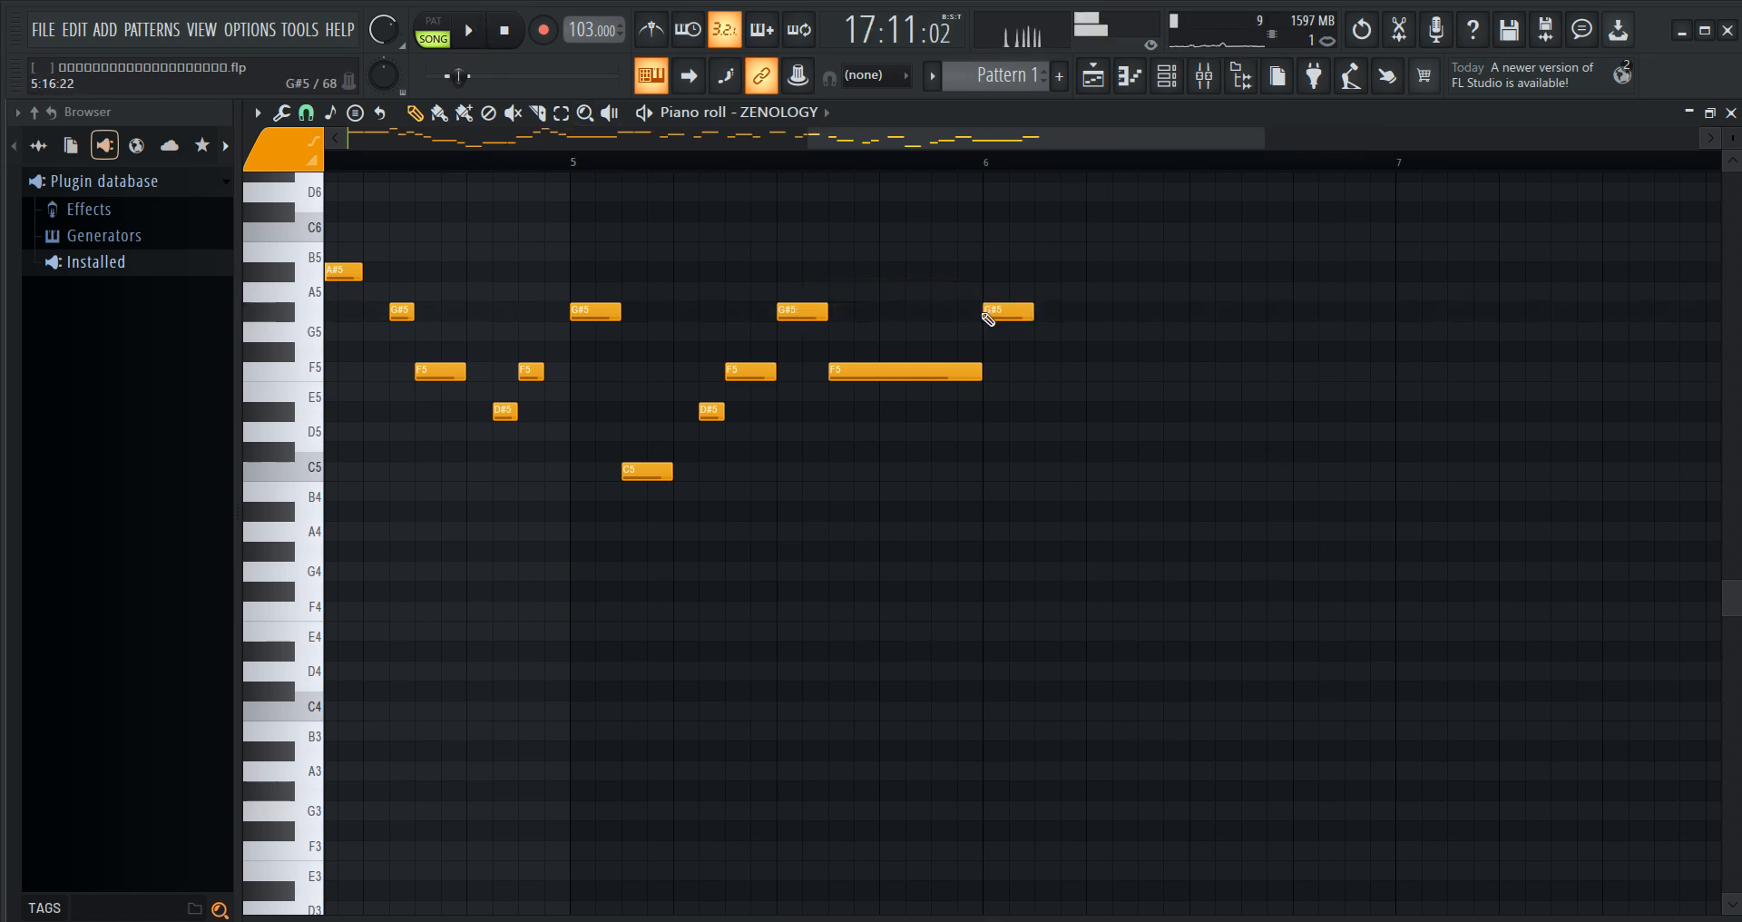
drag(966, 138, 1009, 170)
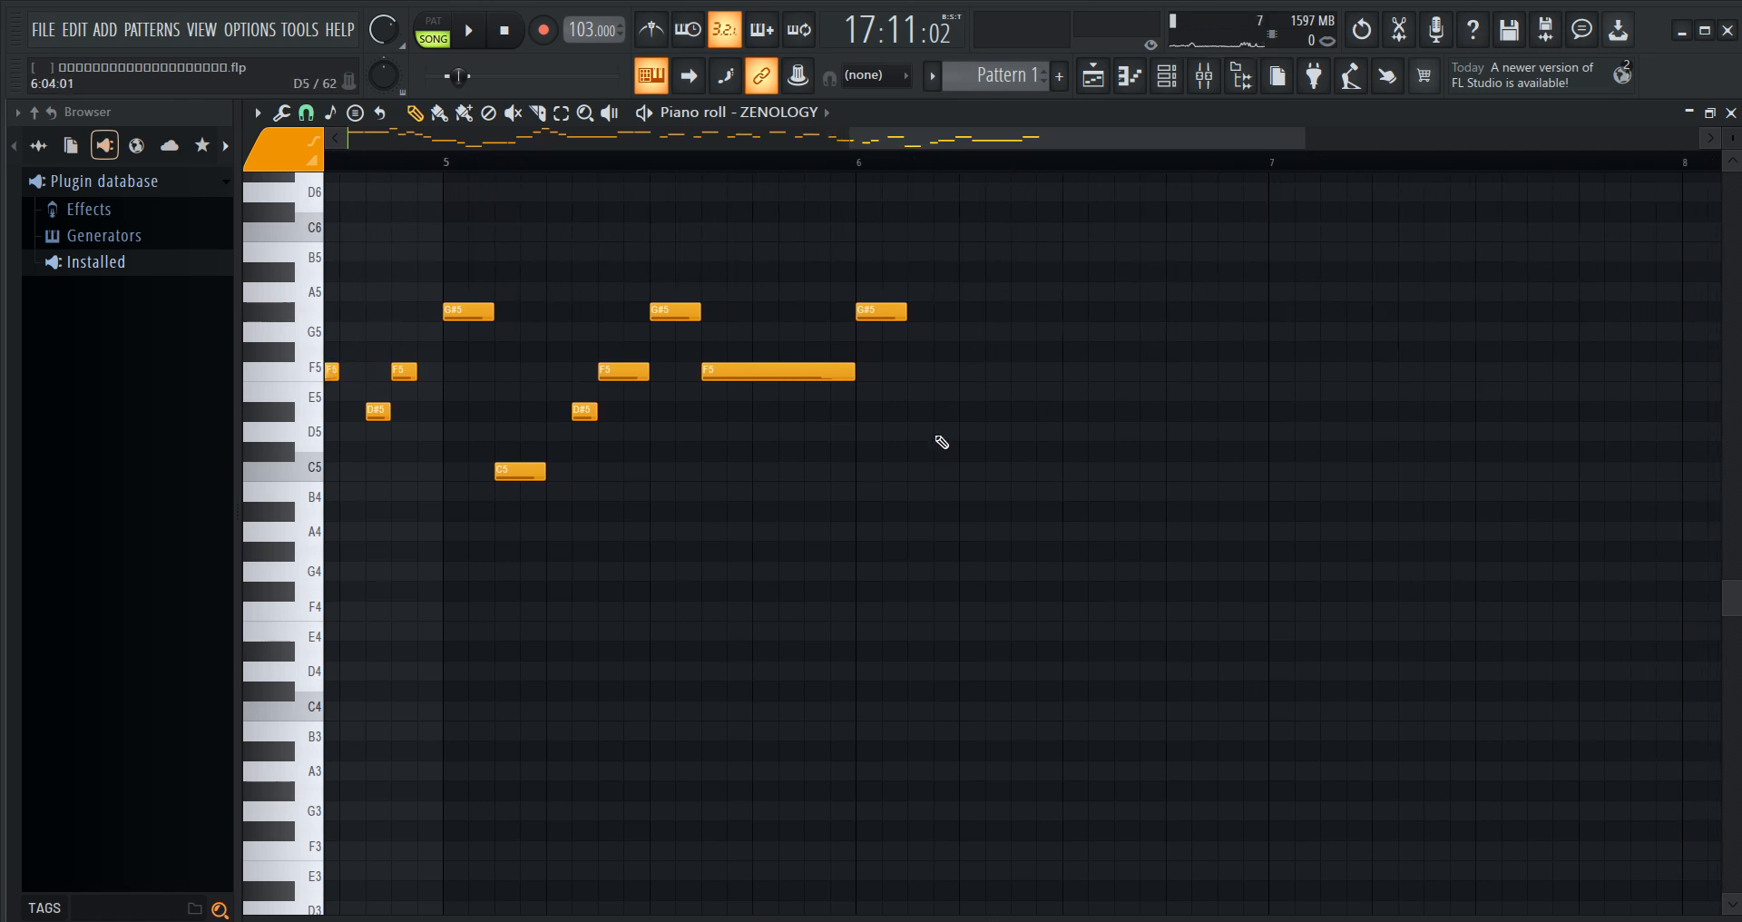
click(912, 471)
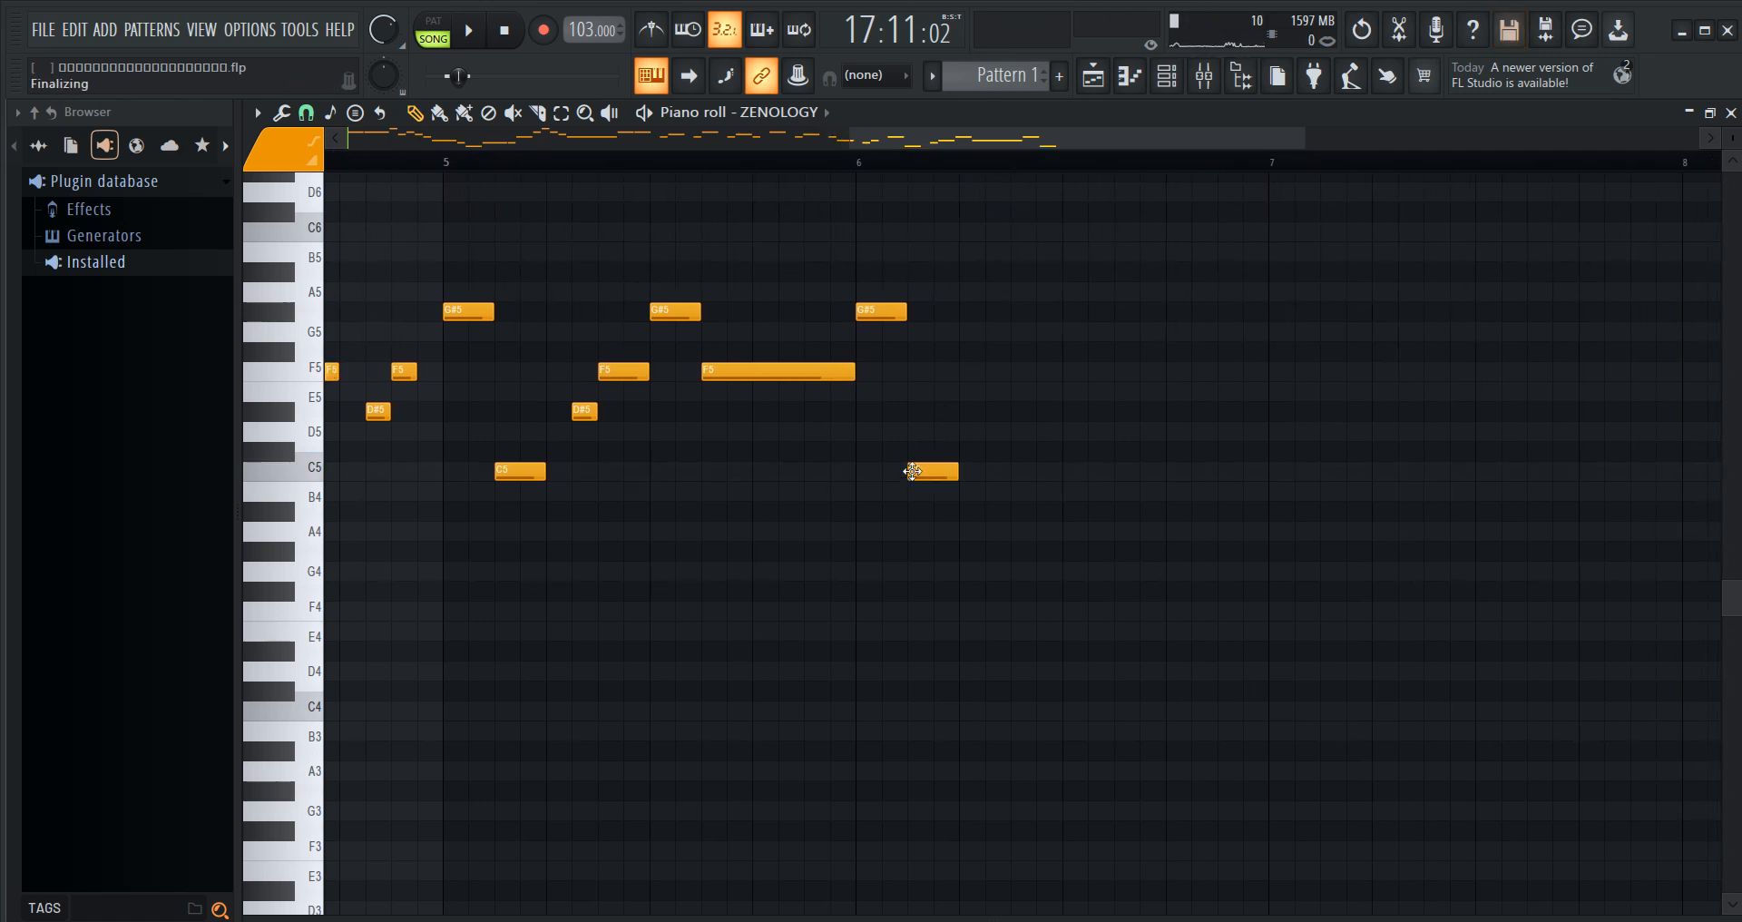
- Add one-step D#5, F5, D#5 and G#5 notes on steps 6, 7, 8 and 9 of bar 6
click(998, 413)
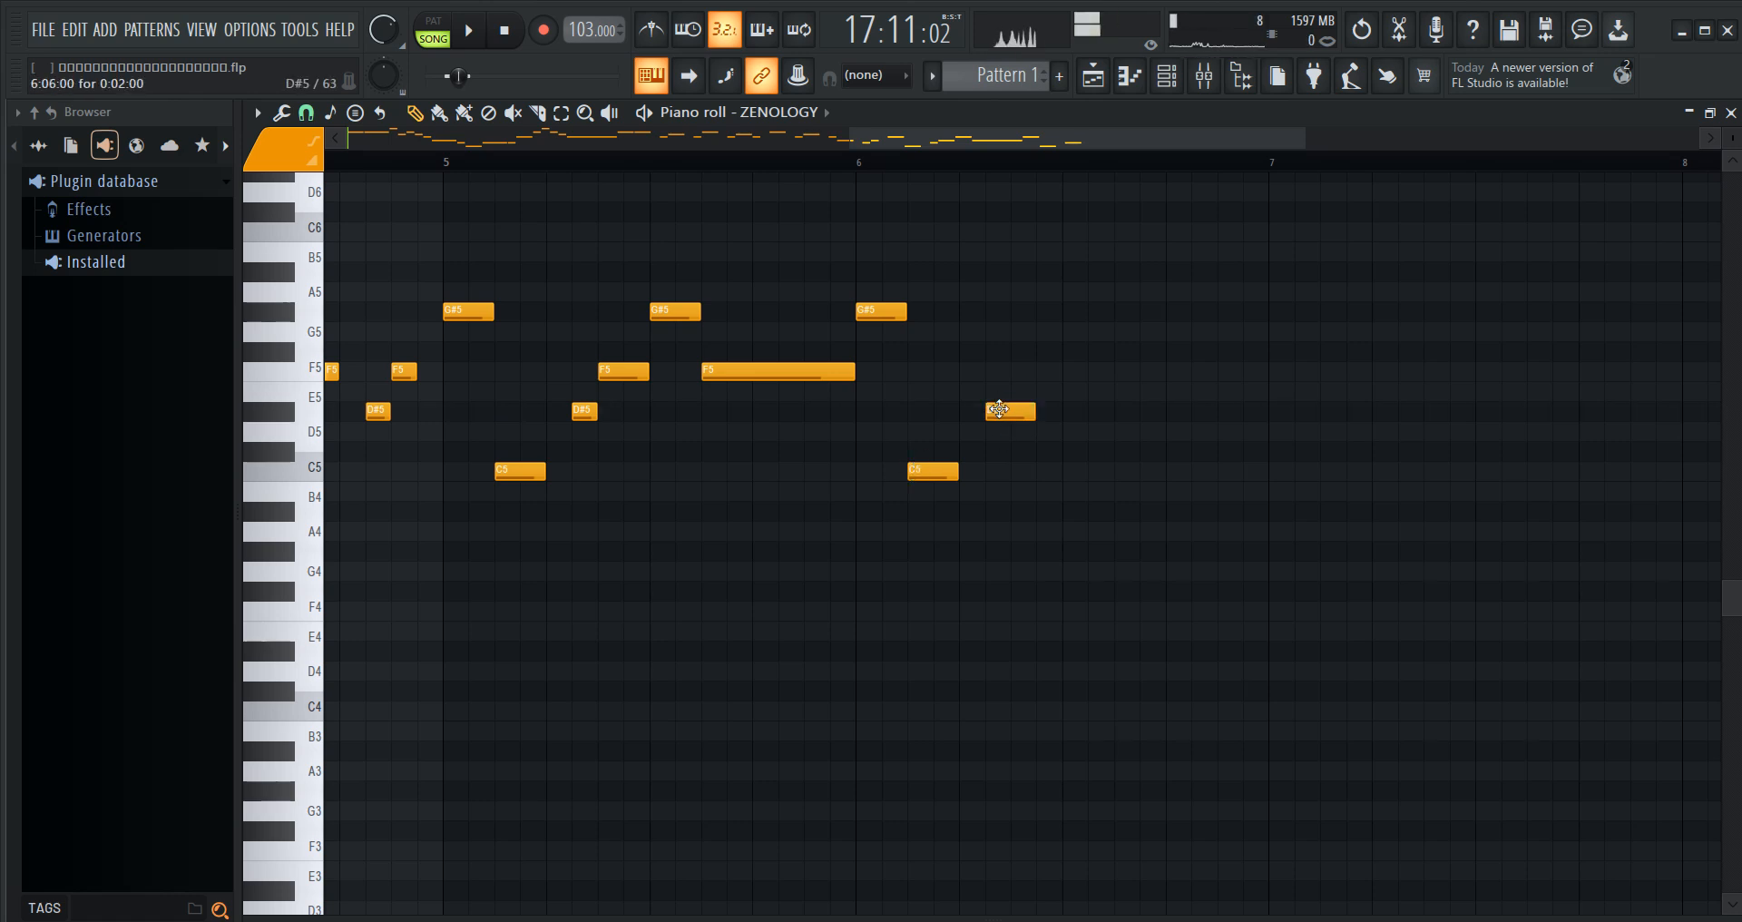
click(1021, 372)
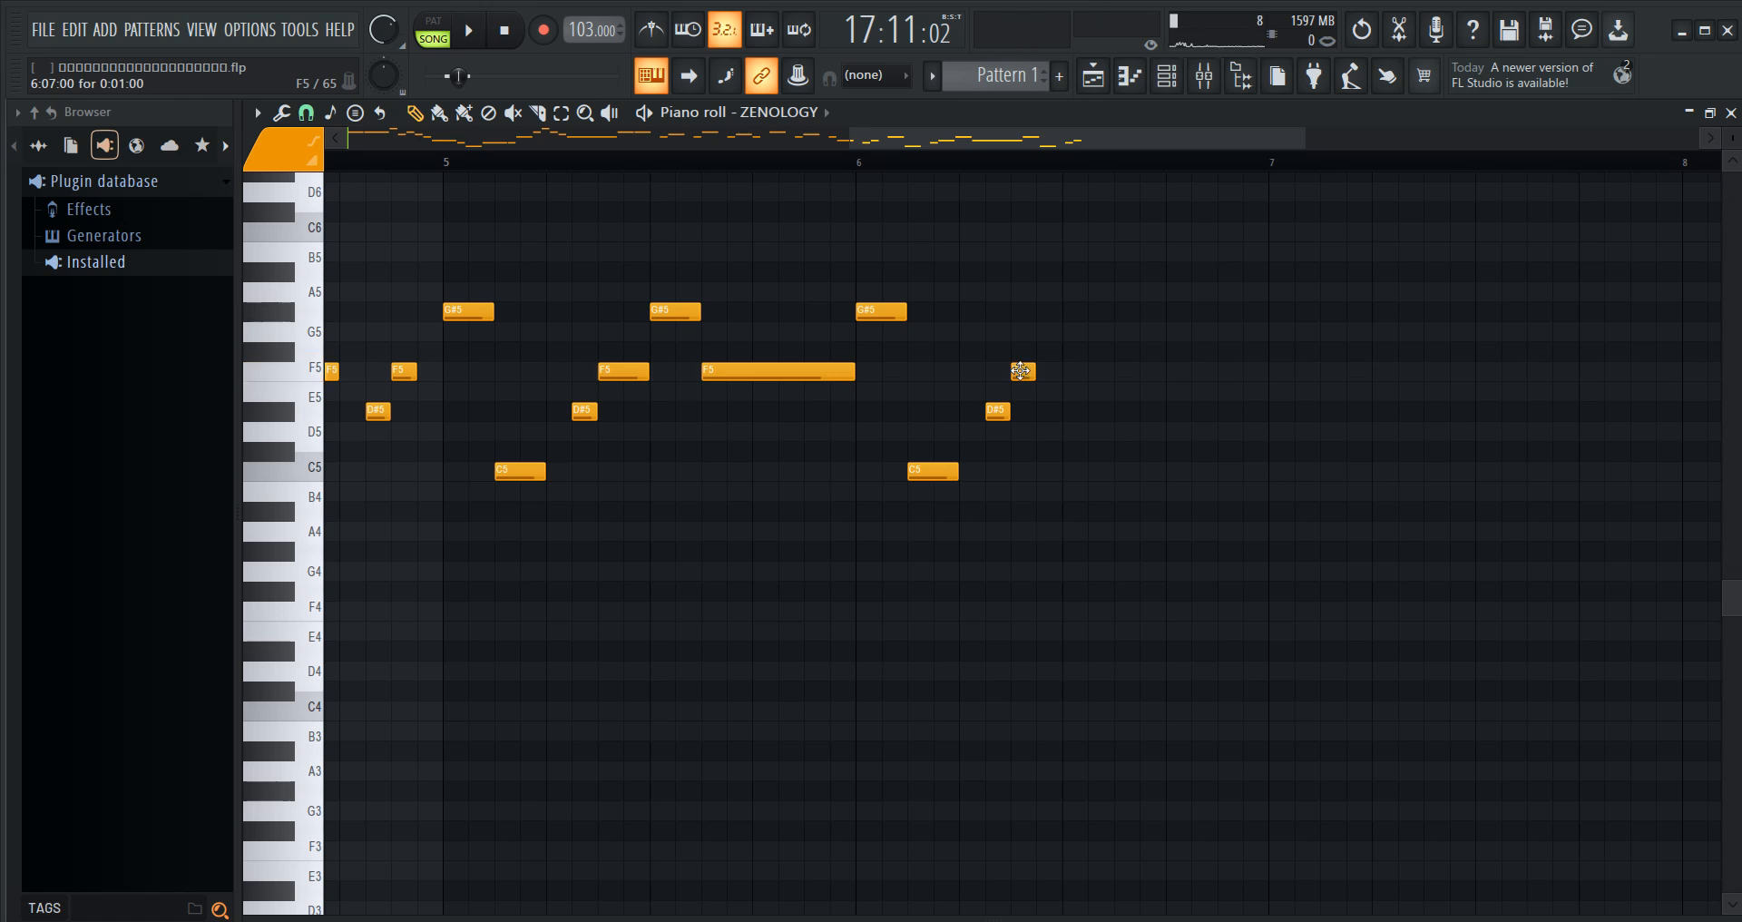
click(1042, 412)
click(1071, 314)
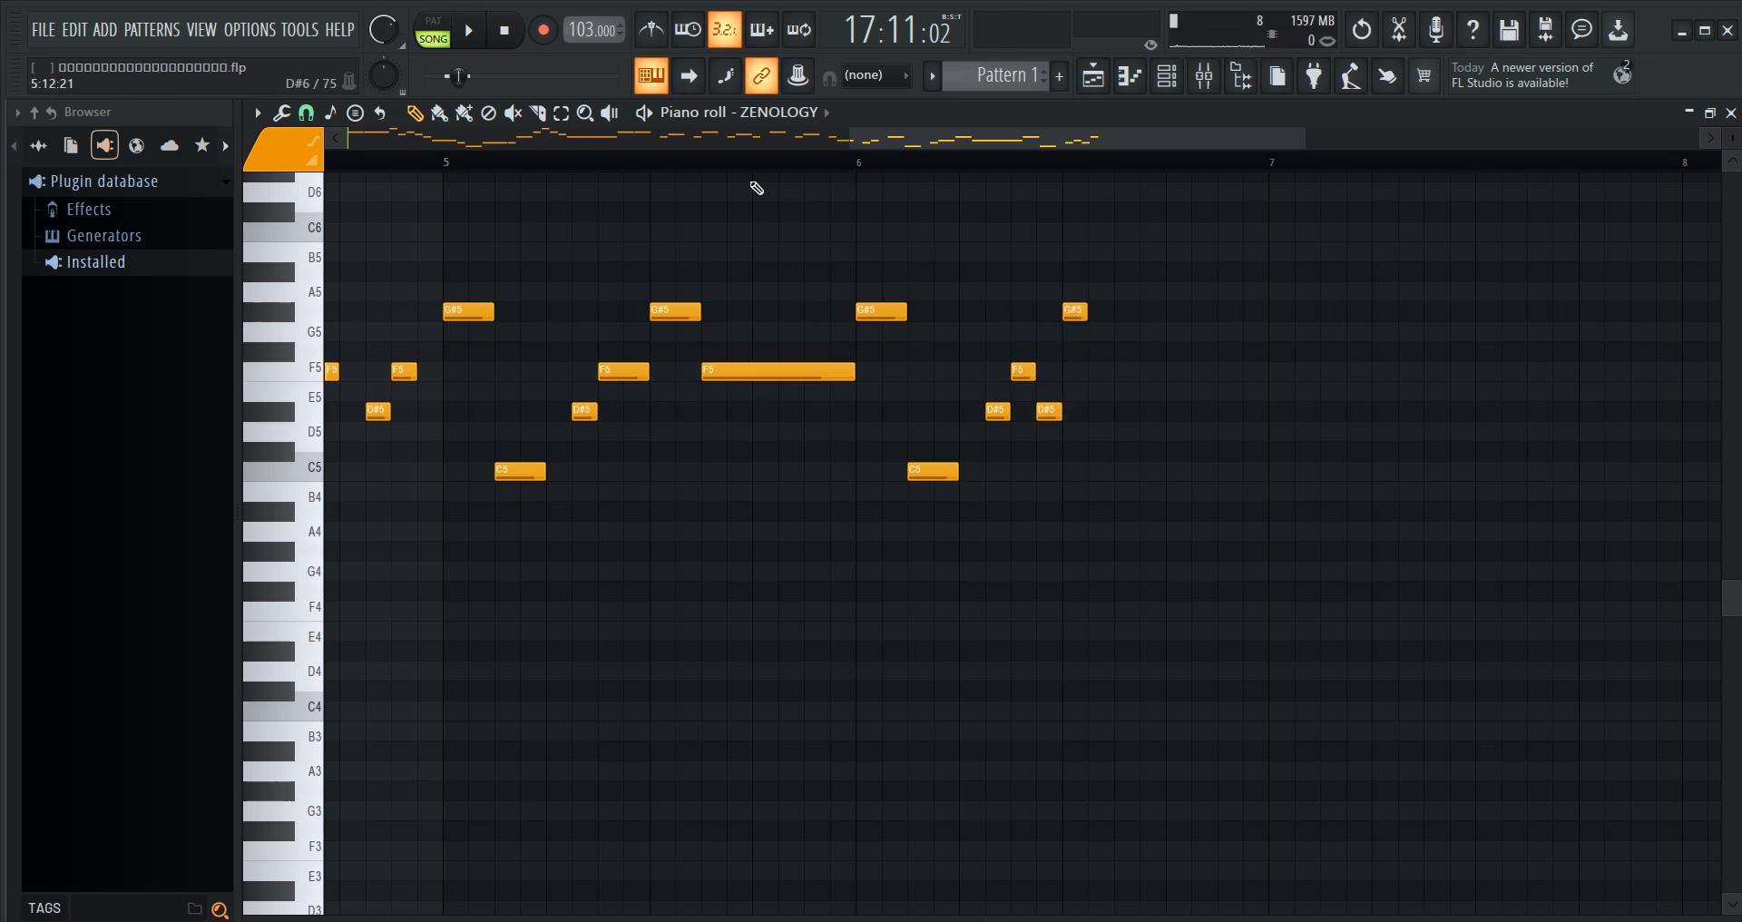
- Replay the song from the end of bar 5 and pause it near the end of bar 6
click(476, 53)
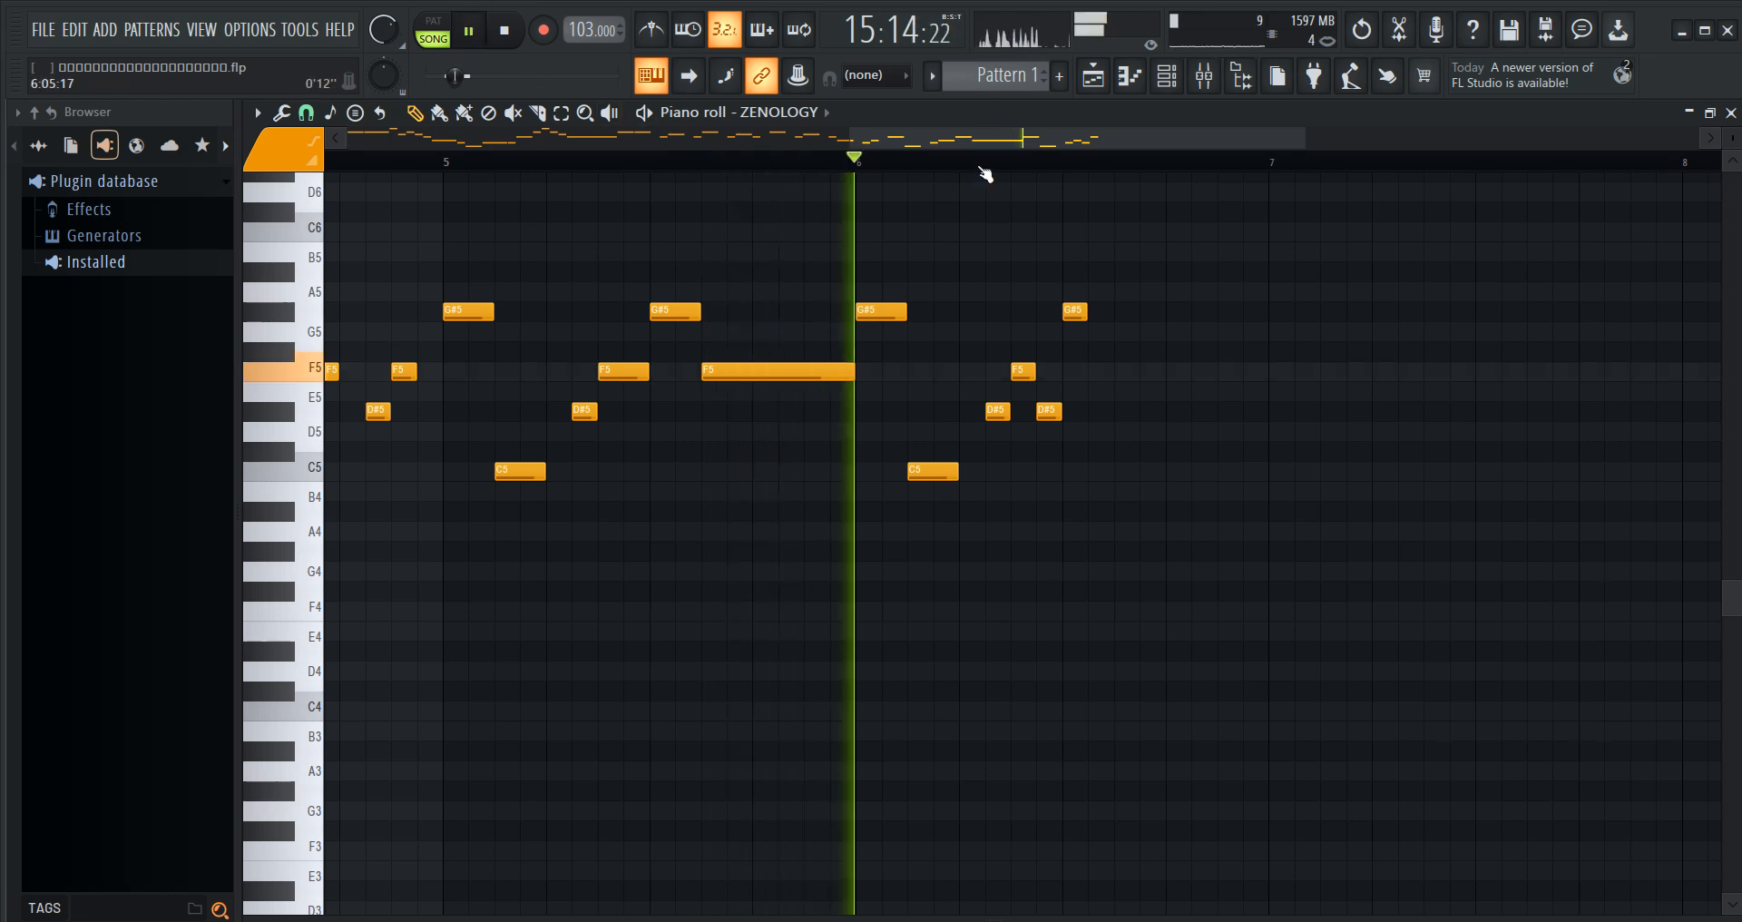
scroll(862, 143, up, 1)
click(471, 32)
- Add a four-step F5 on step 11 of bar 6 and replay the song across bar 6
click(838, 372)
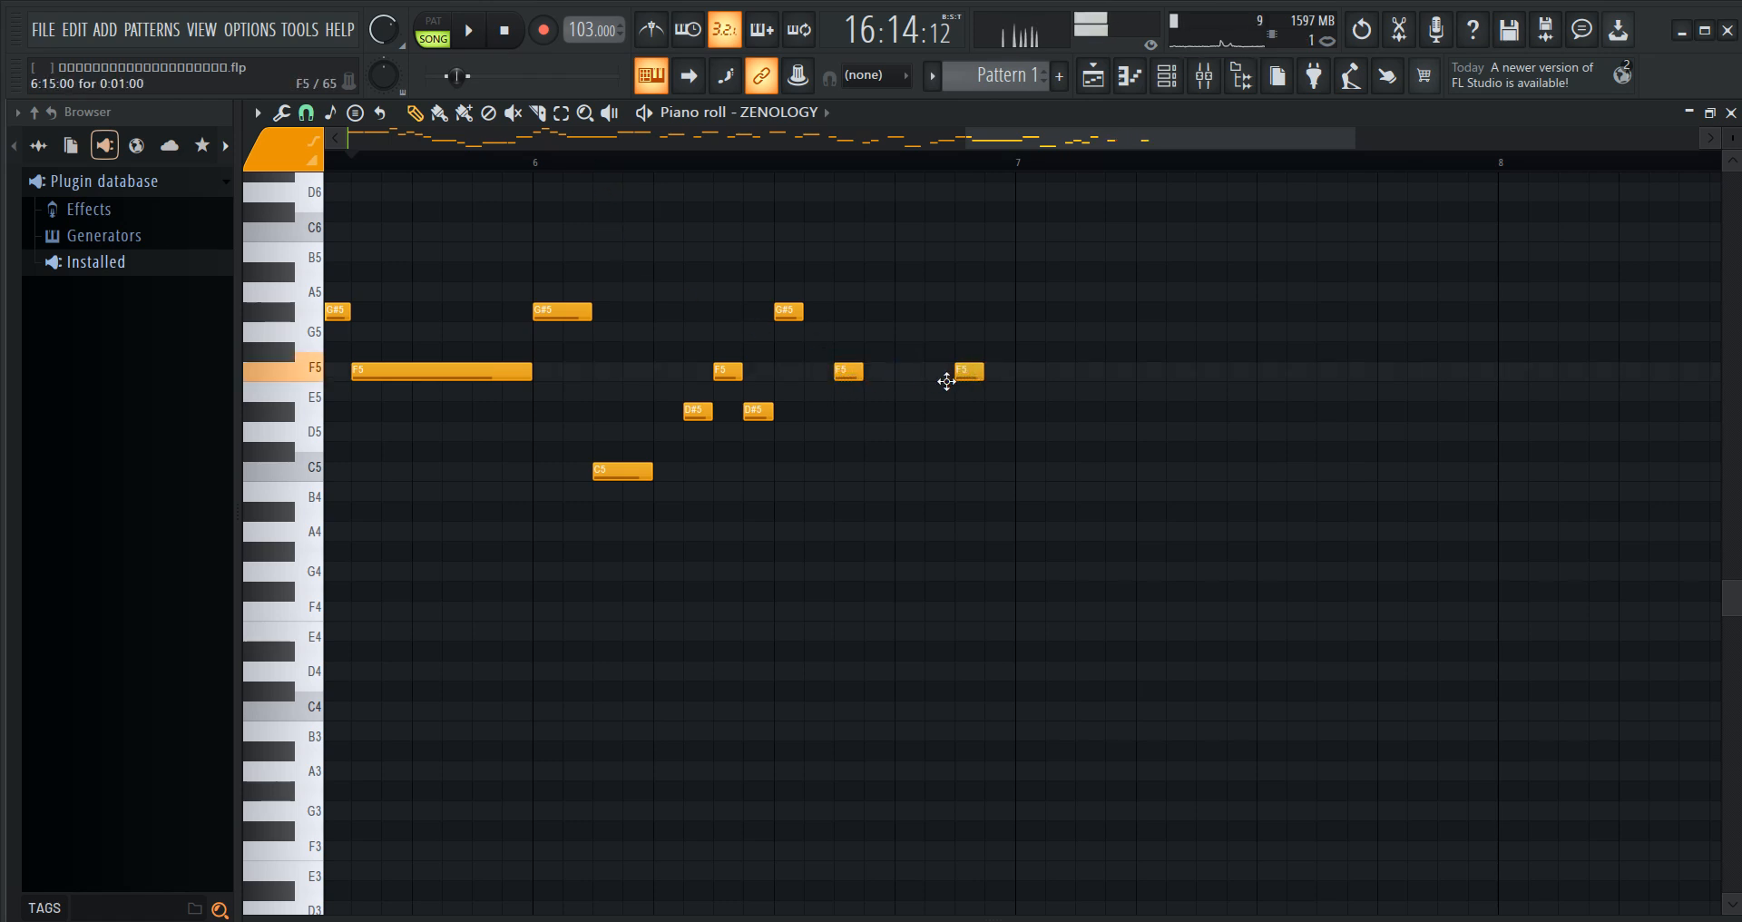
drag(860, 375, 952, 375)
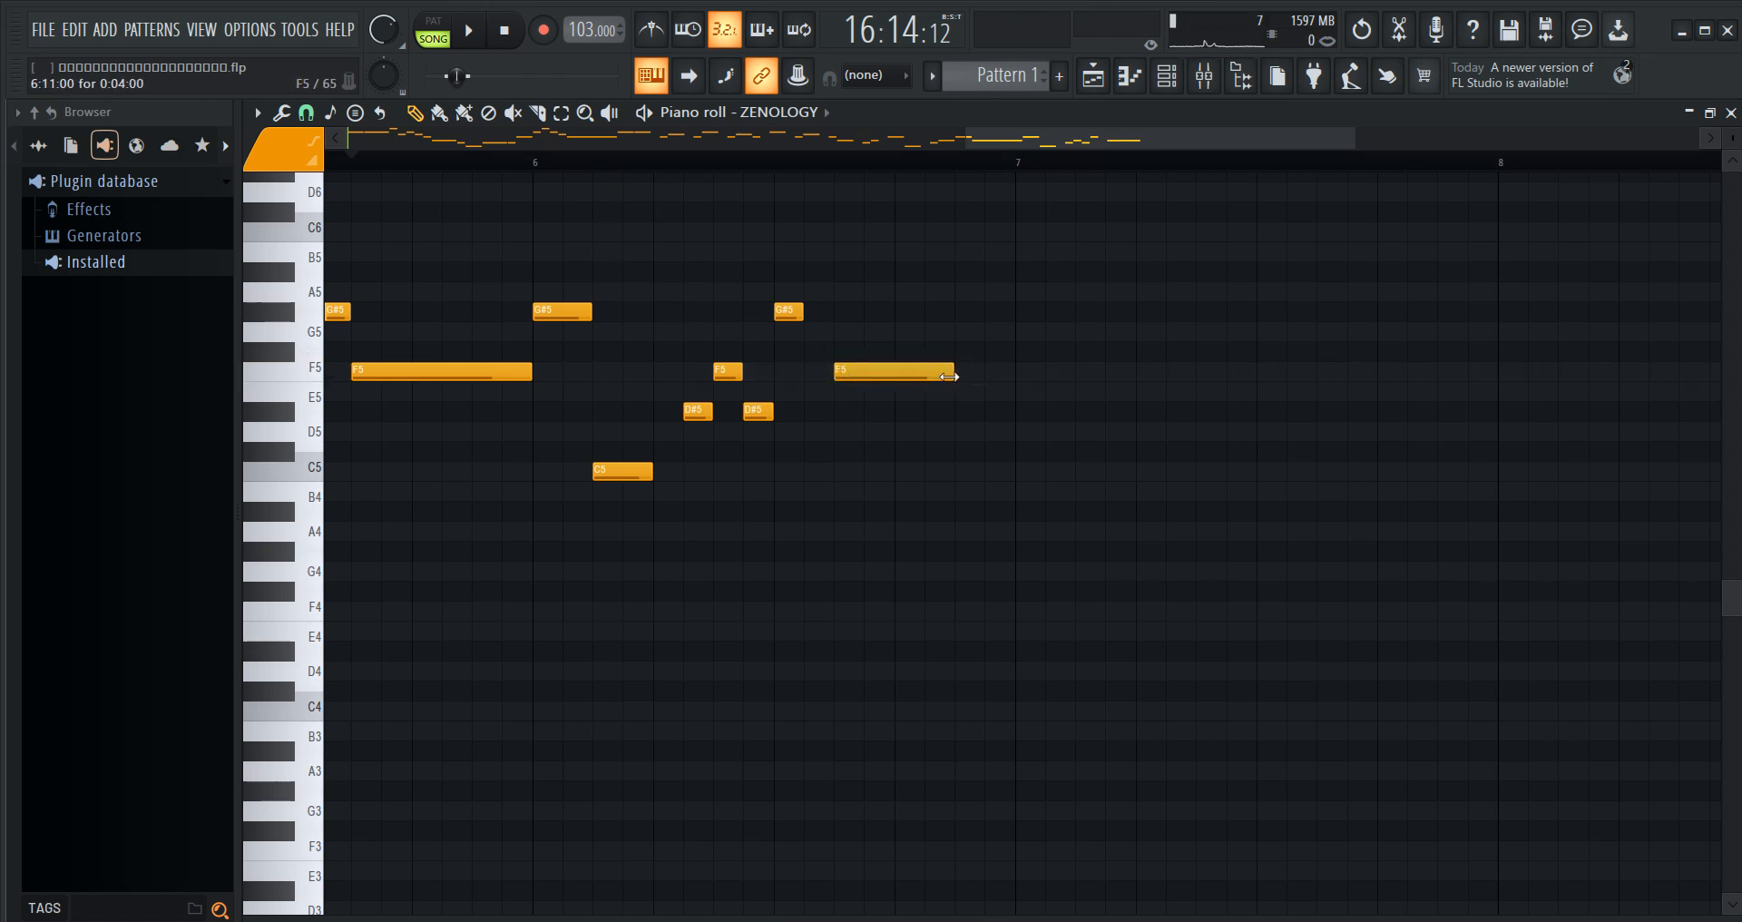
click(467, 30)
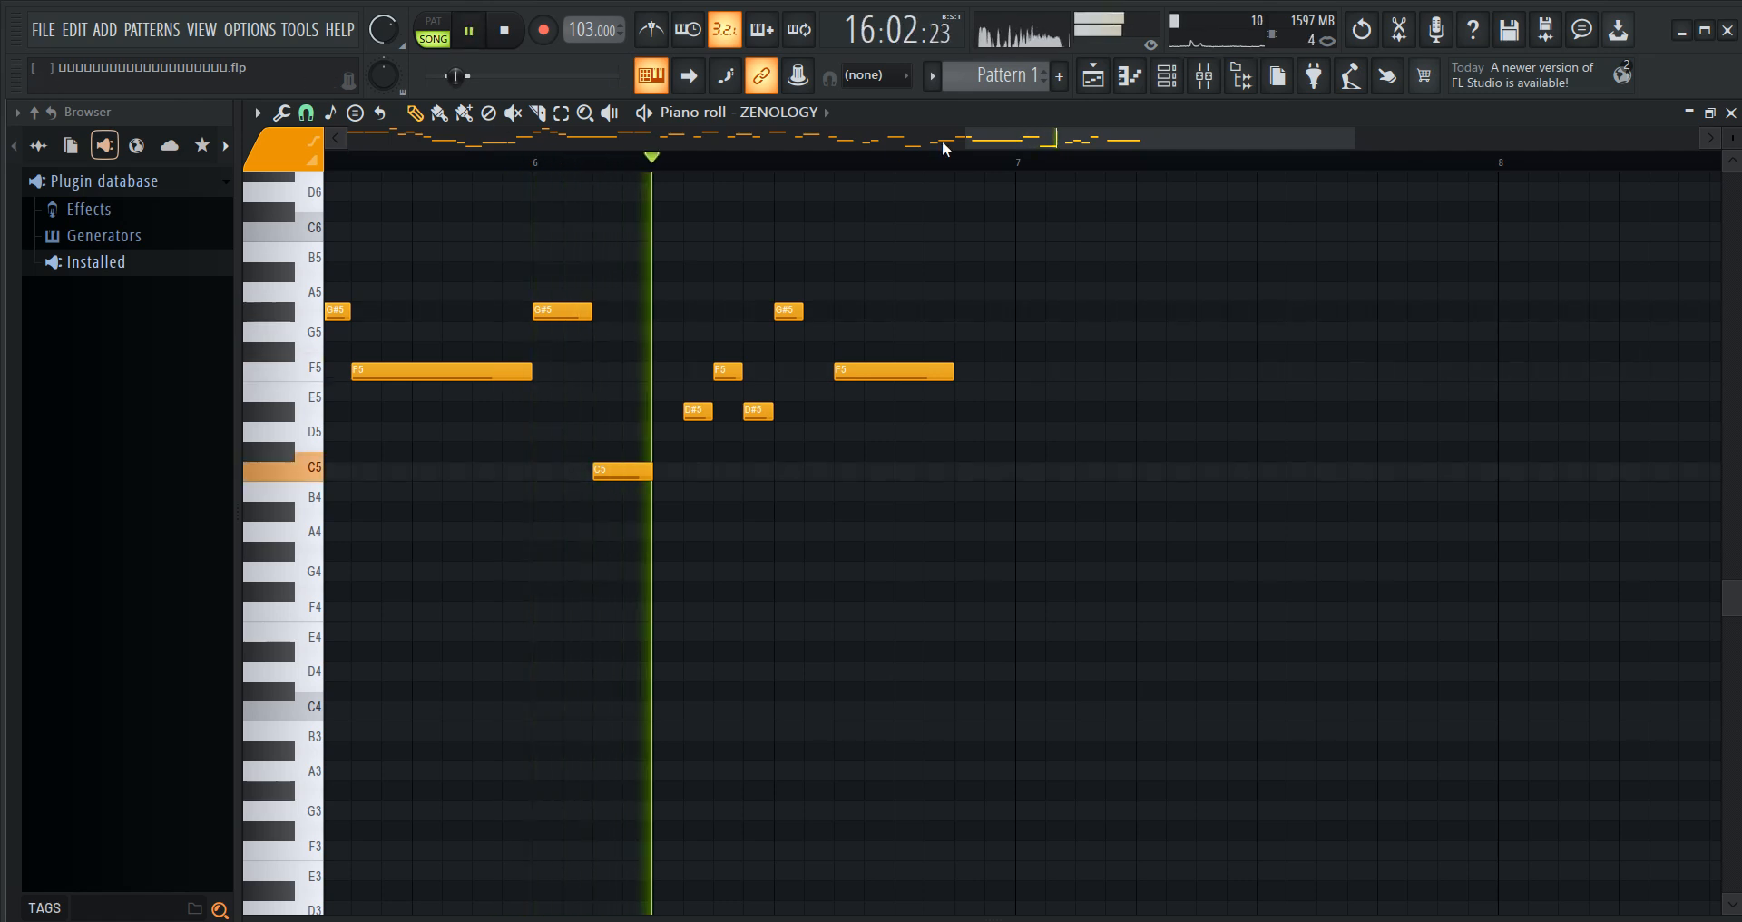
click(466, 31)
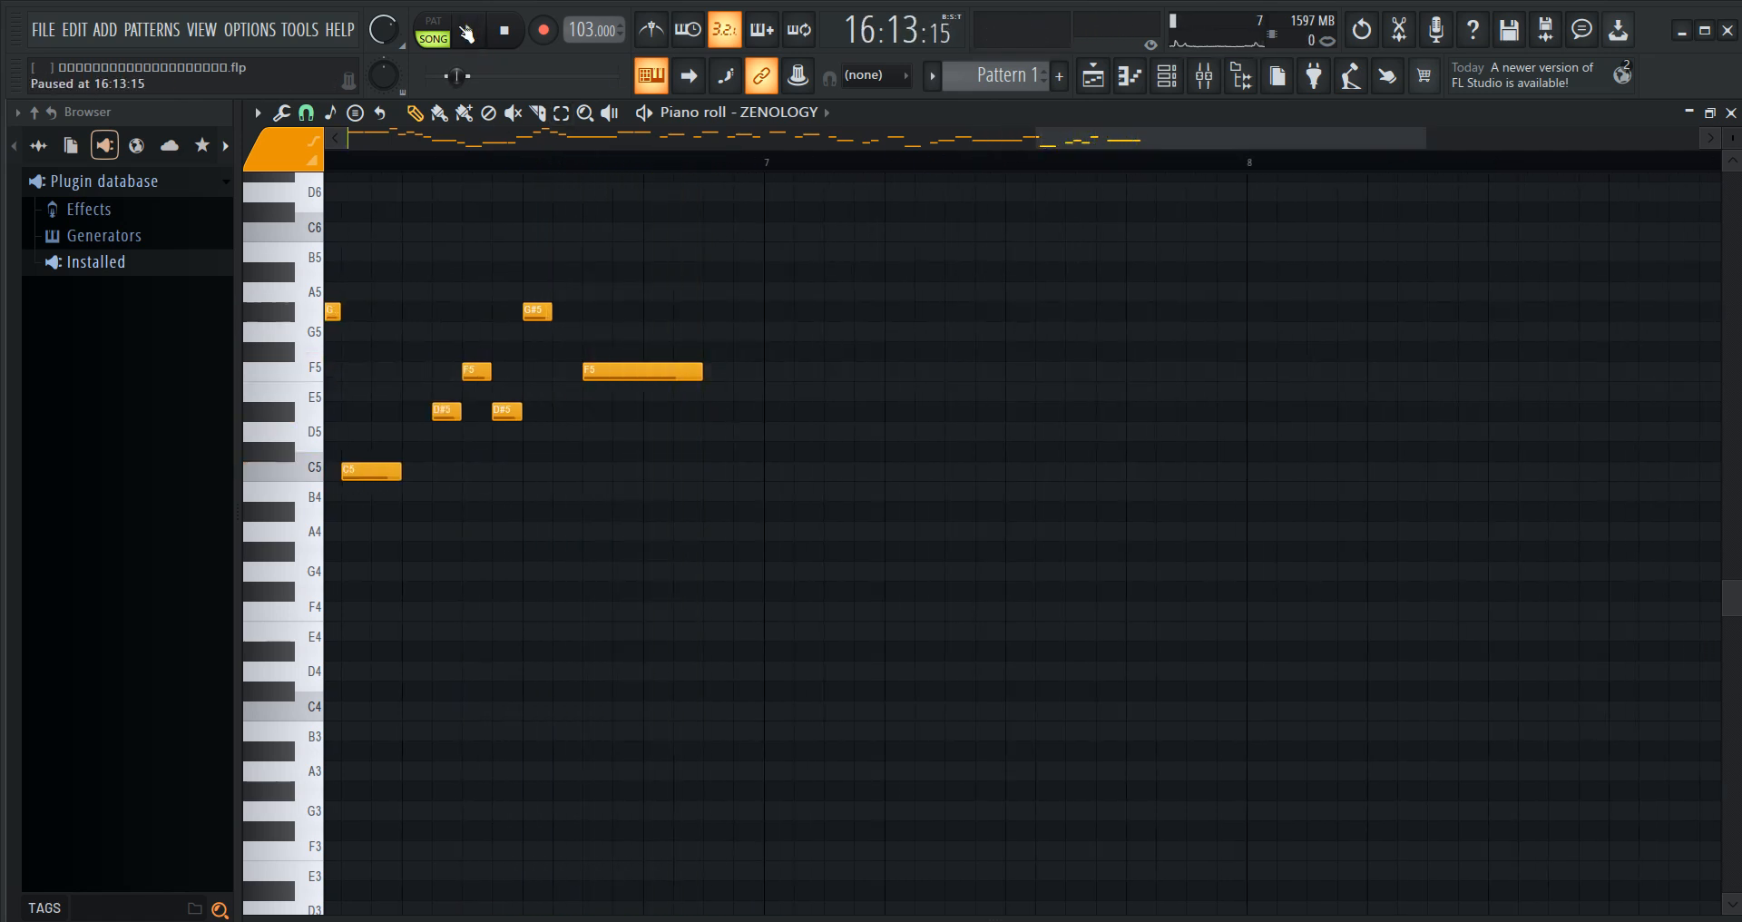
- Add a four-step C6 on step 15 of bar 6 and a two-step A#5 on step 3 of bar 7
click(727, 238)
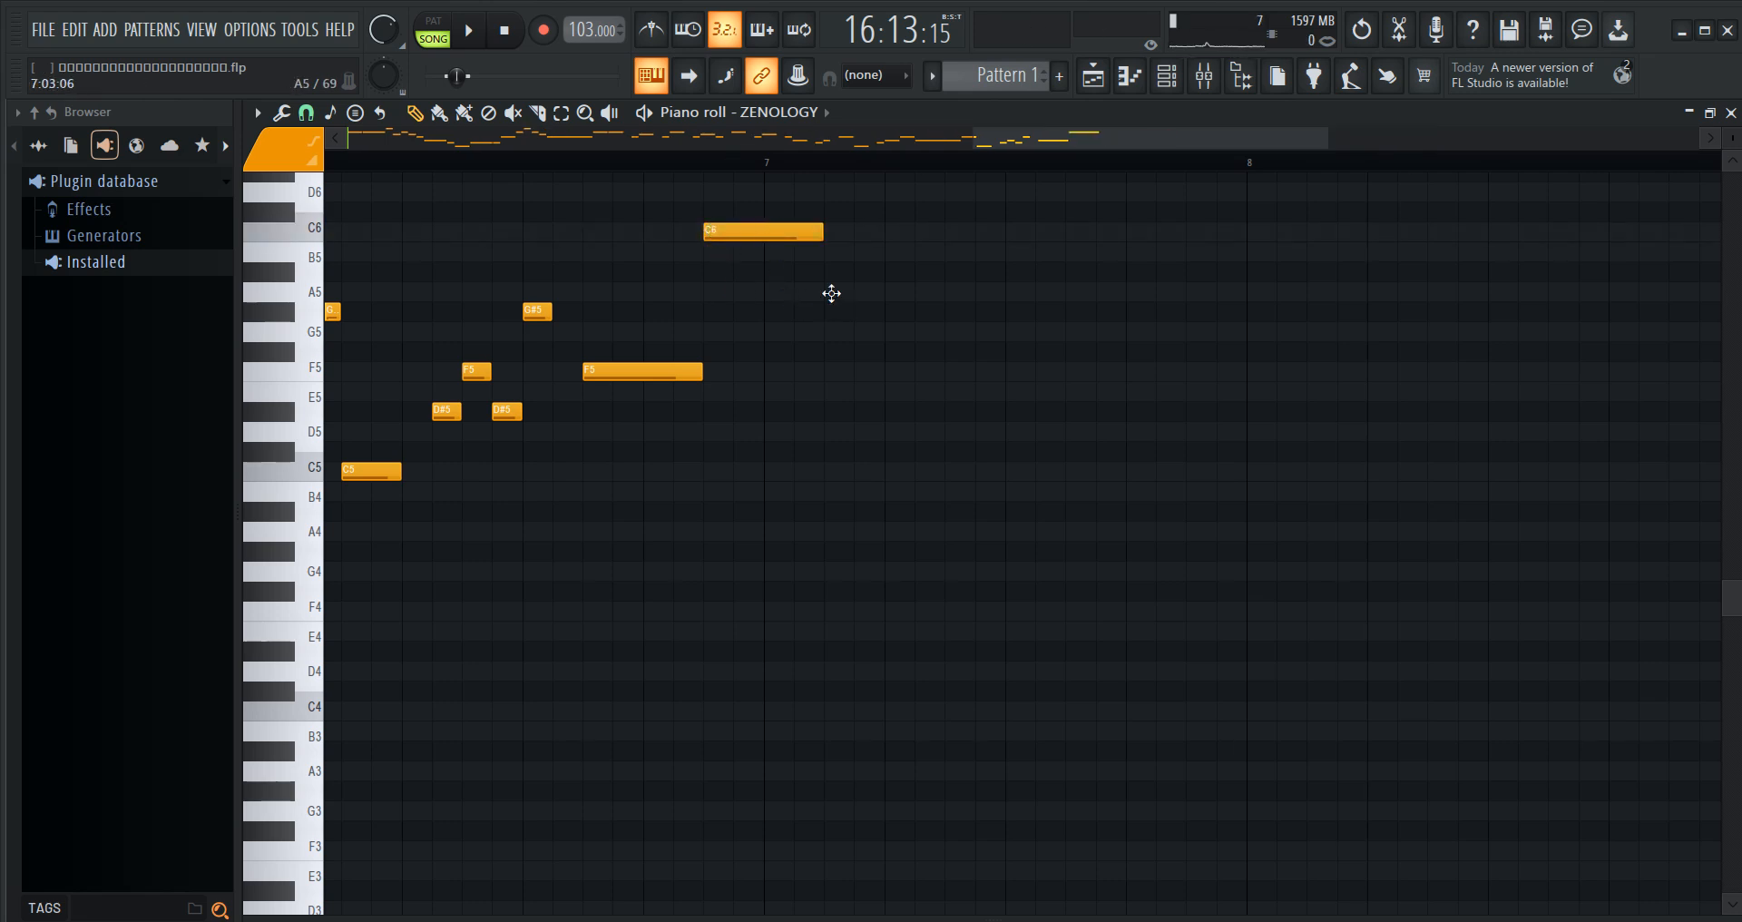
click(839, 300)
drag(871, 284, 880, 258)
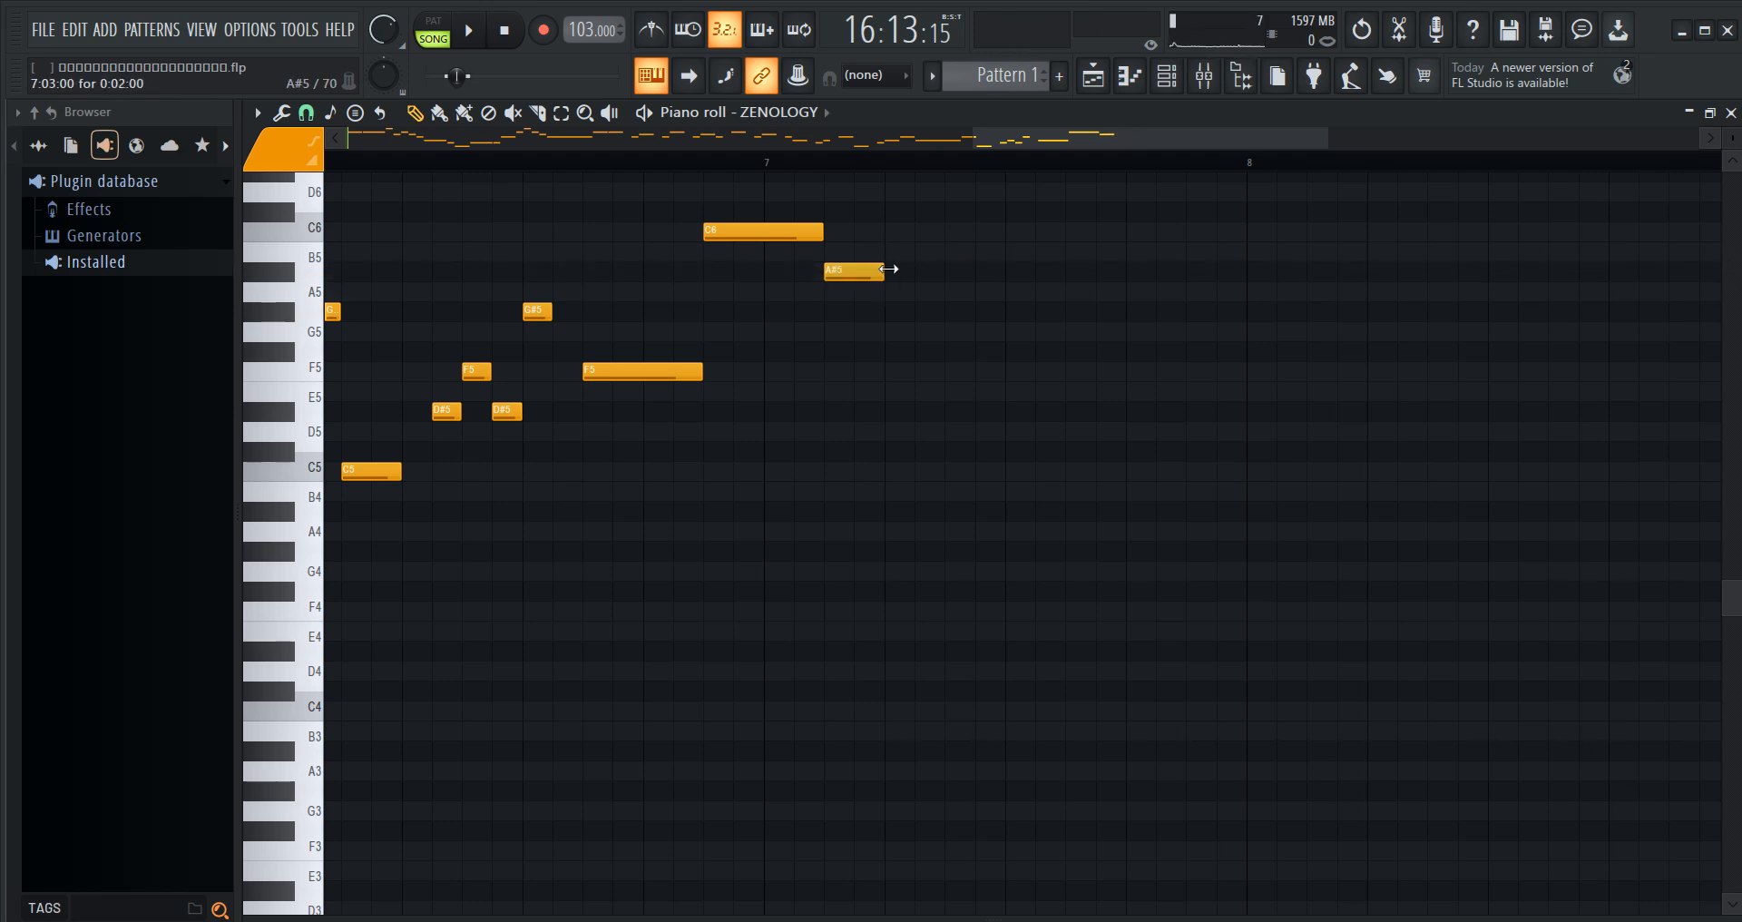
- Add one-step G#5, F5 and G#5 notes on steps 6, 7 and 8 of bar 7, and play the song from the end of bar 6
click(929, 315)
click(944, 319)
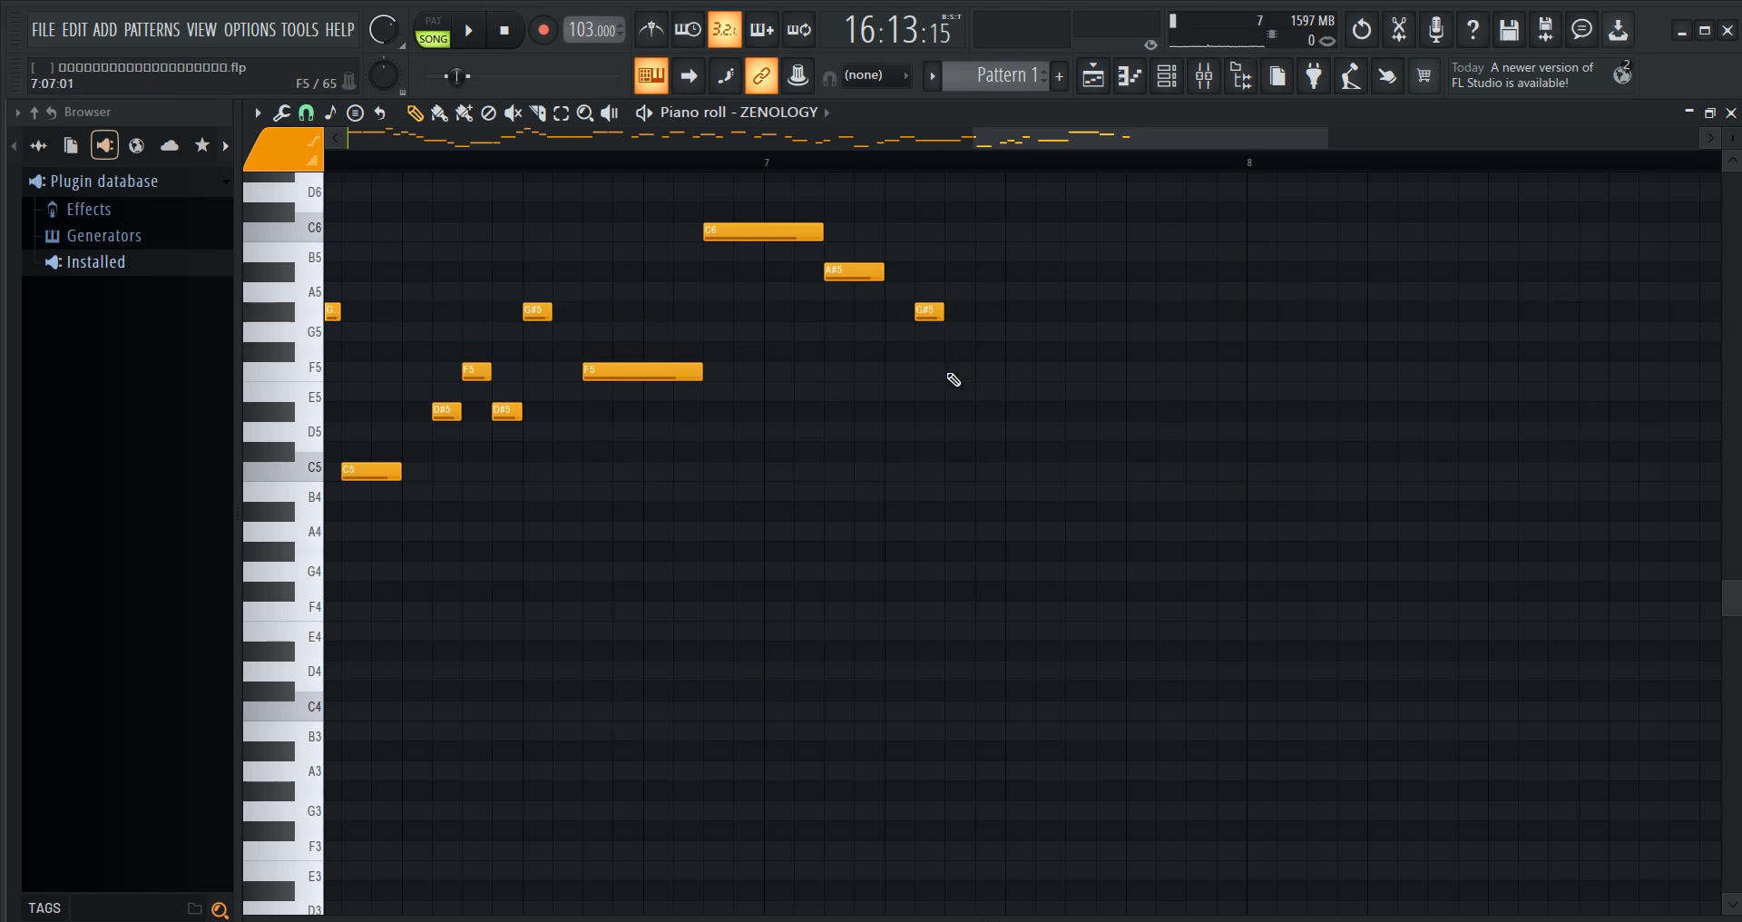
click(952, 372)
click(985, 313)
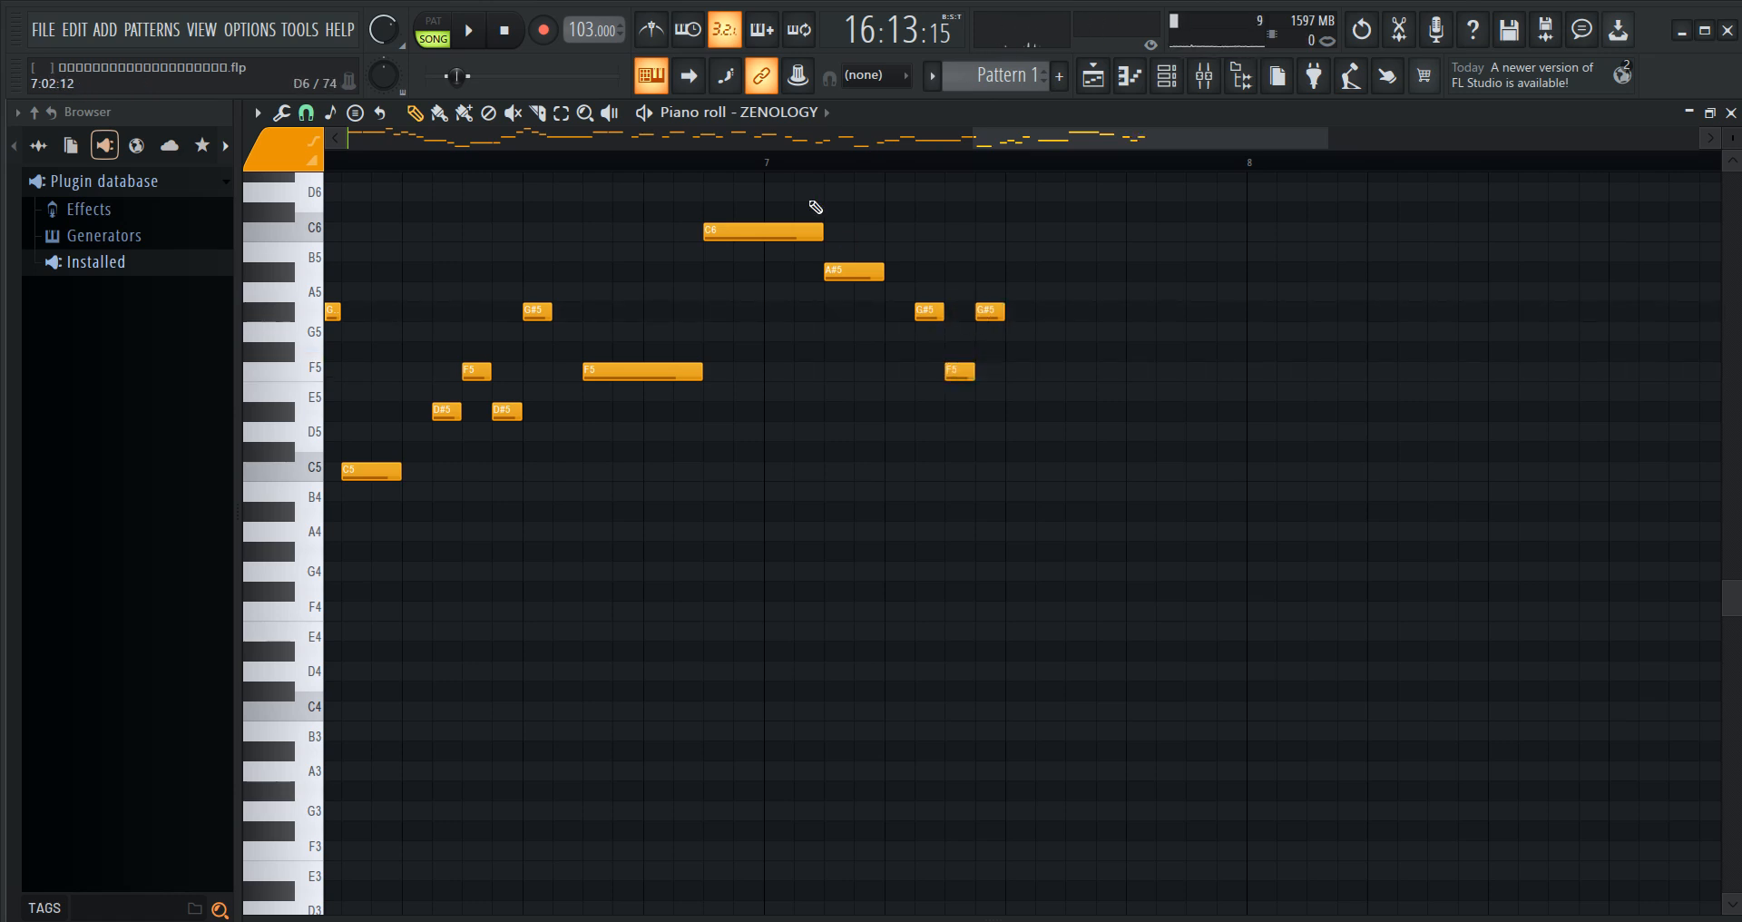
key(space)
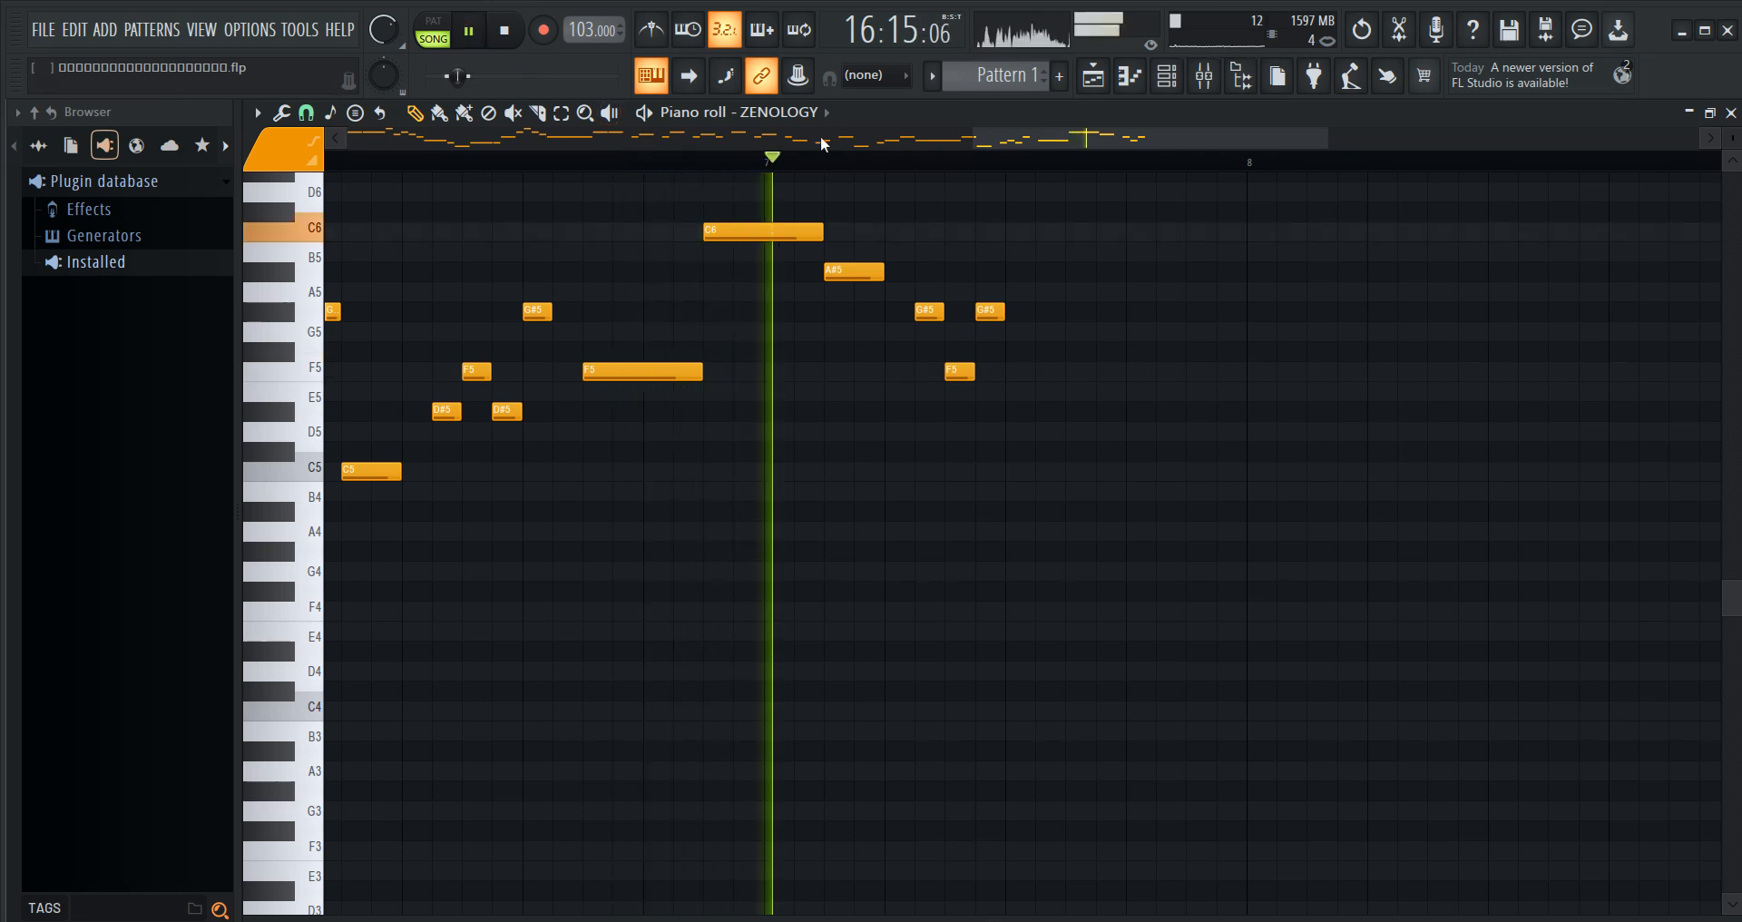
click(469, 30)
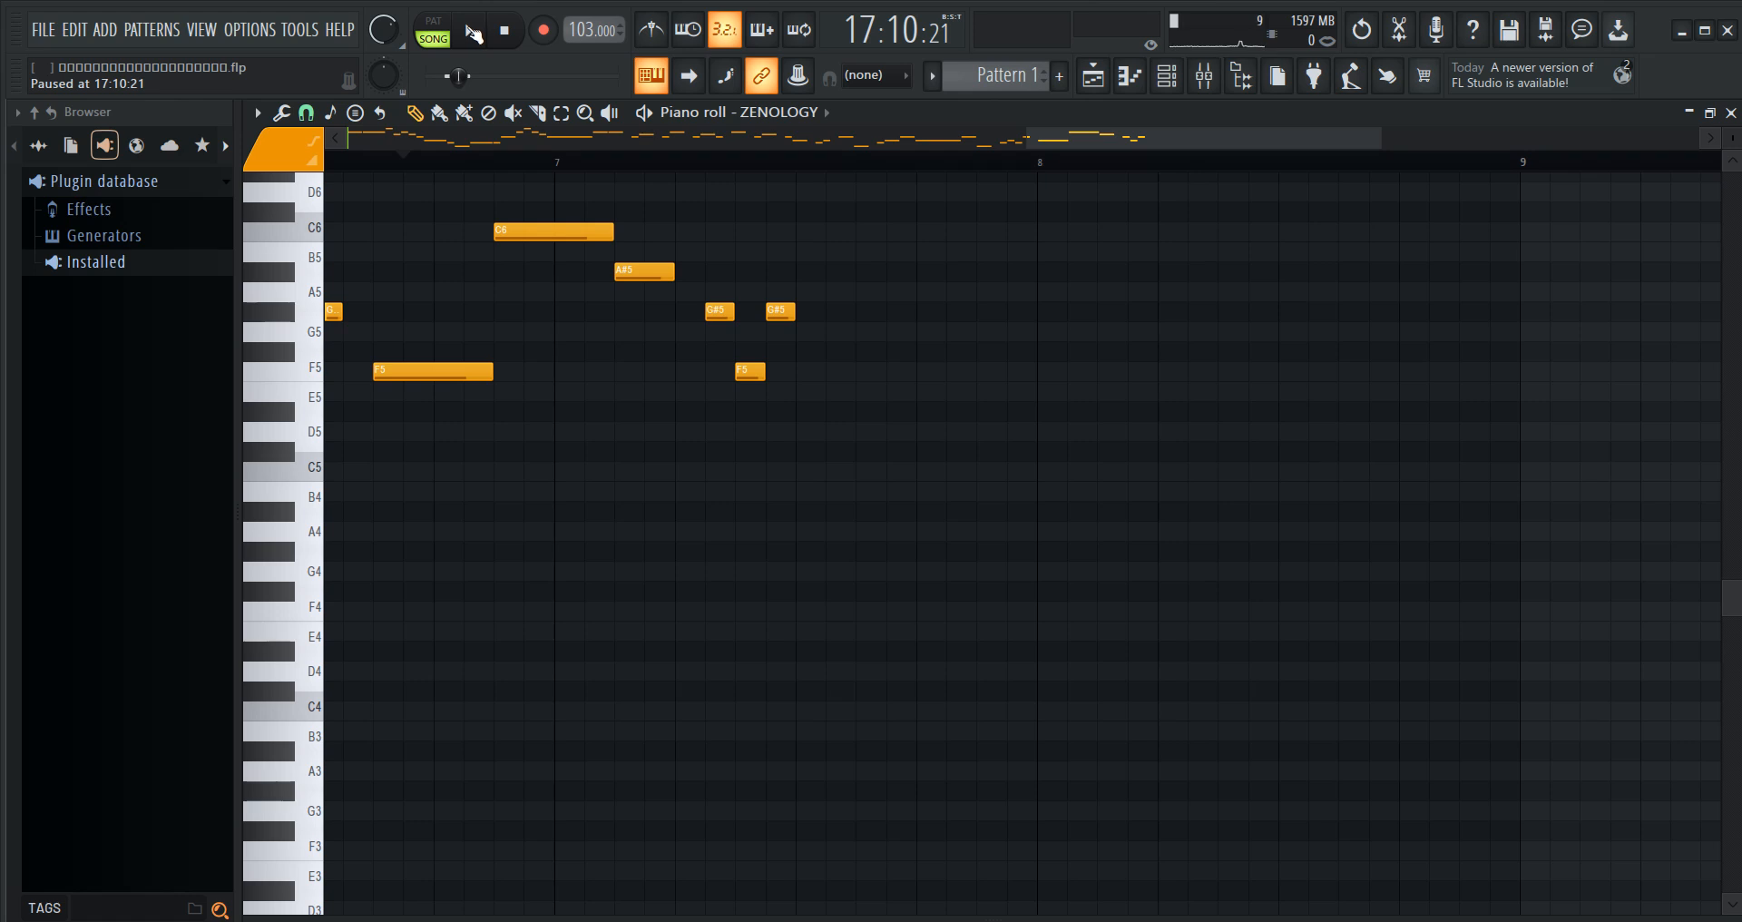
- Add a two-step C6 on step 9 and a six-step A#5 on step 11 of bar 7
click(810, 234)
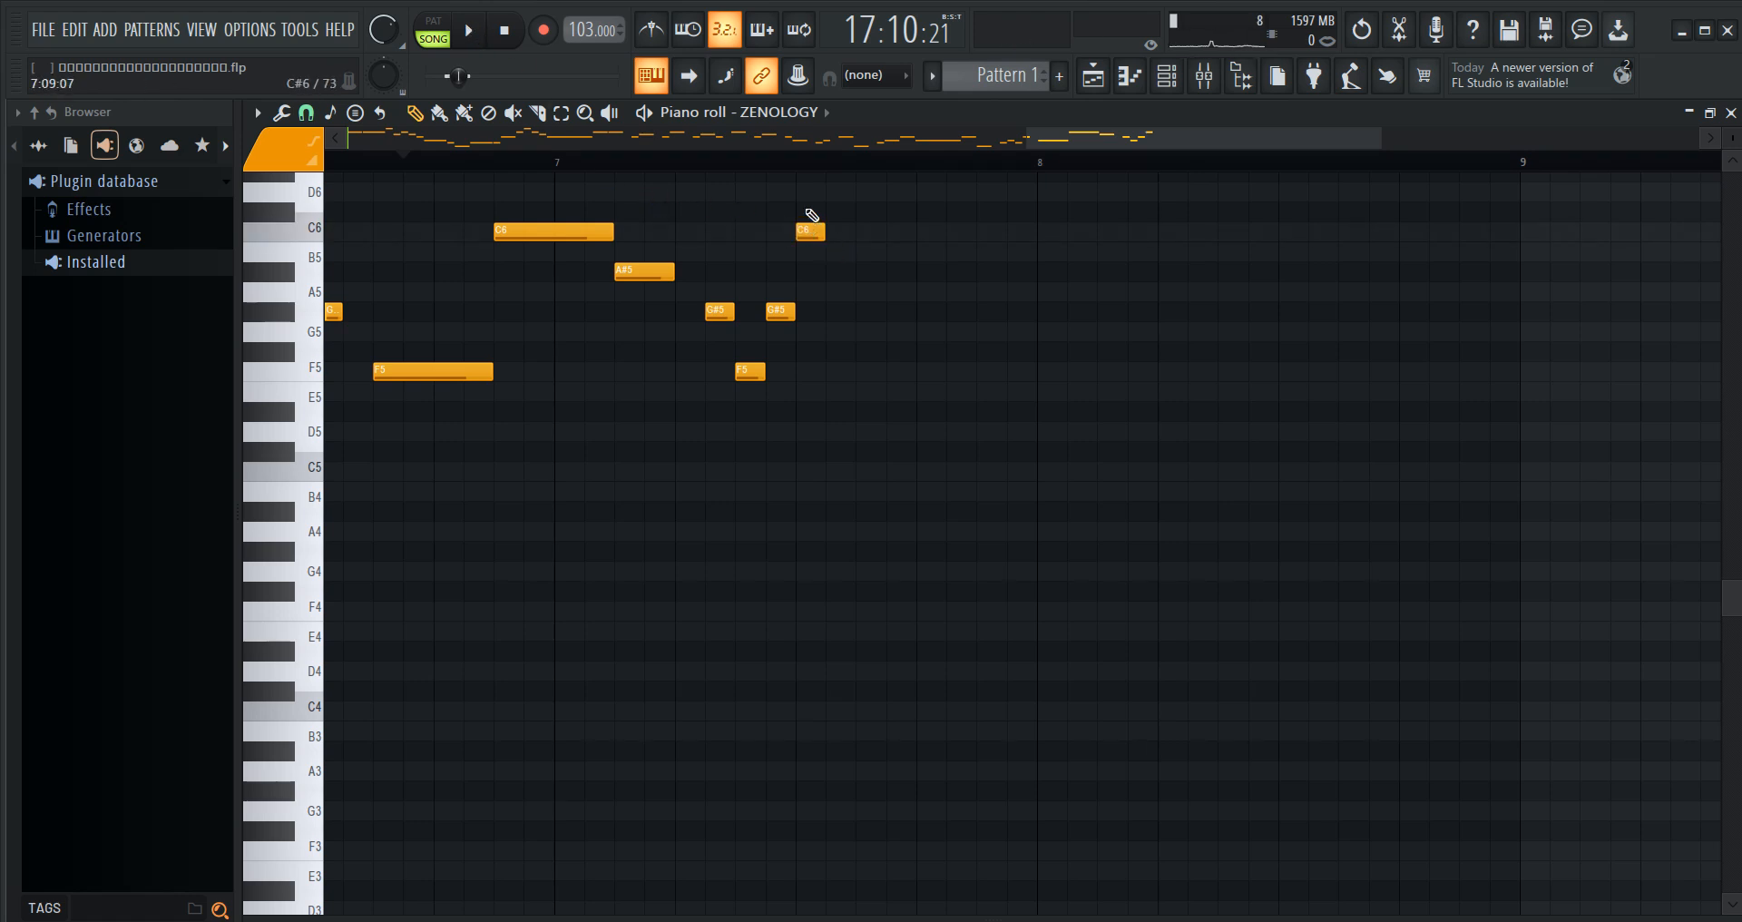
click(802, 230)
click(864, 272)
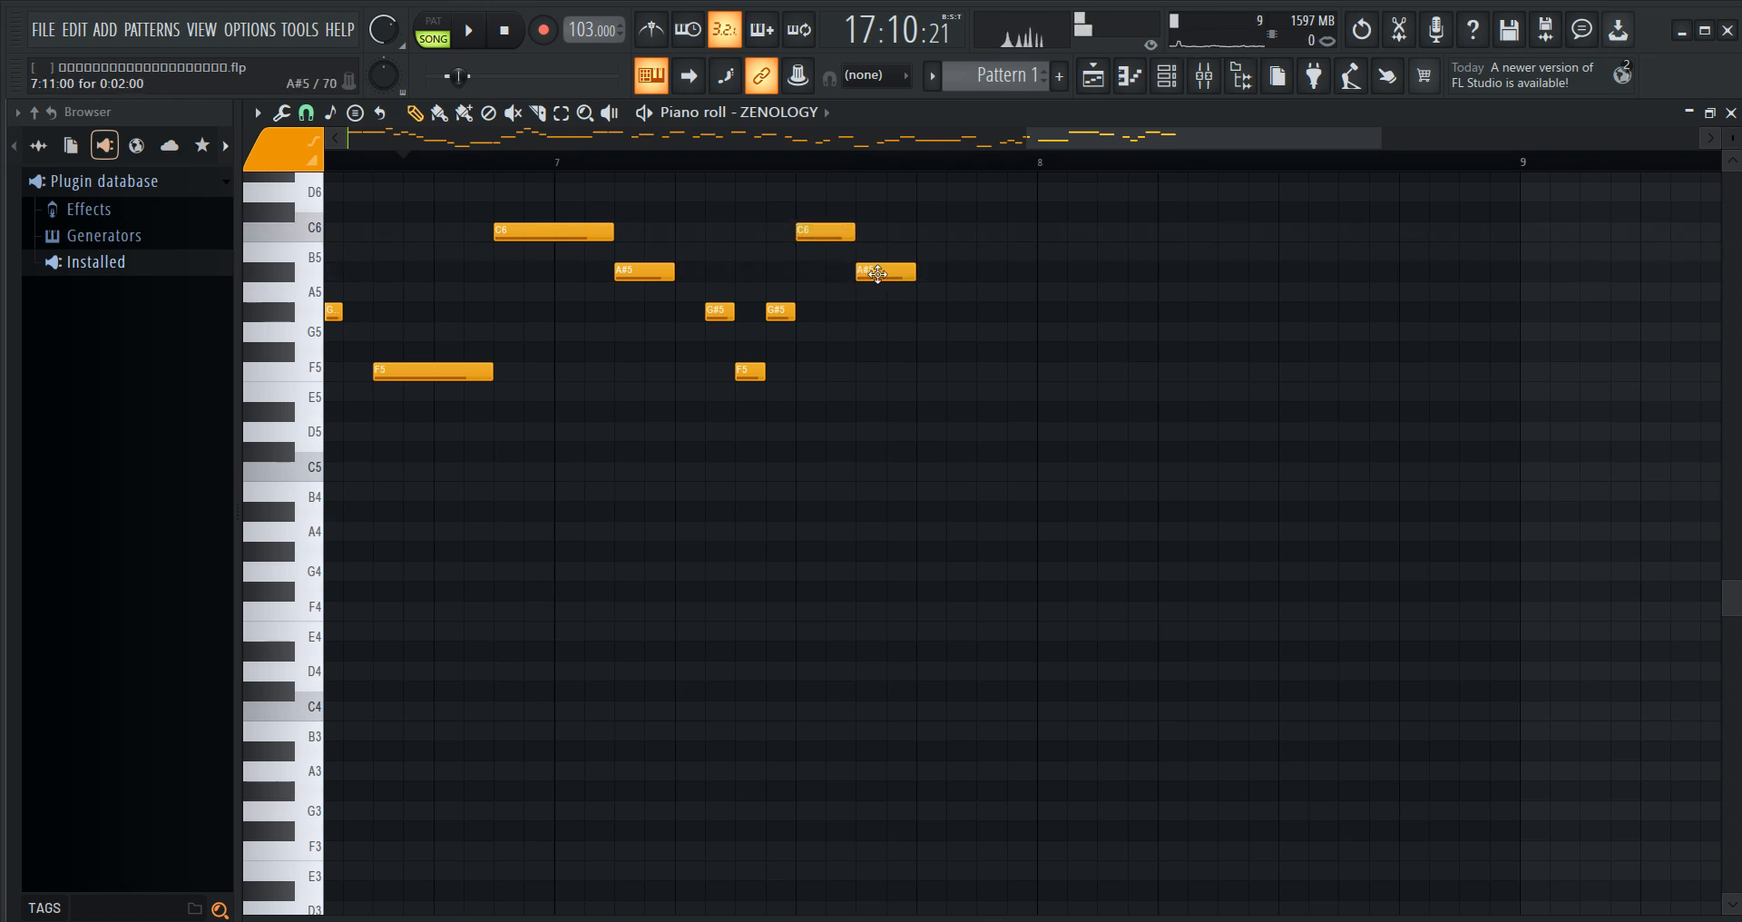
drag(910, 271, 1028, 271)
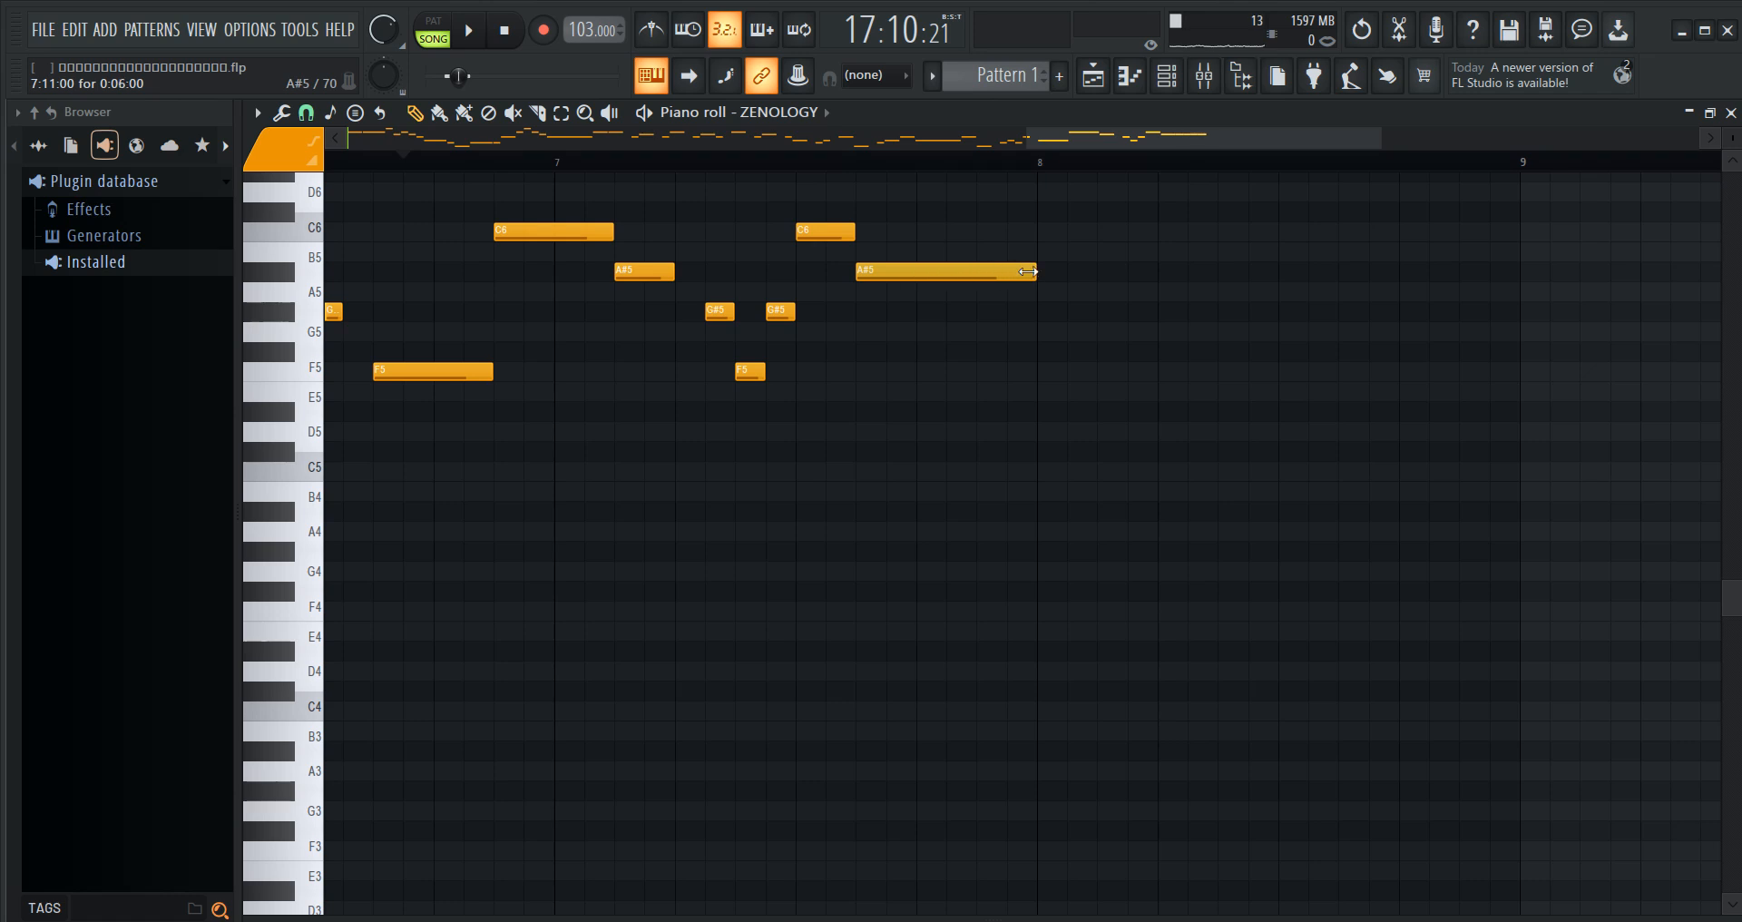
- Play the song on through bar 8 and add two-step C6 notes on steps 1 and 3 of bar 8
click(468, 30)
drag(1042, 141, 1146, 139)
scroll(807, 165, up, 1)
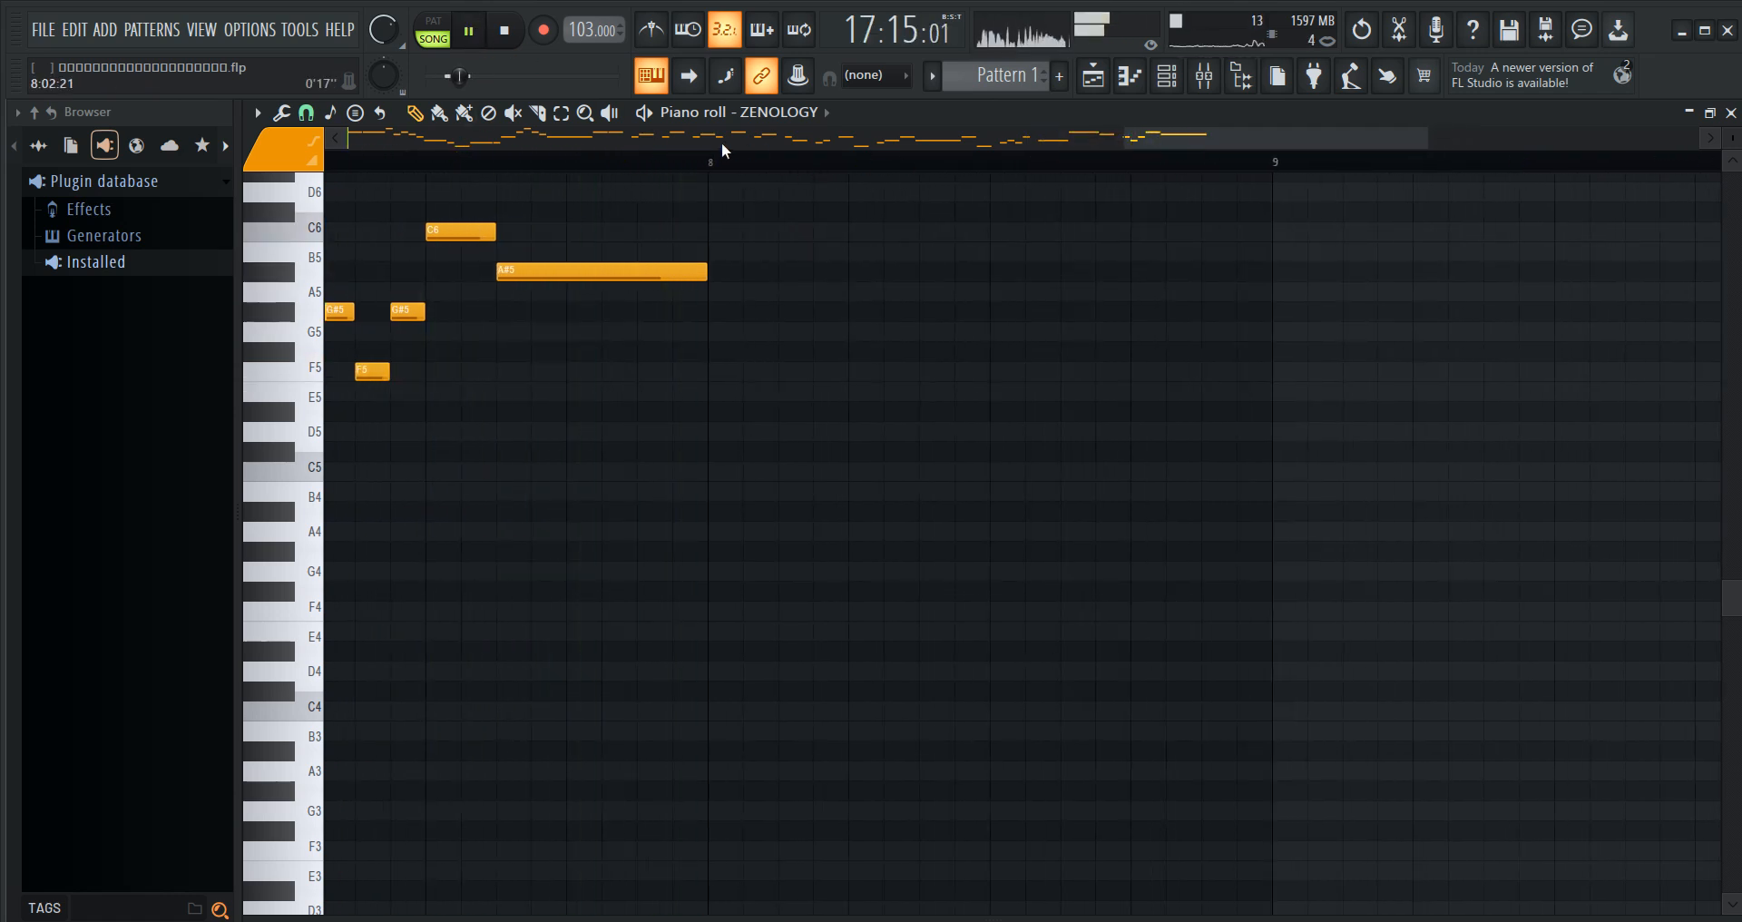
click(718, 232)
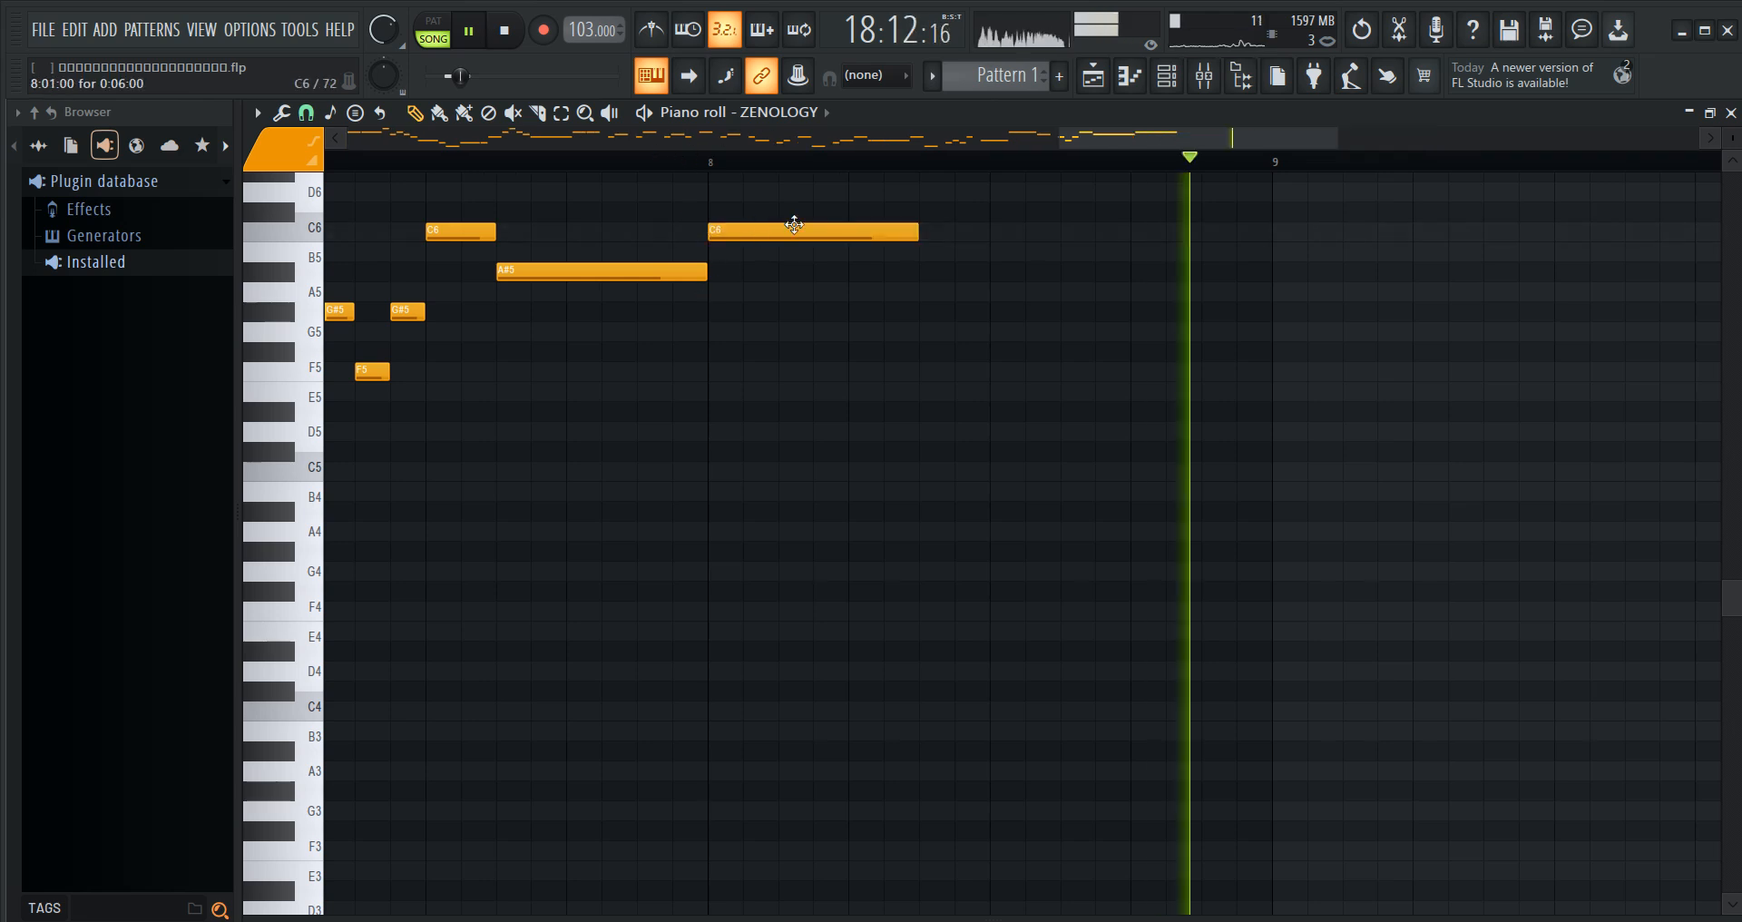
drag(906, 233, 780, 234)
click(798, 232)
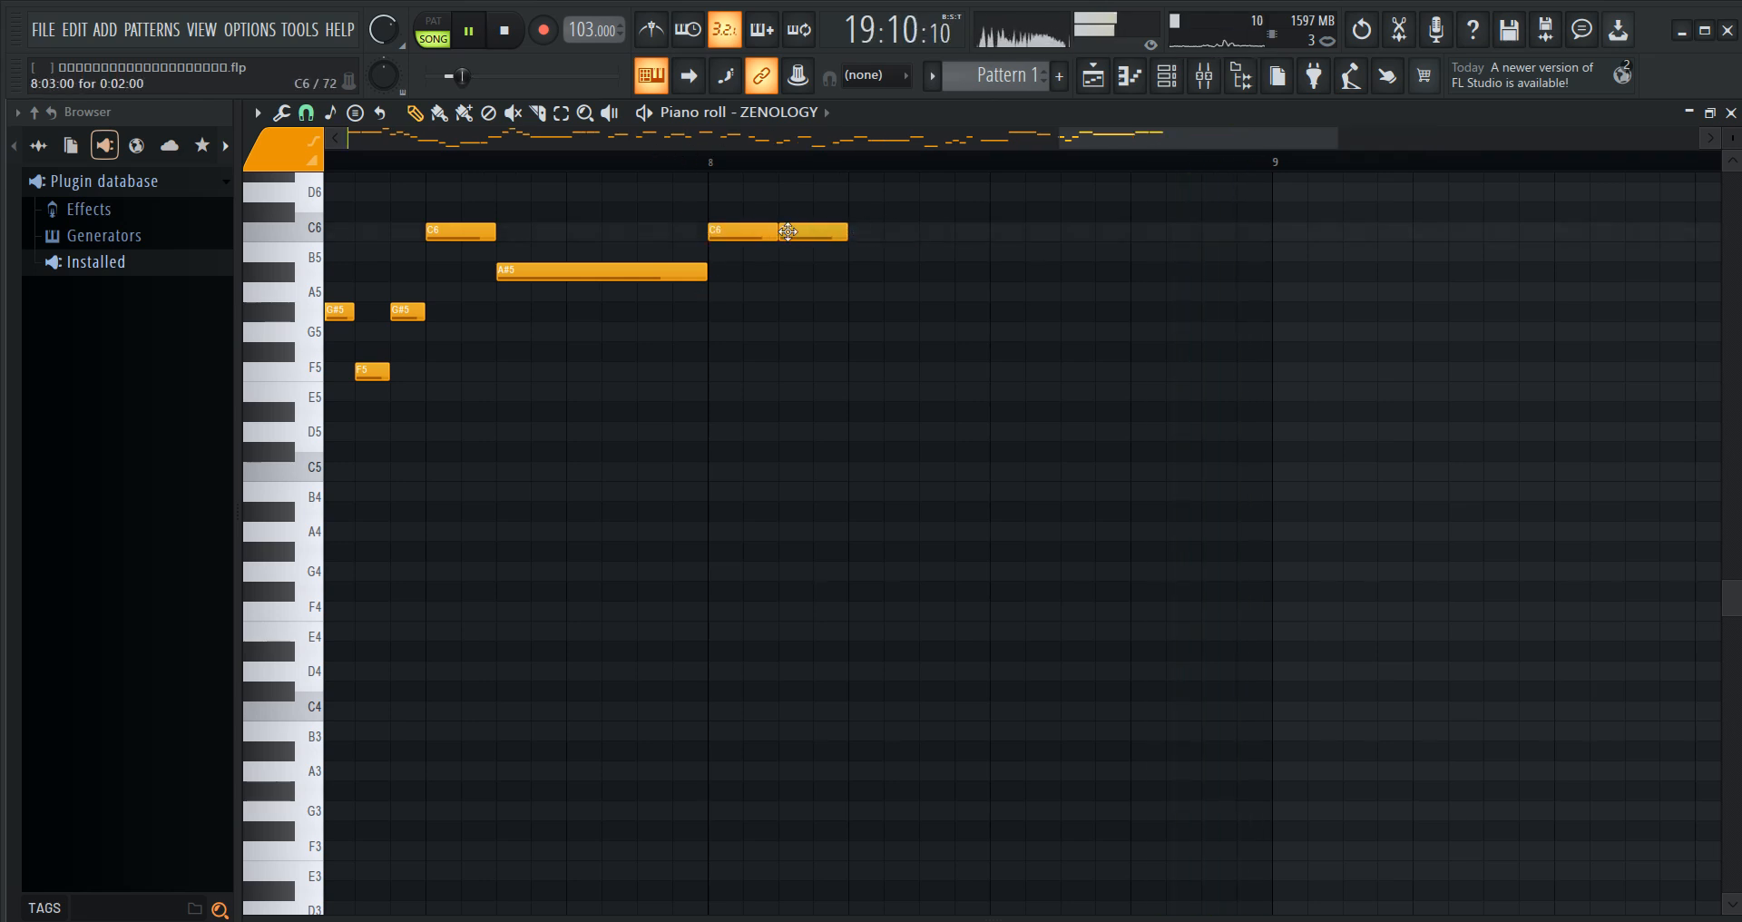
- Replay the song from step 11 of bar 7 and pause it after the C6 notes begin in bar 8
scroll(597, 140, up, 2)
click(572, 161)
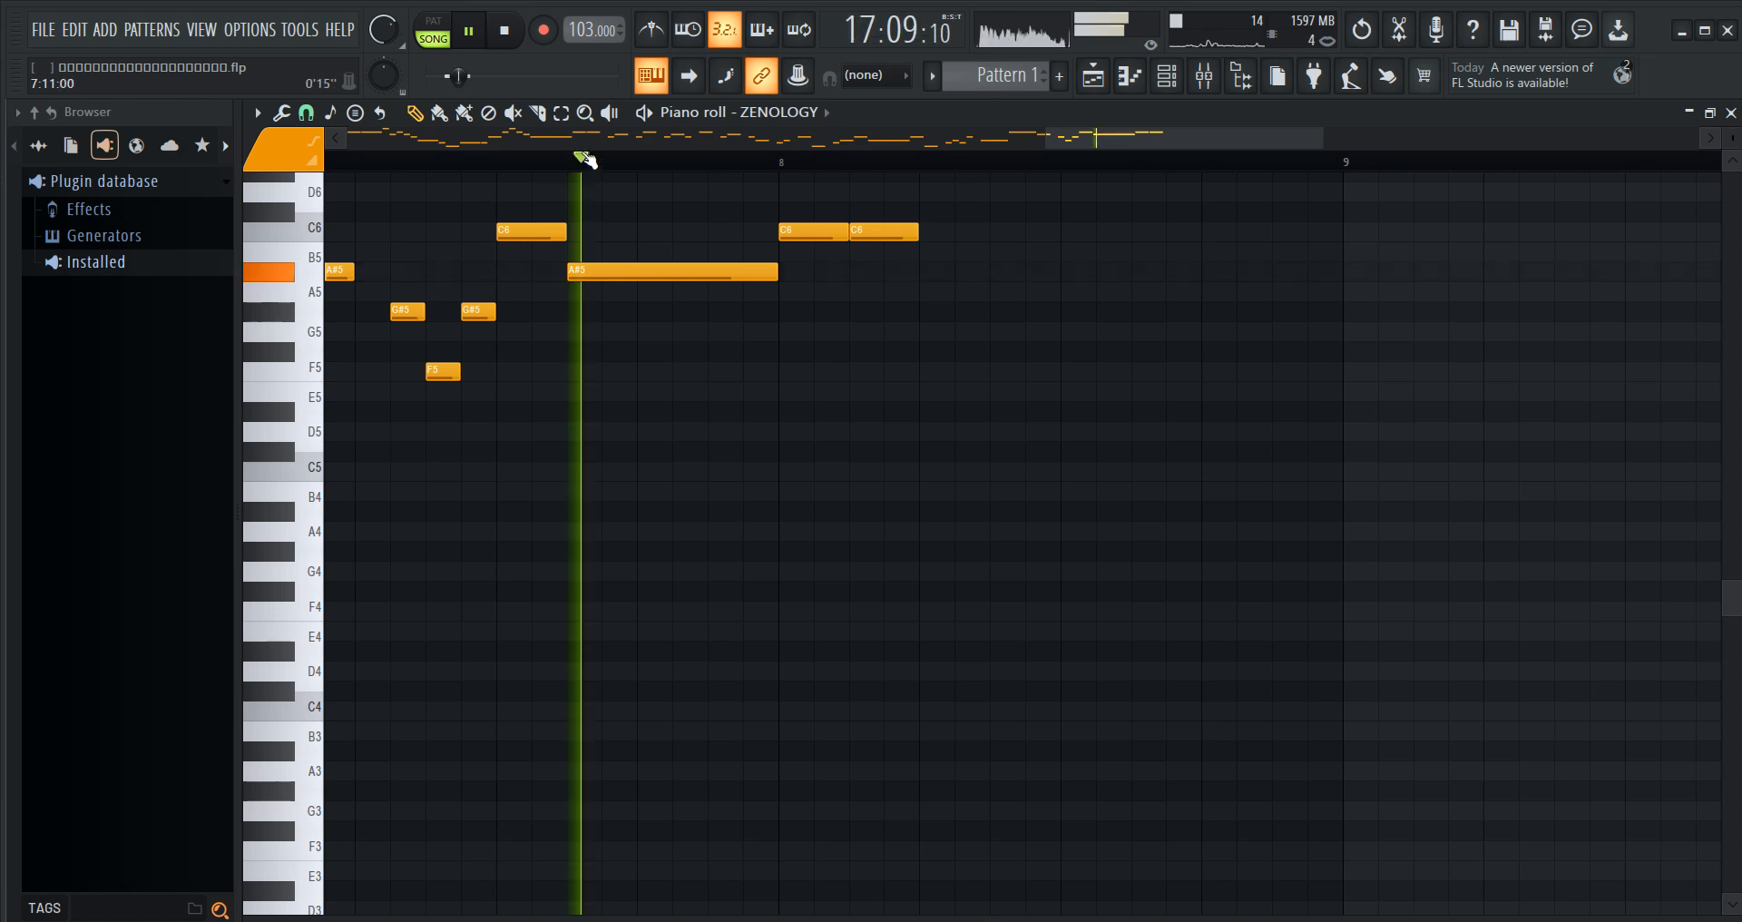
click(494, 47)
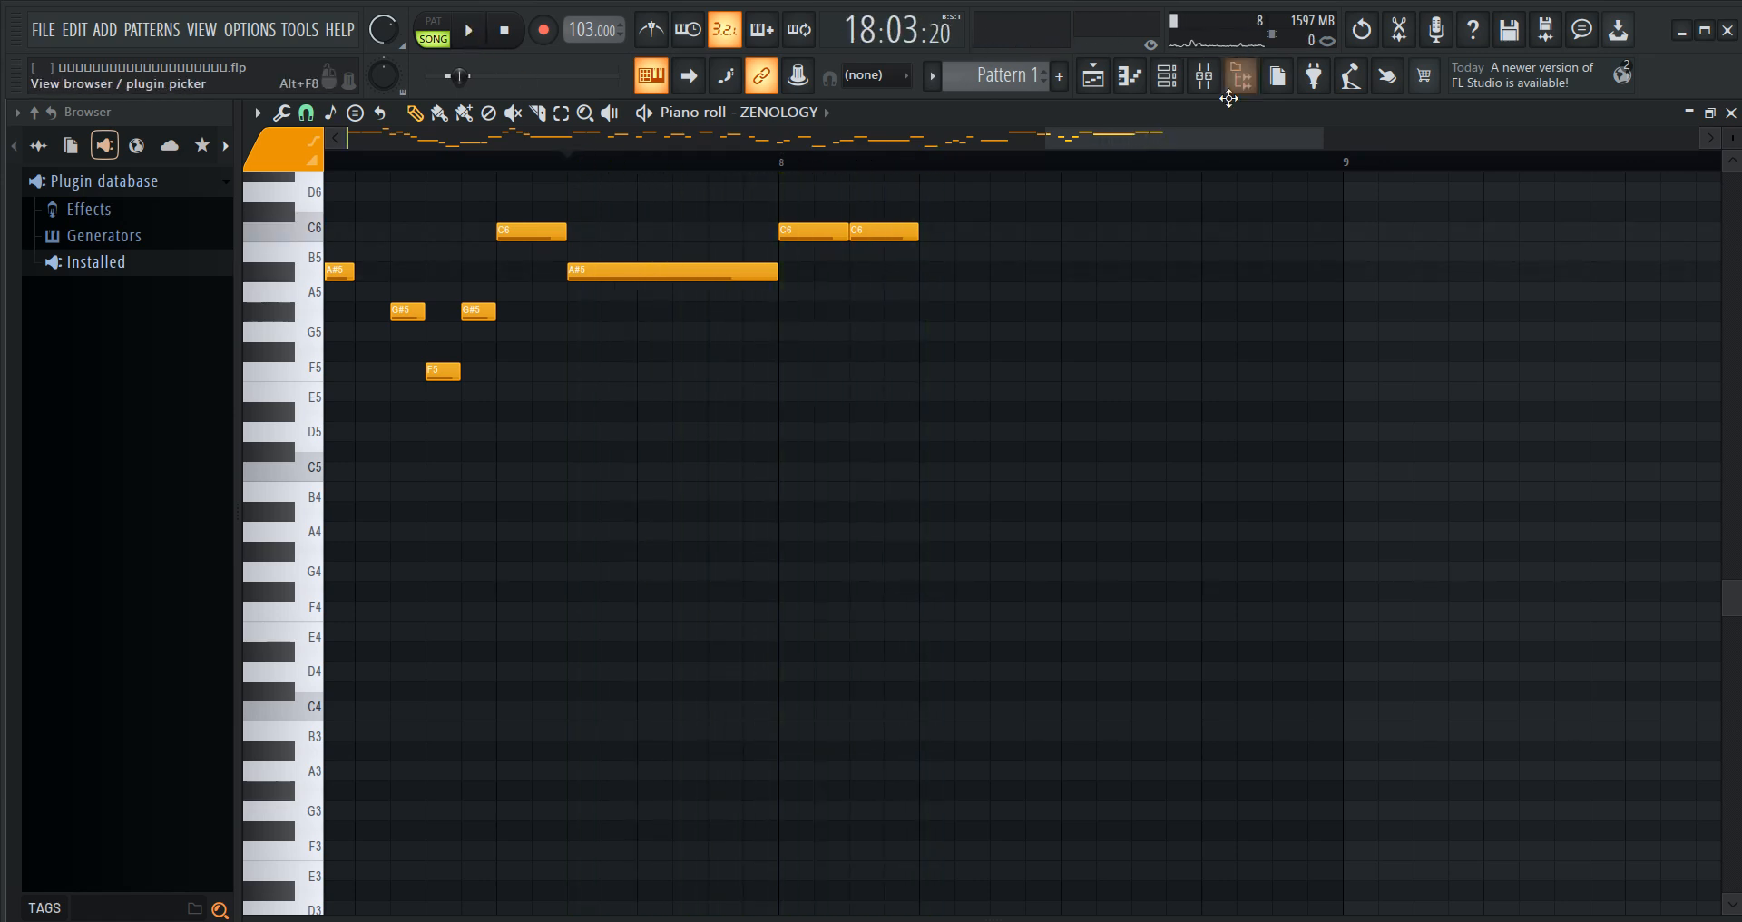
- Add a one-step G#5 on step 6, a two-step A#5 on step 7 and a two-step G#5 on step 9 of bar 8
drag(1187, 140, 1234, 141)
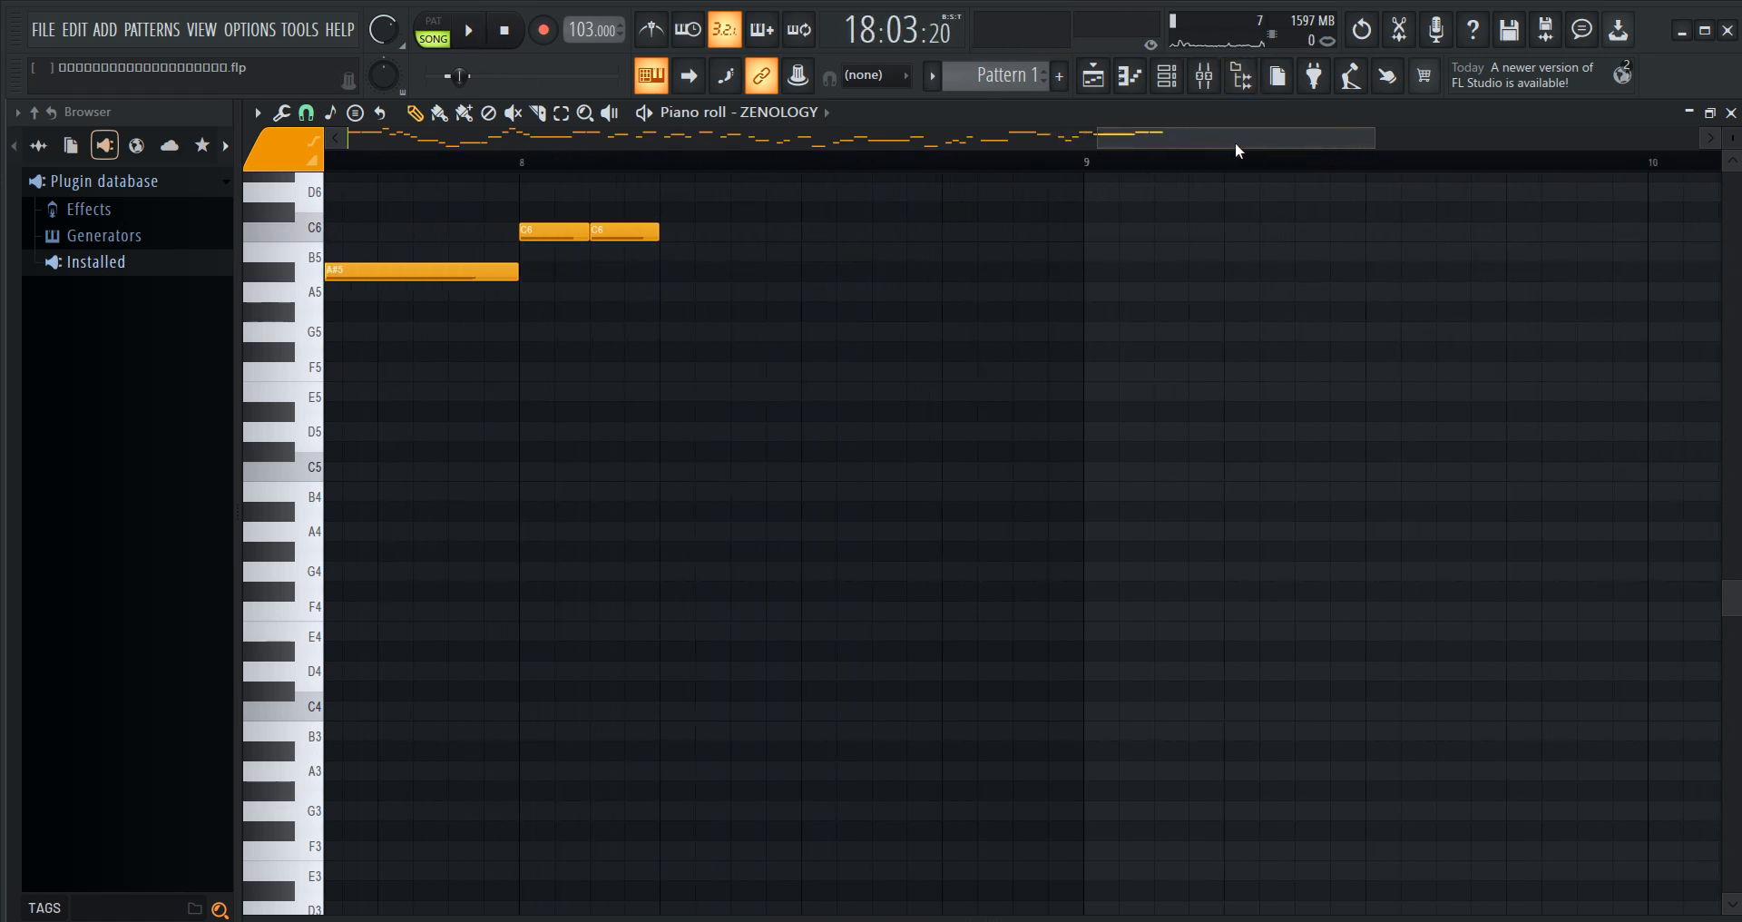
click(735, 271)
click(697, 332)
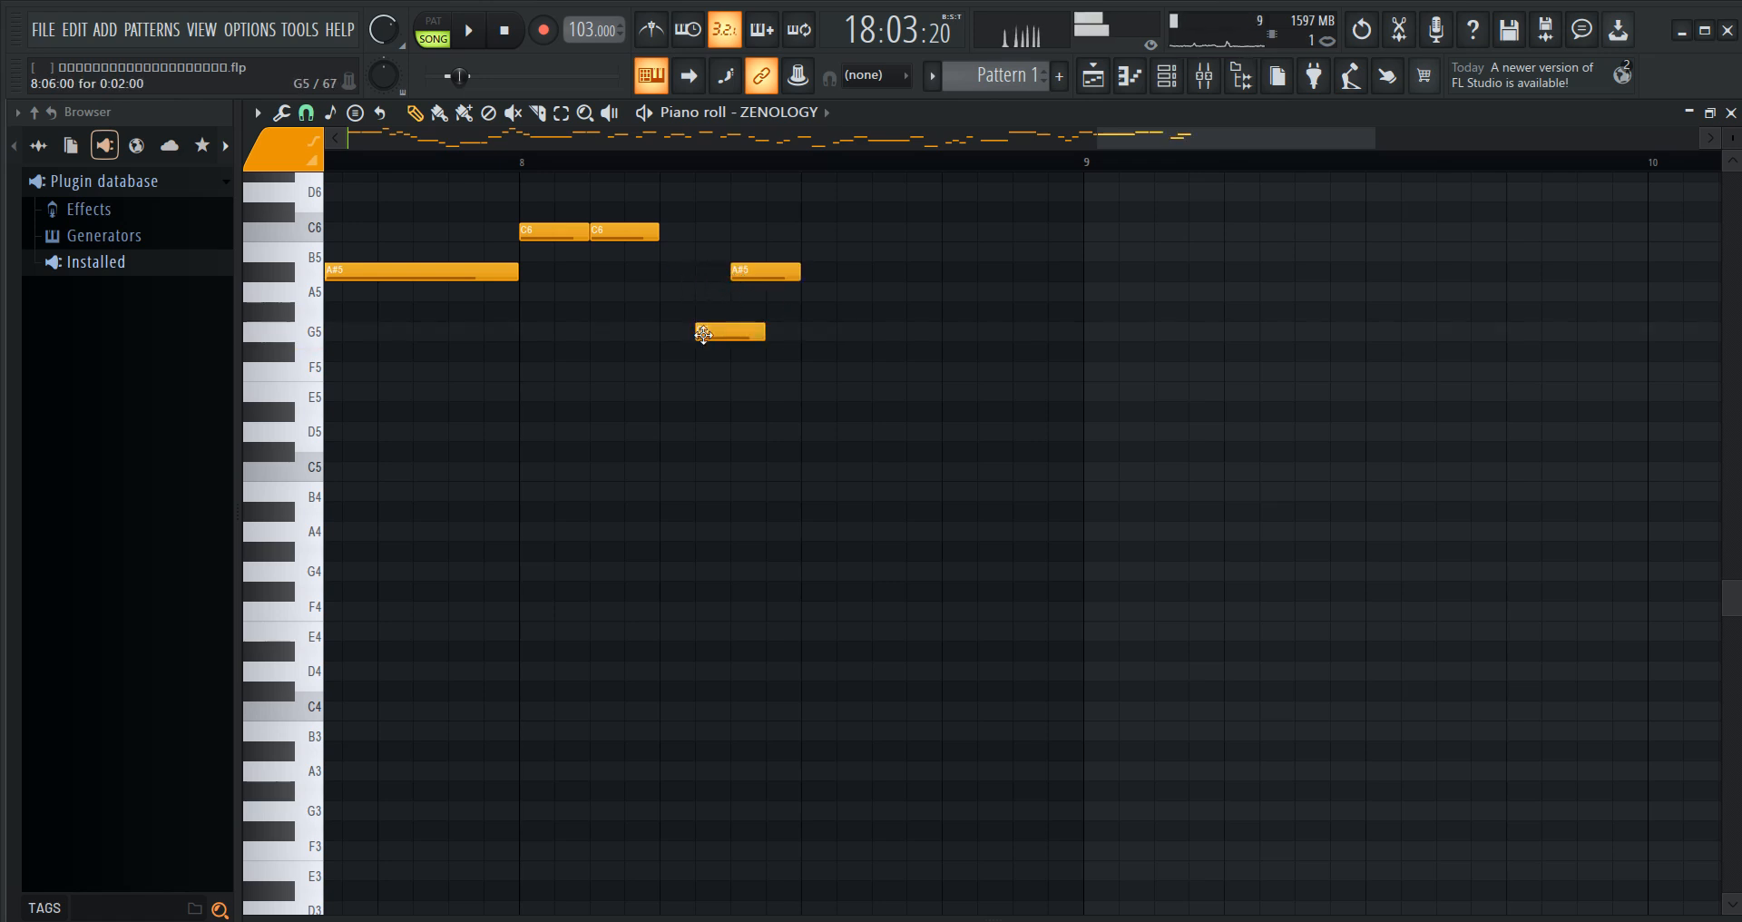
drag(744, 332, 744, 310)
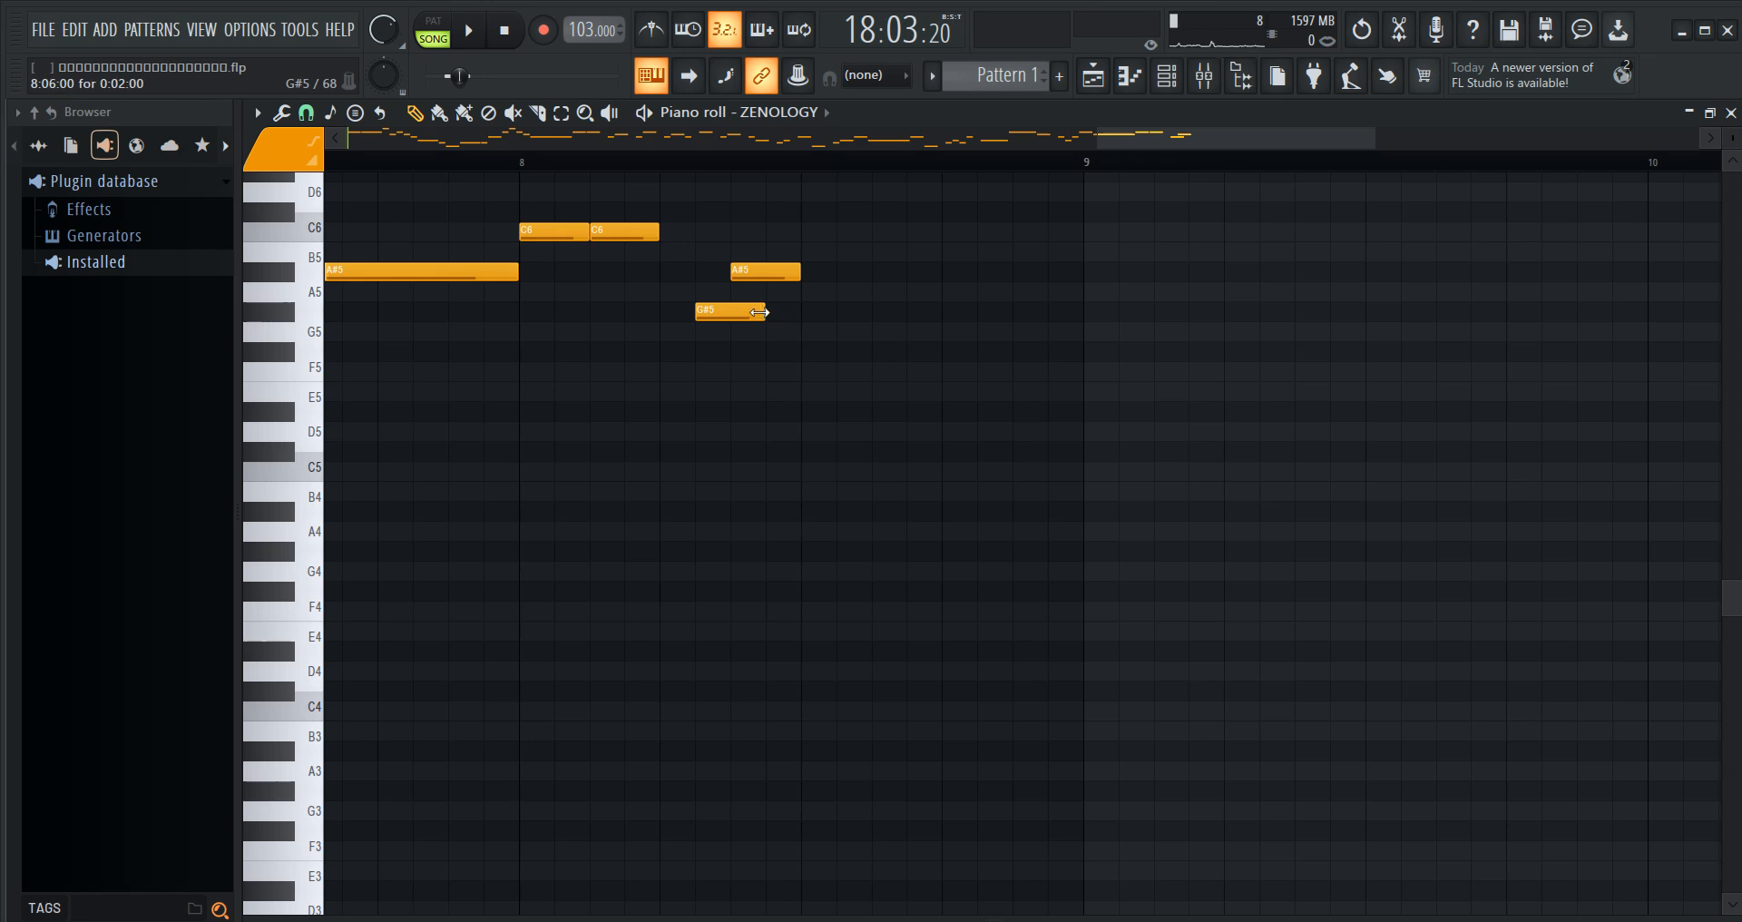
click(808, 312)
drag(836, 317, 871, 325)
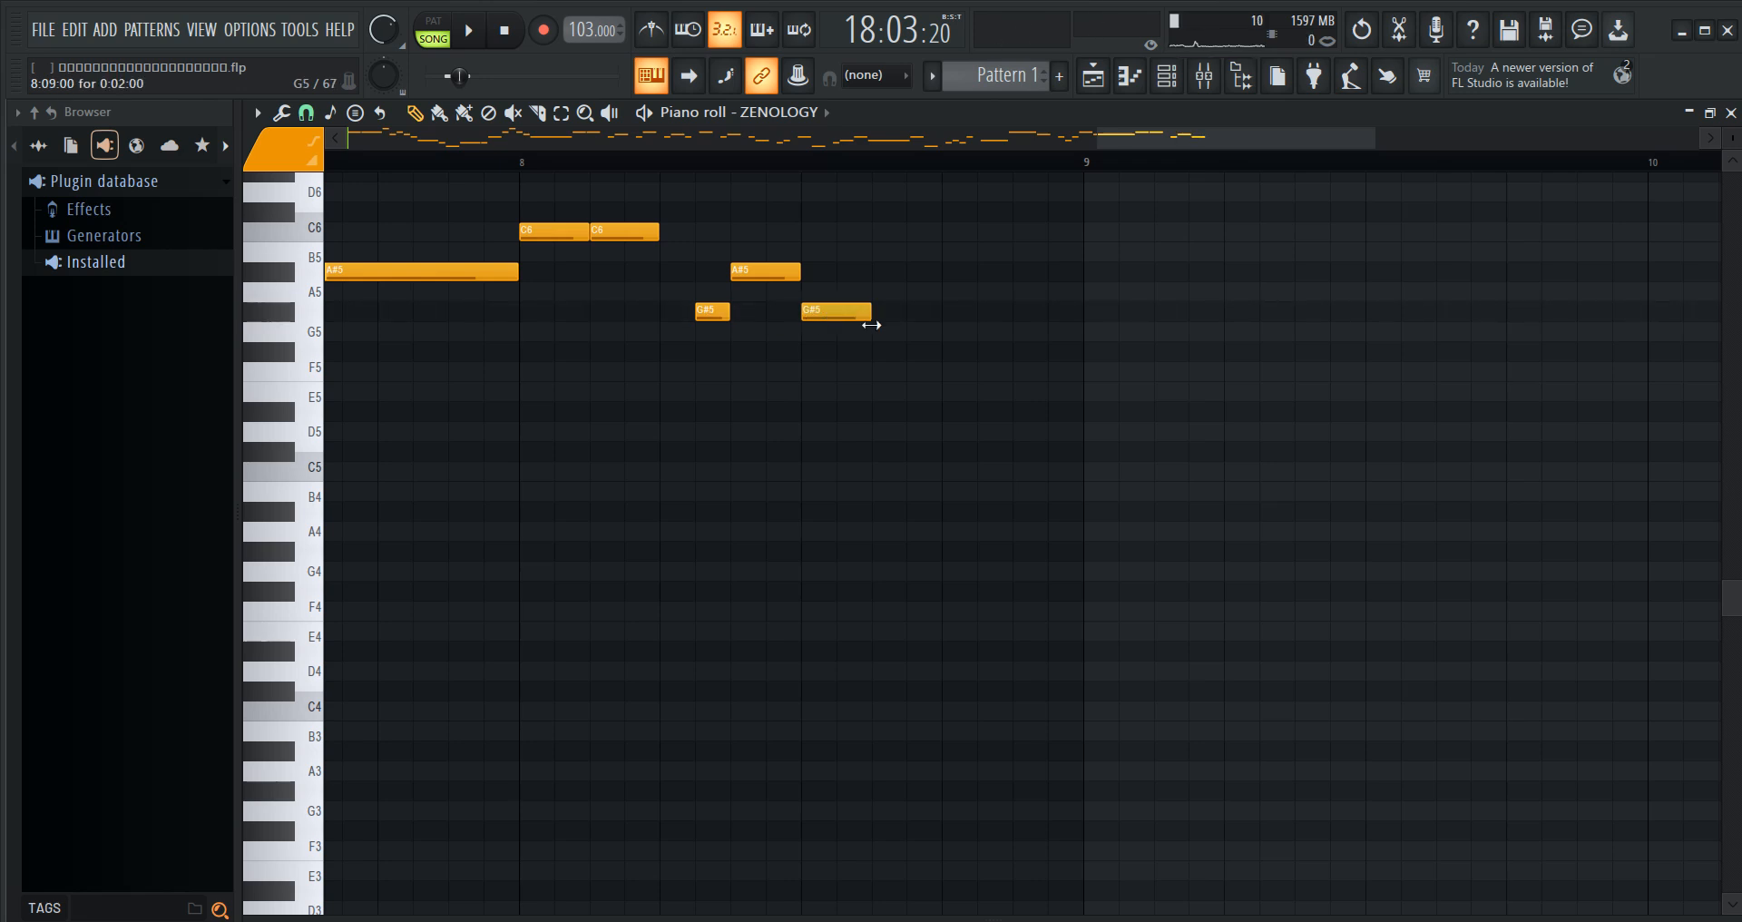
- Add a two-step C6, one-step G#5 and two-step A#5 on steps 11, 14 and 15 of bar 8, plus a two-step G#5 opening bar 9
click(470, 33)
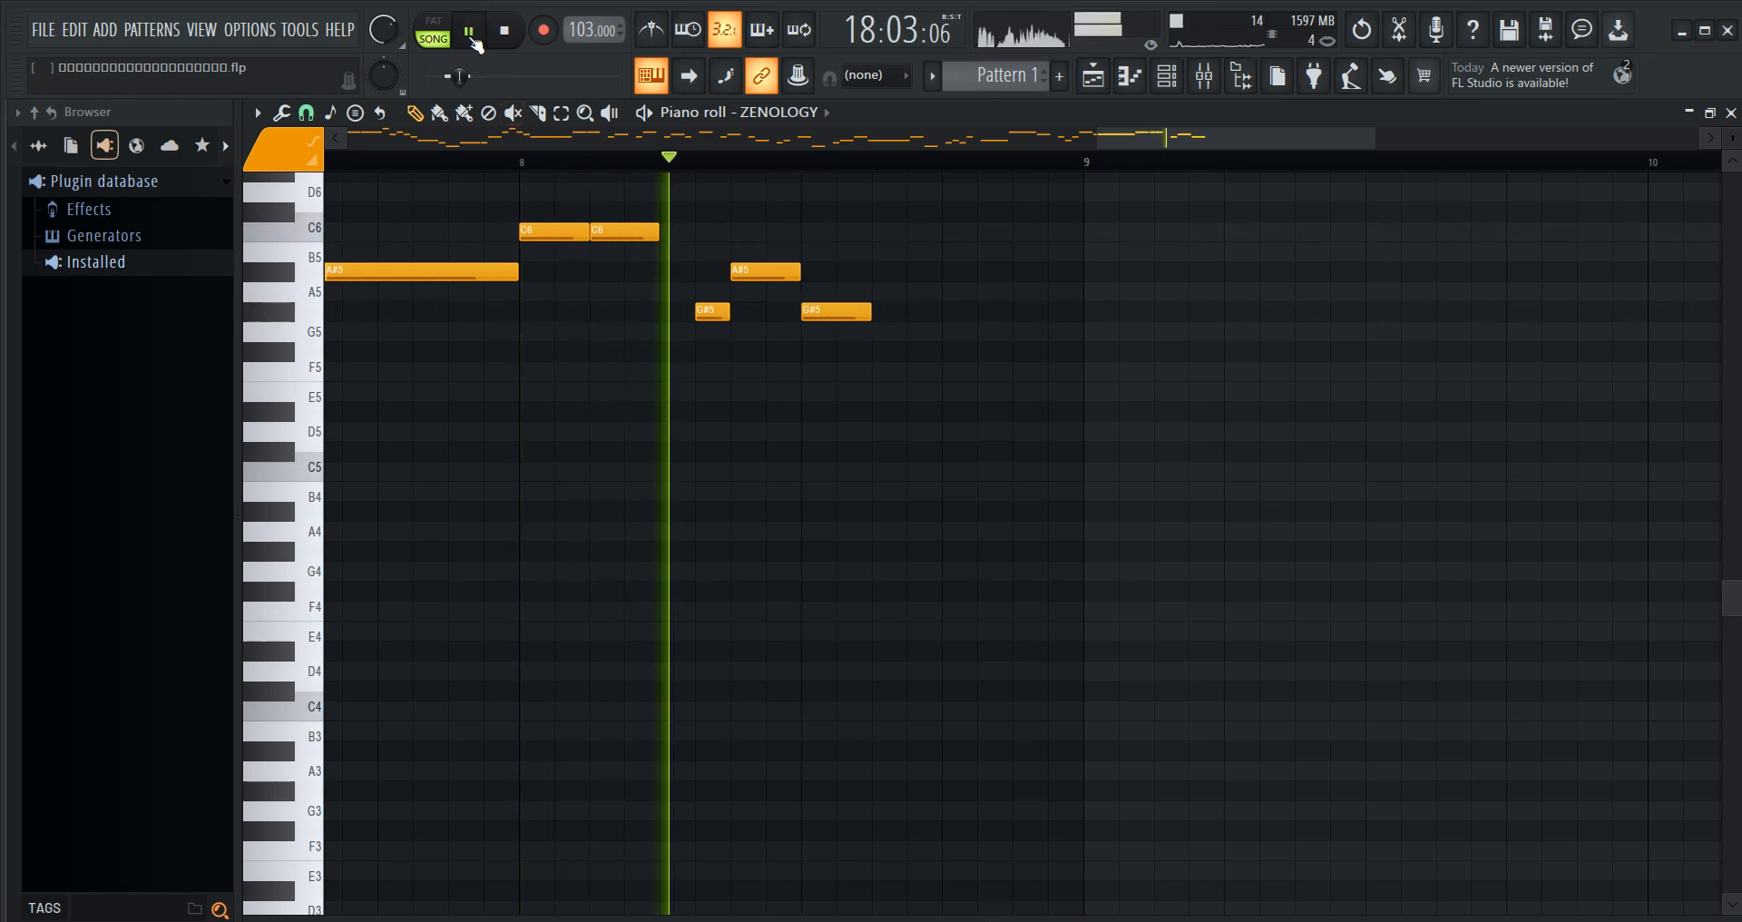
click(470, 35)
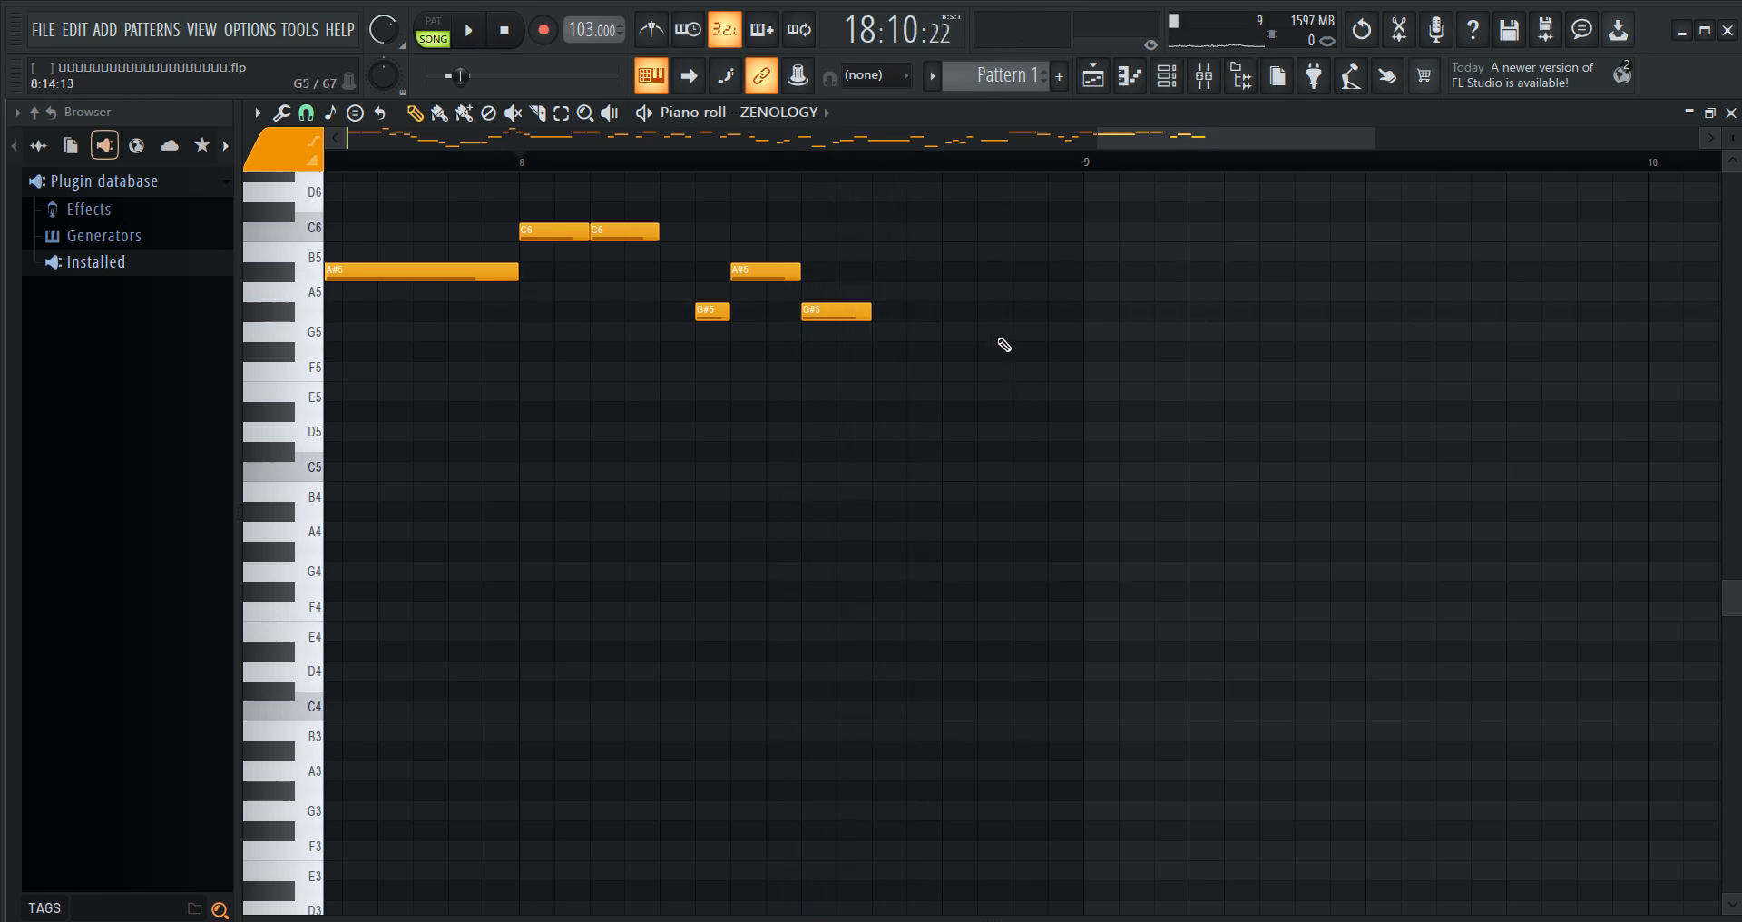
click(875, 233)
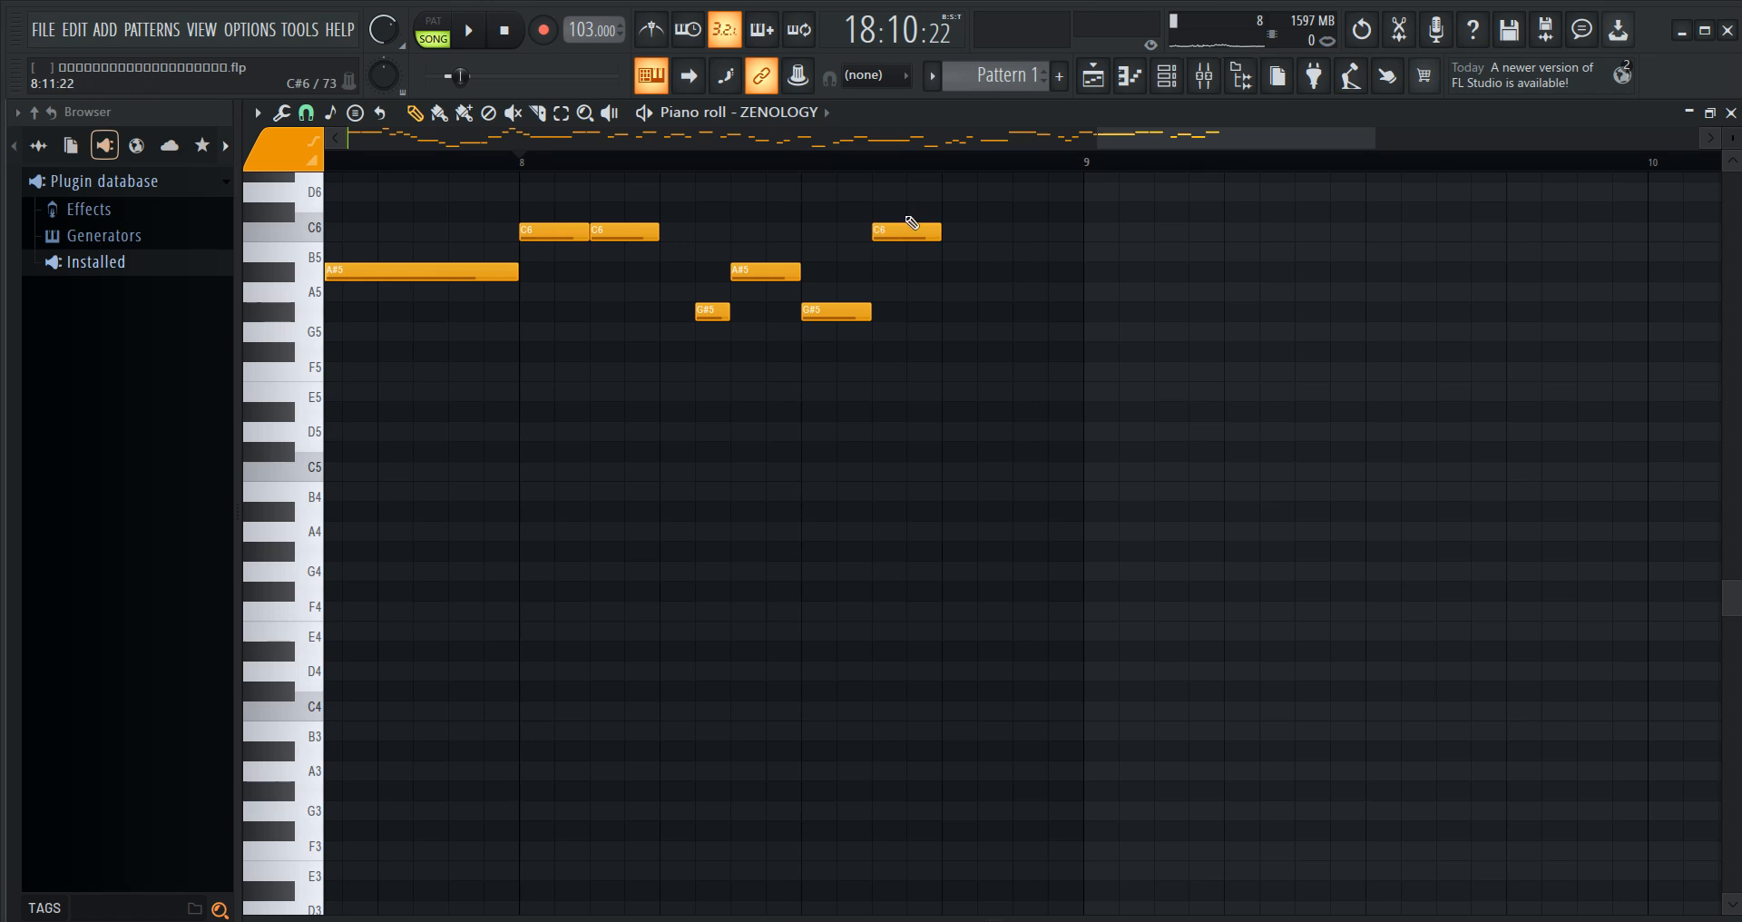
click(981, 312)
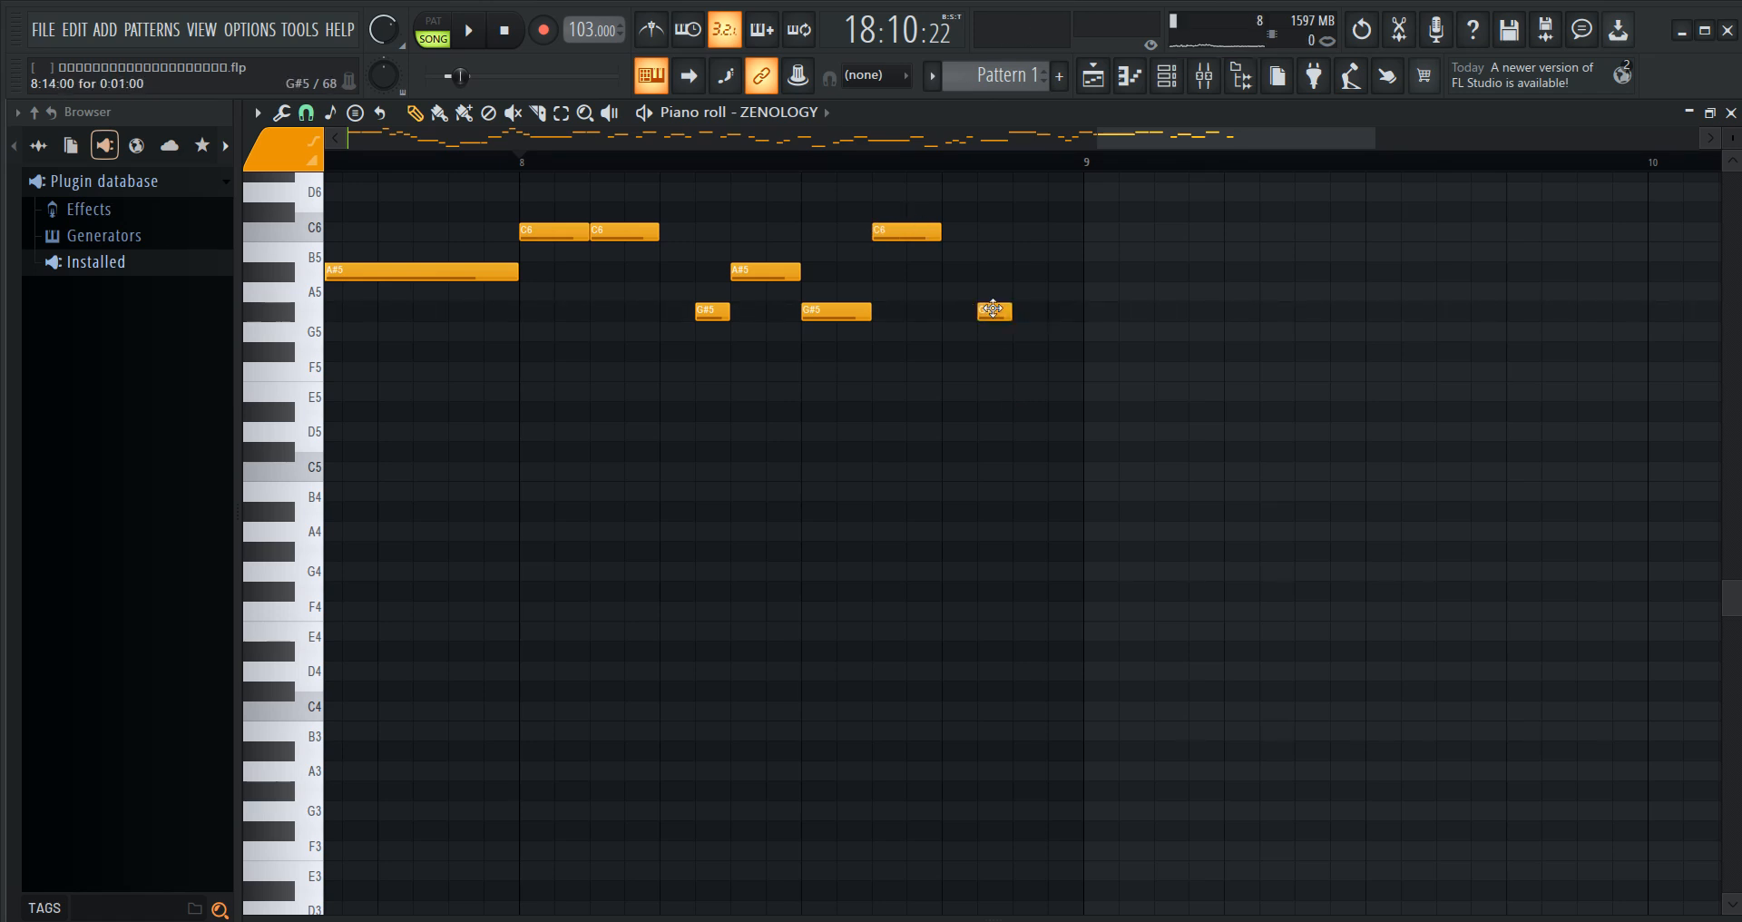
click(1017, 273)
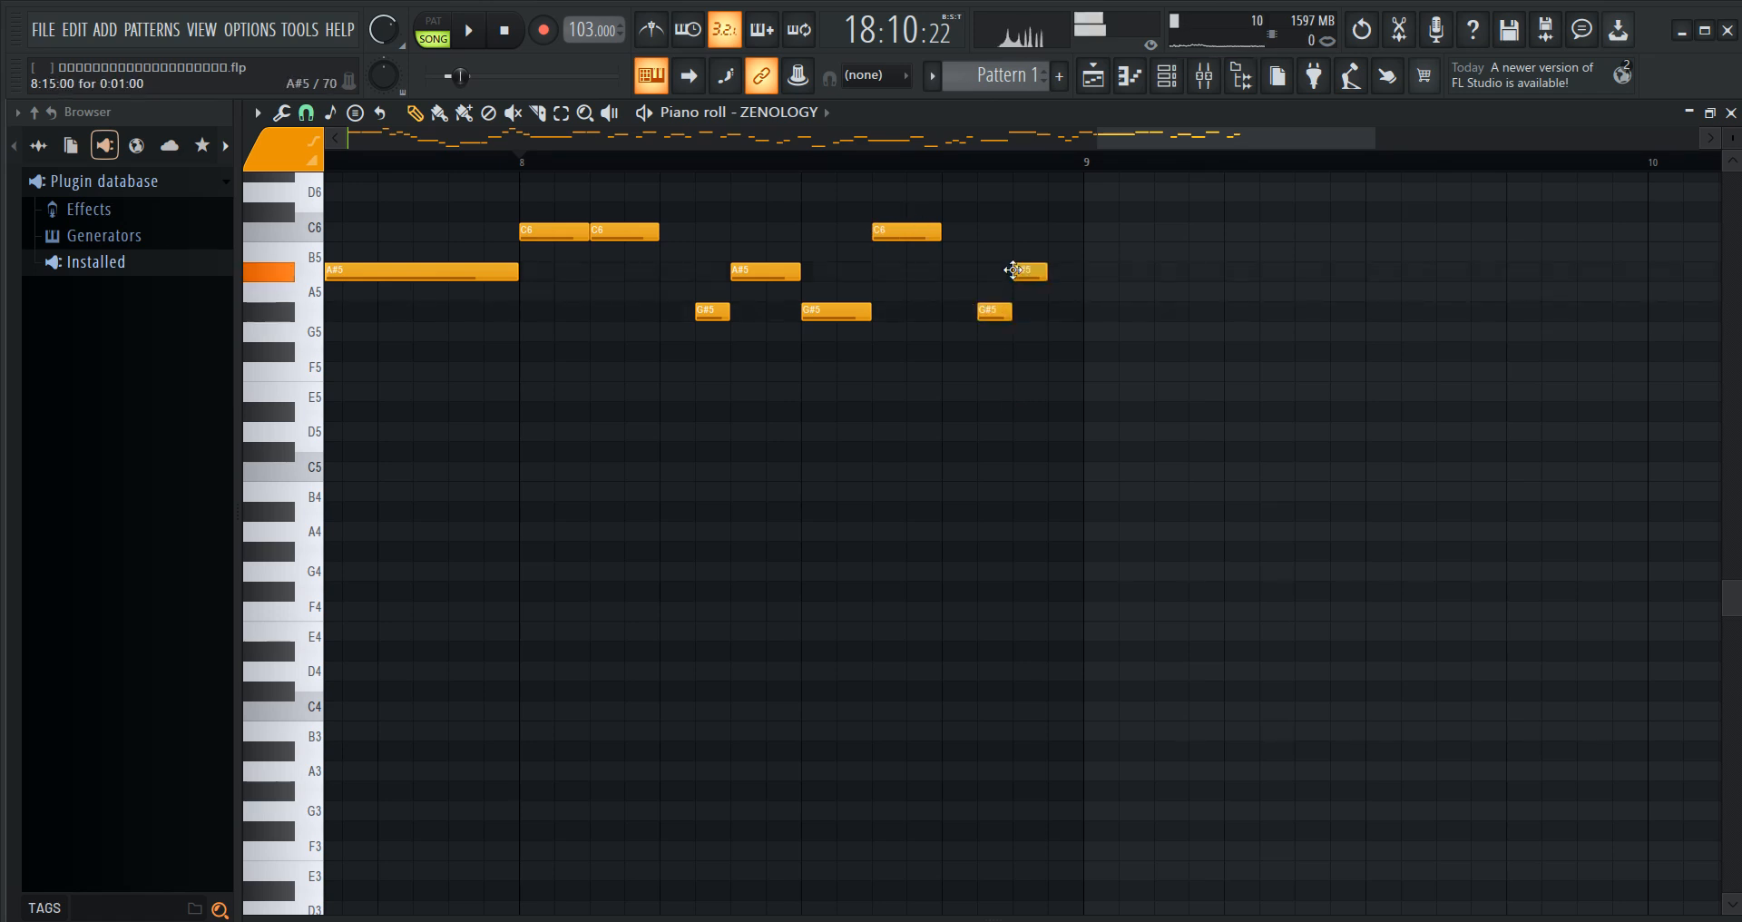
click(1091, 314)
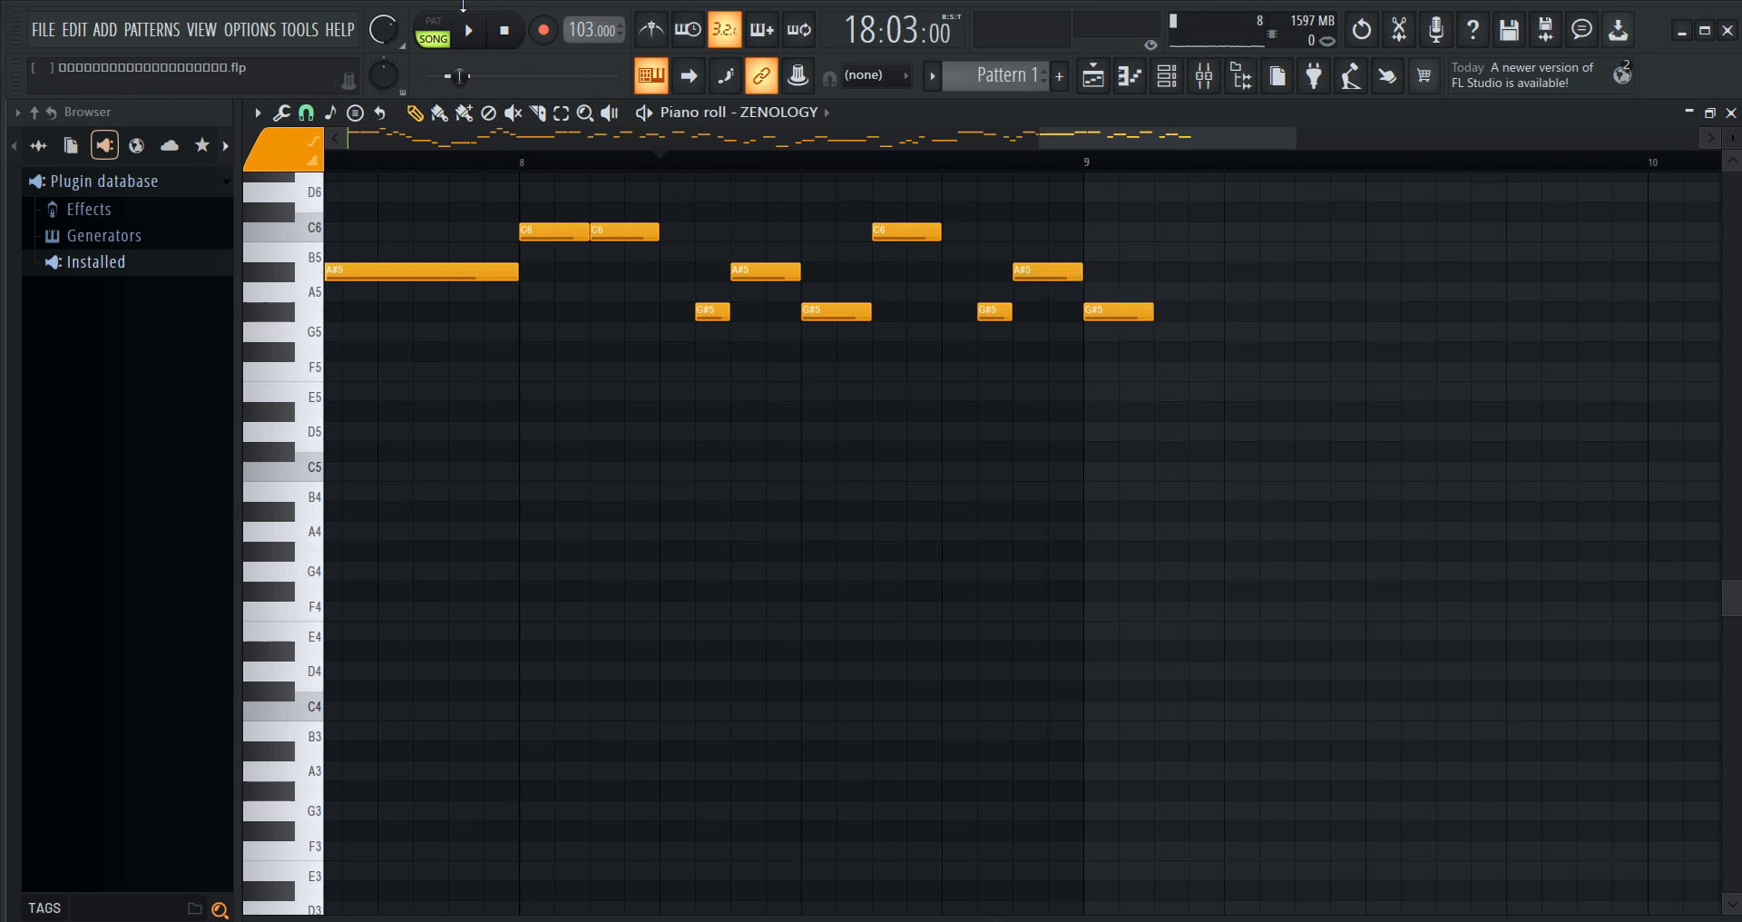
- Replay the song through bar 9 and add a two-step C6 on step 3 and a two-step G#5 on step 6 of bar 9
key(space)
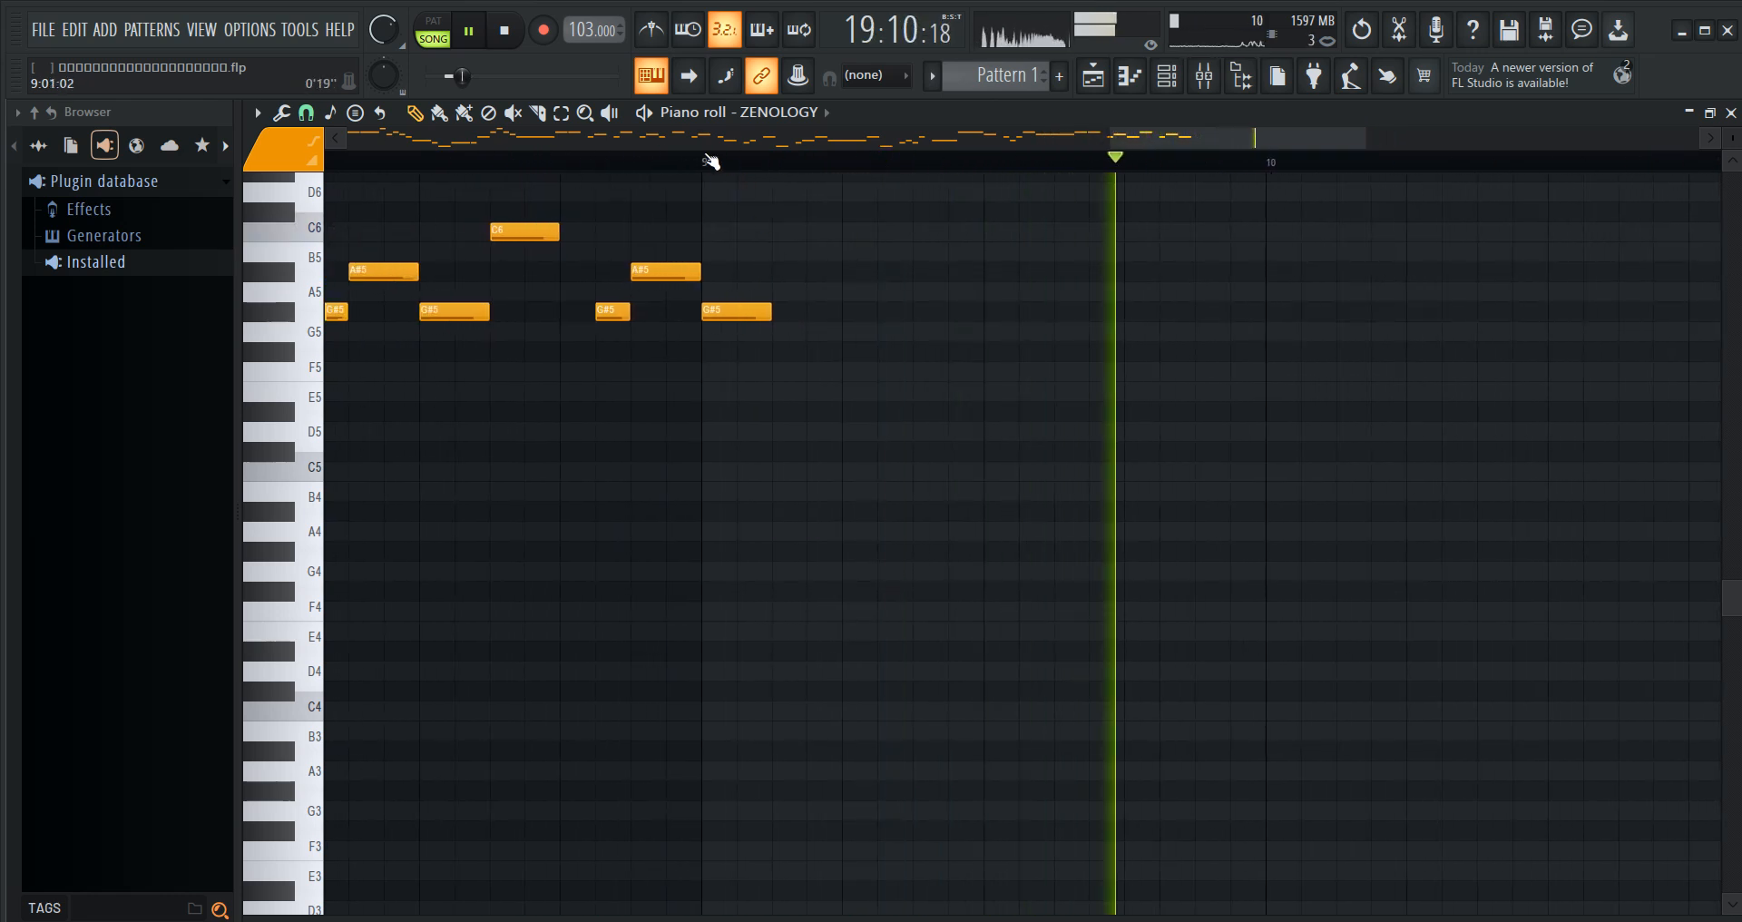
click(776, 236)
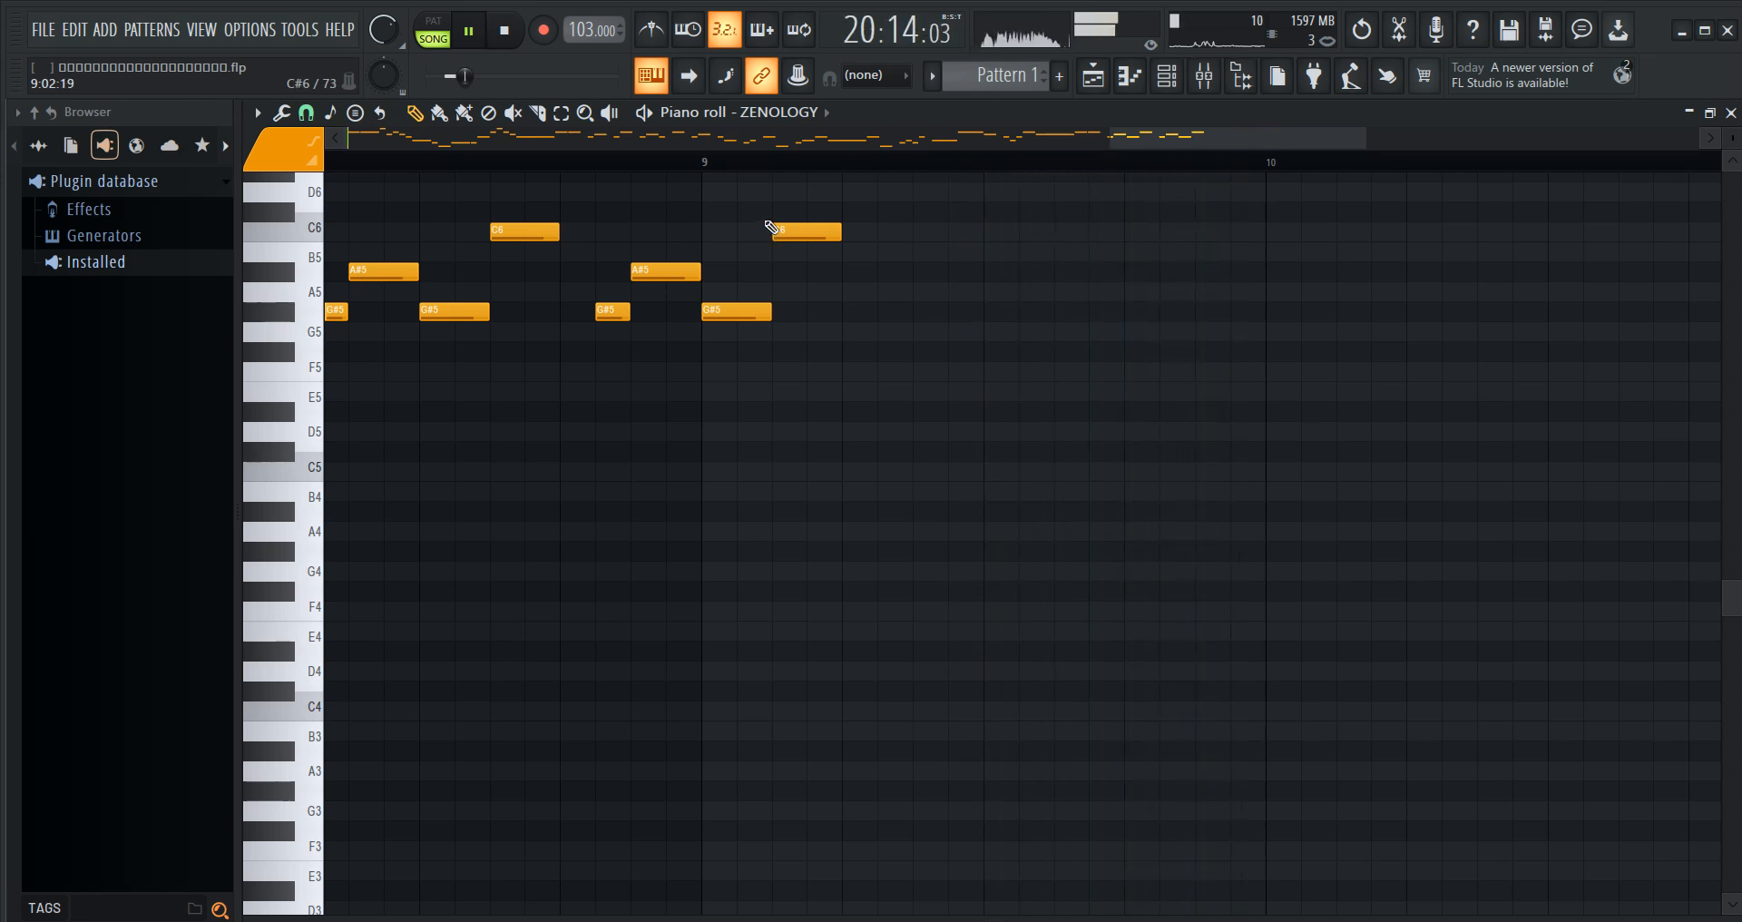
click(623, 166)
click(622, 168)
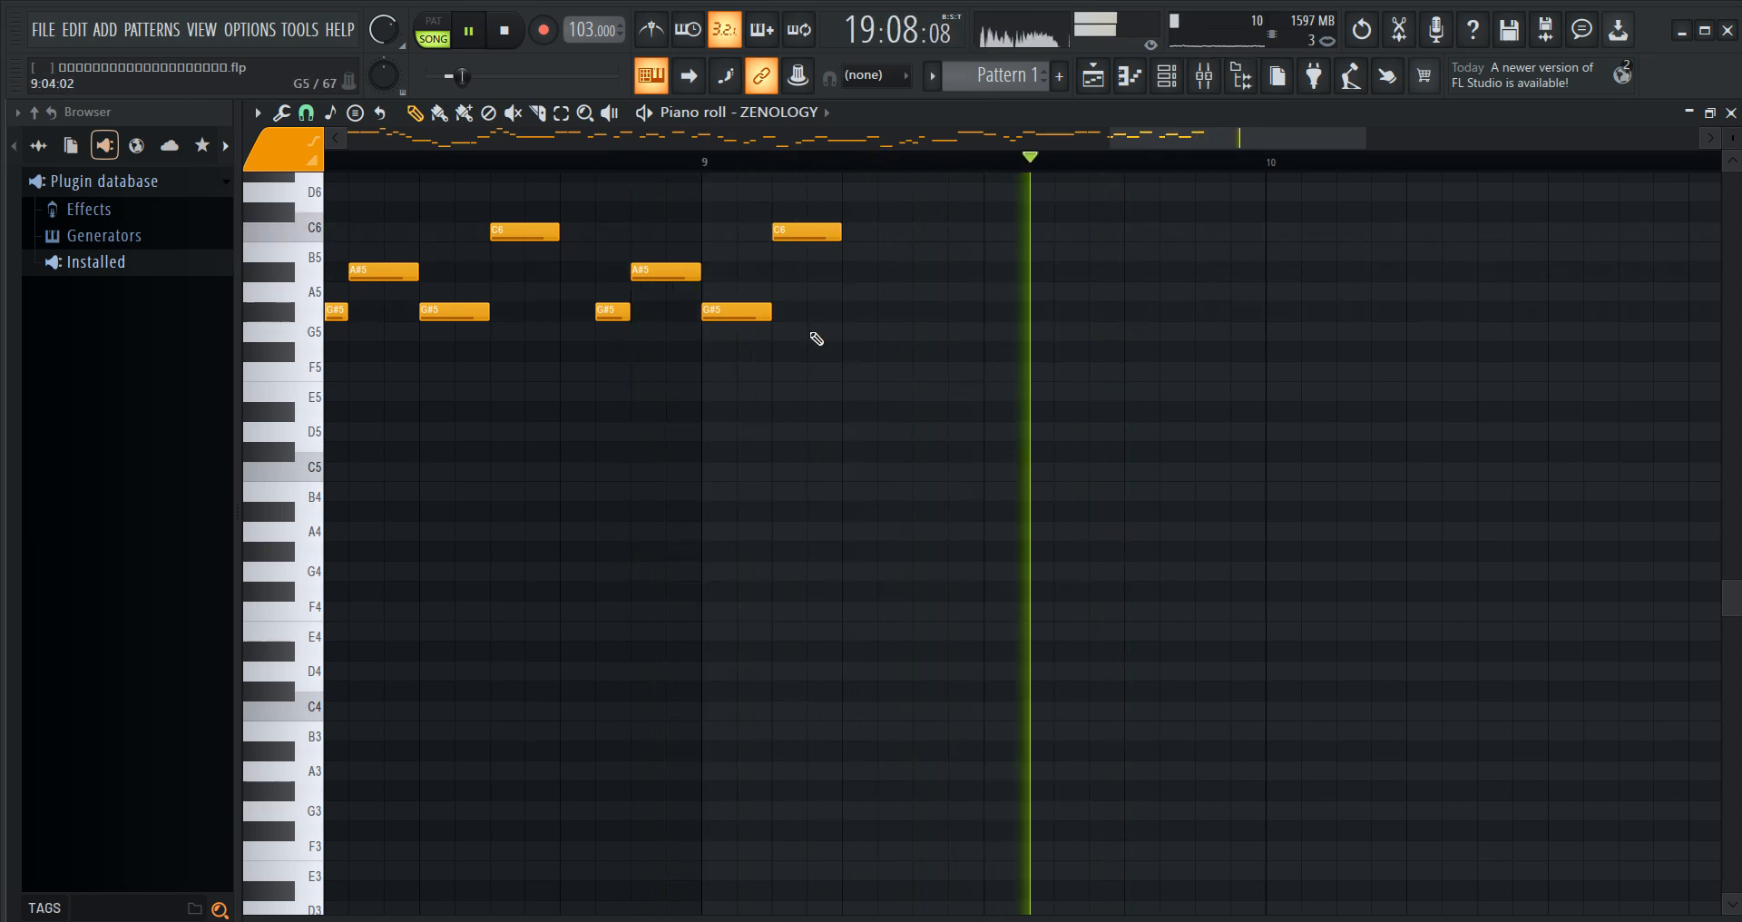
click(895, 312)
click(603, 167)
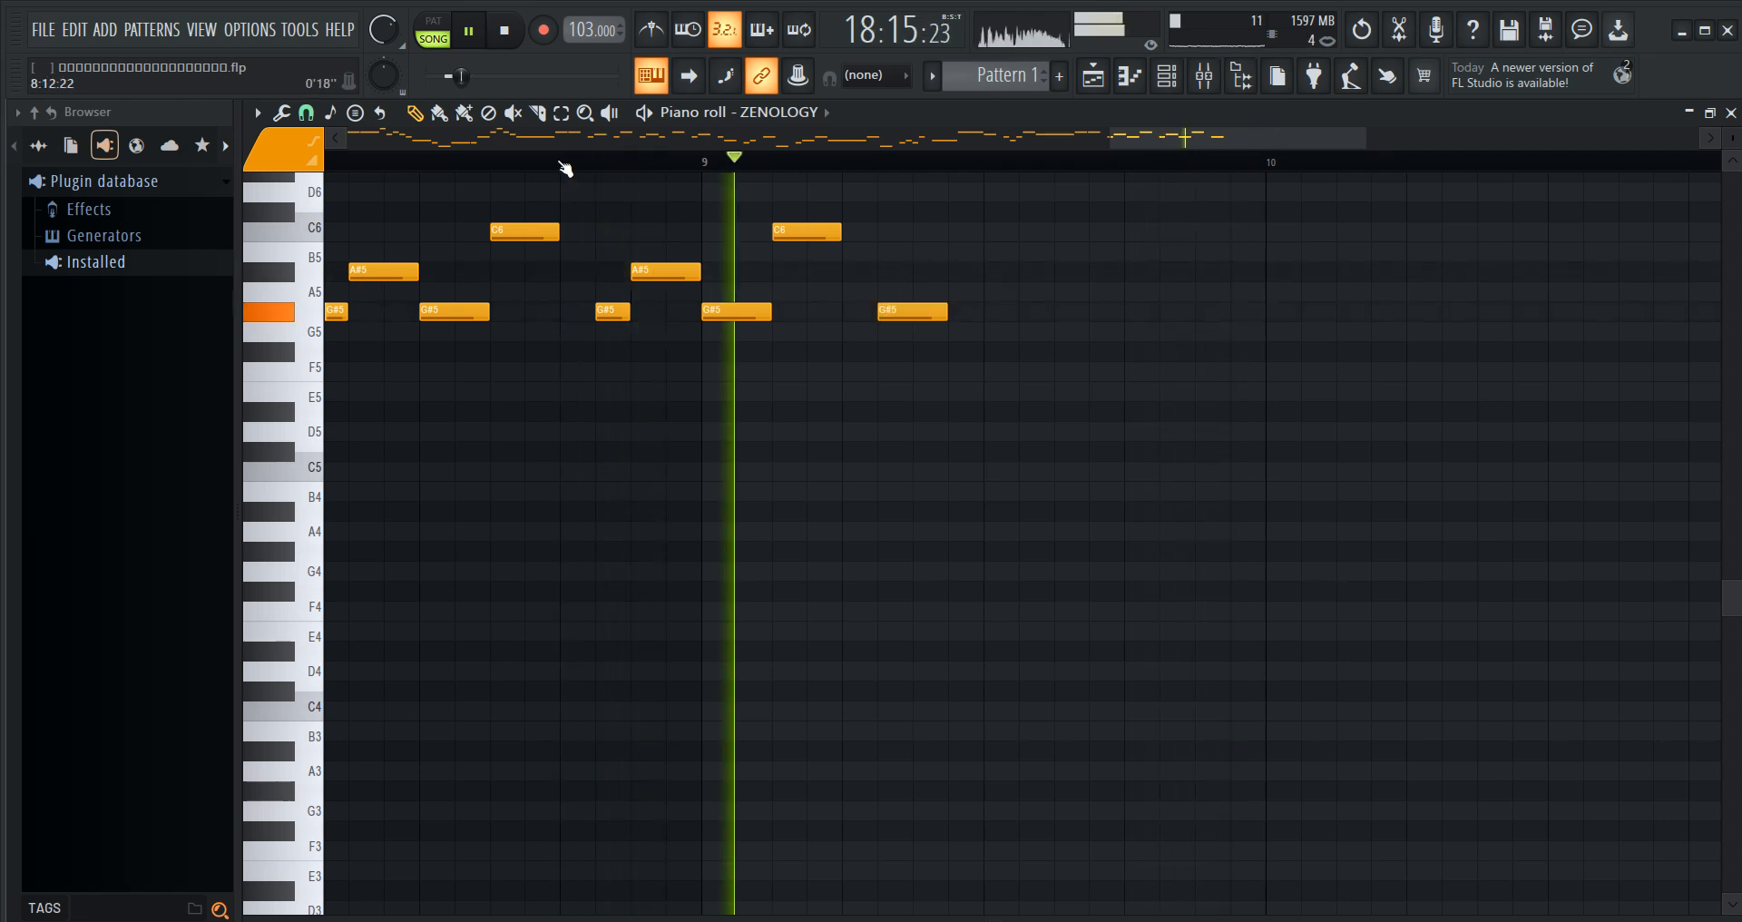
click(473, 35)
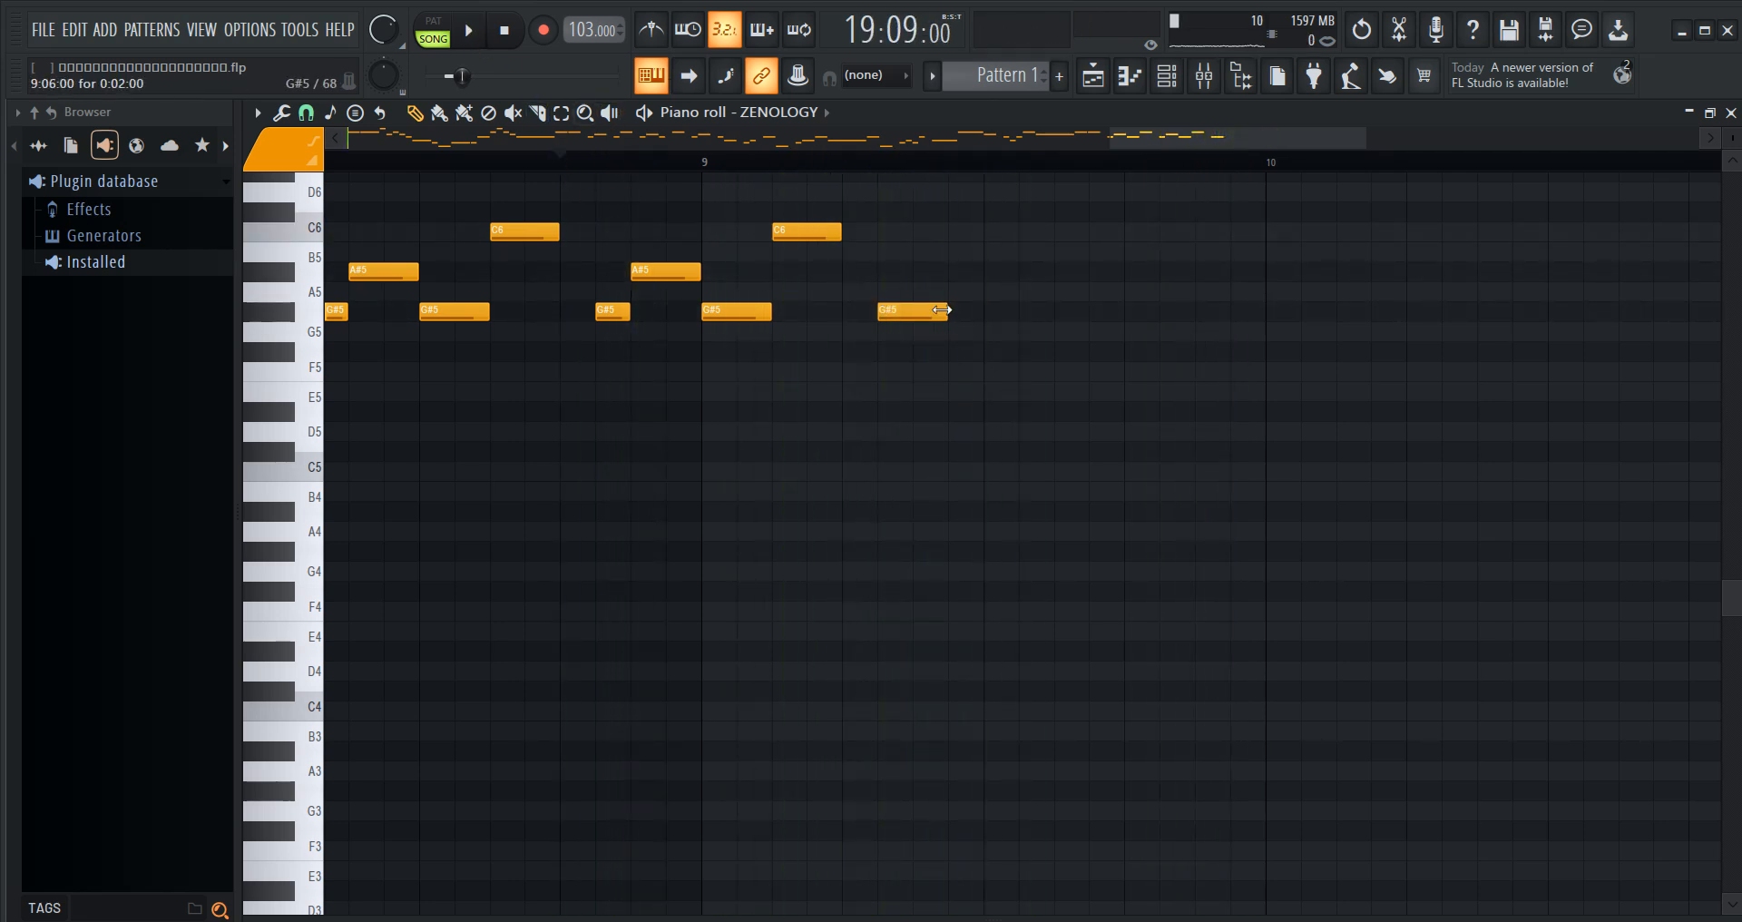
- In bar 9, shorten step 6's G#5 to one step and add two-step A#5 and G#5 on steps 7 and 9, and a six-step F5 on step 11
click(925, 271)
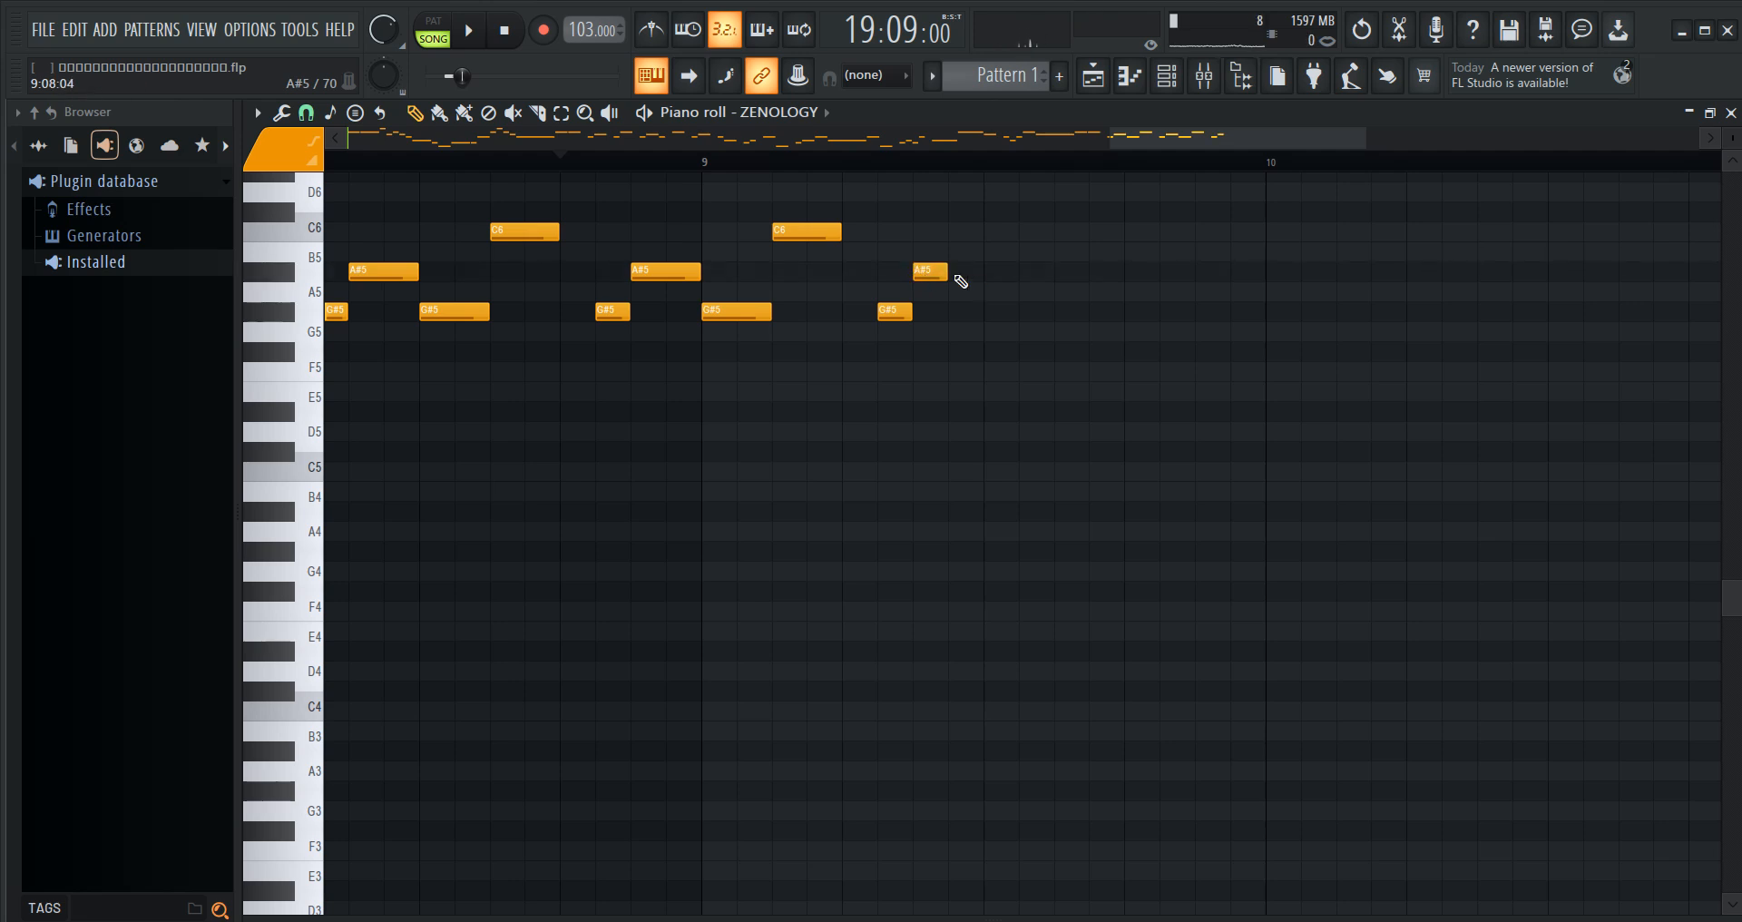
click(995, 312)
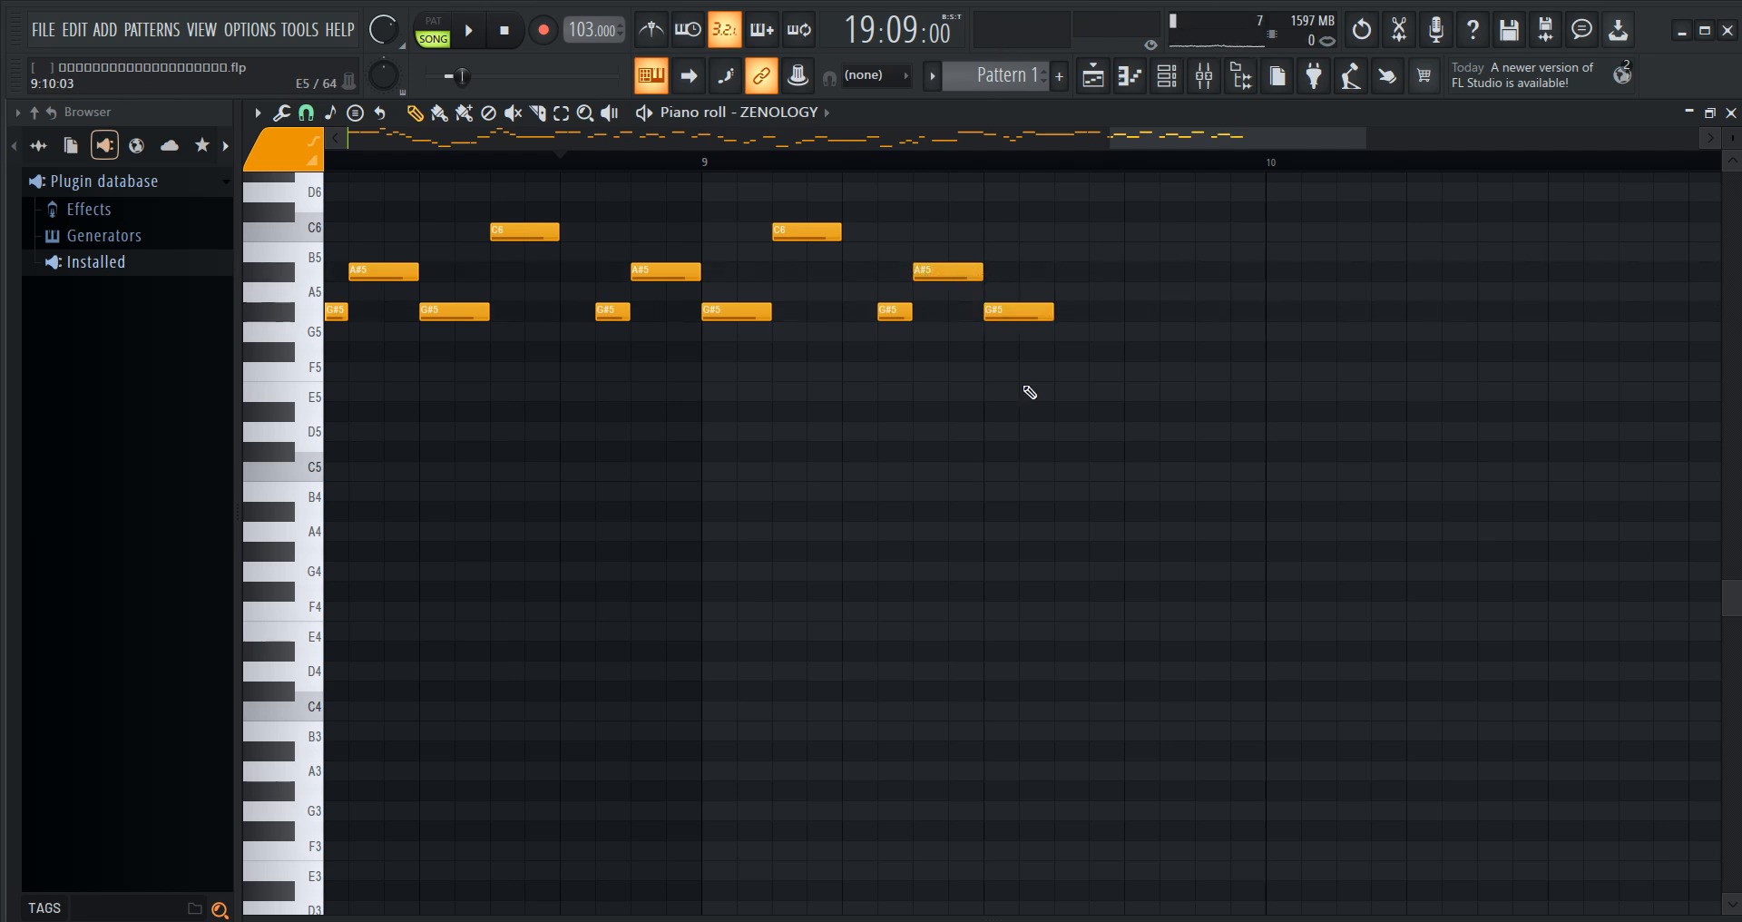
click(1094, 370)
drag(1119, 373, 1210, 369)
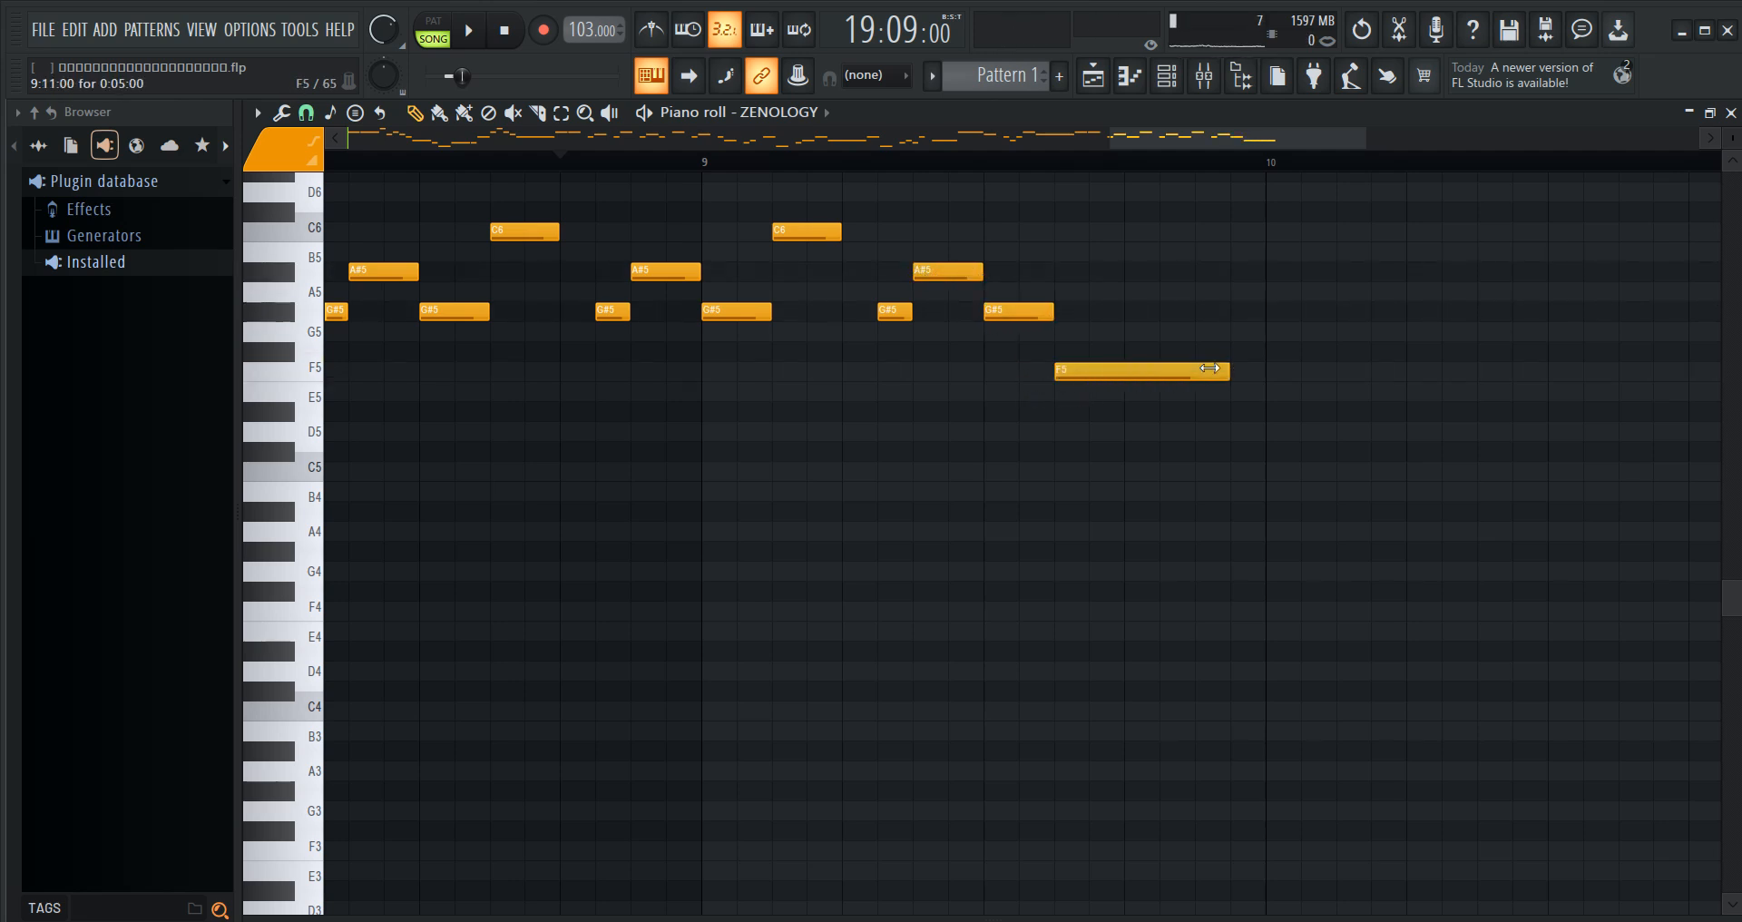
scroll(1213, 161, down, 4)
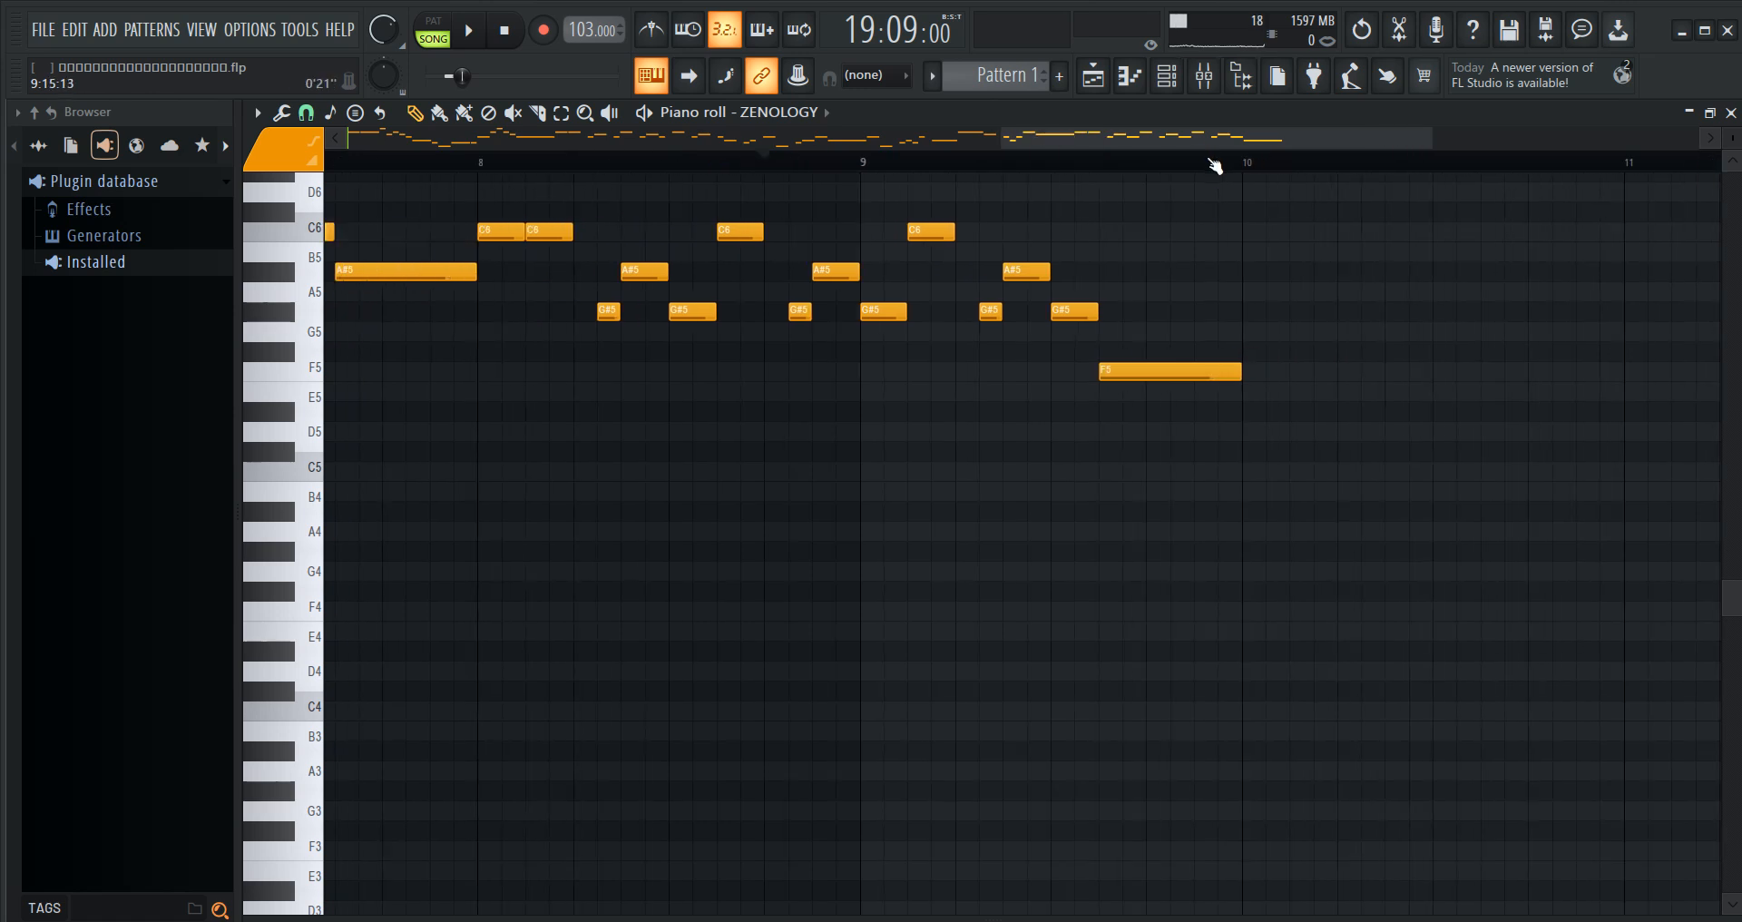
- Play the song into bar 10 and add a two-step G#5 on step 1 and a two-step C5 on step 3 of bar 10
click(476, 32)
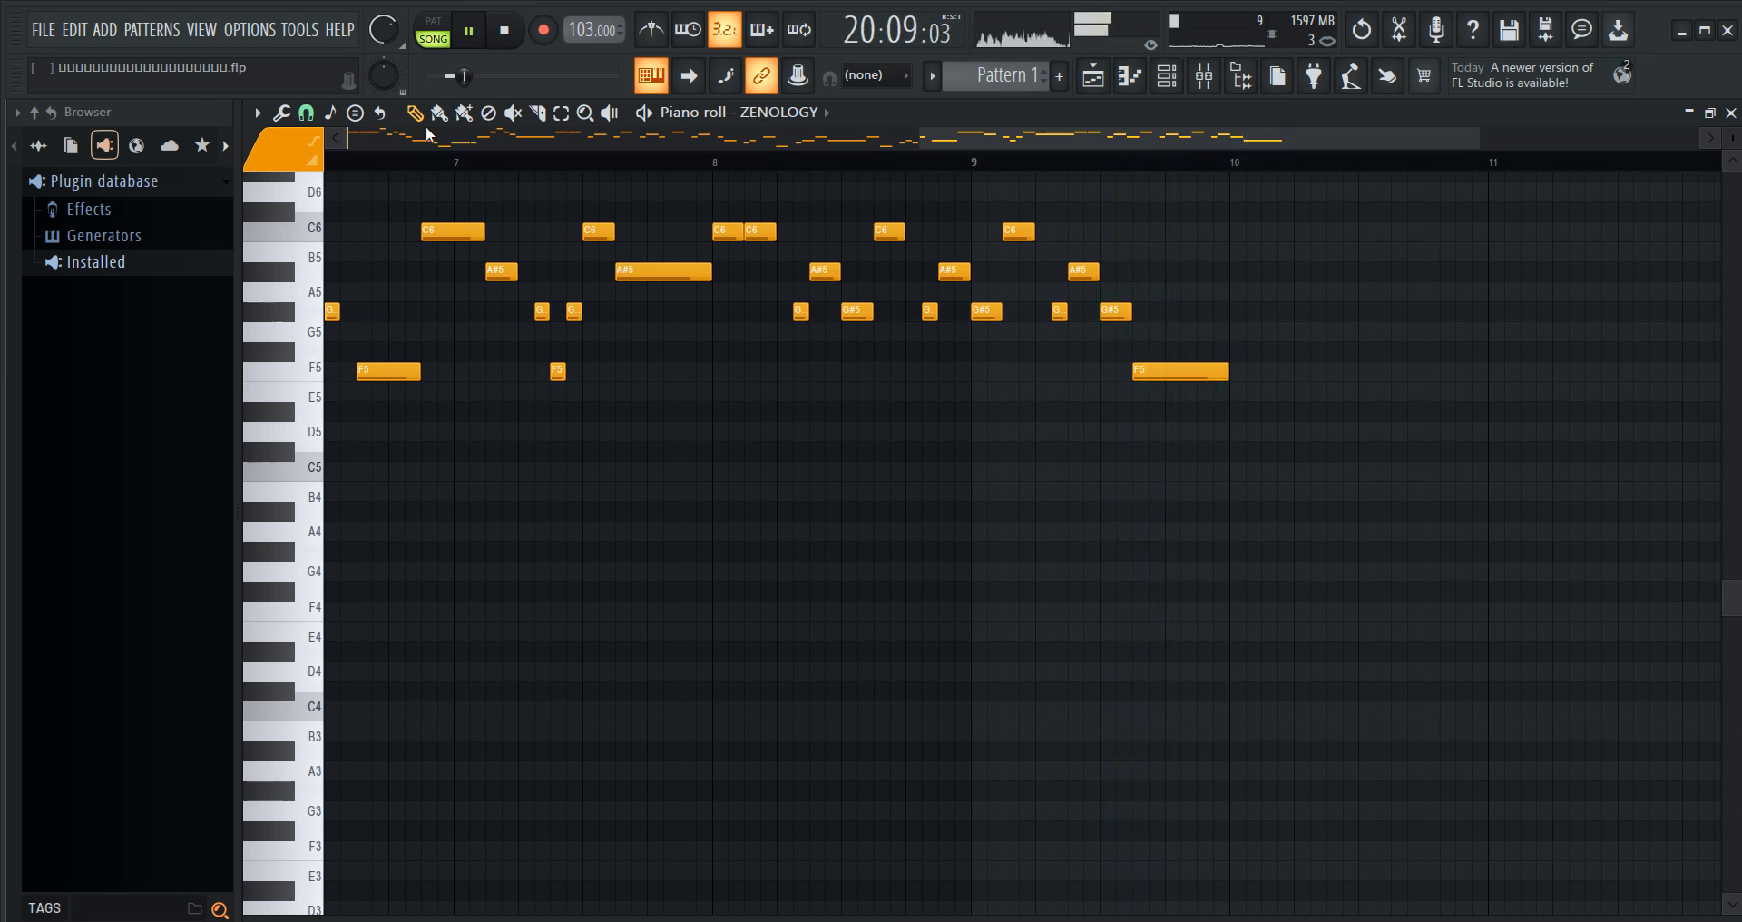
click(820, 167)
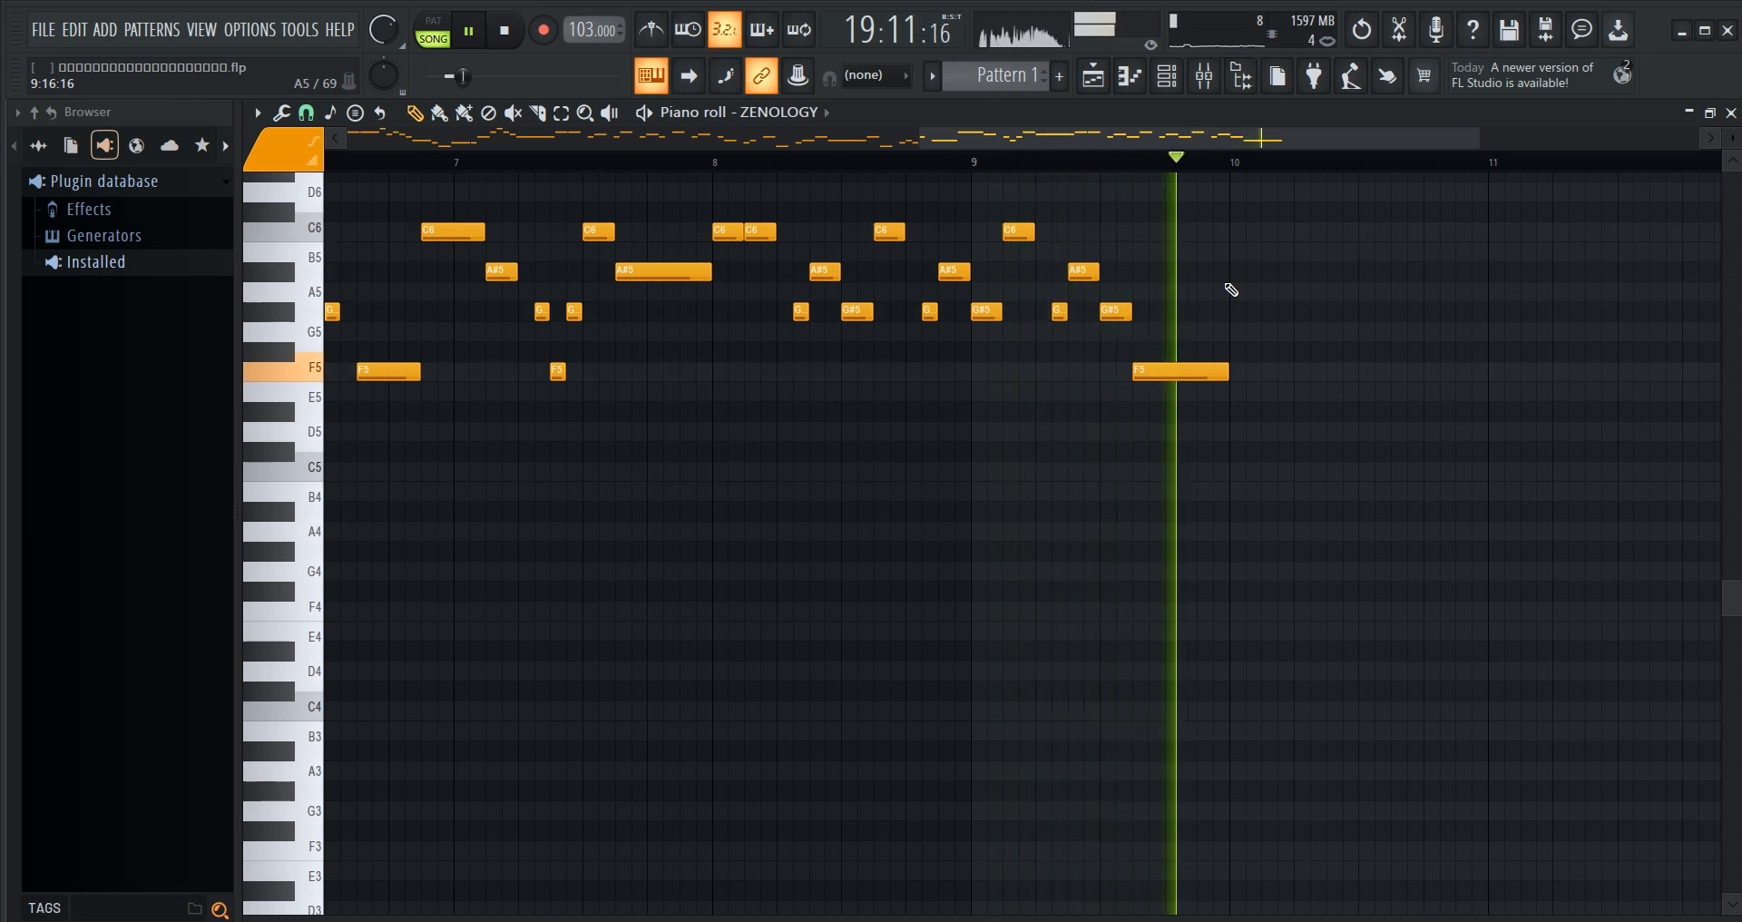
click(1240, 309)
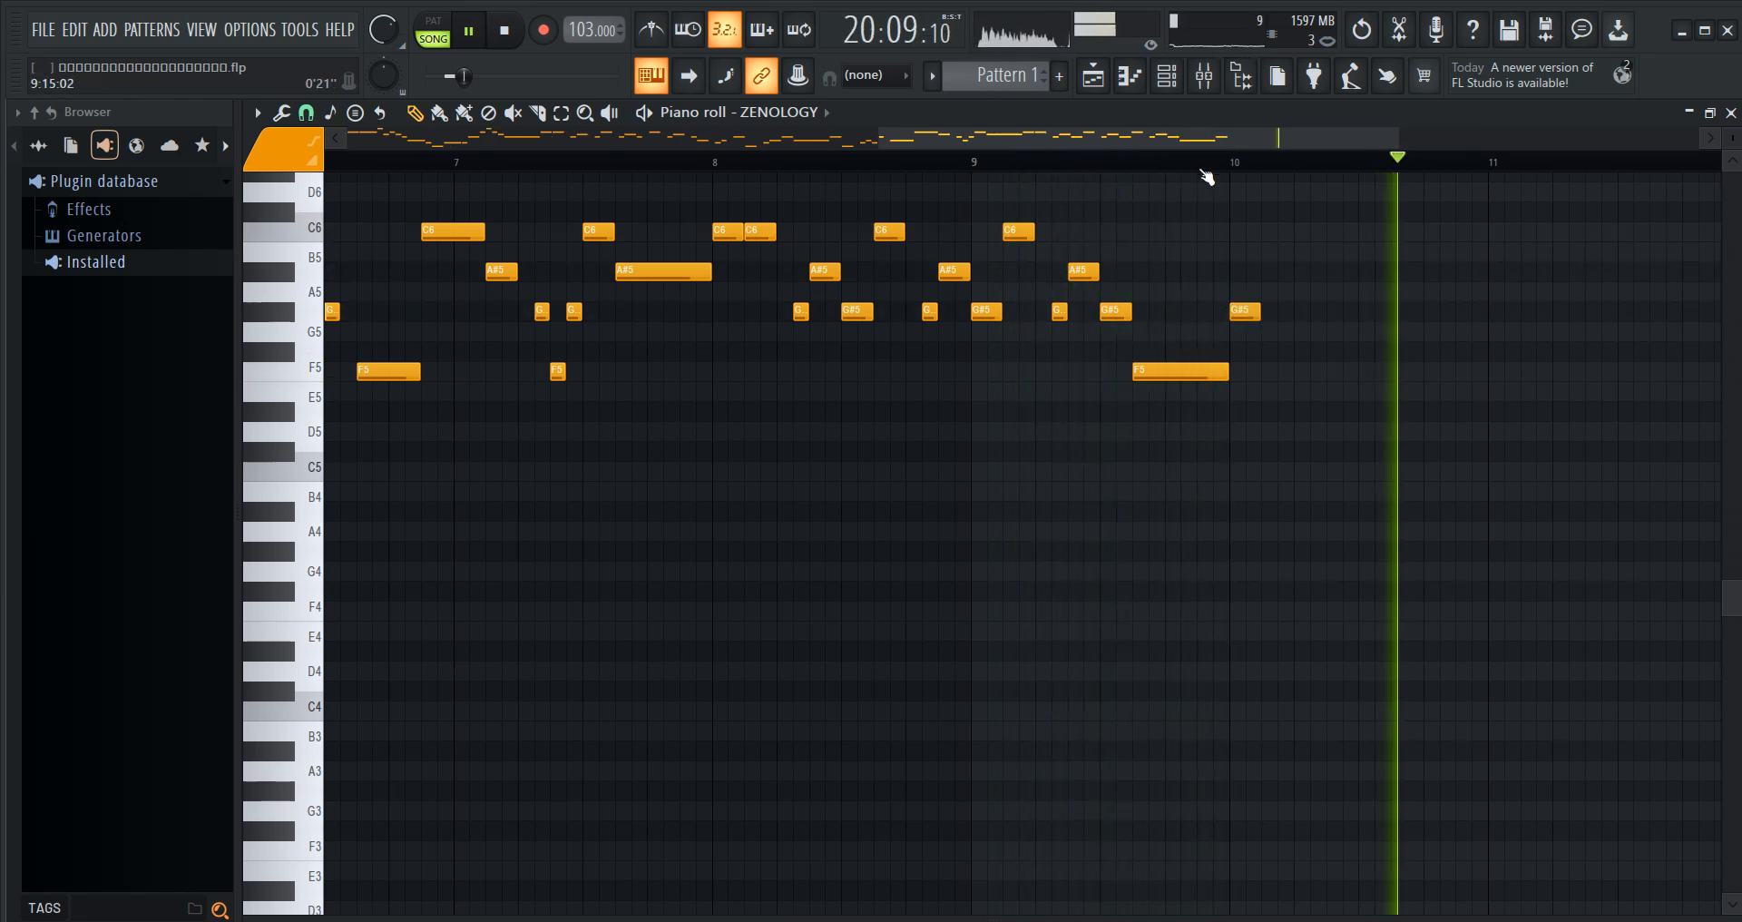
click(1268, 472)
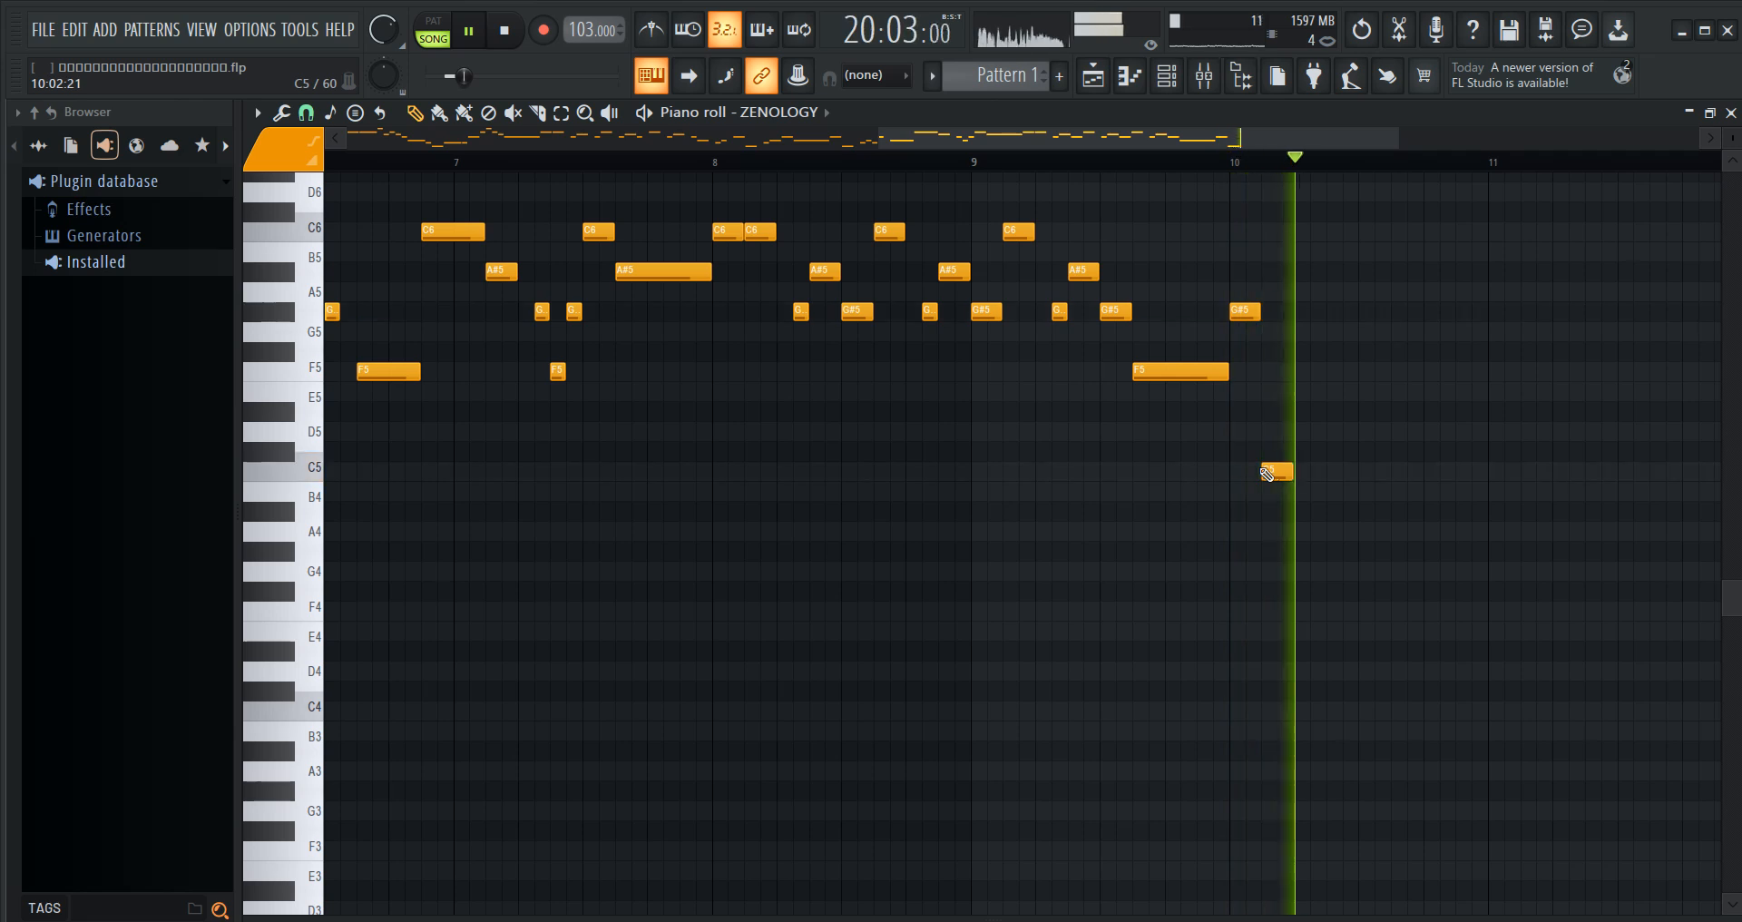
- Switch to pattern playback and add one-step C5, D#5 and F5 on steps 6, 7 and 8 and a two-step G#5 on step 9 of bar 10
click(441, 38)
click(471, 36)
click(1206, 164)
scroll(1283, 152, right, 5)
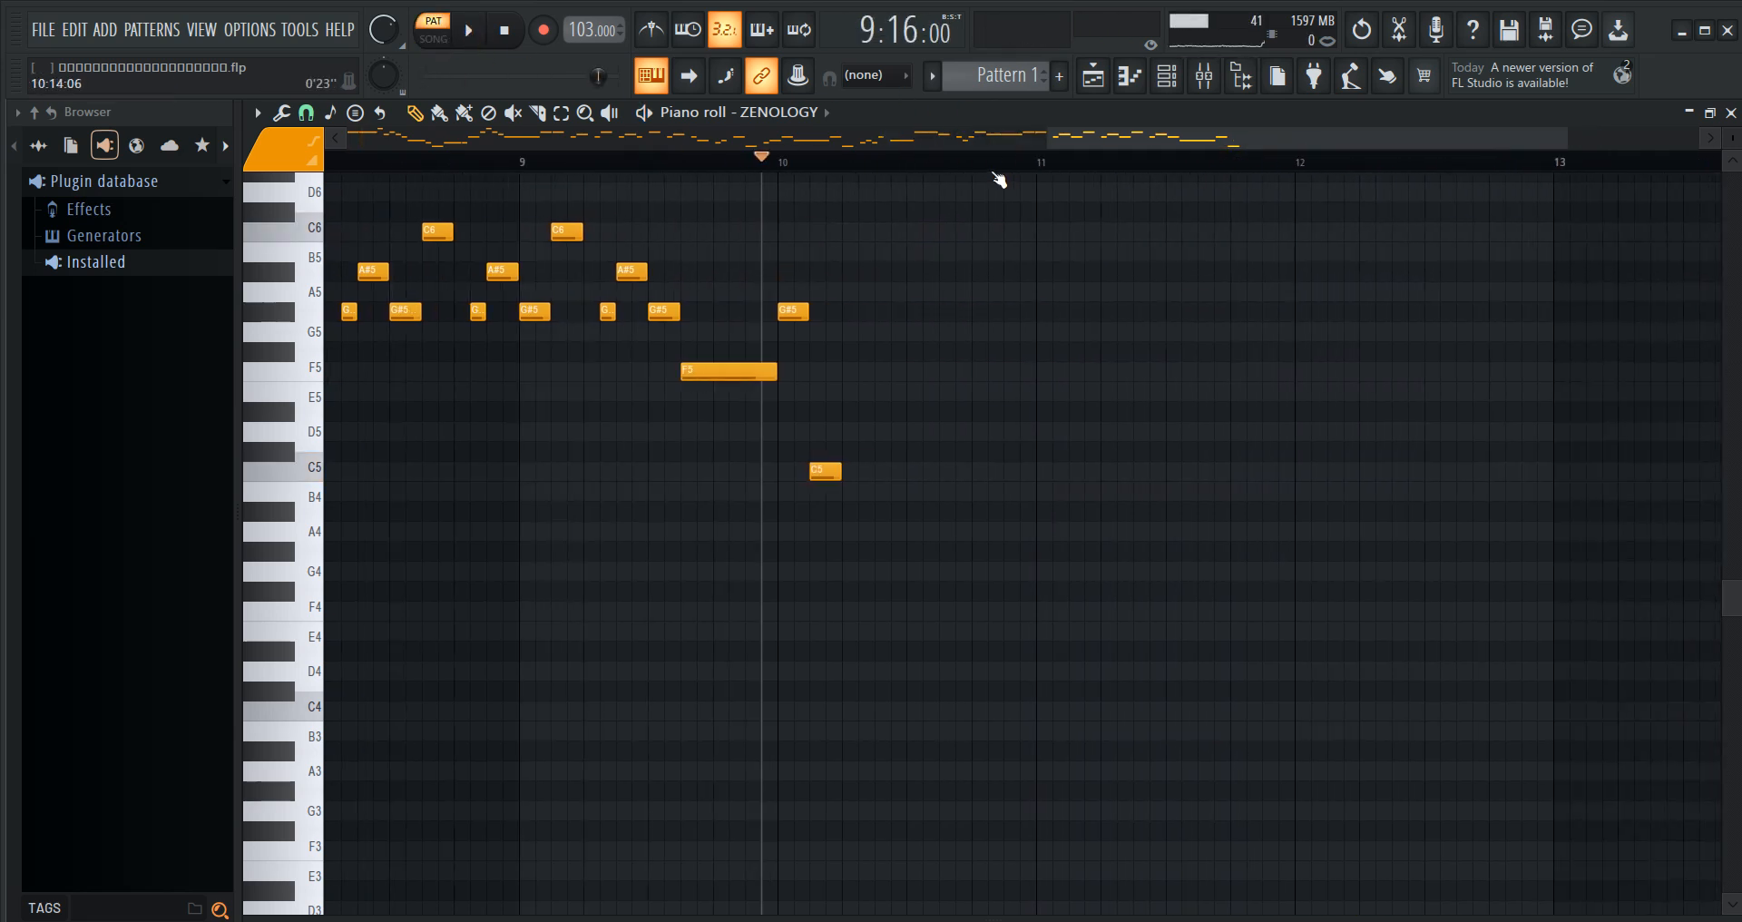
scroll(986, 173, up, 1)
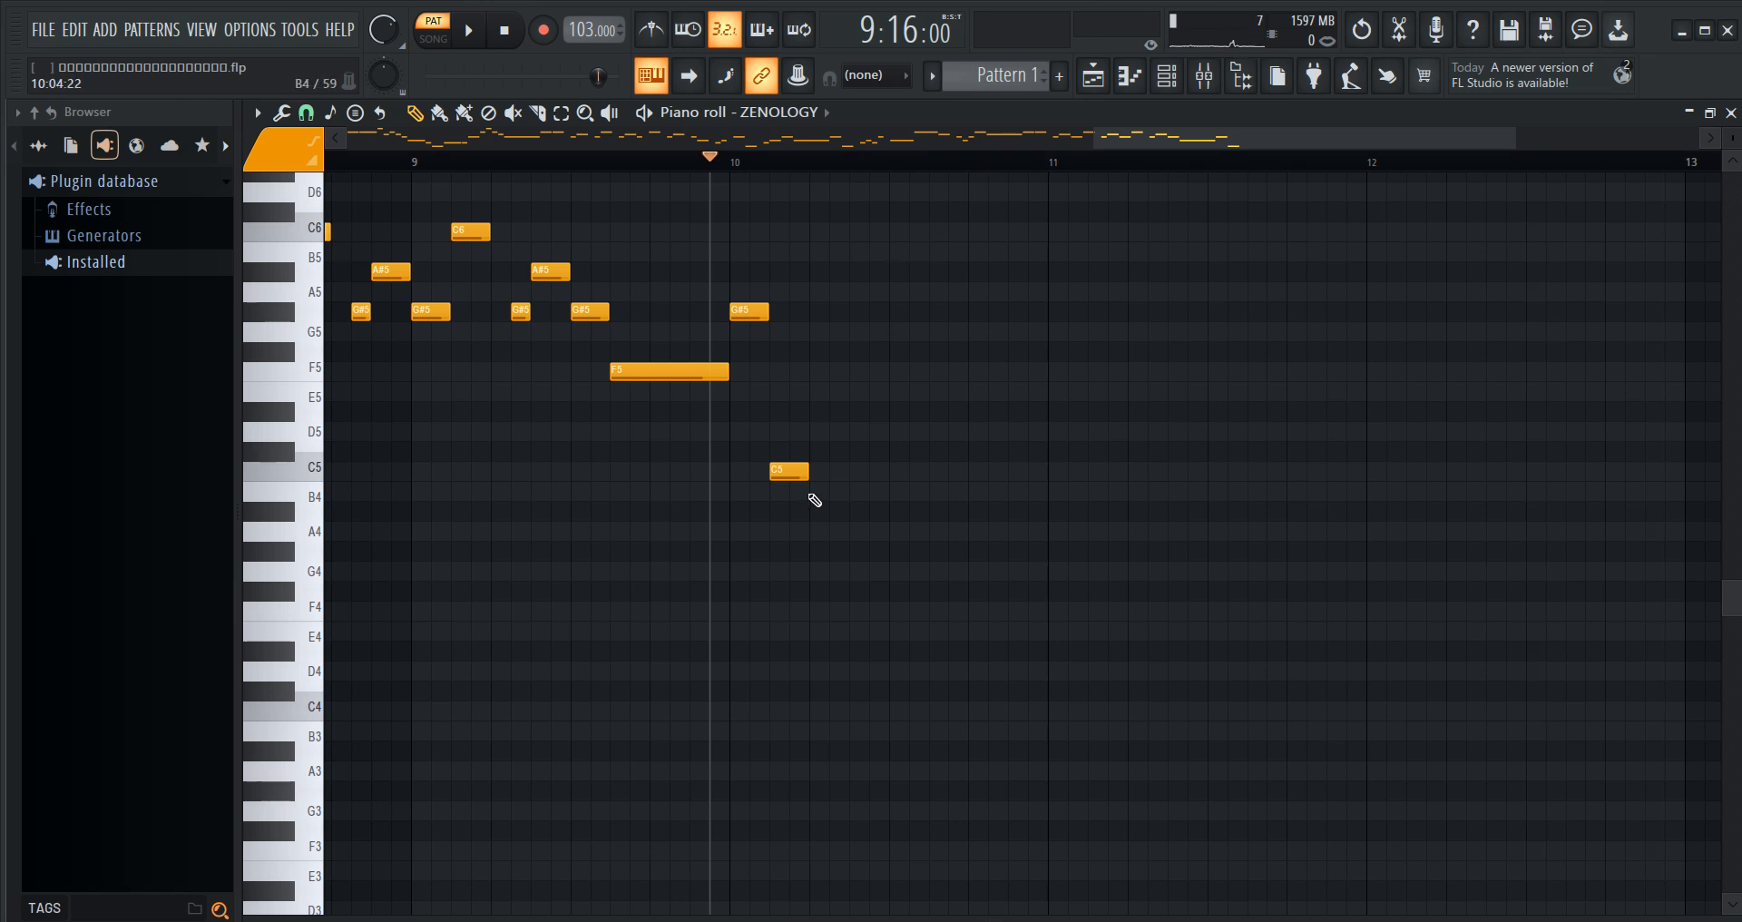
click(849, 471)
click(869, 372)
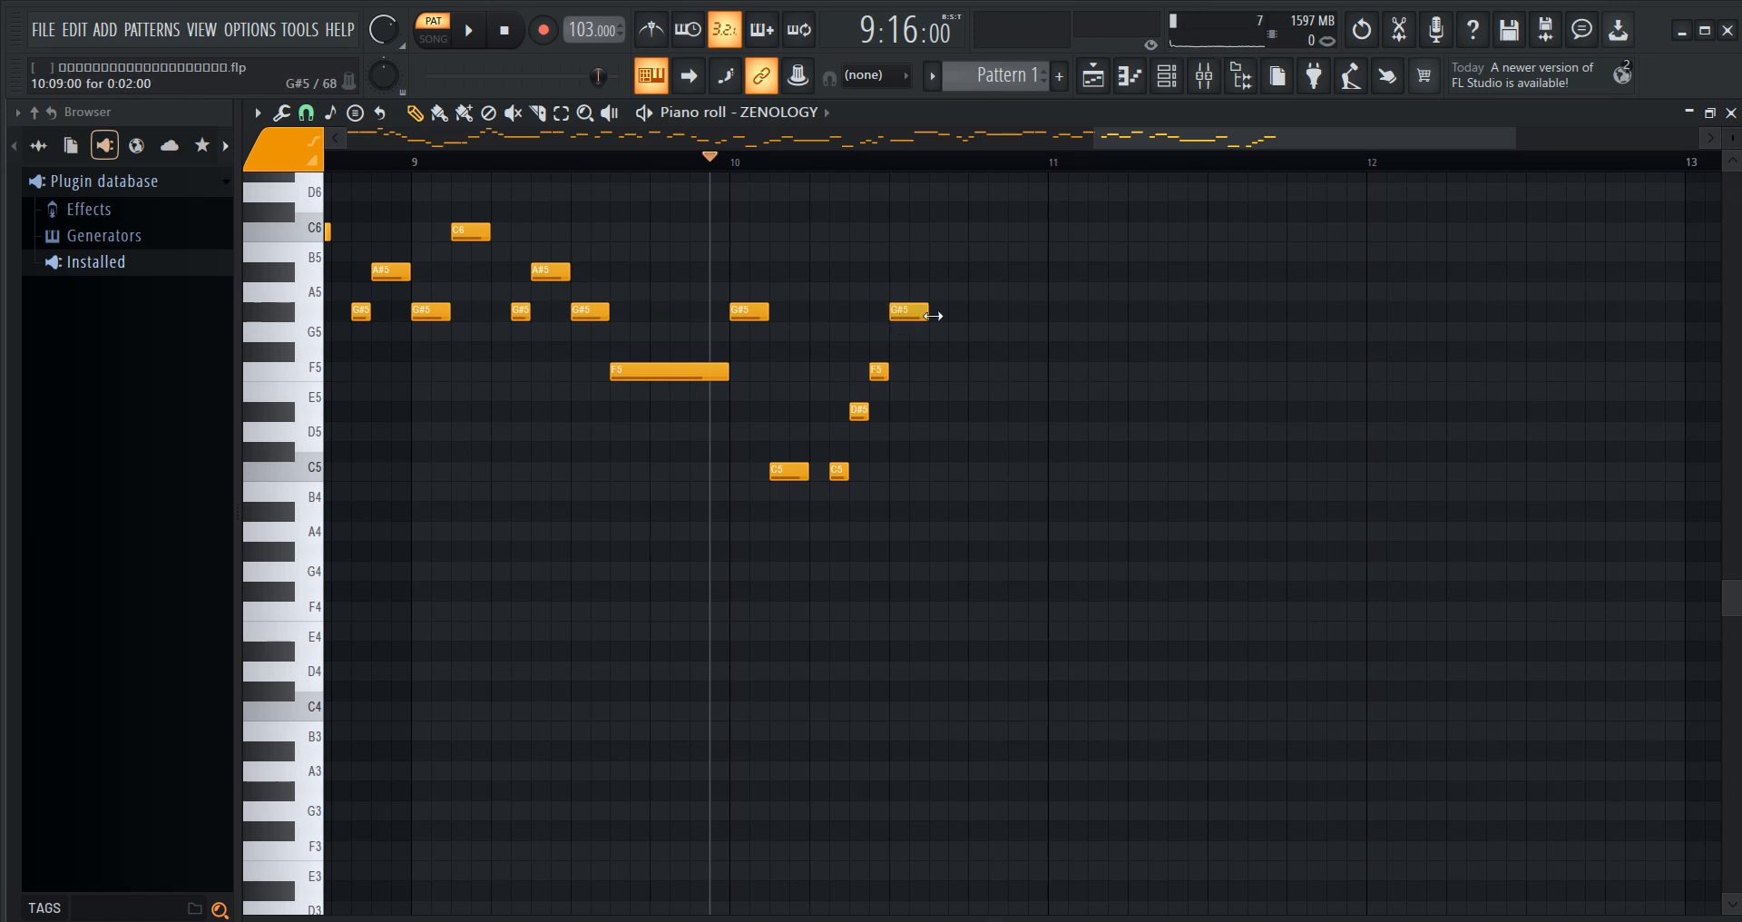
- Replay bar 10 in song mode and halt playback after the G#5 on step 9
click(463, 44)
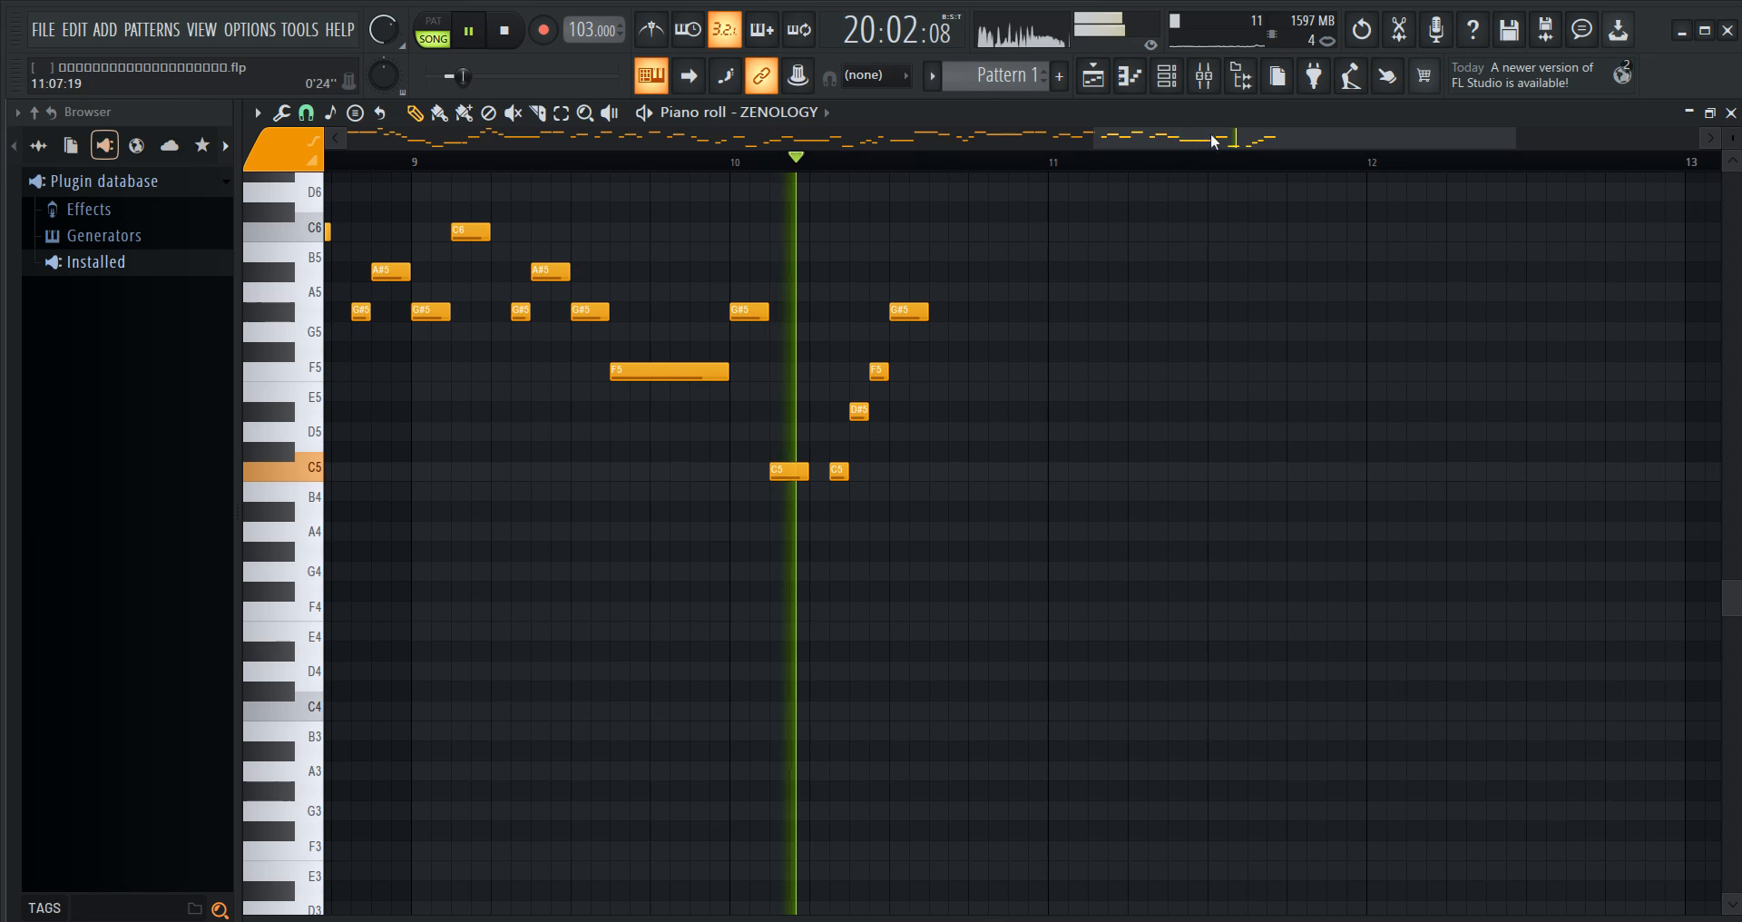
drag(1193, 139, 1213, 142)
click(567, 160)
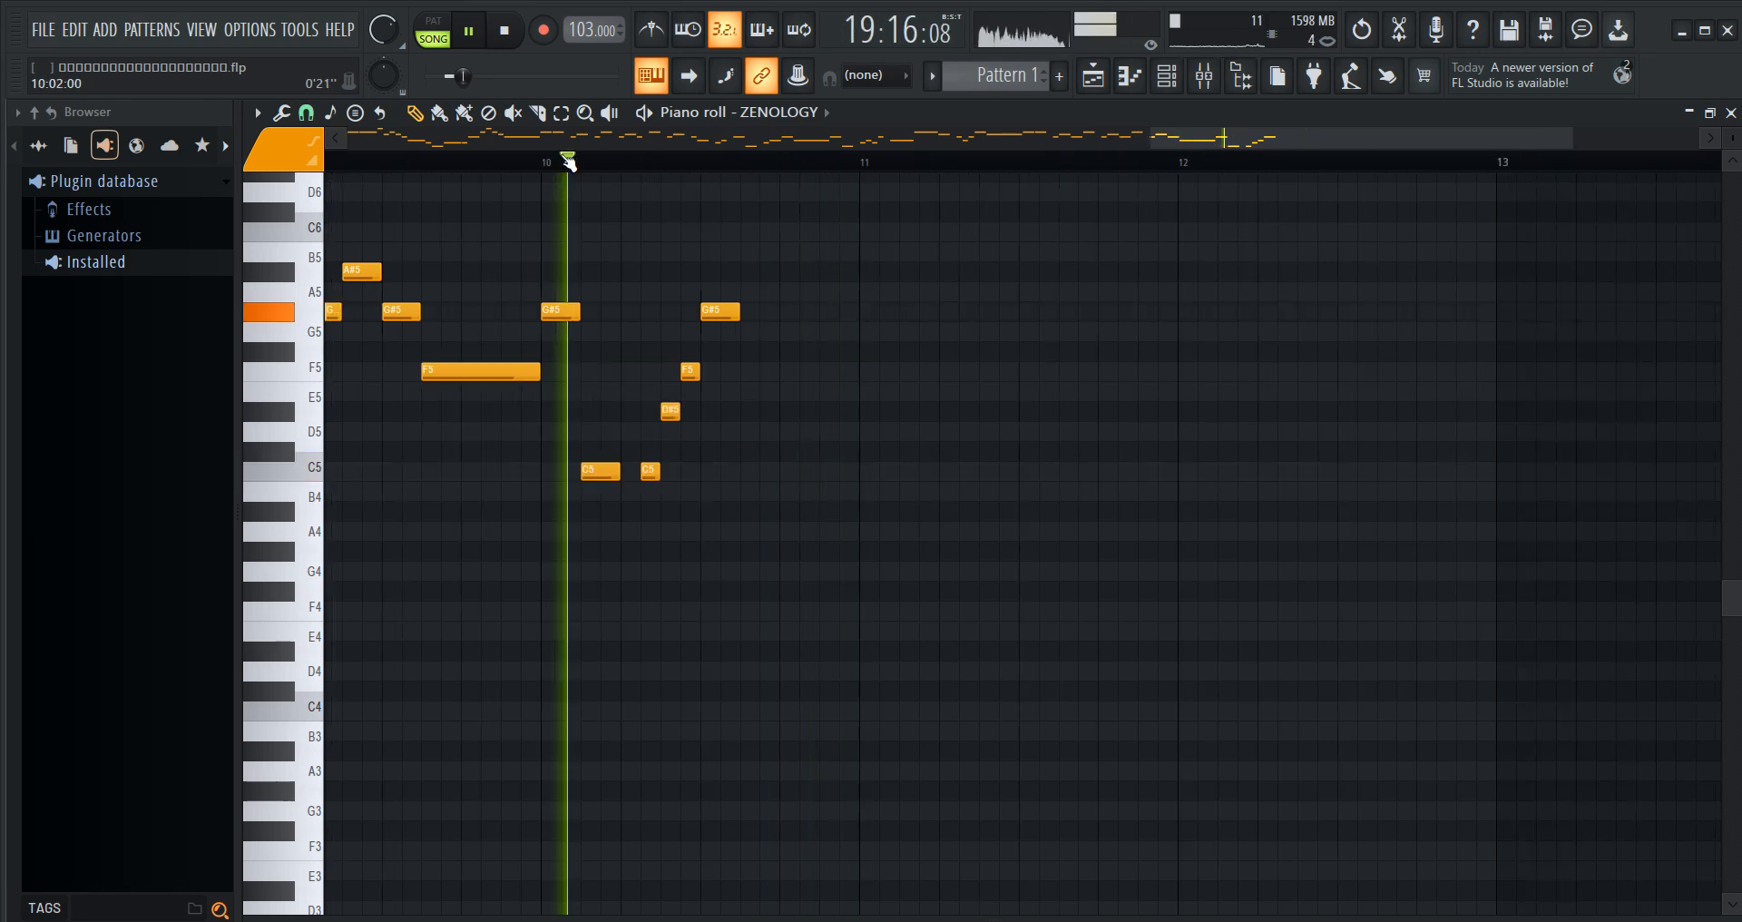
click(503, 22)
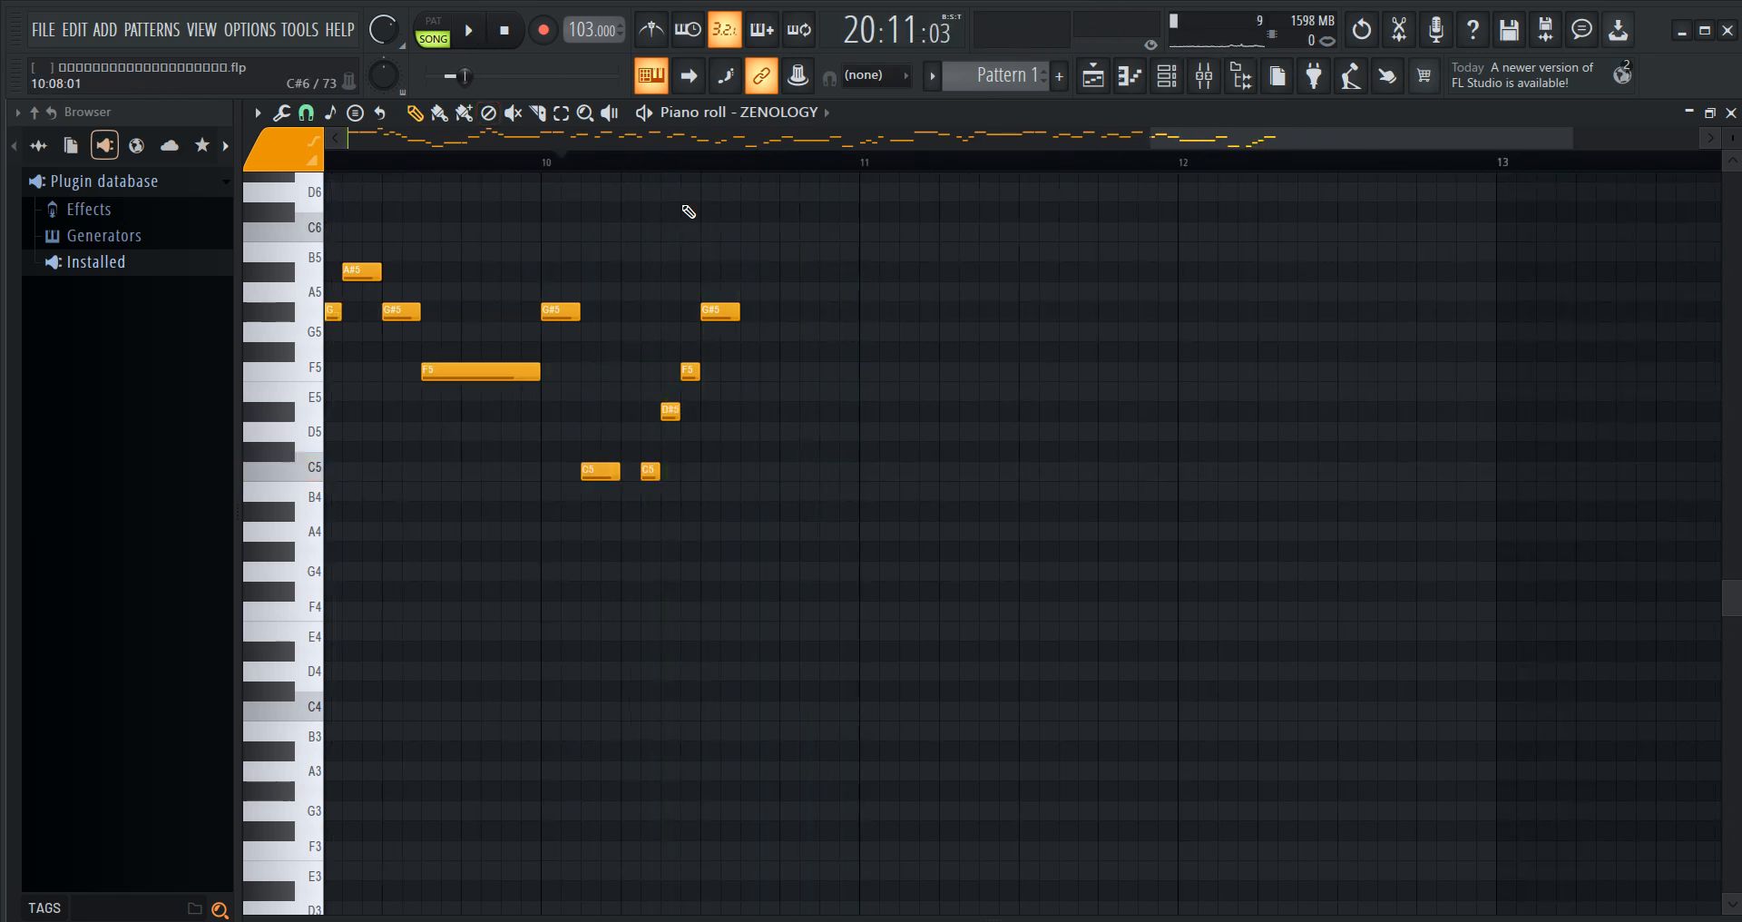
- Add a six-step F5 on step 11 of bar 10, plus G#5 and F5 on steps 1 and 2 and C5 on steps 3 and 6 of bar 11
click(746, 371)
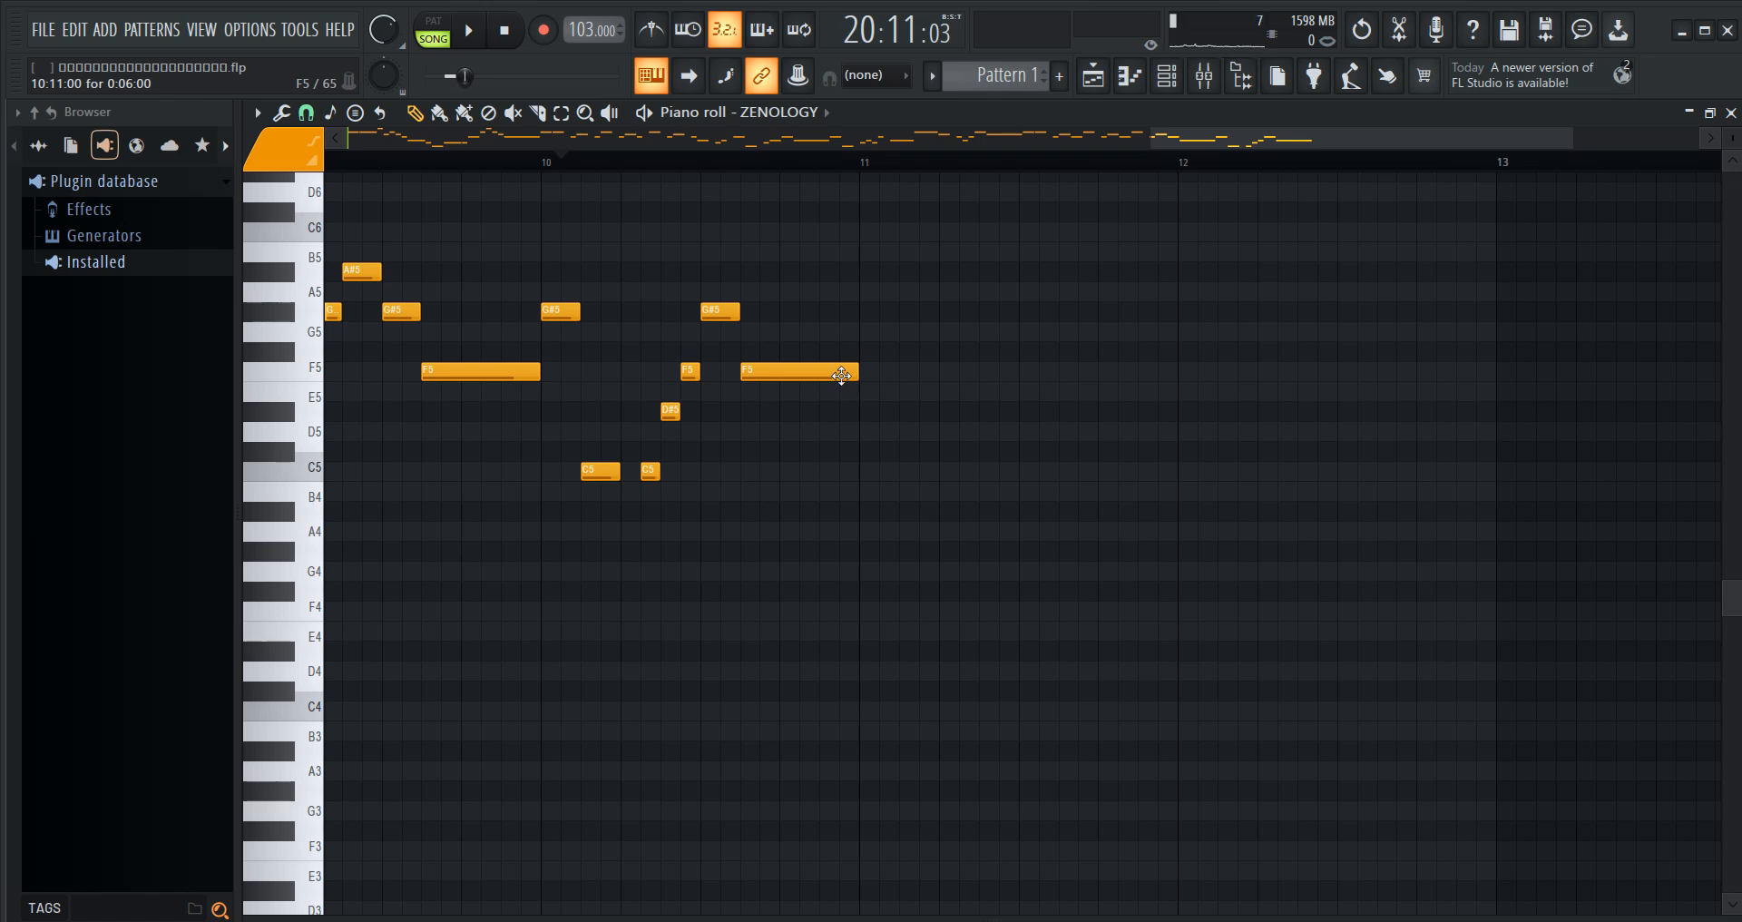
click(872, 314)
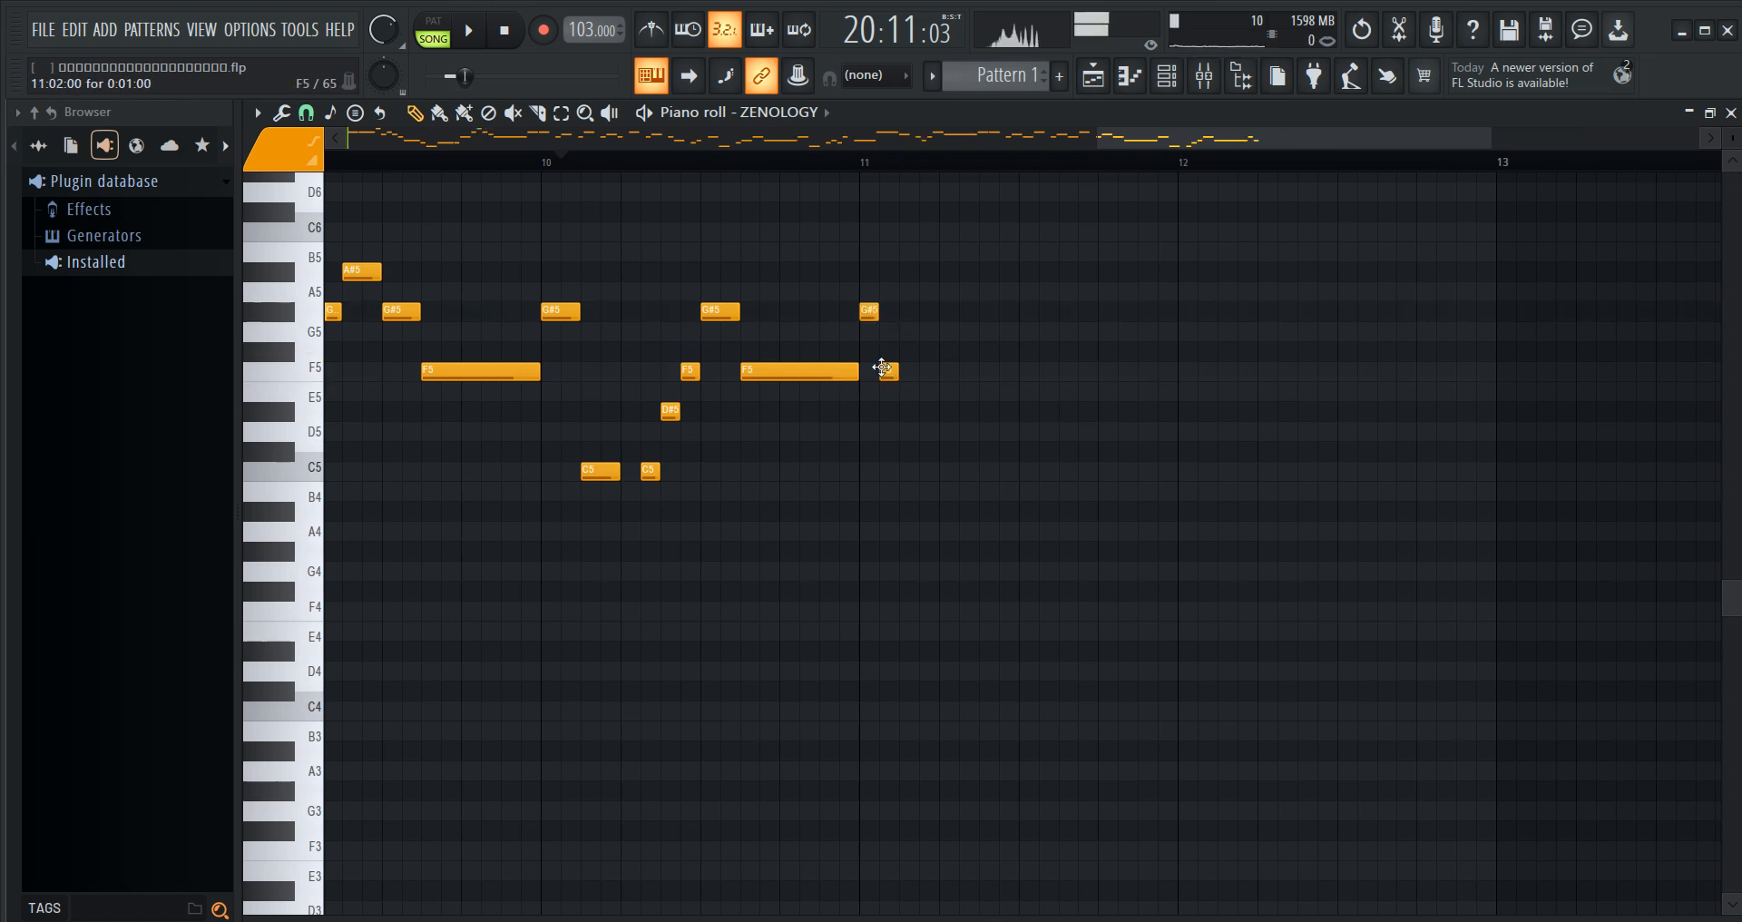
click(902, 472)
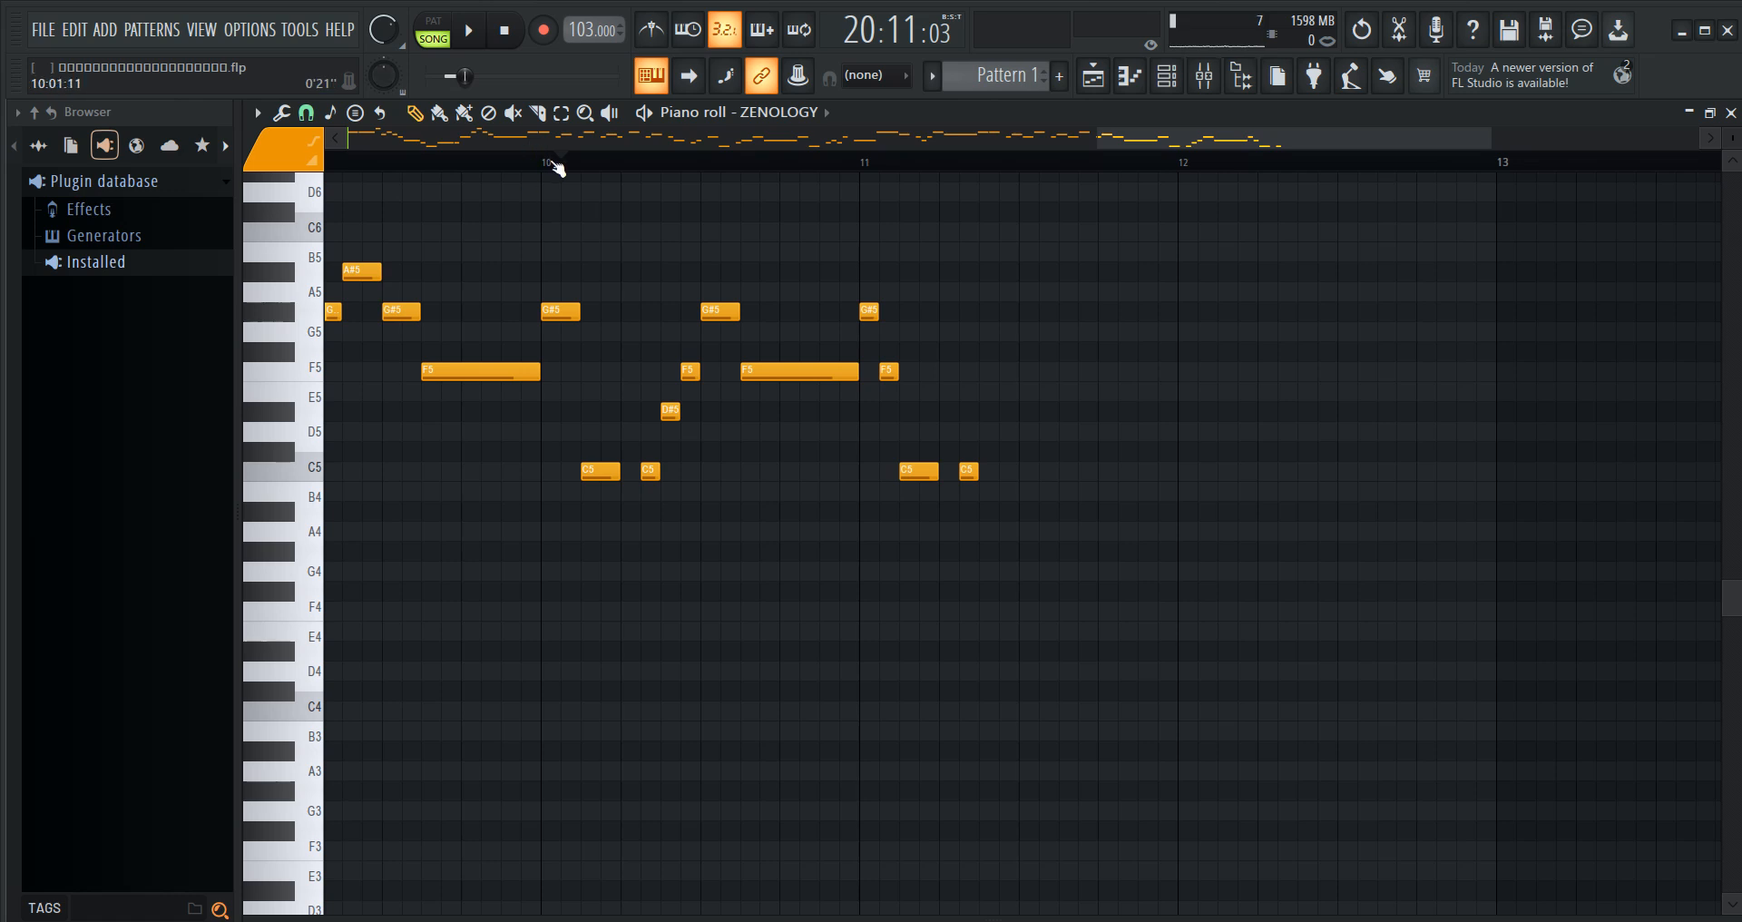
- Replay the song and add one-step D#5 and F5 on steps 7 and 8, a two-step G#5 on step 9 and a four-step F5 on step 11 of bar 11
click(465, 34)
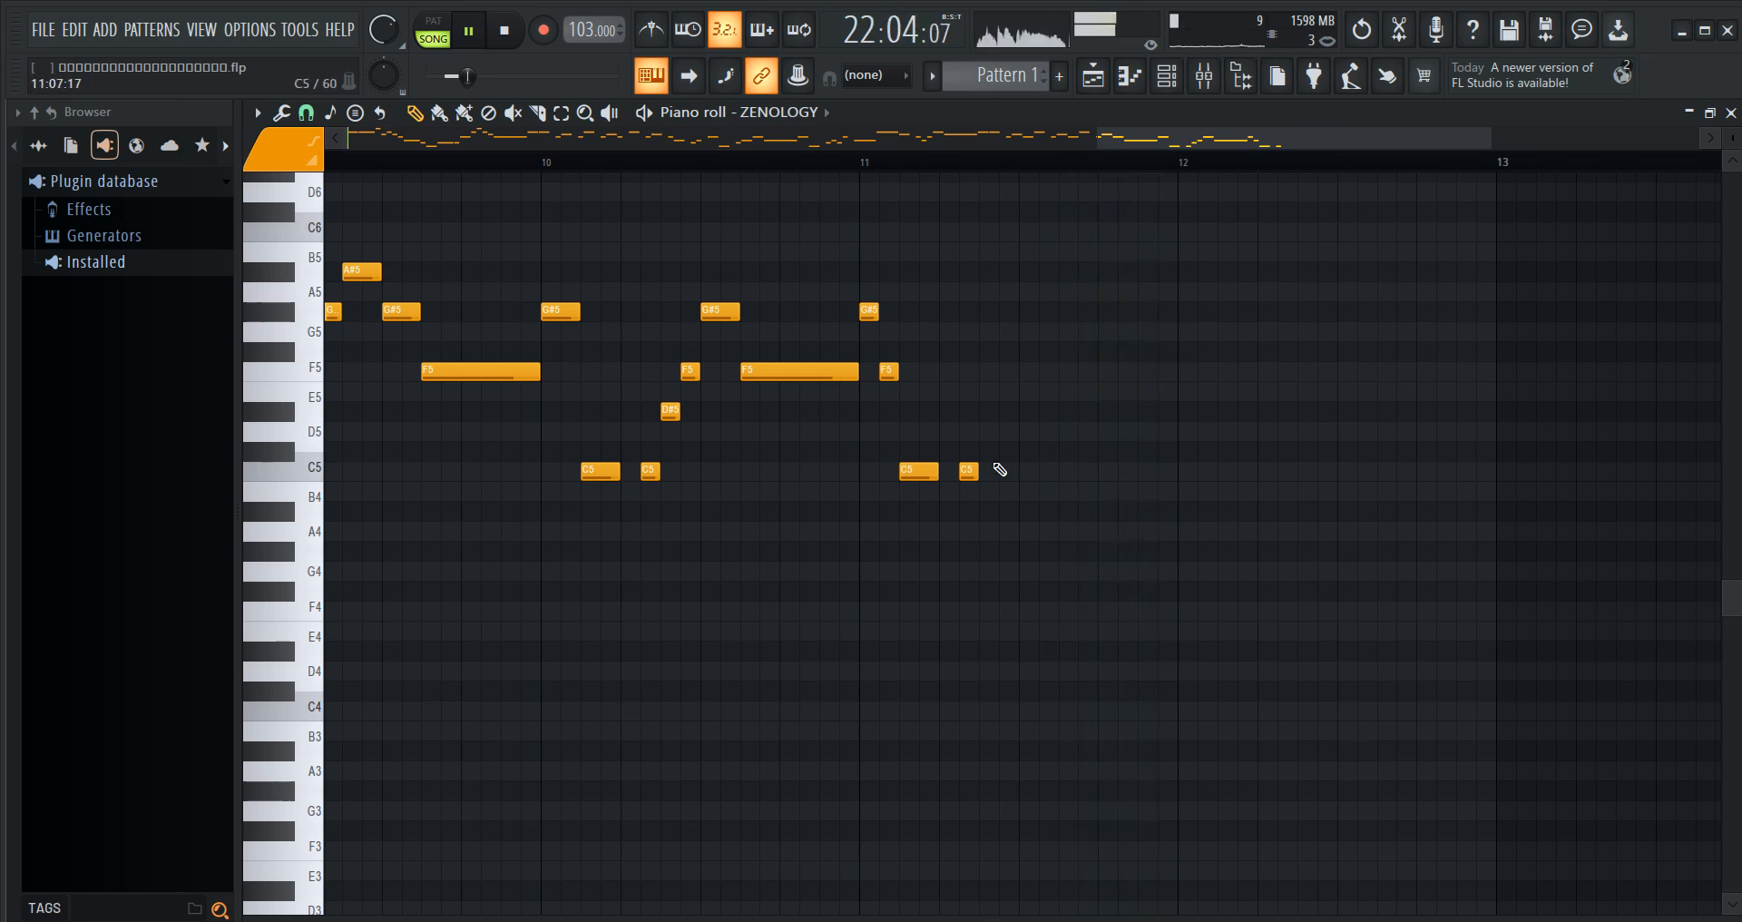
click(476, 47)
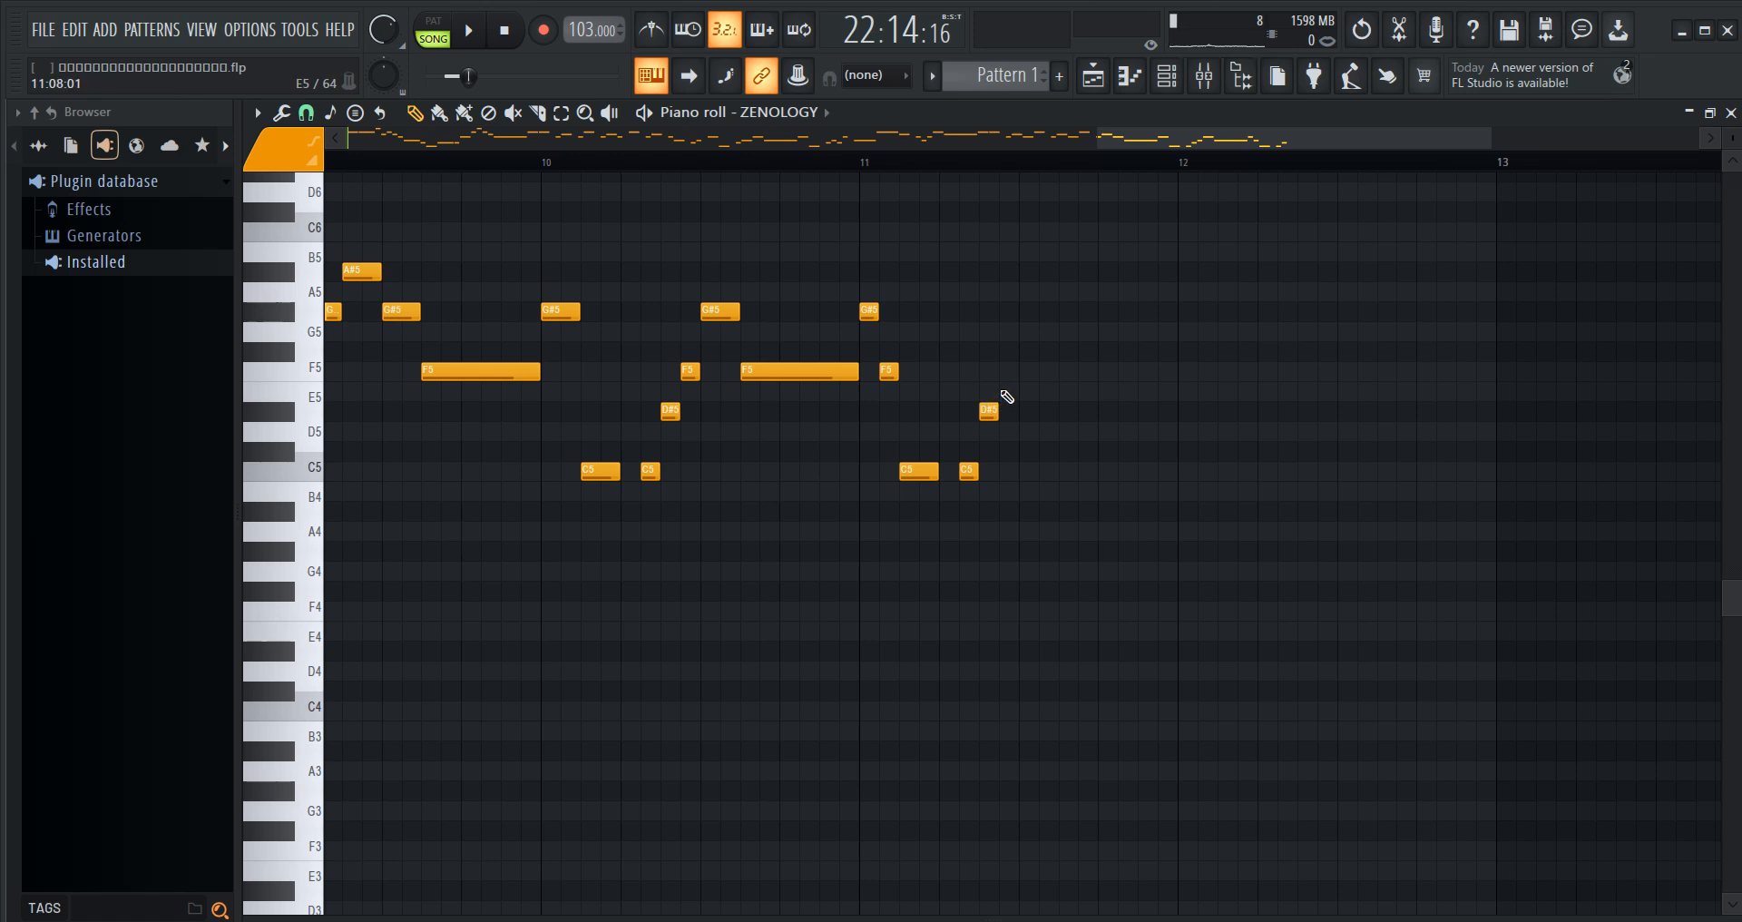
click(1005, 371)
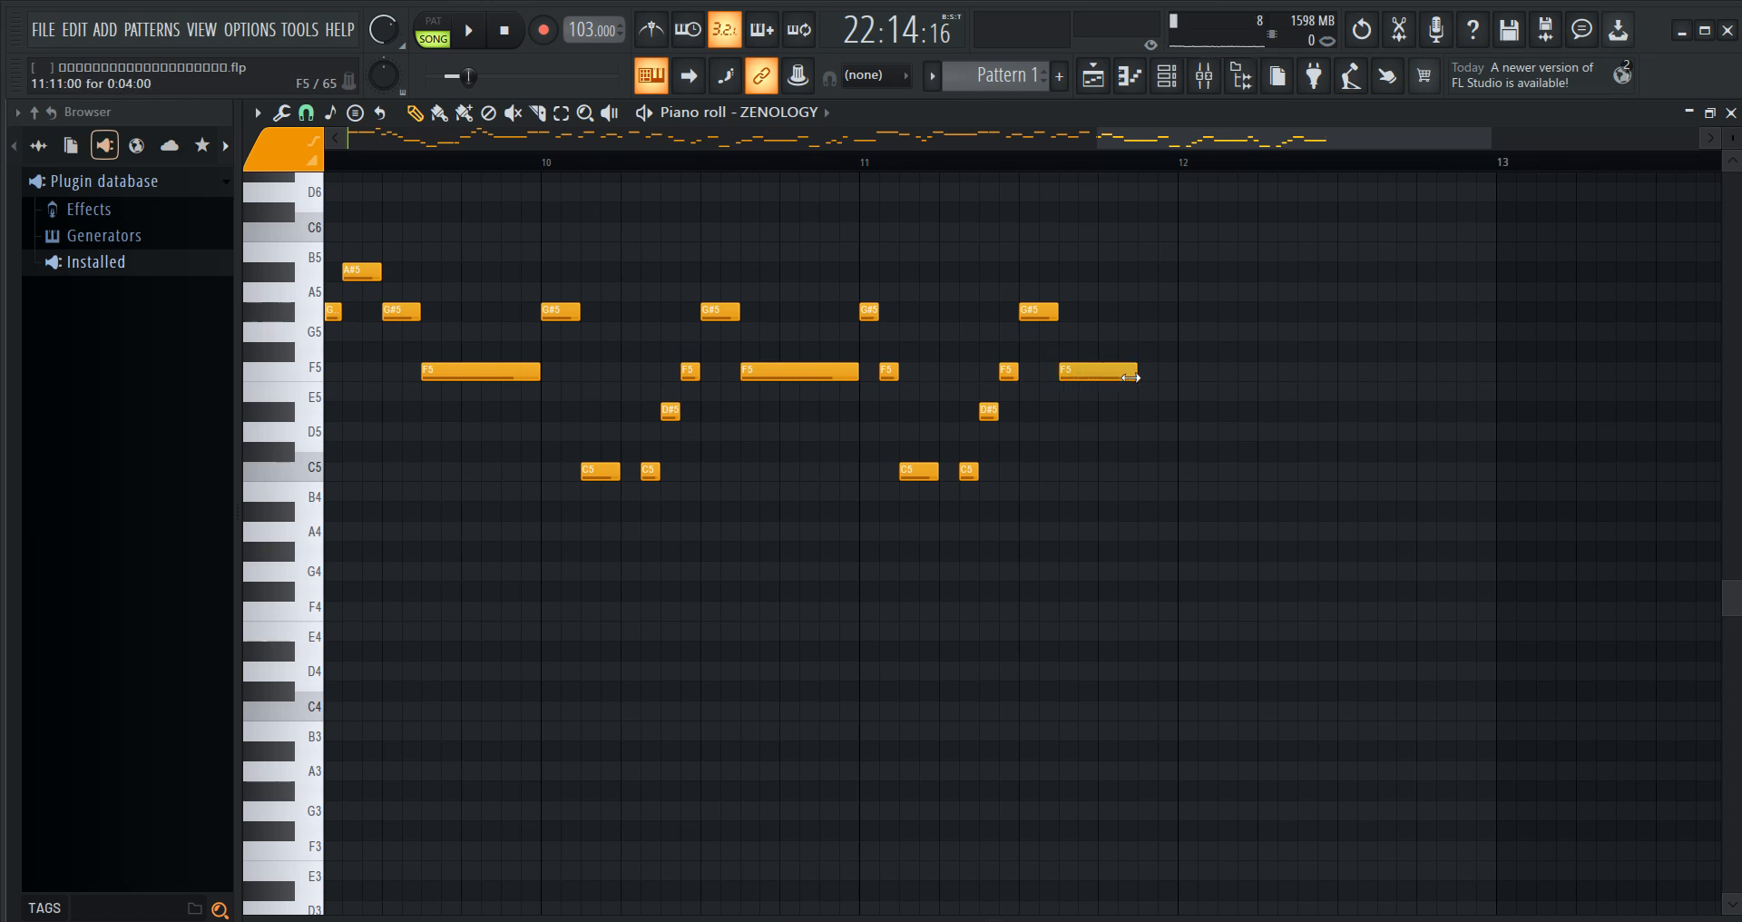
- Add a two-step C6 on step 15 of bar 11 and a one-step C6 on step 2 of bar 12, and replay the phrase into bar 12
click(1144, 232)
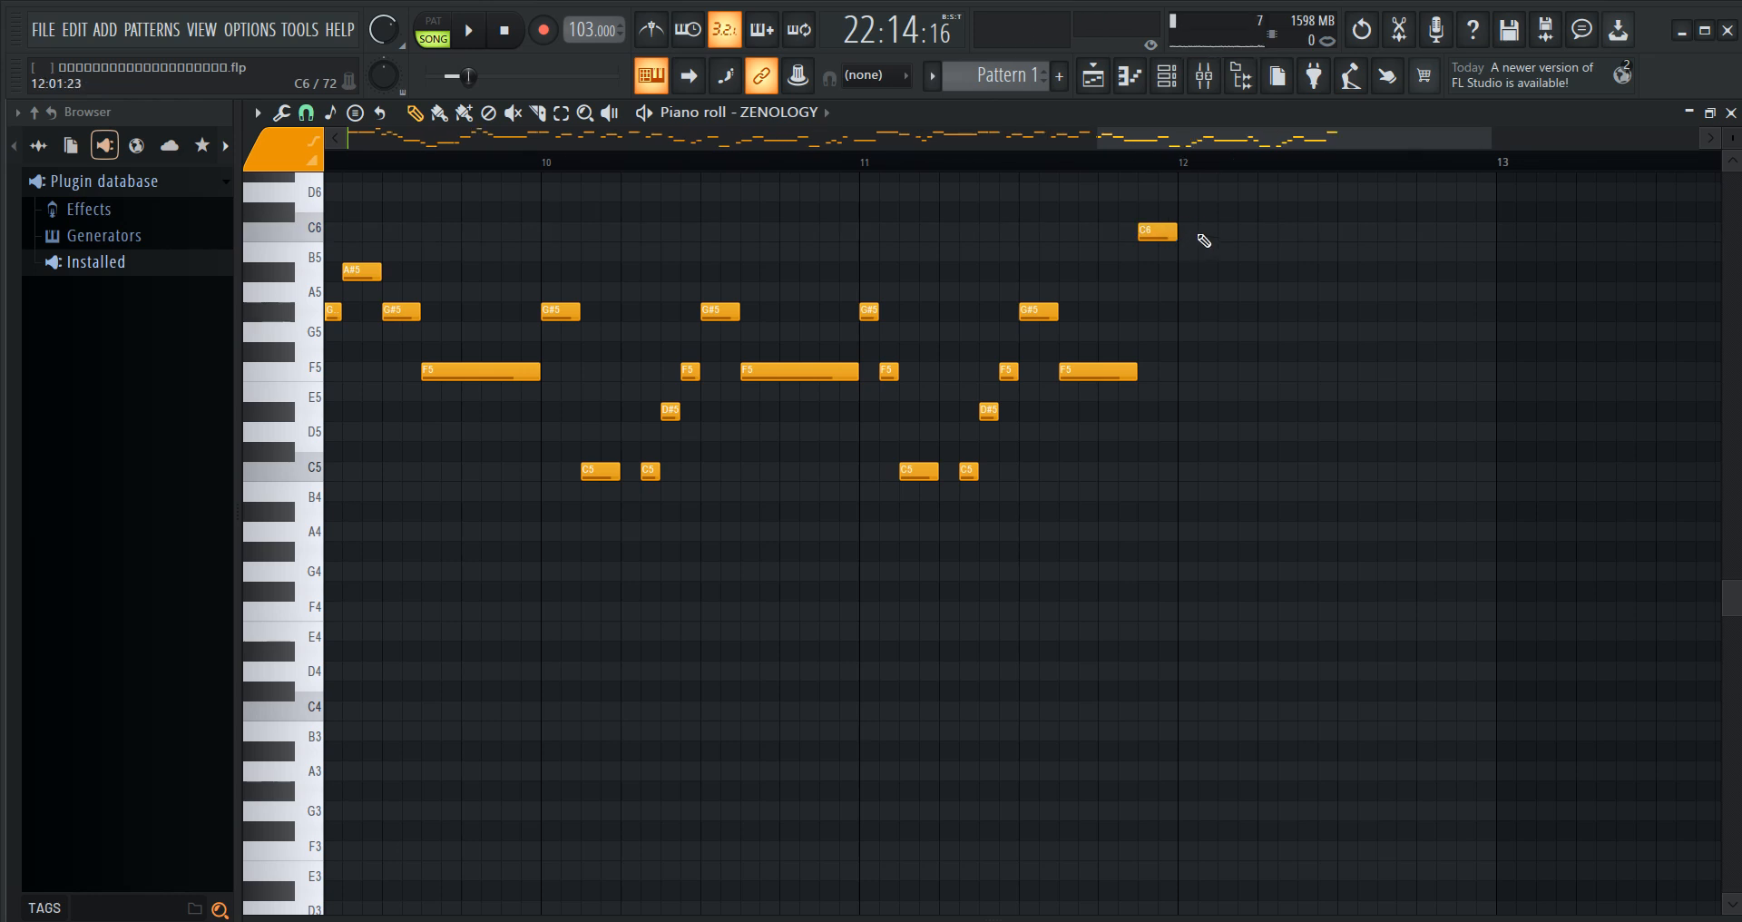
click(1205, 233)
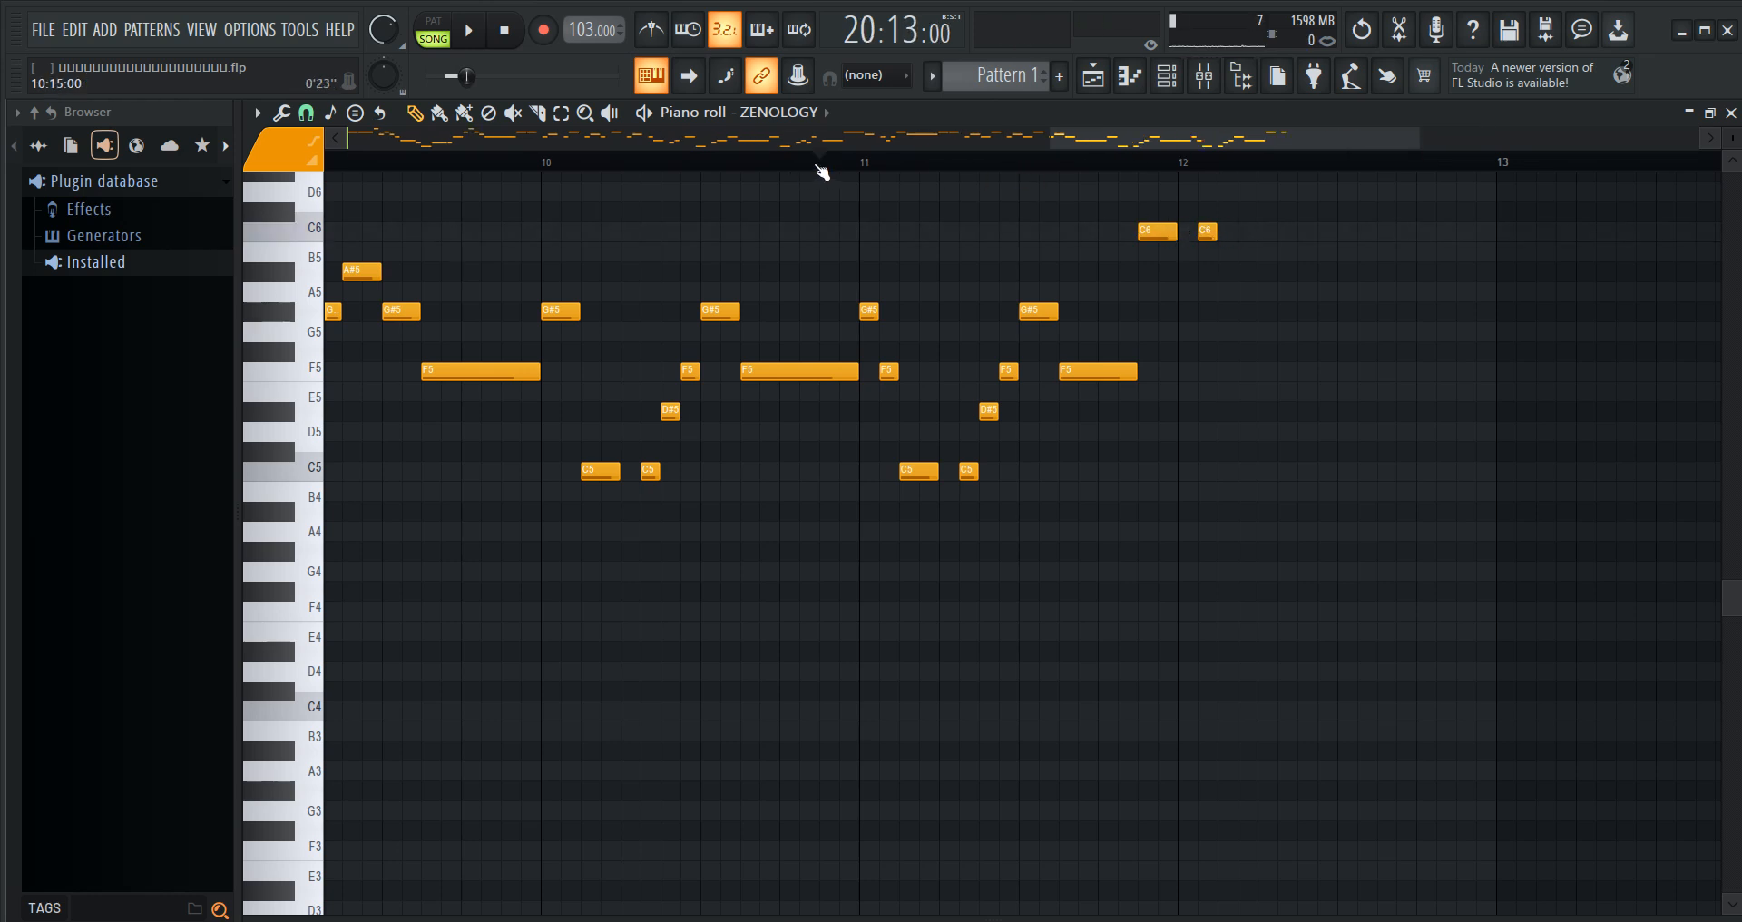
key(space)
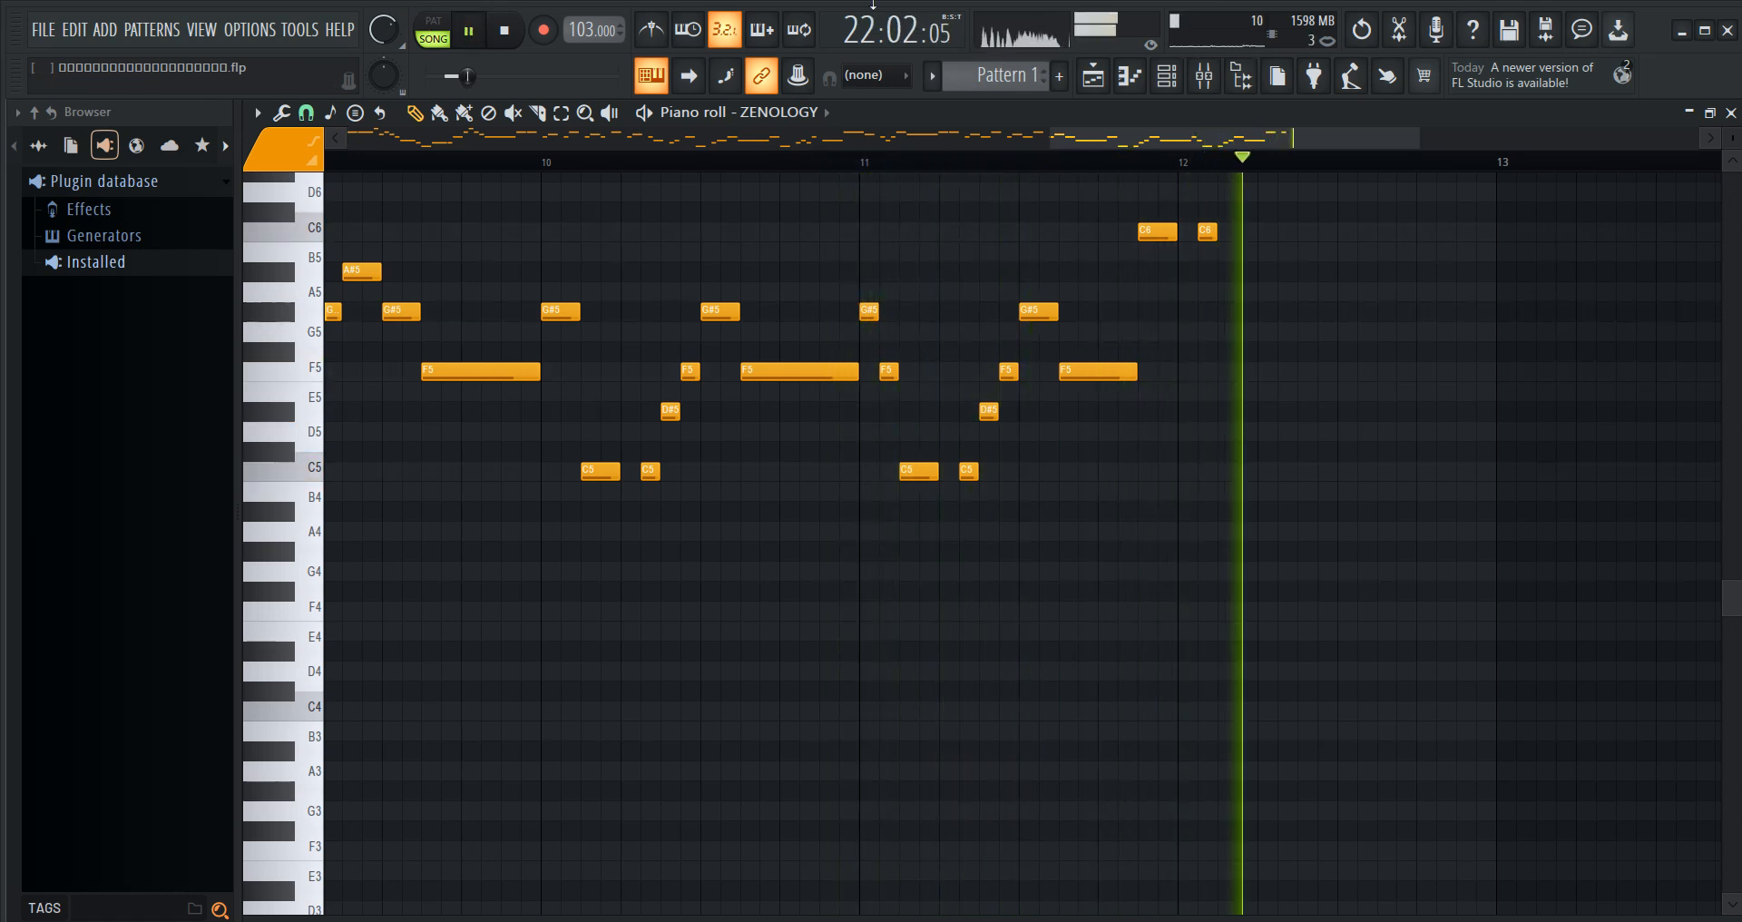
click(472, 33)
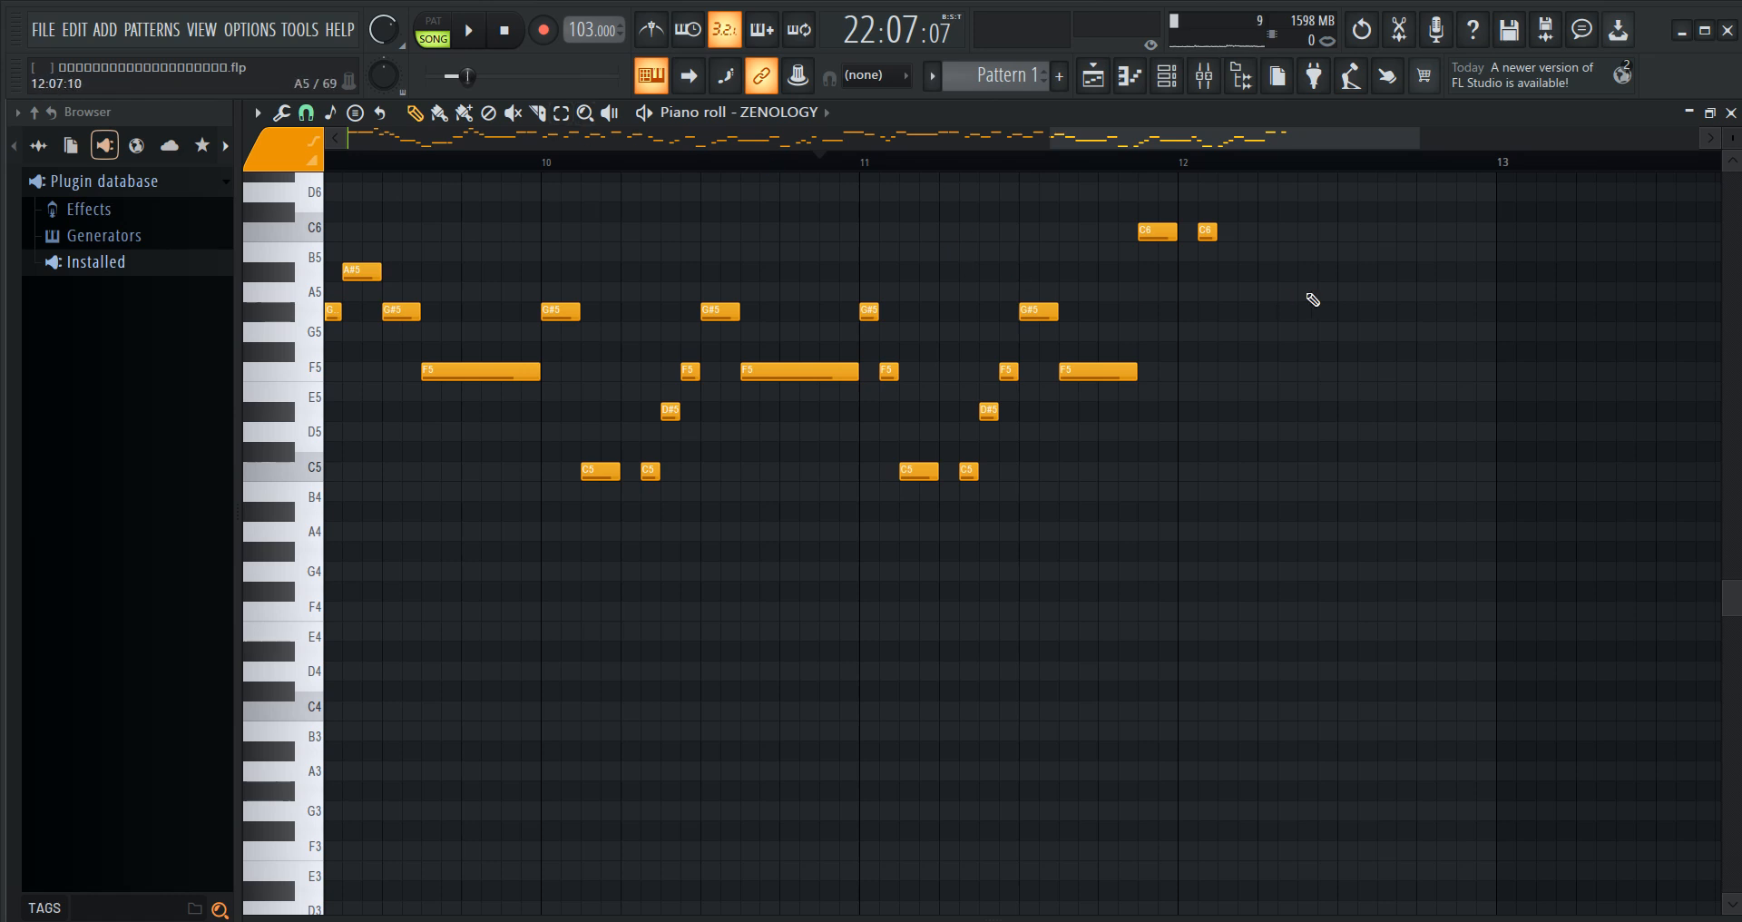
- Add a two-step A#5 on step 3, one-step F5 and G#5 on steps 7 and 8, a two-step C6 on step 9 and a six-step A#5 on step 11 of bar 12
click(1245, 276)
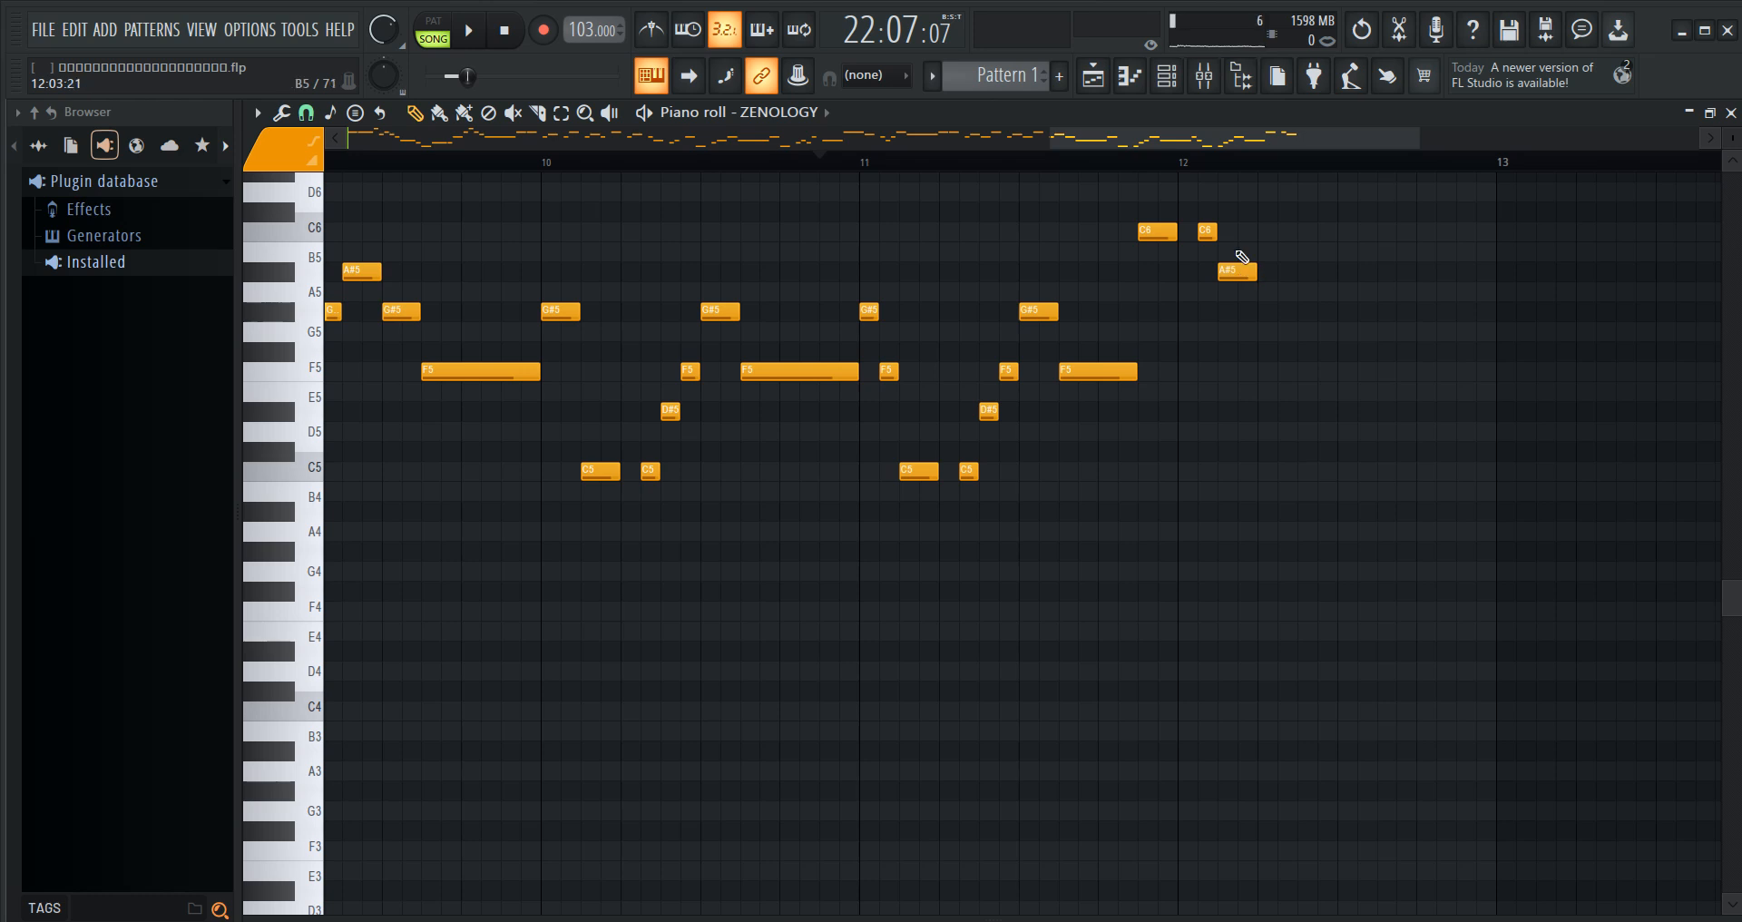
click(1307, 372)
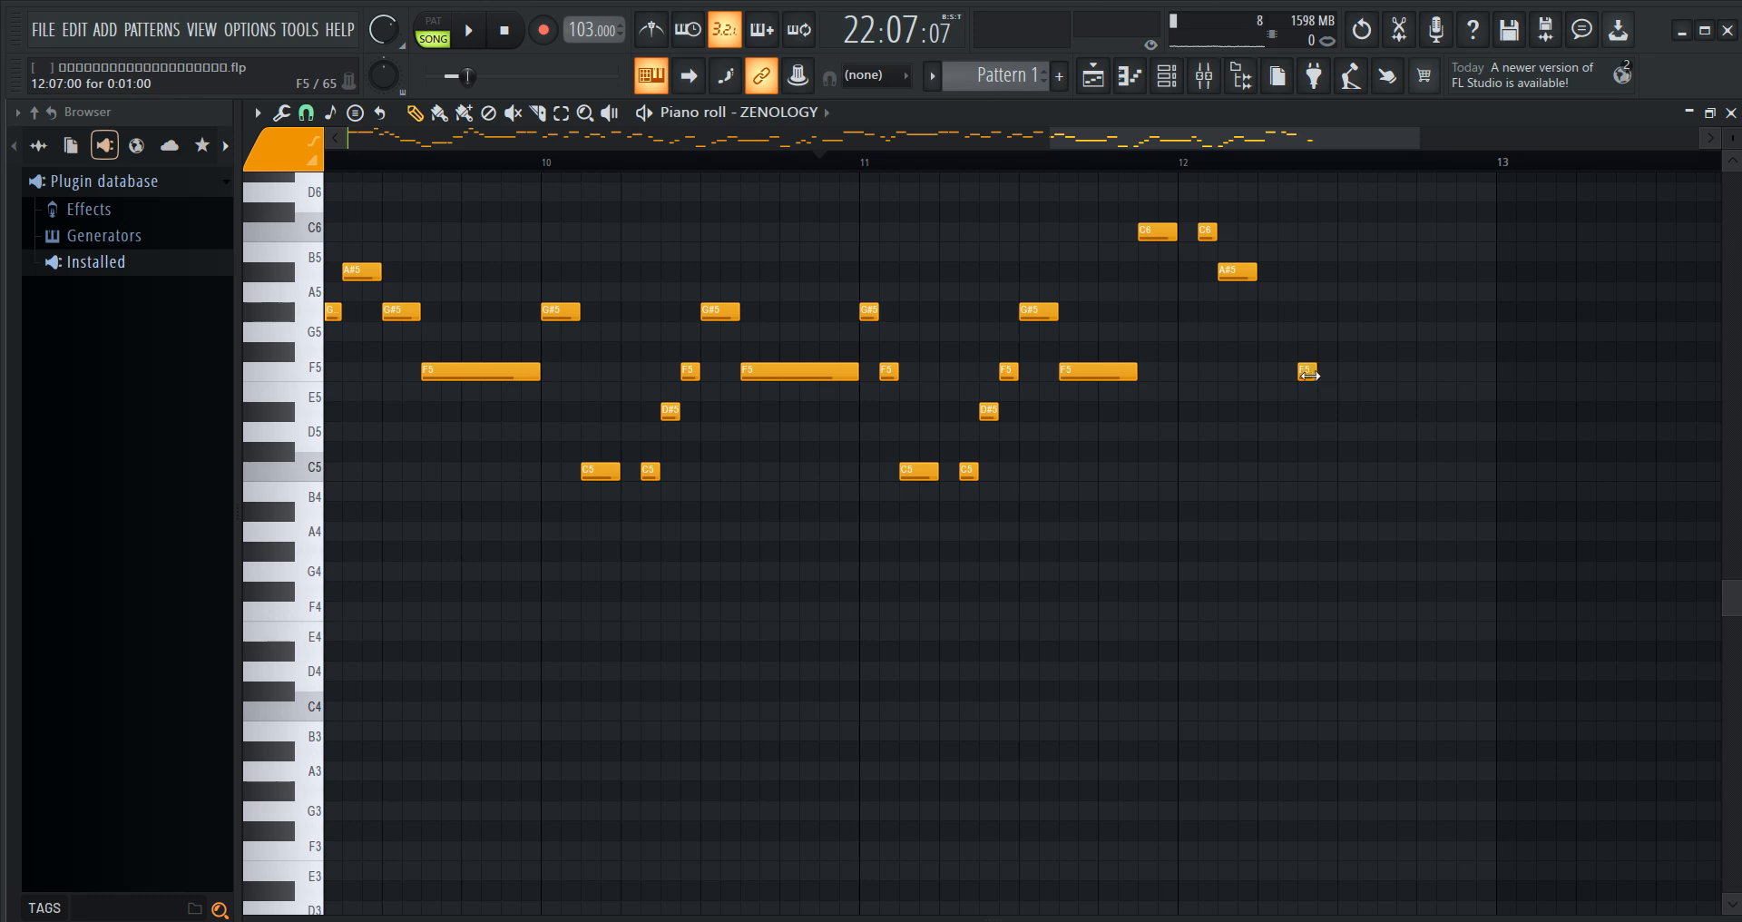
scroll(1322, 312, up, 2)
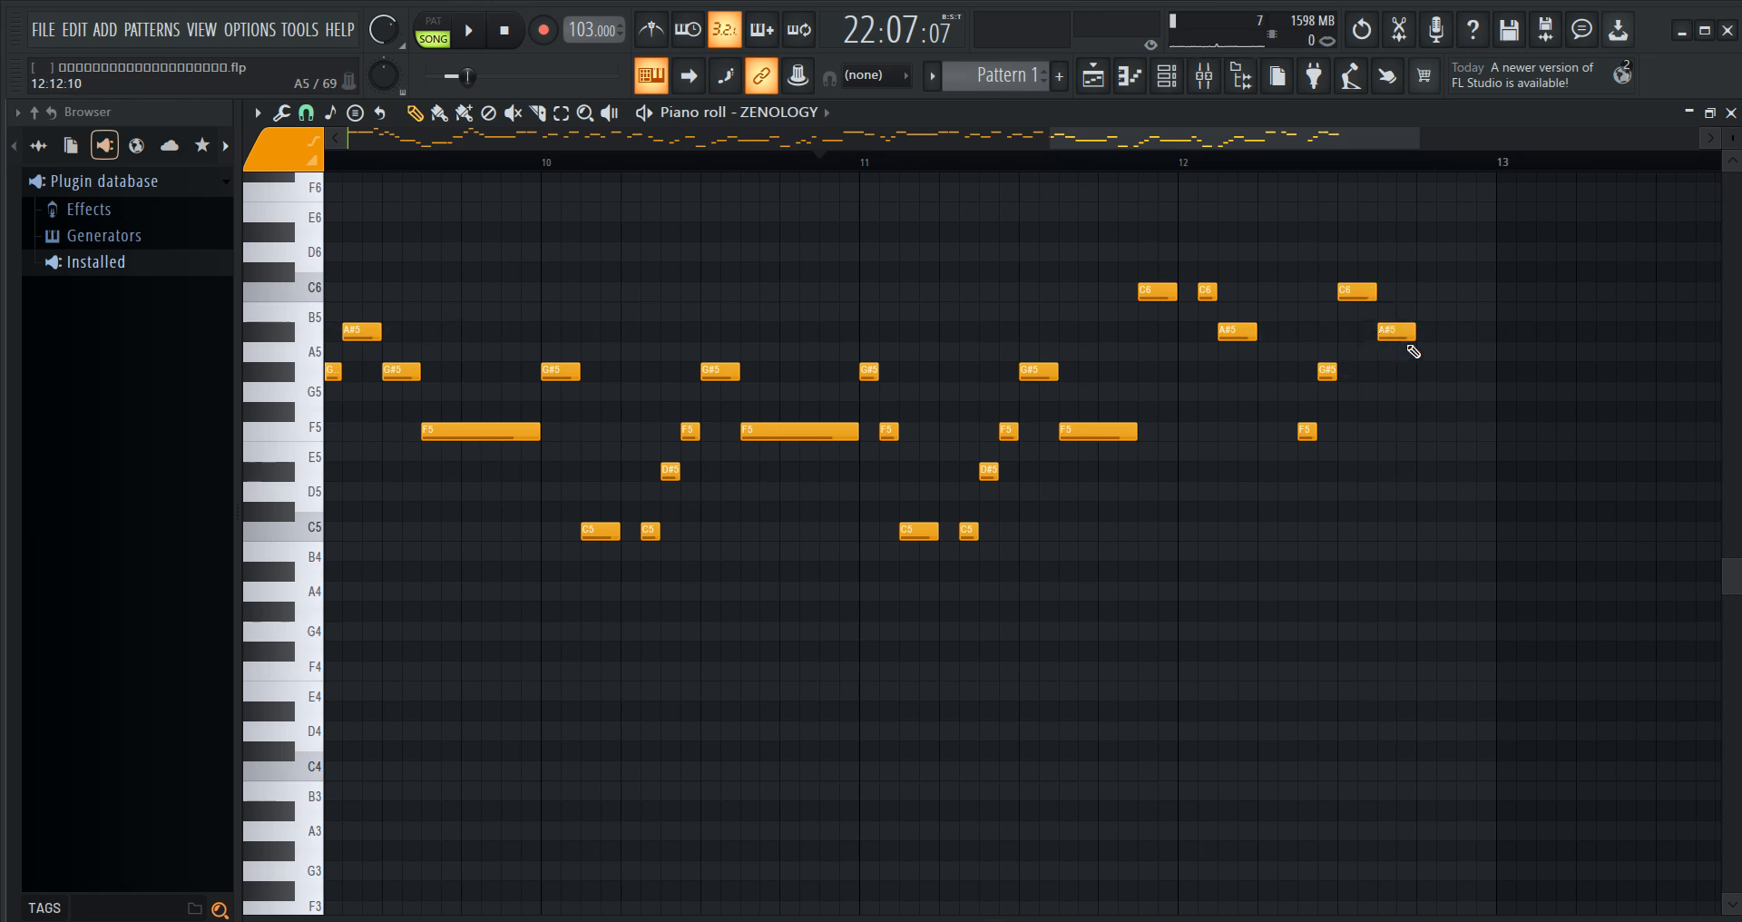
scroll(1301, 174, down, 3)
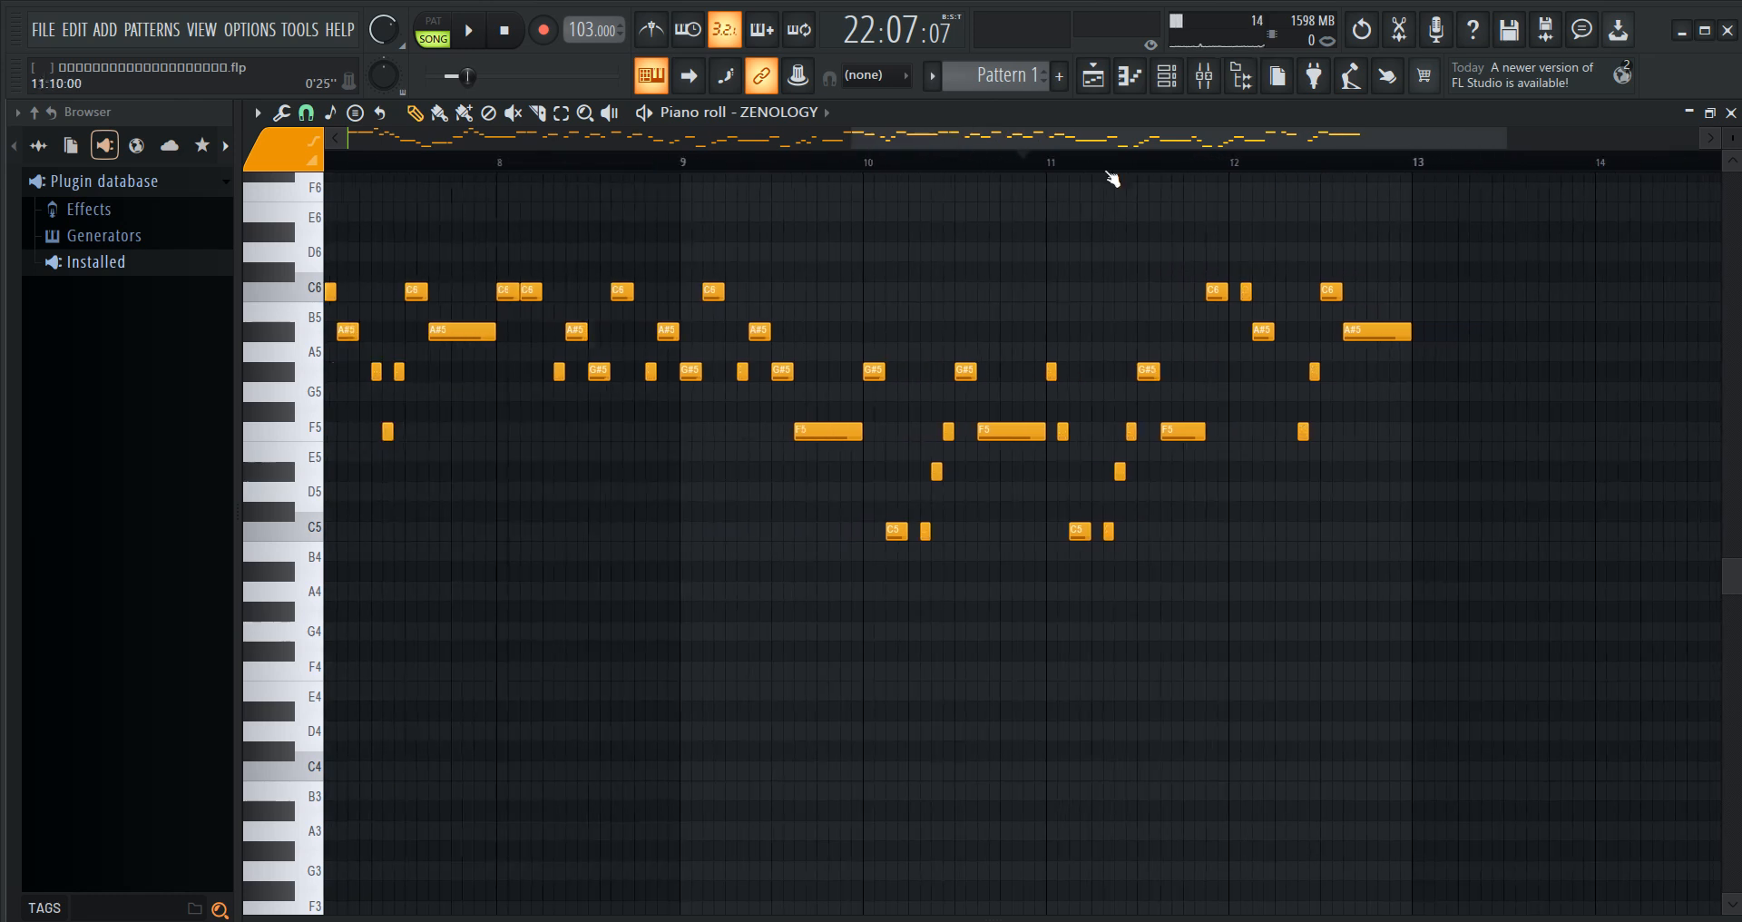
- Play the song and mute the vocals stem on Track 5 in the playlist
click(468, 30)
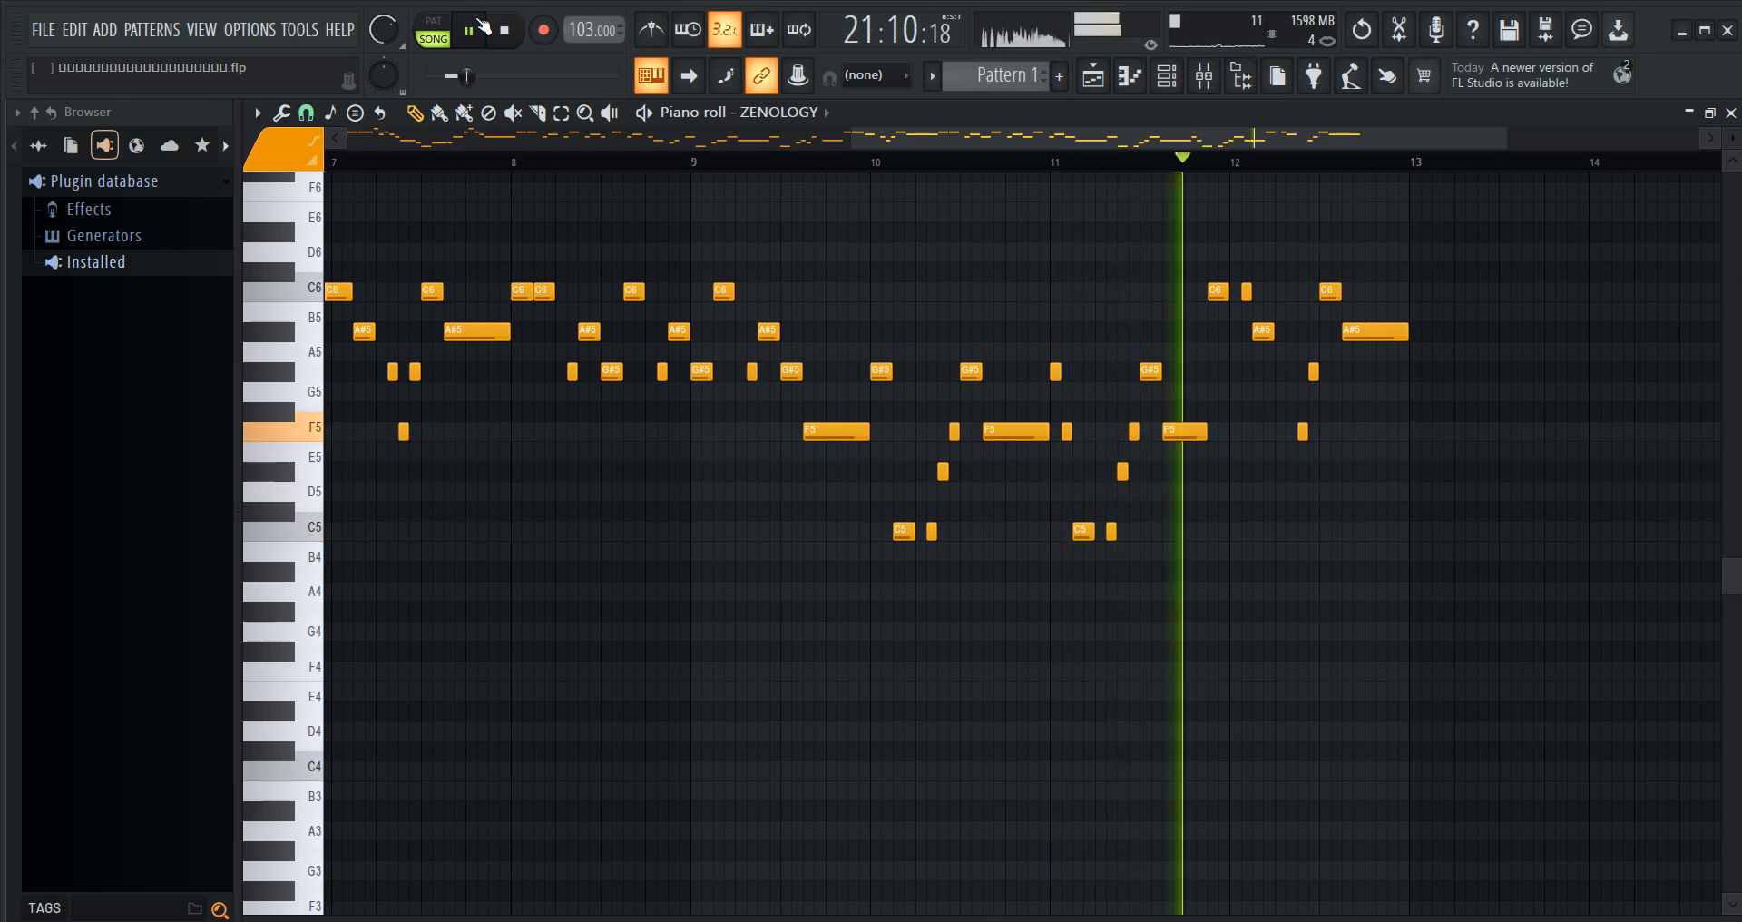
click(1098, 80)
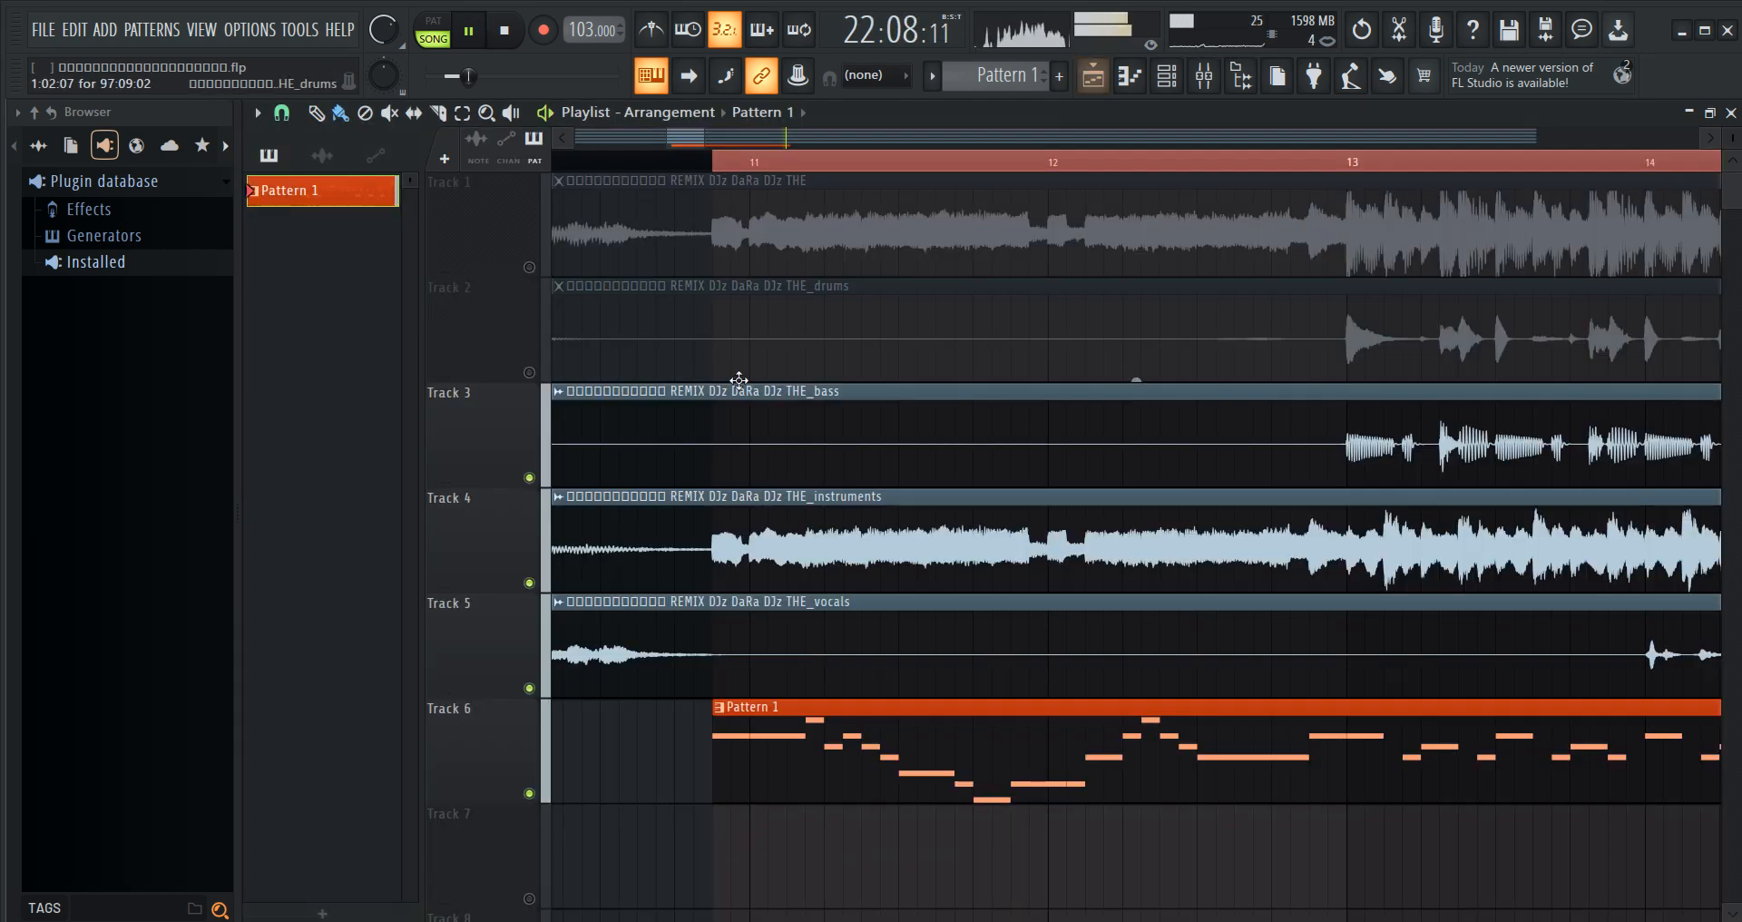
scroll(949, 141, down, 2)
scroll(948, 163, down, 5)
scroll(948, 164, down, 4)
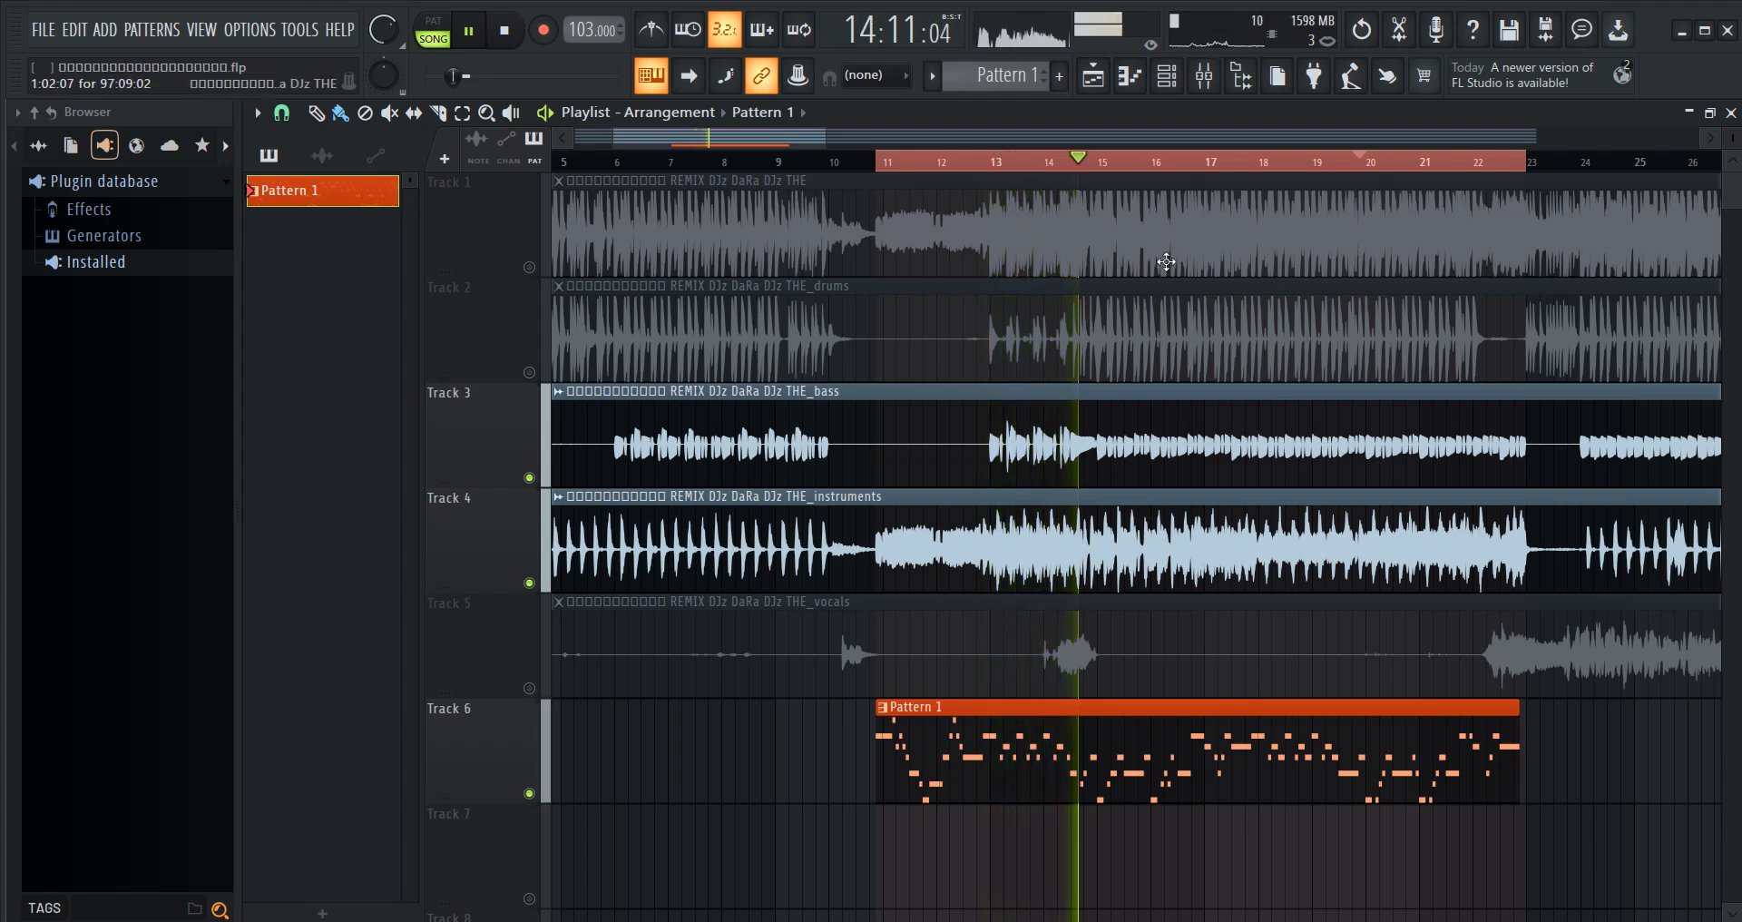
- Open Pattern 1's notes and review the whole melody from bar 1 during playback, pausing at the end of the check
double_click(1428, 755)
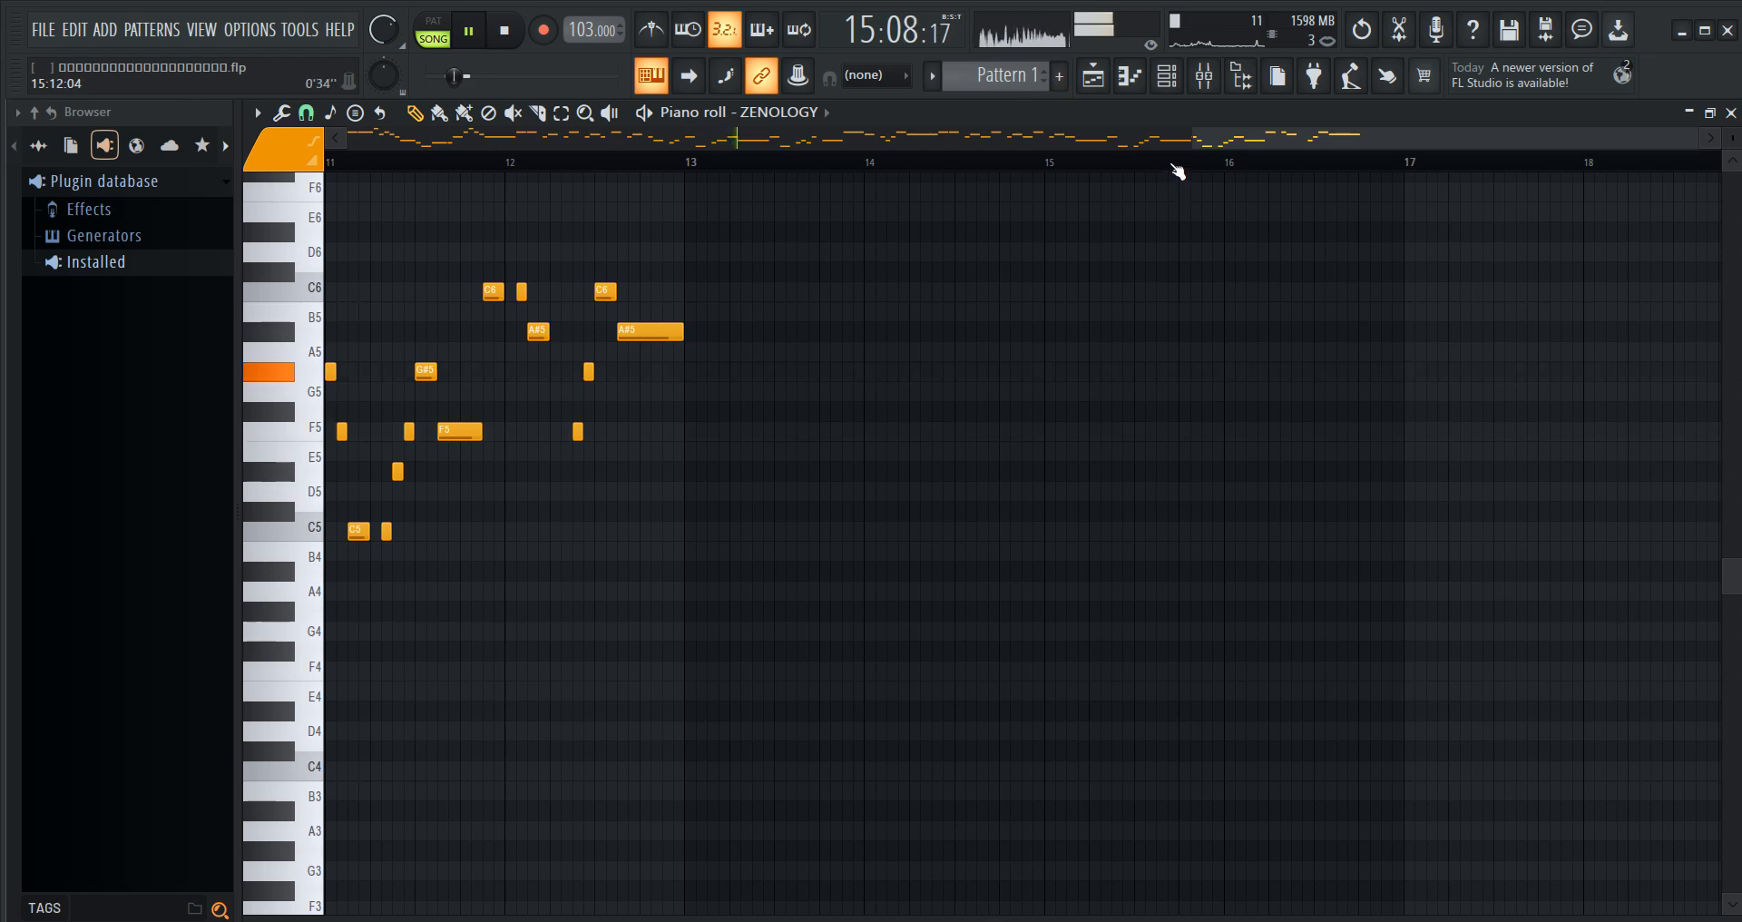
scroll(1178, 170, down, 3)
scroll(666, 171, up, 1)
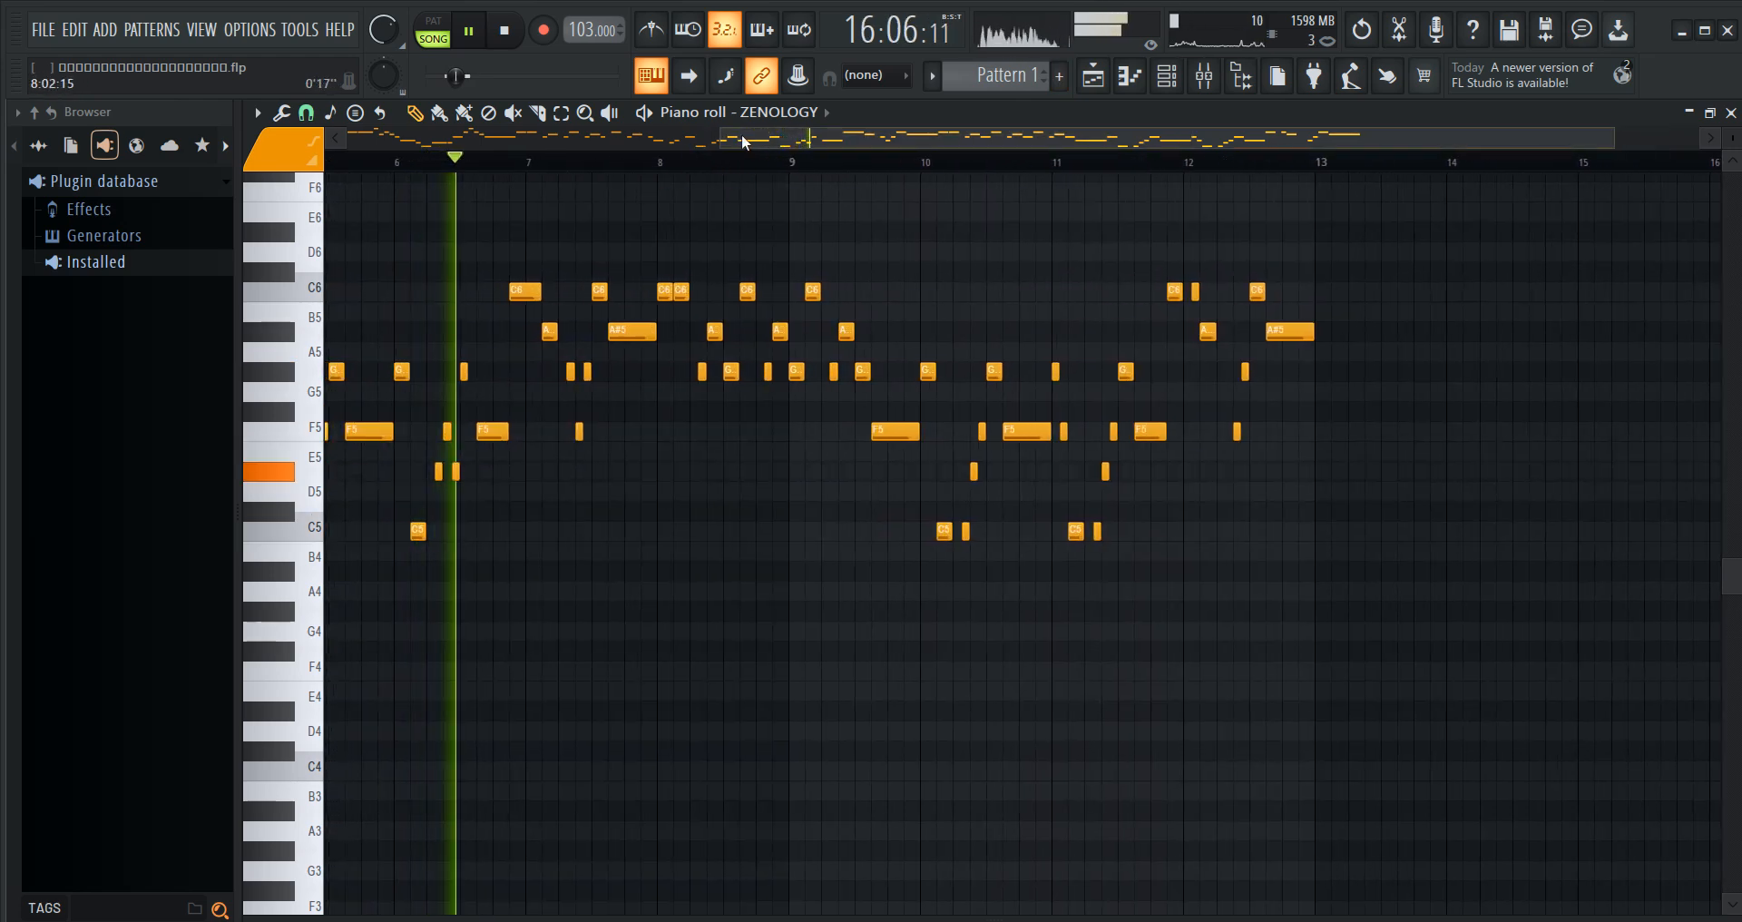
drag(751, 133, 390, 165)
scroll(400, 170, down, 1)
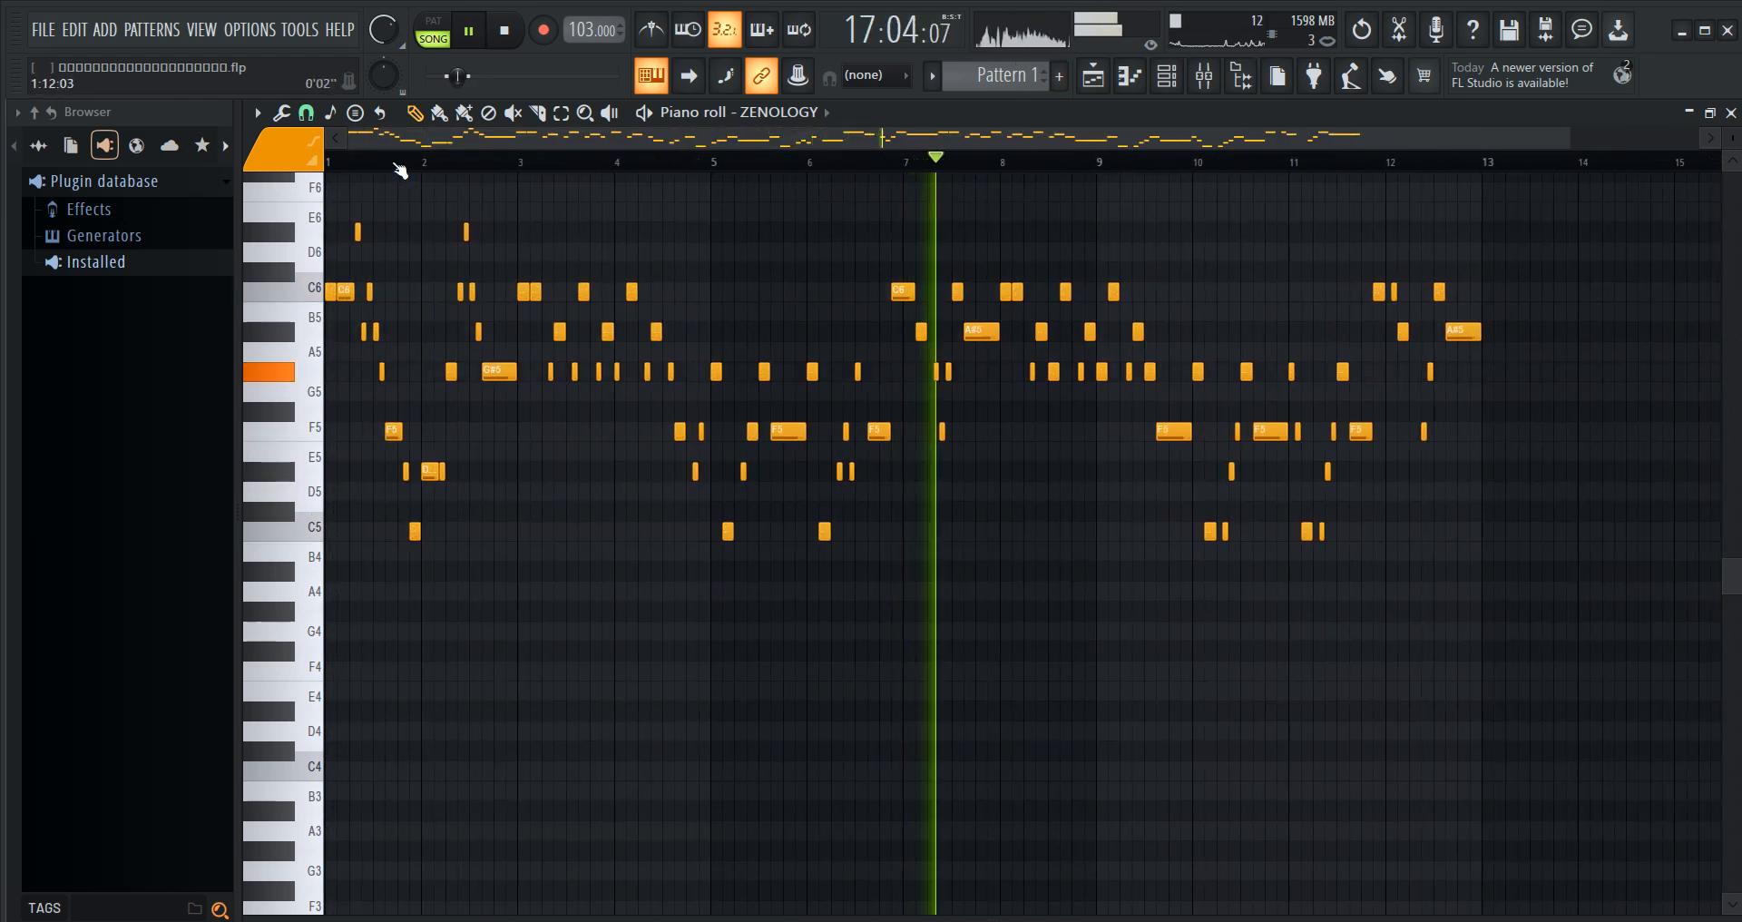
scroll(485, 271, up, 2)
scroll(486, 272, down, 1)
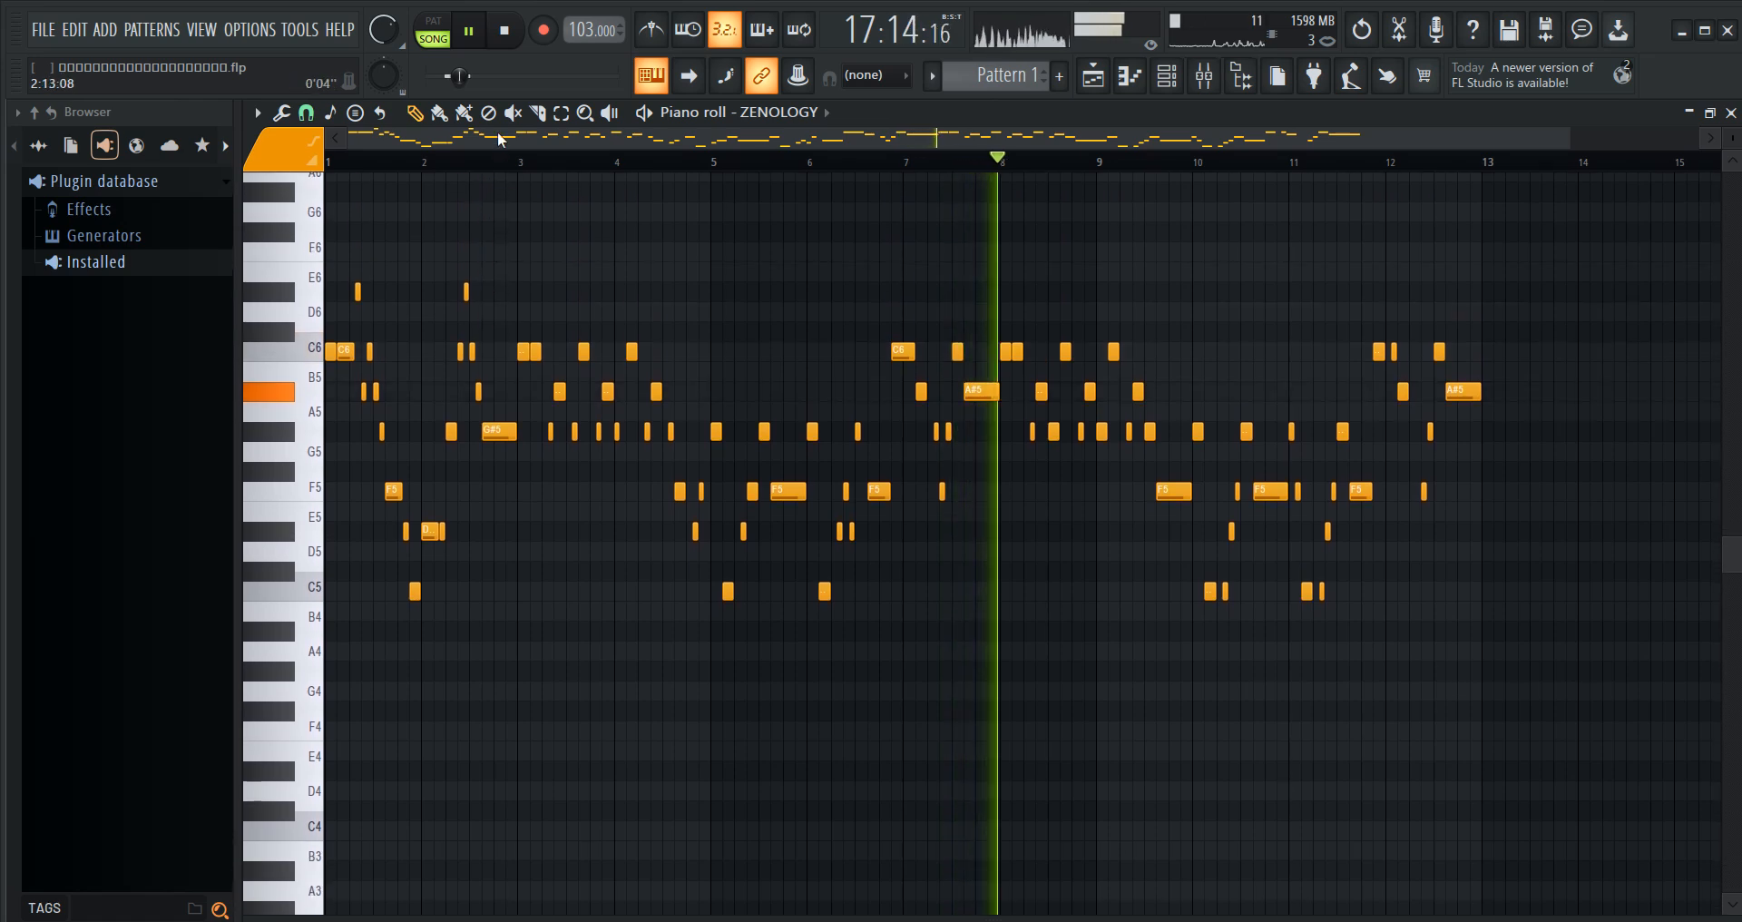
click(479, 32)
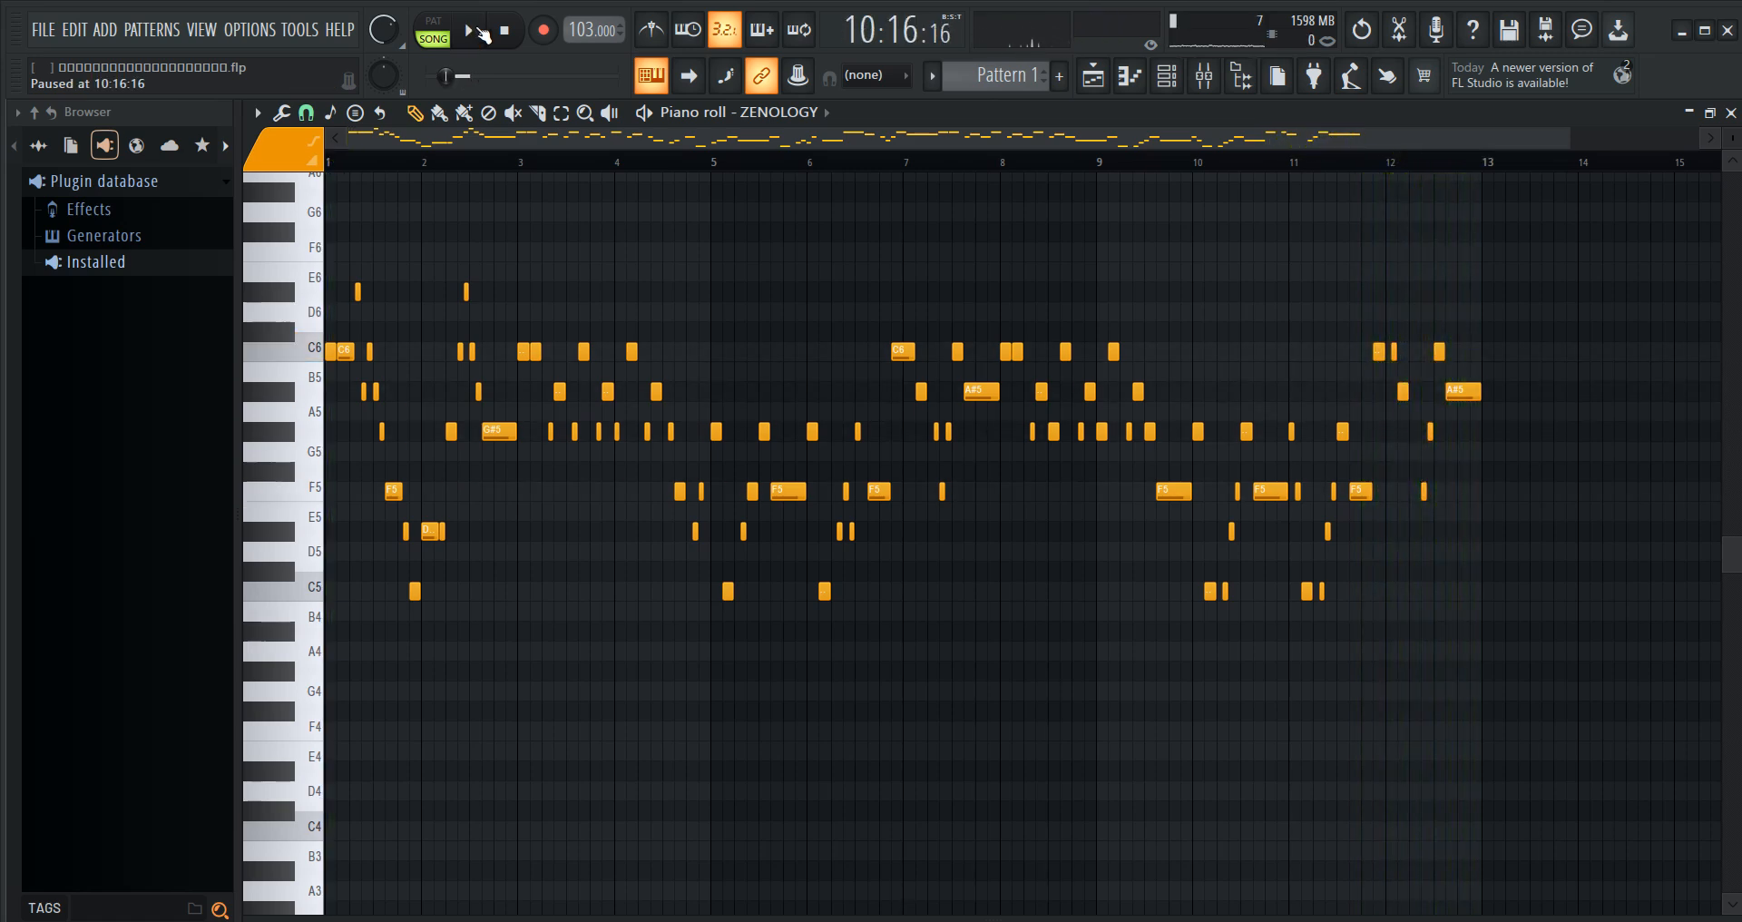
- Mute the instruments stem on Track 4 in the playlist and play the song from bar 11
click(1095, 90)
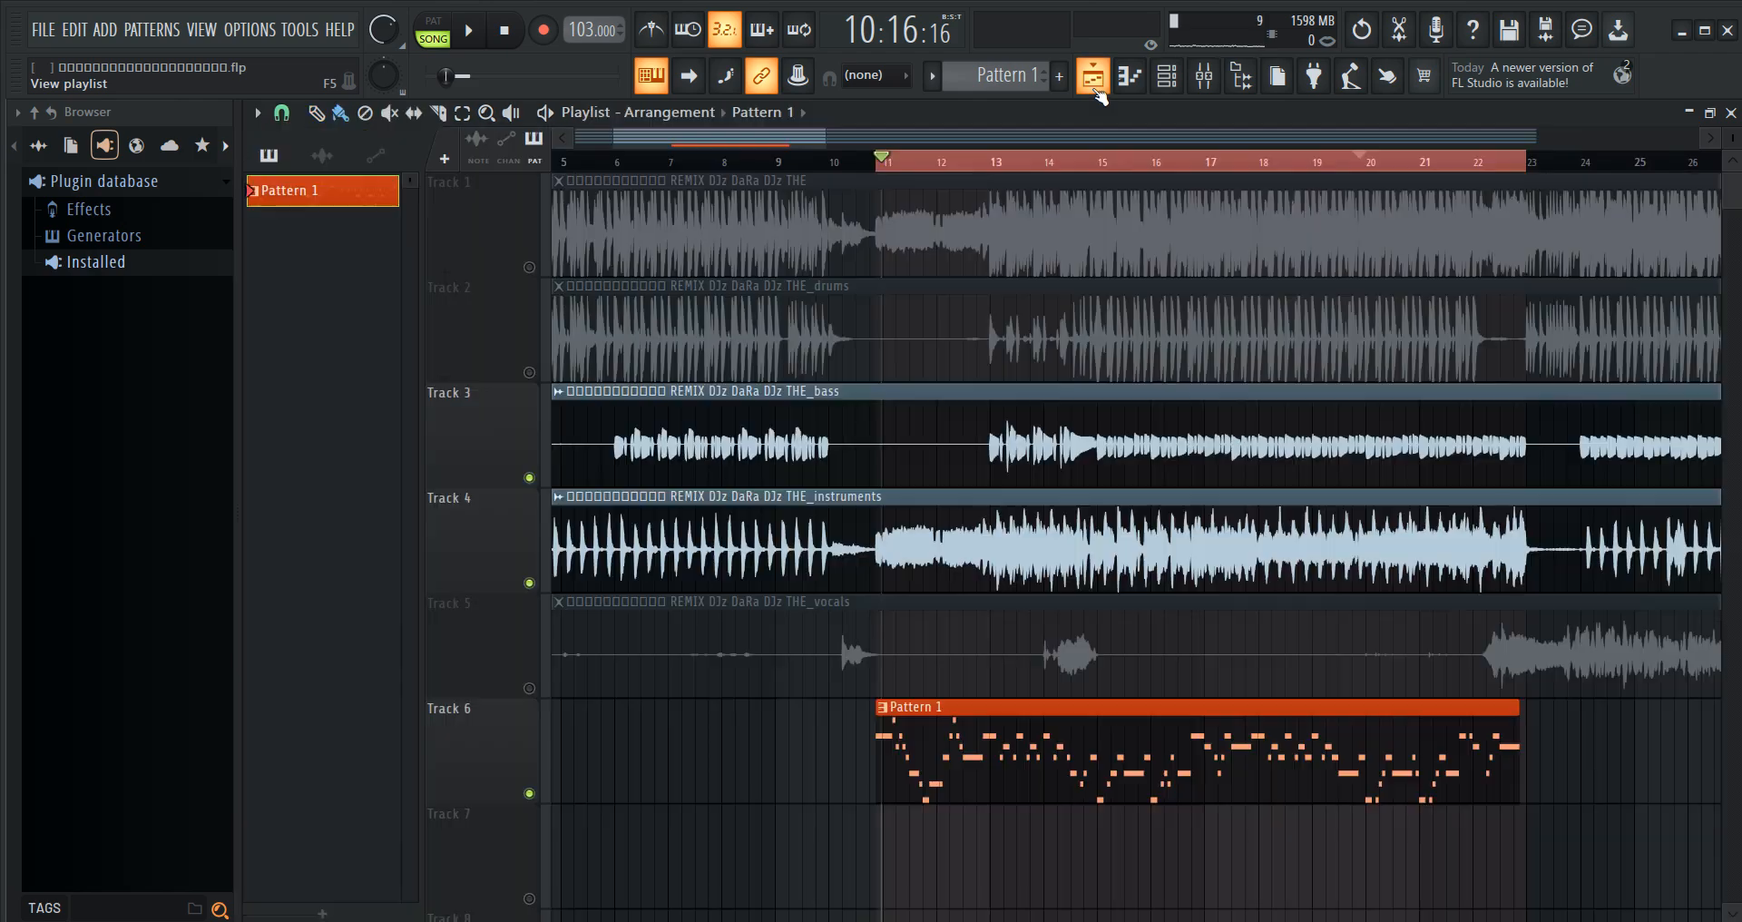
scroll(911, 166, up, 3)
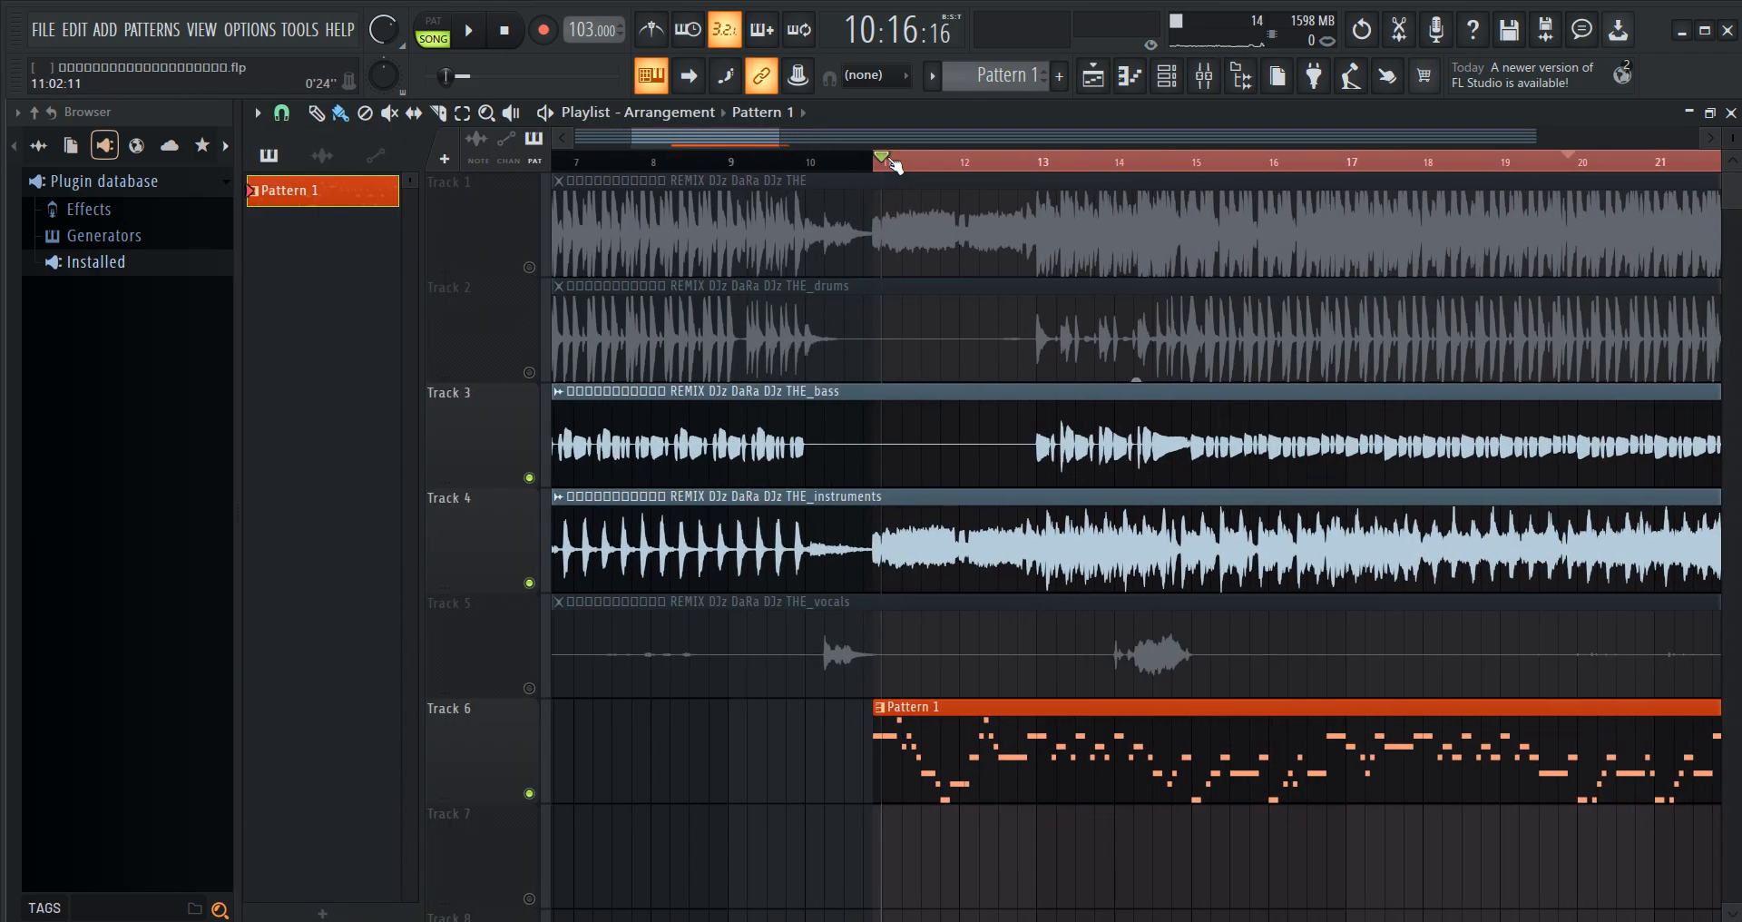
scroll(906, 455, down, 3)
click(1026, 669)
key(ctrl+z)
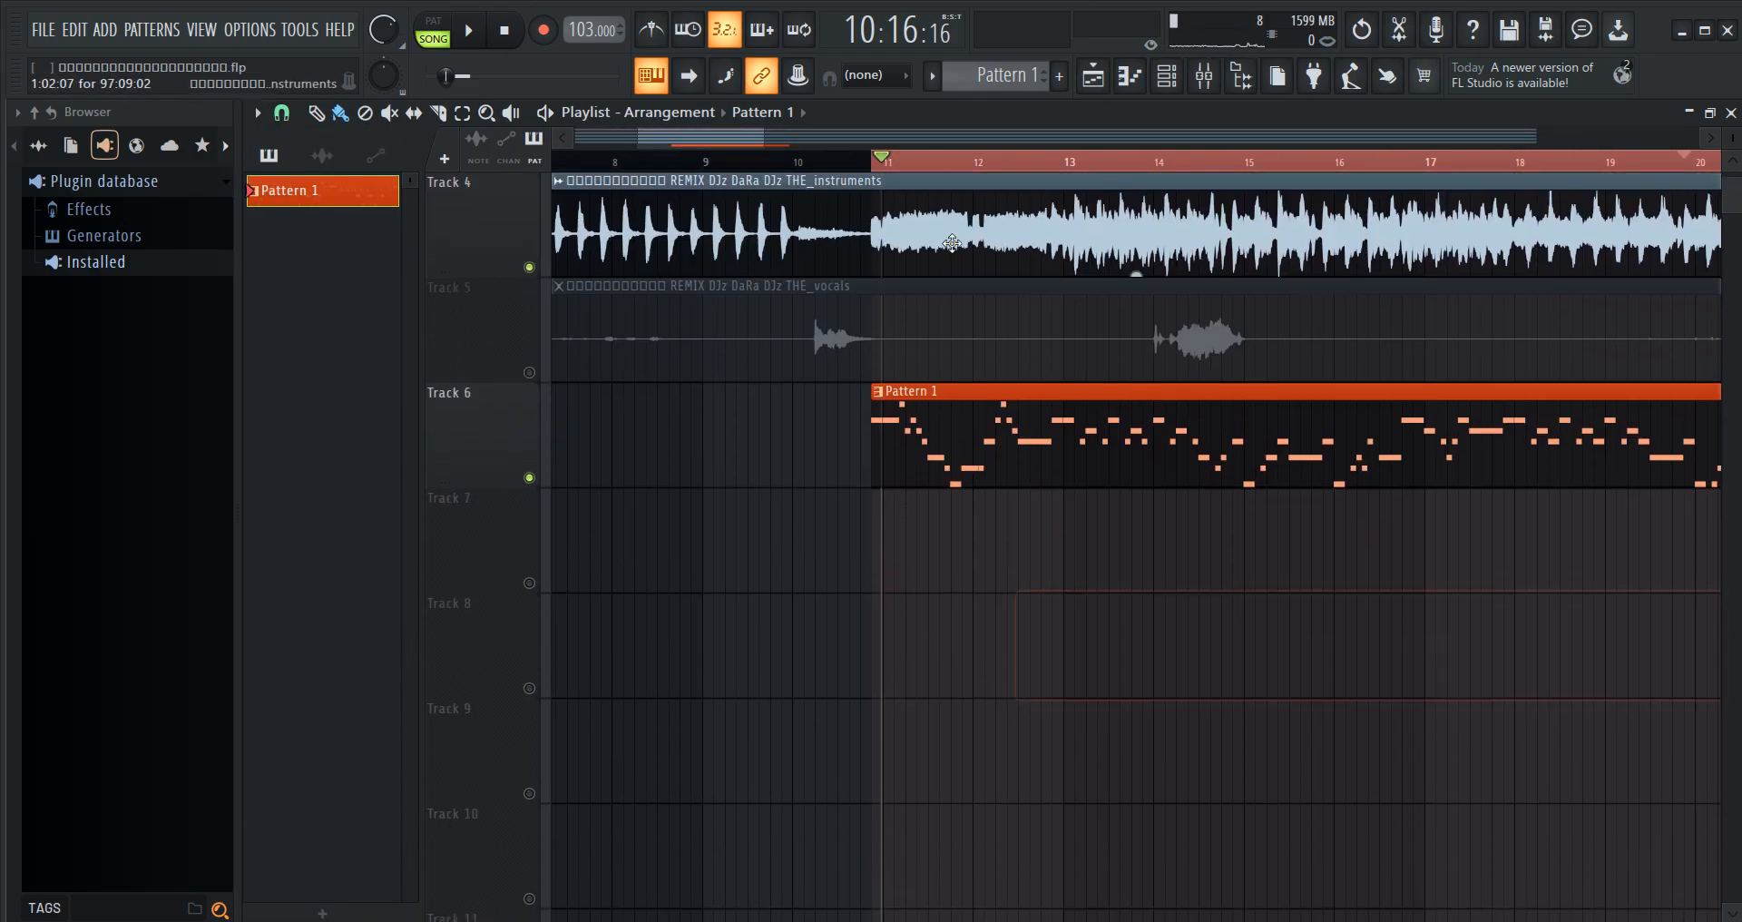
scroll(908, 363, up, 3)
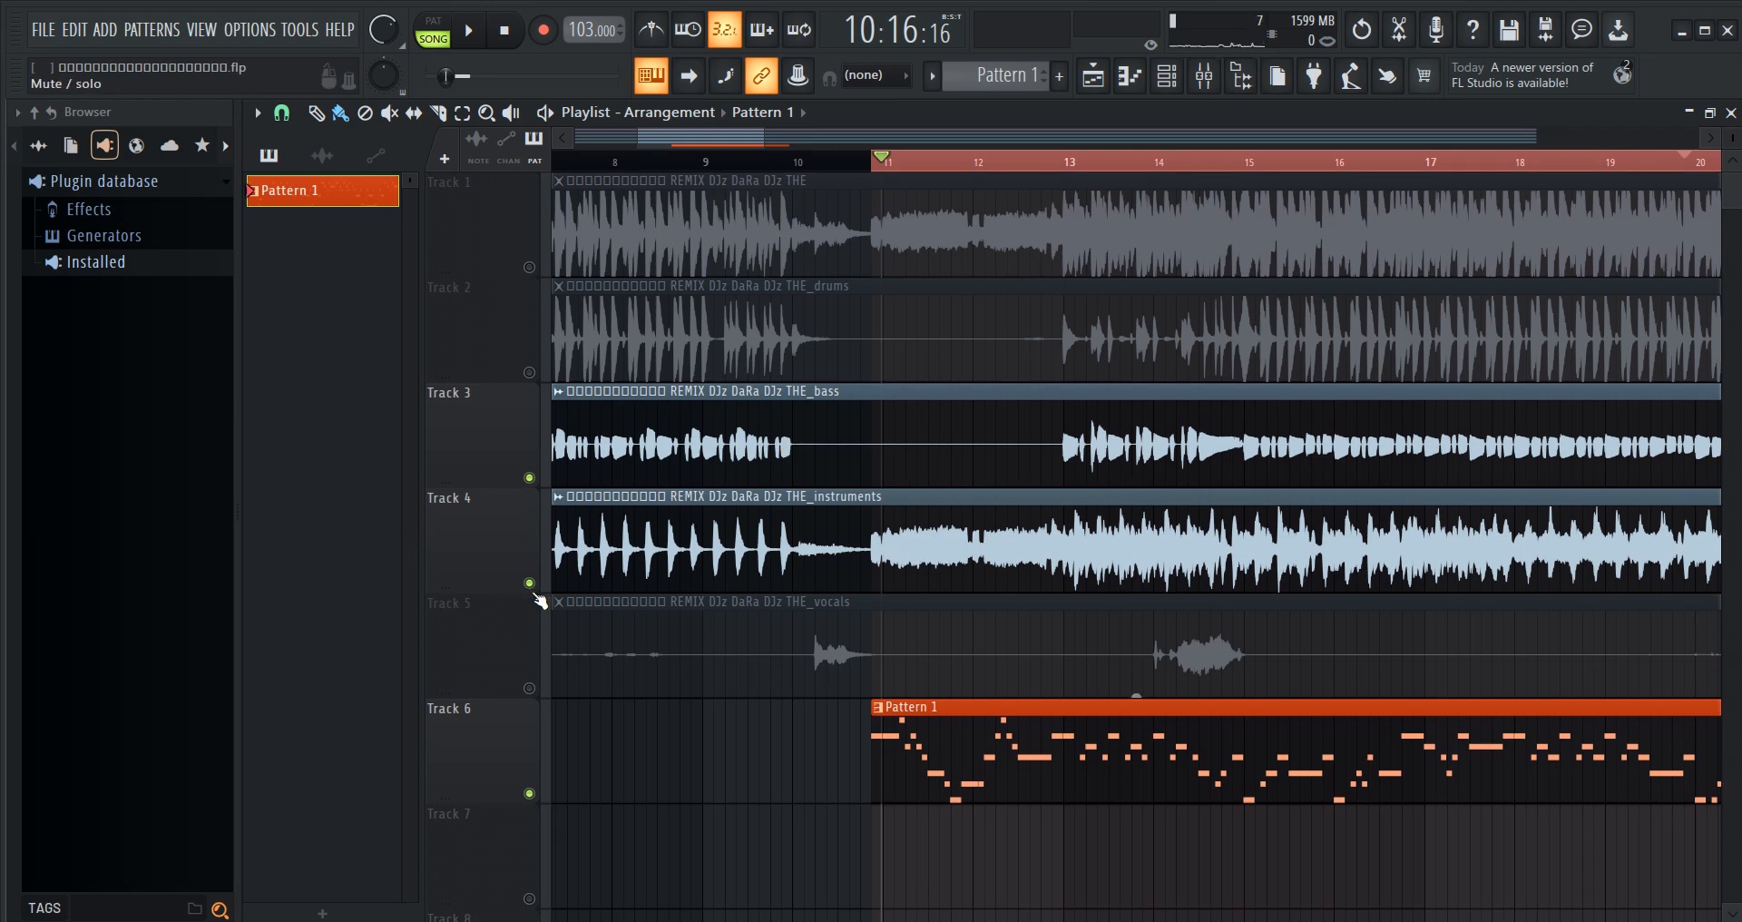
click(530, 583)
key(space)
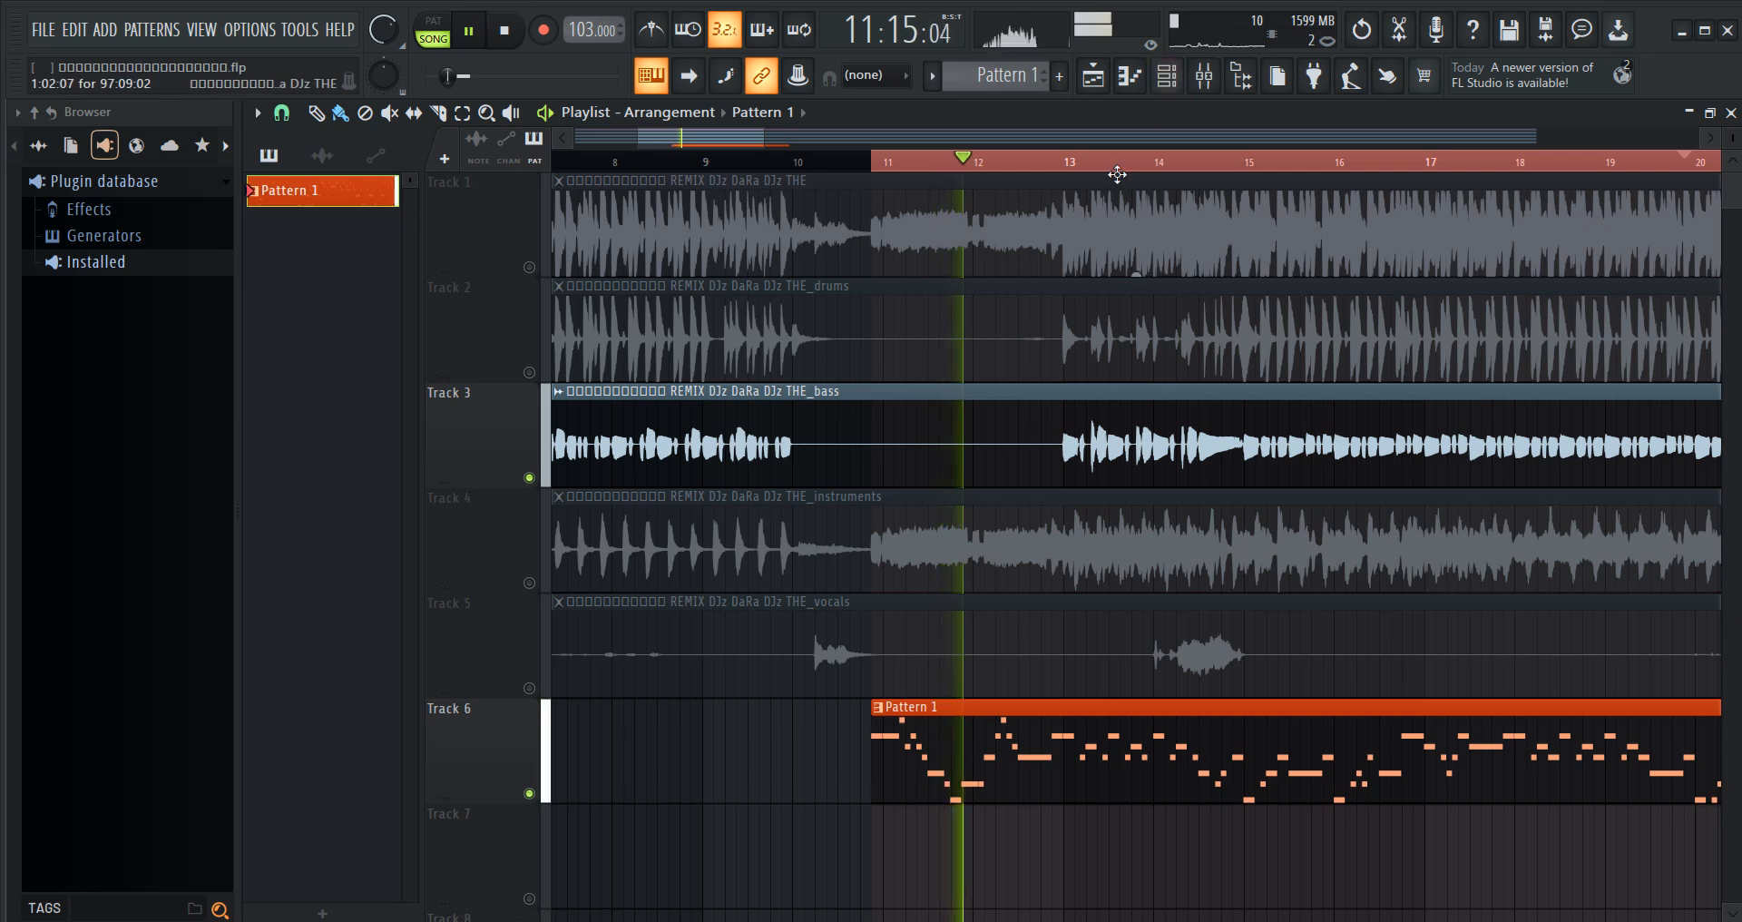
- Unmute the drums stem on Track 2 and compare the playback with the bass stem on Track 3 off and on
click(529, 372)
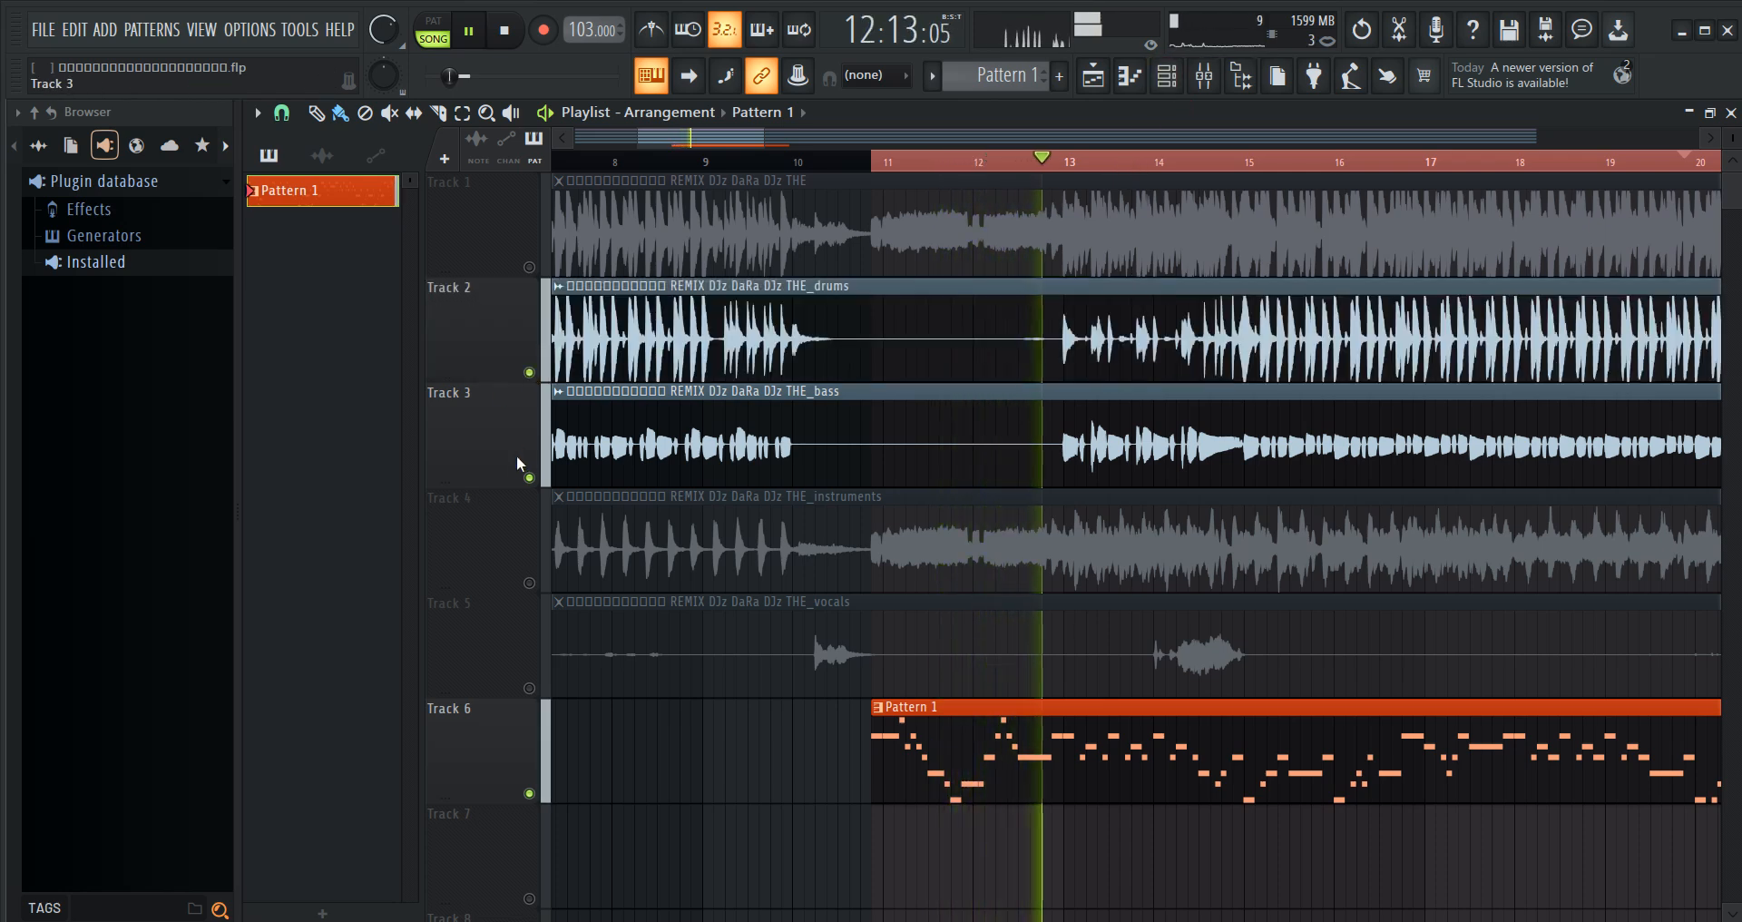
click(529, 477)
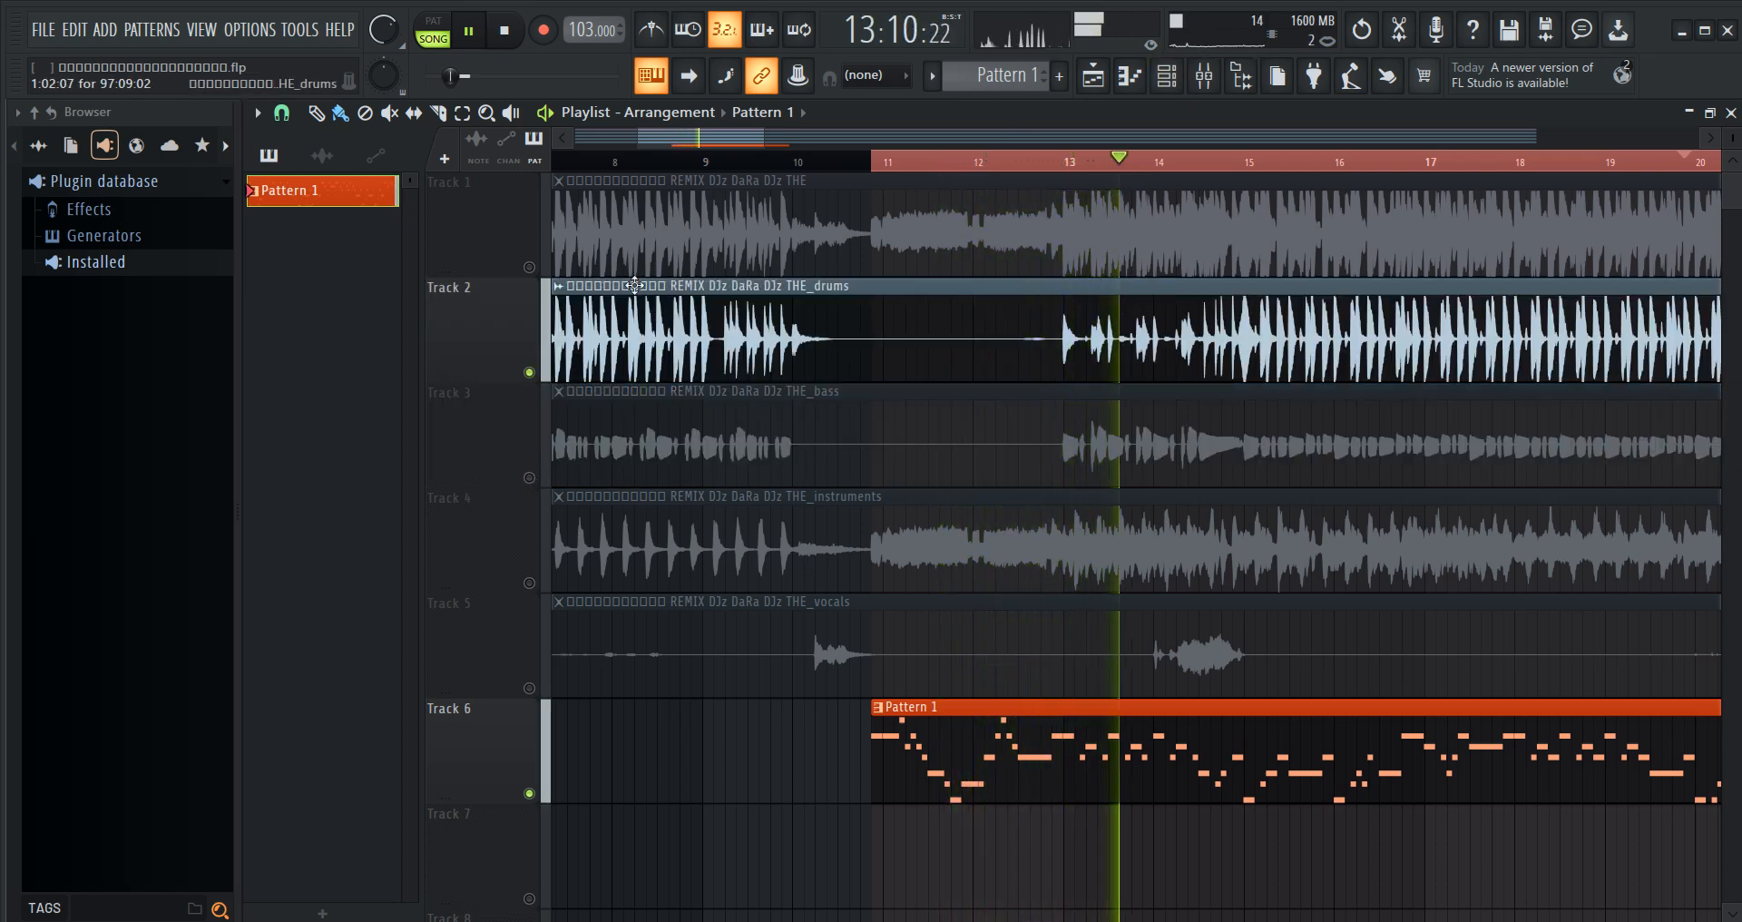
scroll(946, 168, down, 1)
scroll(946, 168, down, 1)
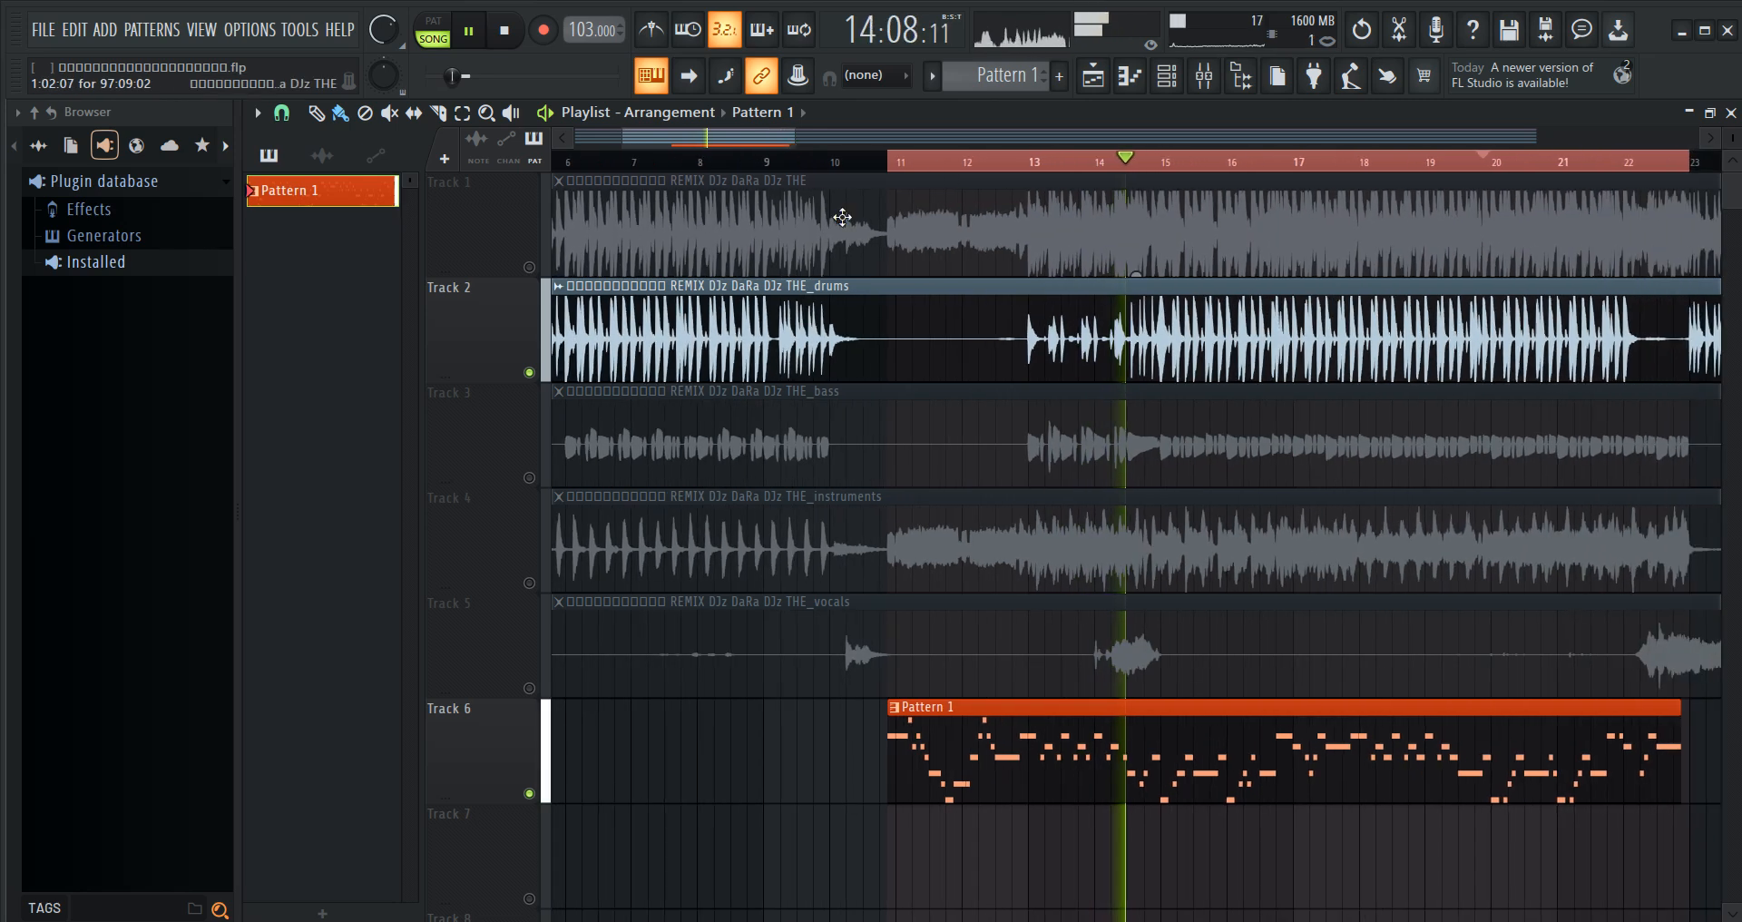
click(529, 479)
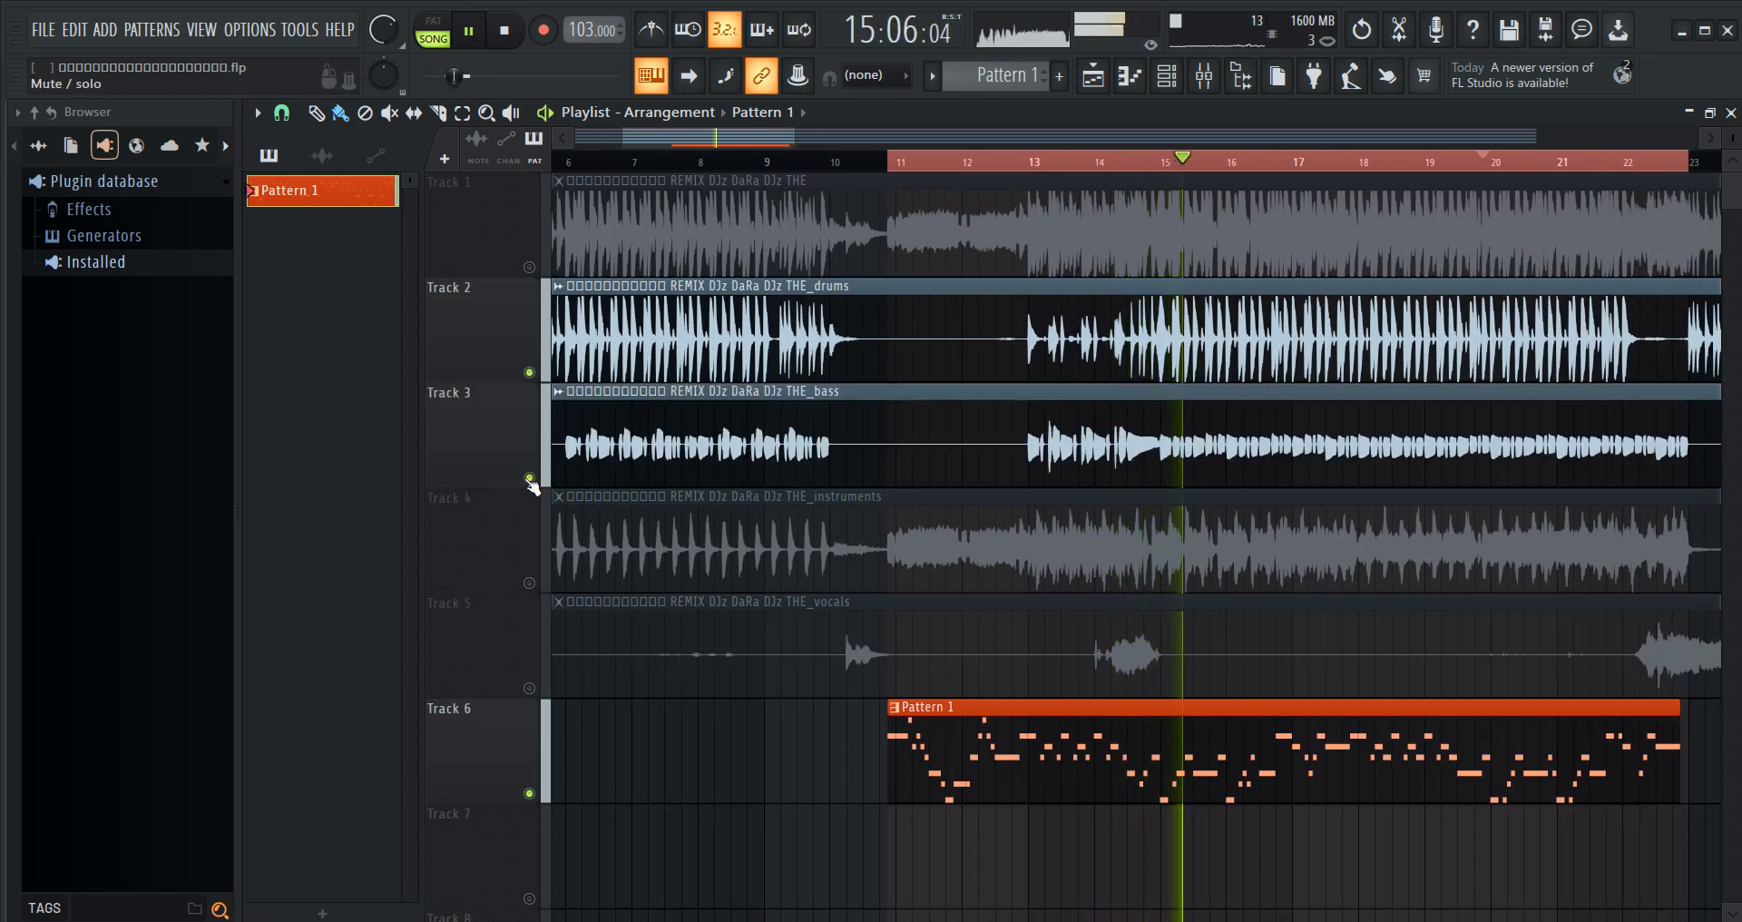
- Follow the playback of Pattern 1 with the drums and bass through to bar 22 and pause the song
scroll(1026, 161, down, 1)
scroll(1024, 155, right, 2)
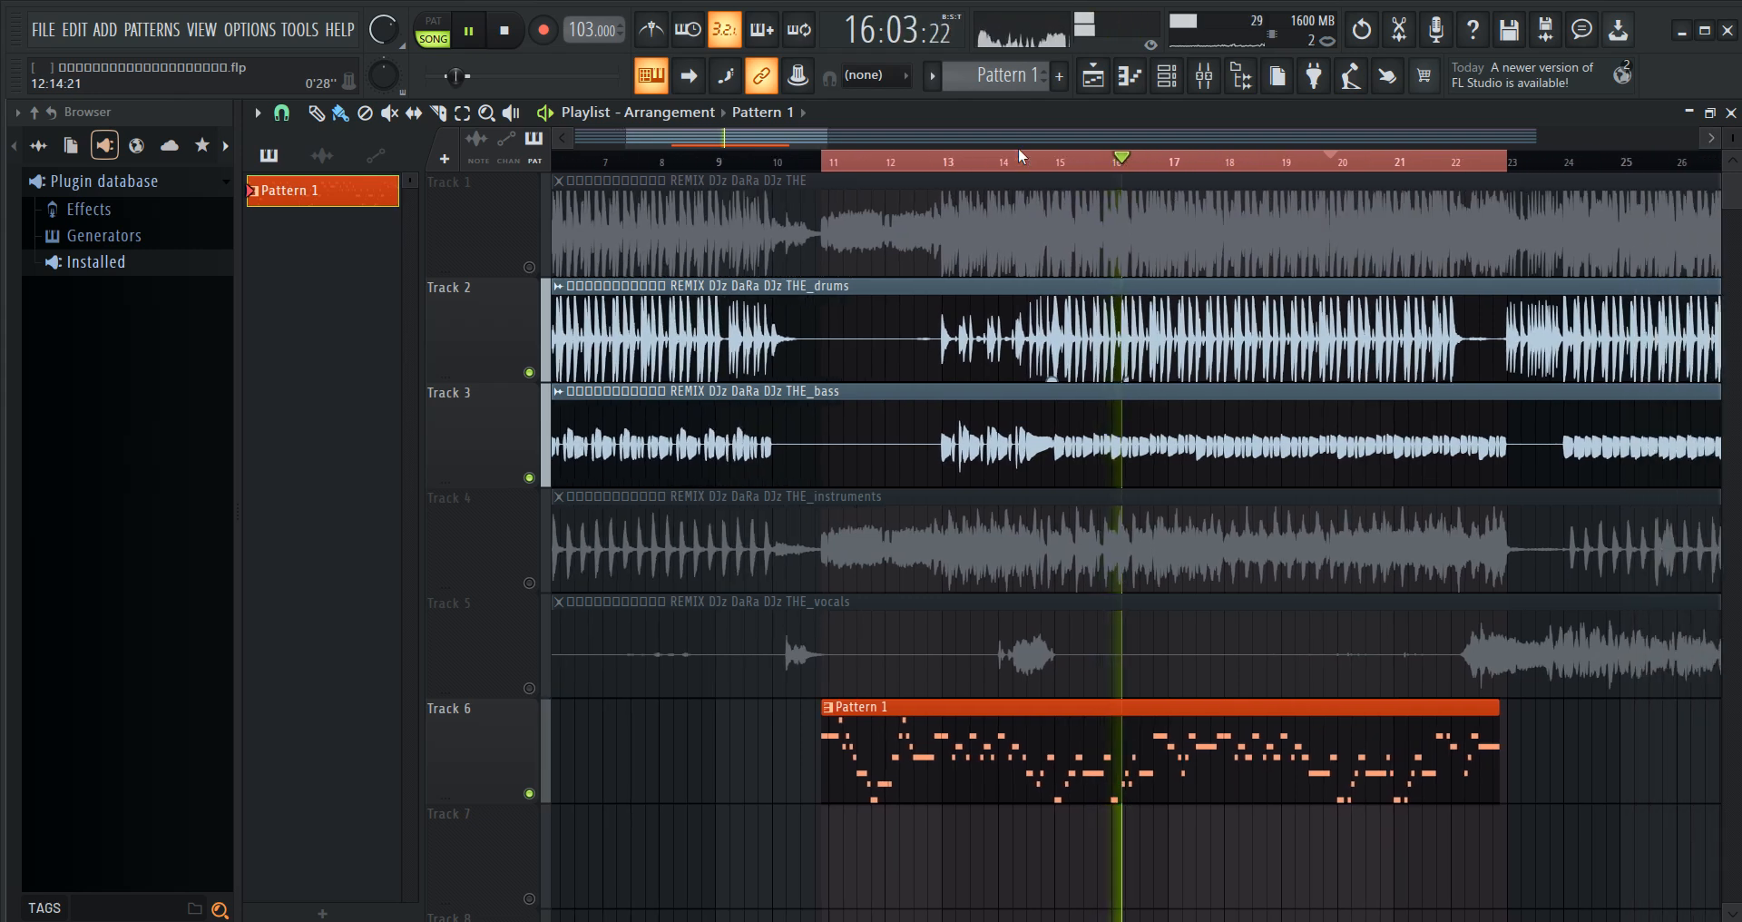
scroll(1025, 154, right, 1)
scroll(1024, 153, right, 2)
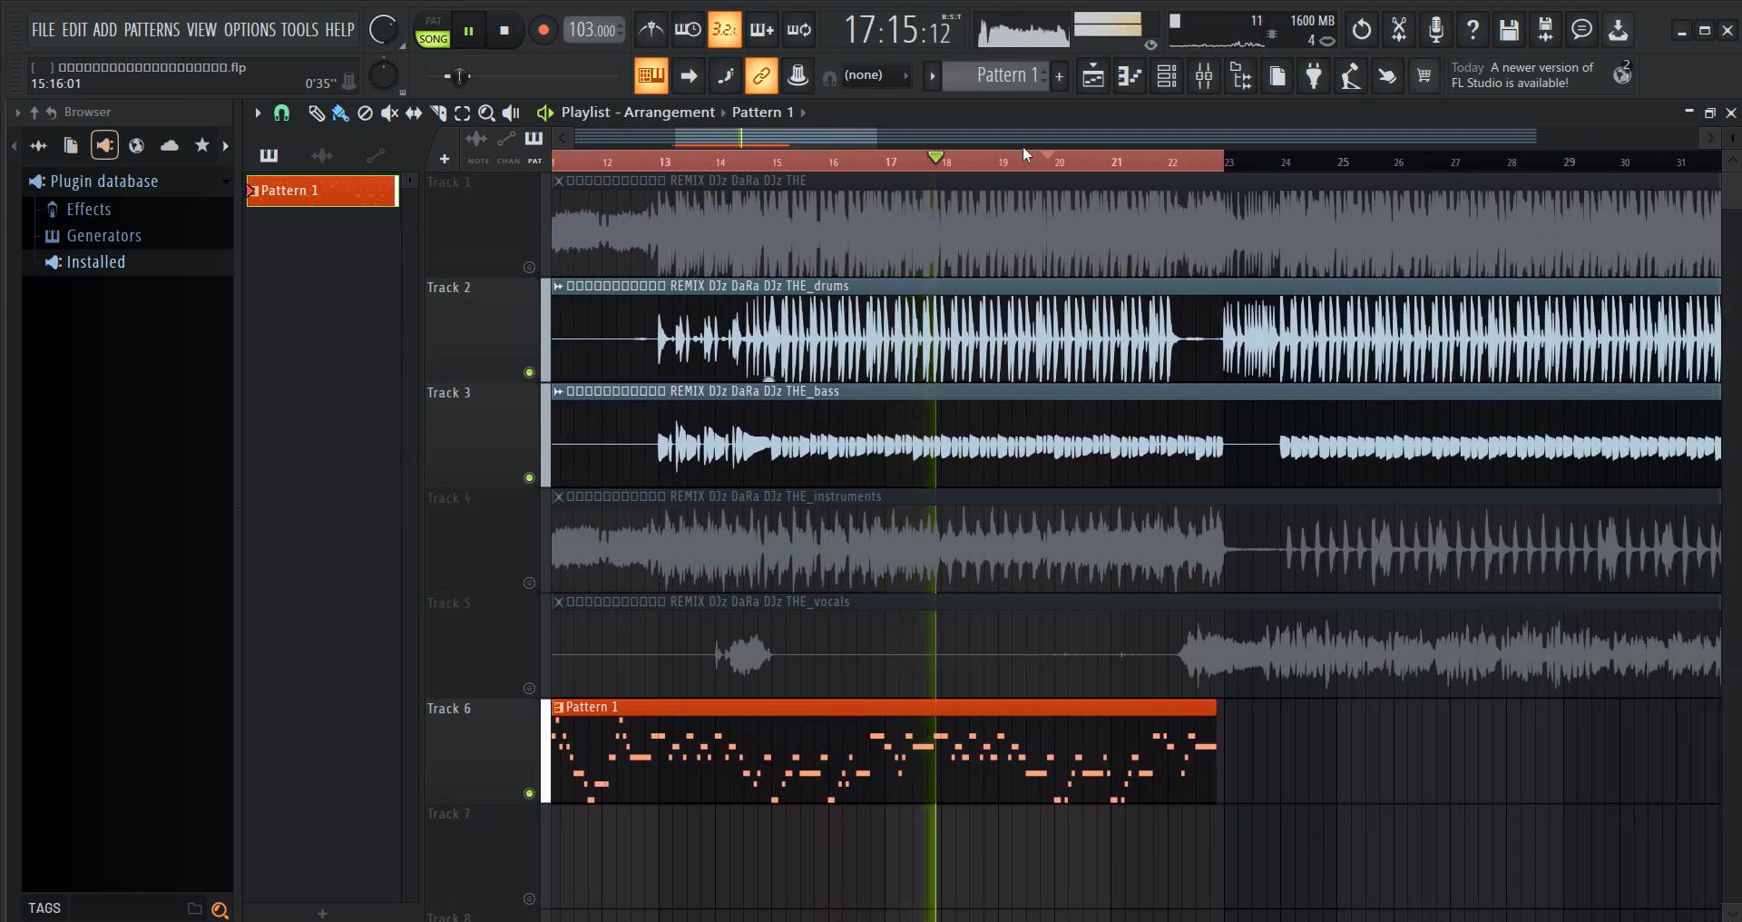
scroll(1022, 145, right, 1)
scroll(1022, 145, right, 1)
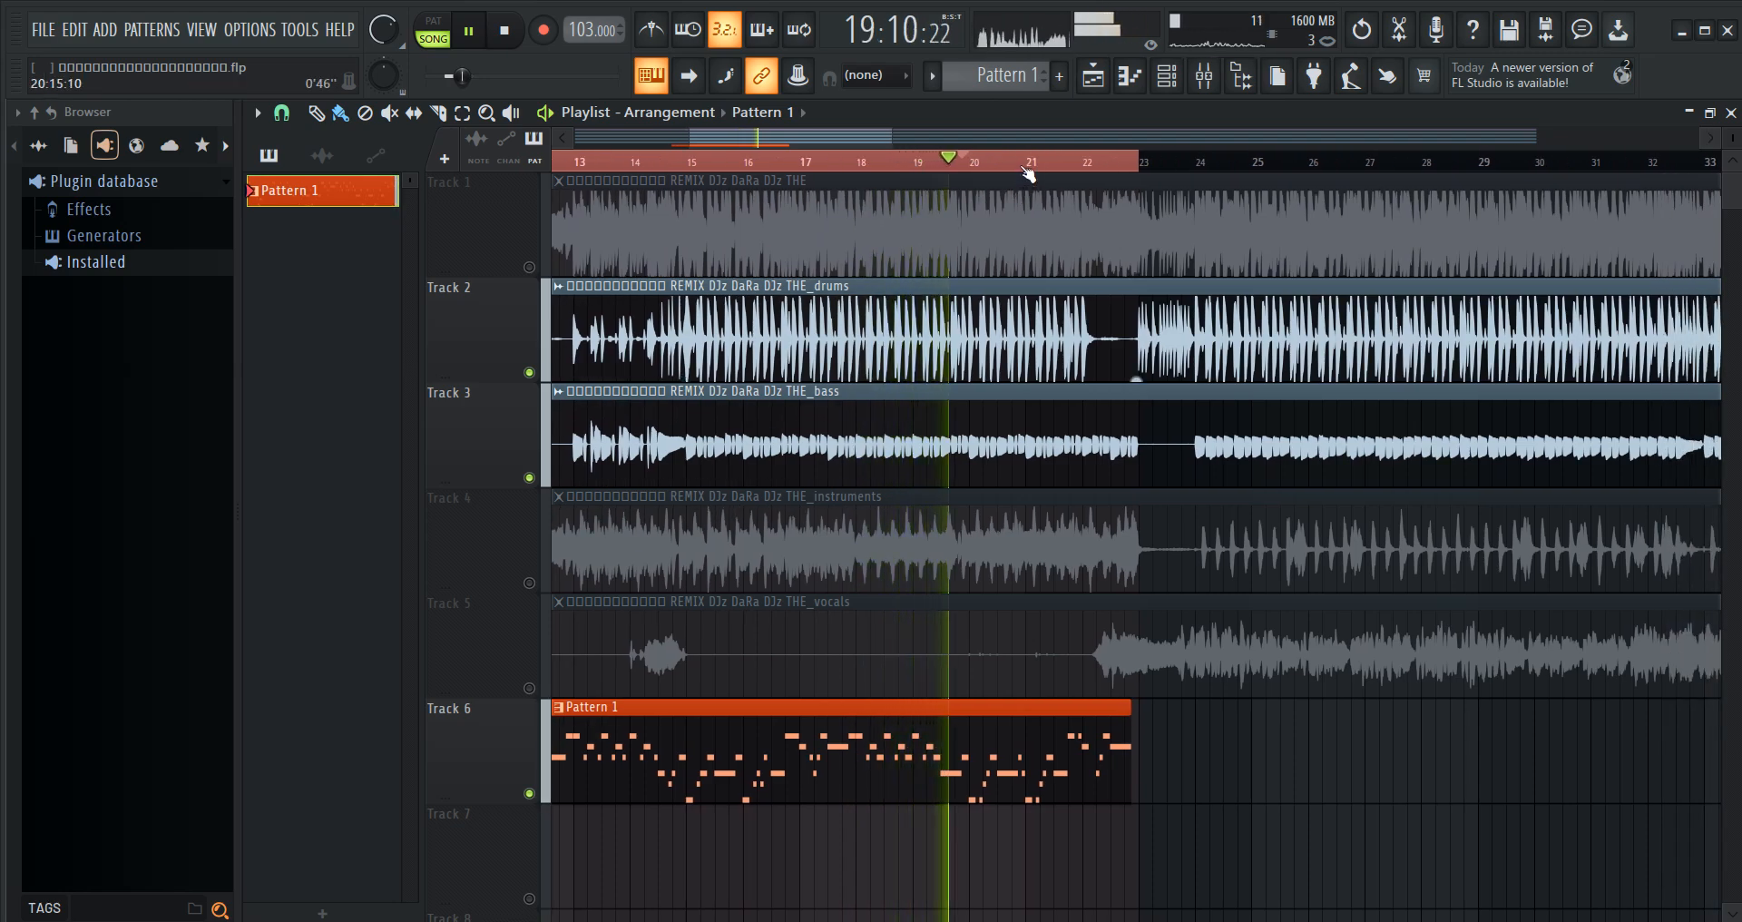
scroll(1031, 127, right, 3)
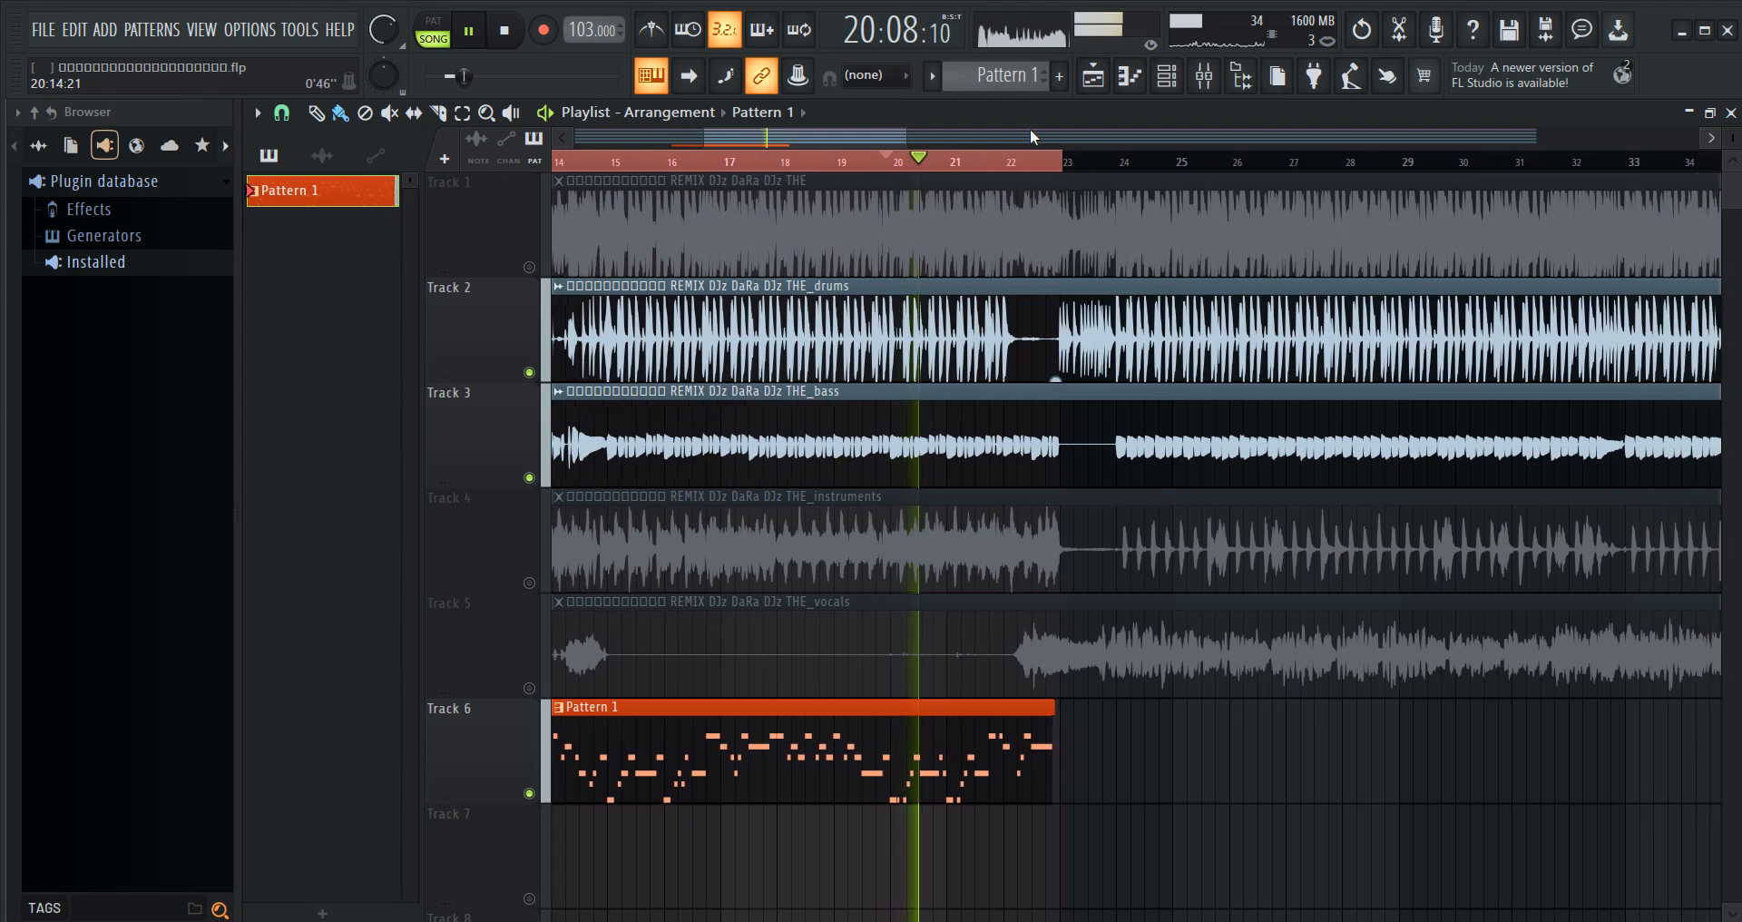
scroll(1031, 128, left, 10)
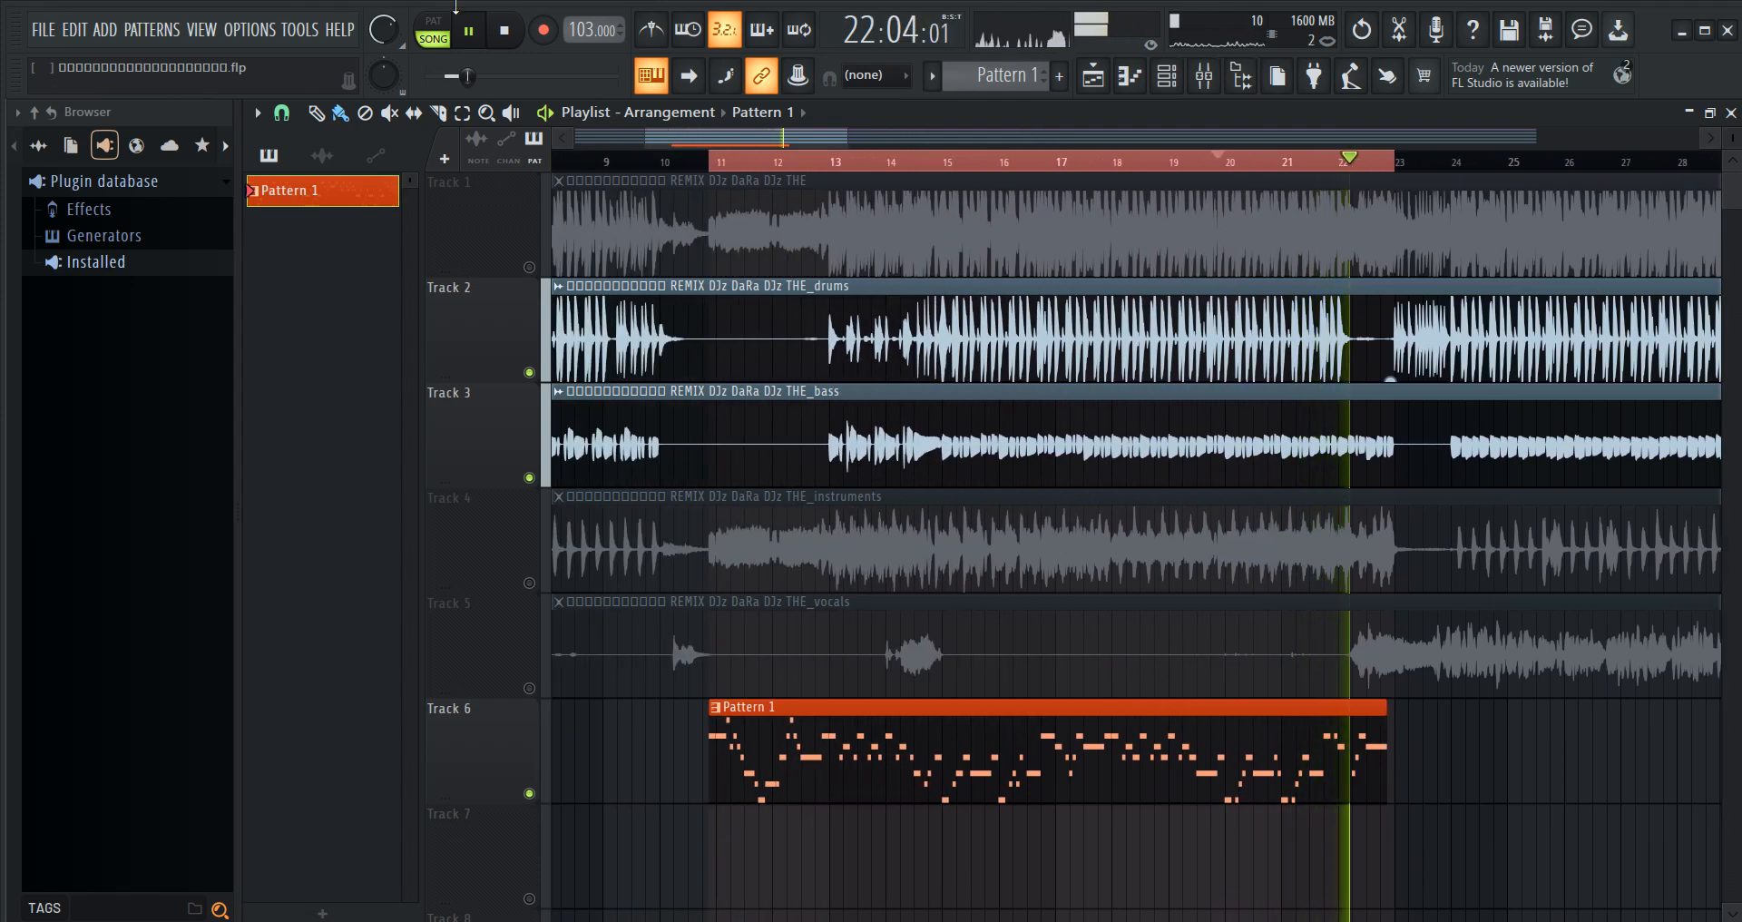
click(470, 30)
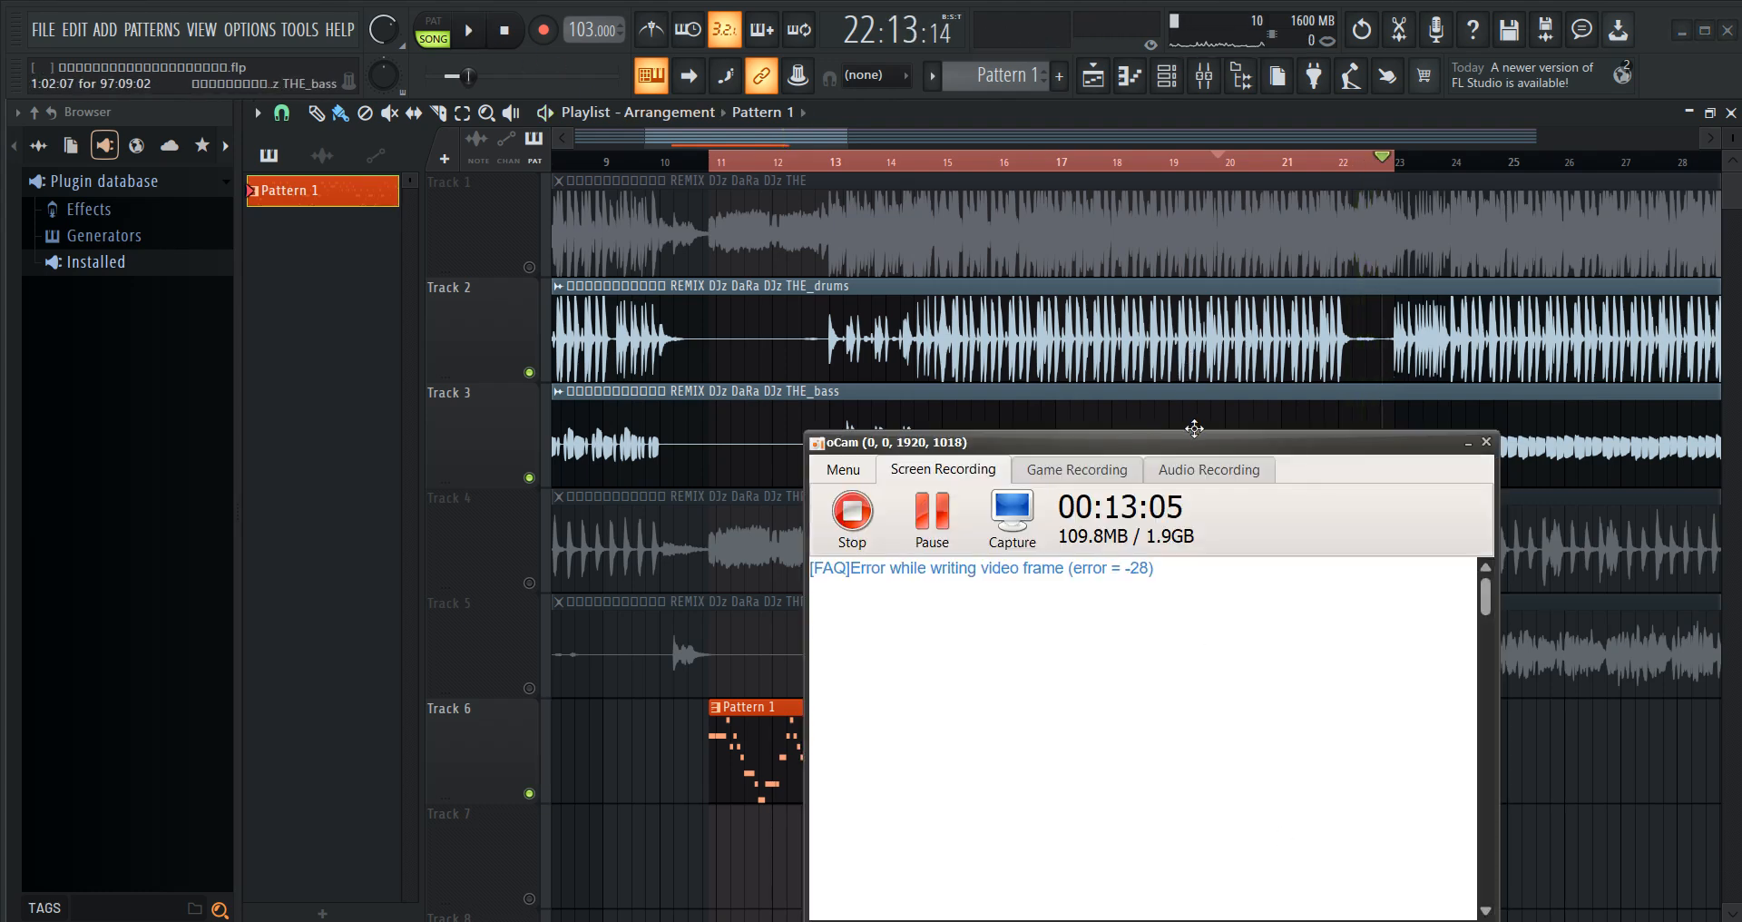
drag(1196, 438, 596, 194)
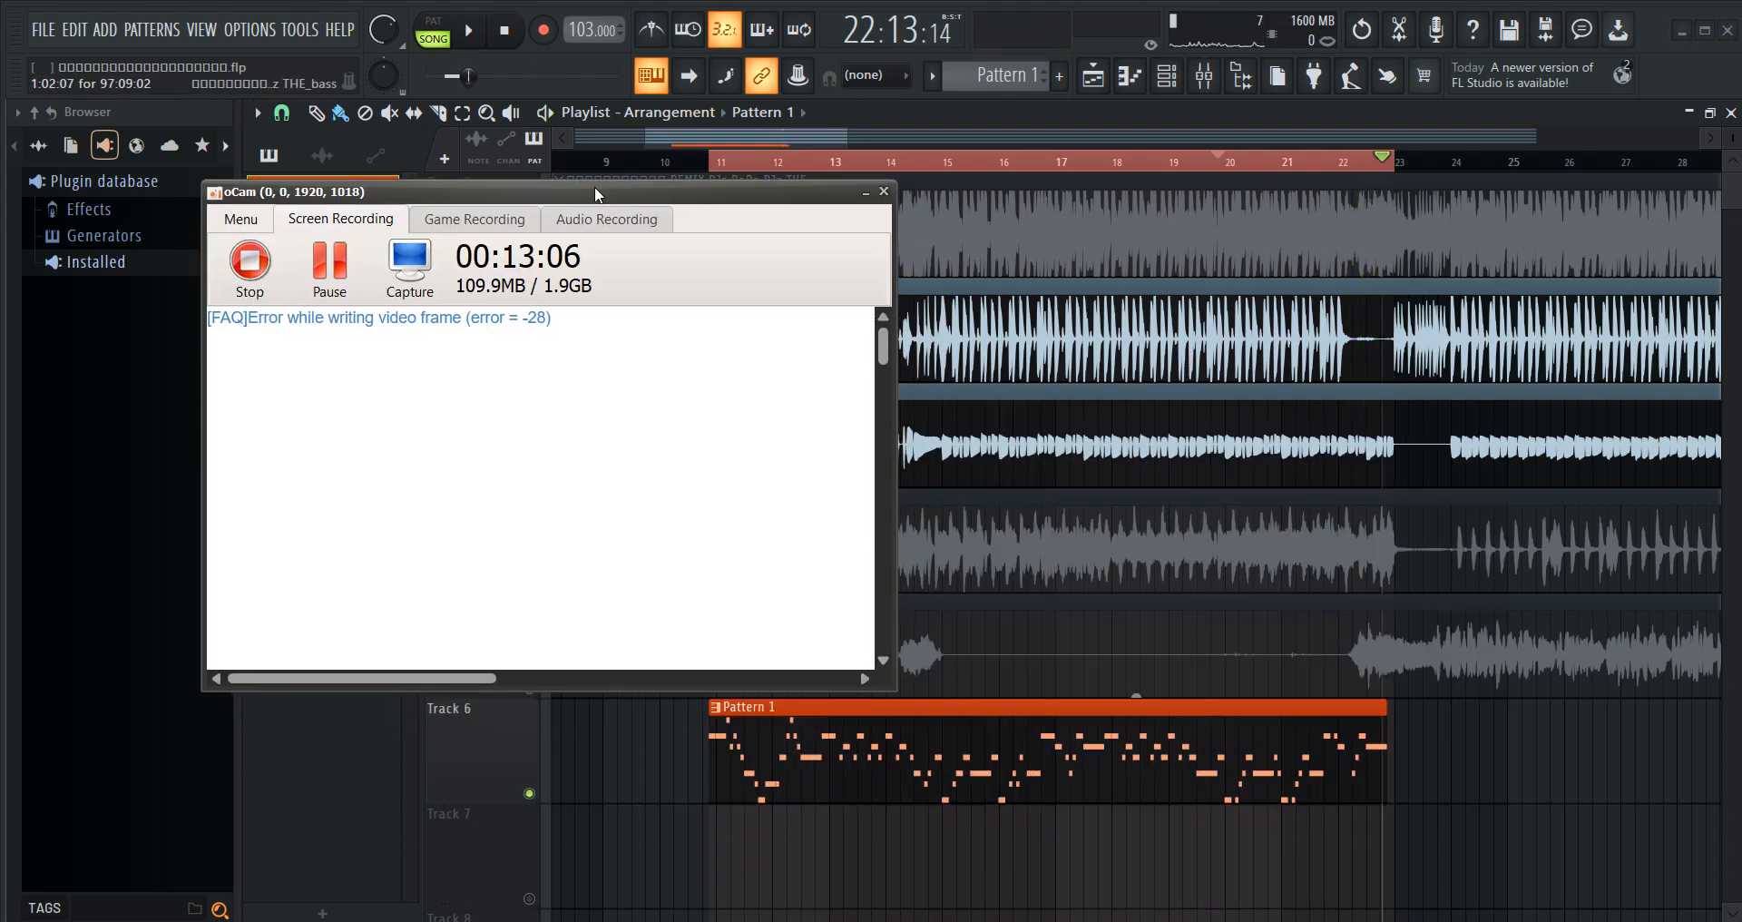
click(1681, 30)
click(1375, 177)
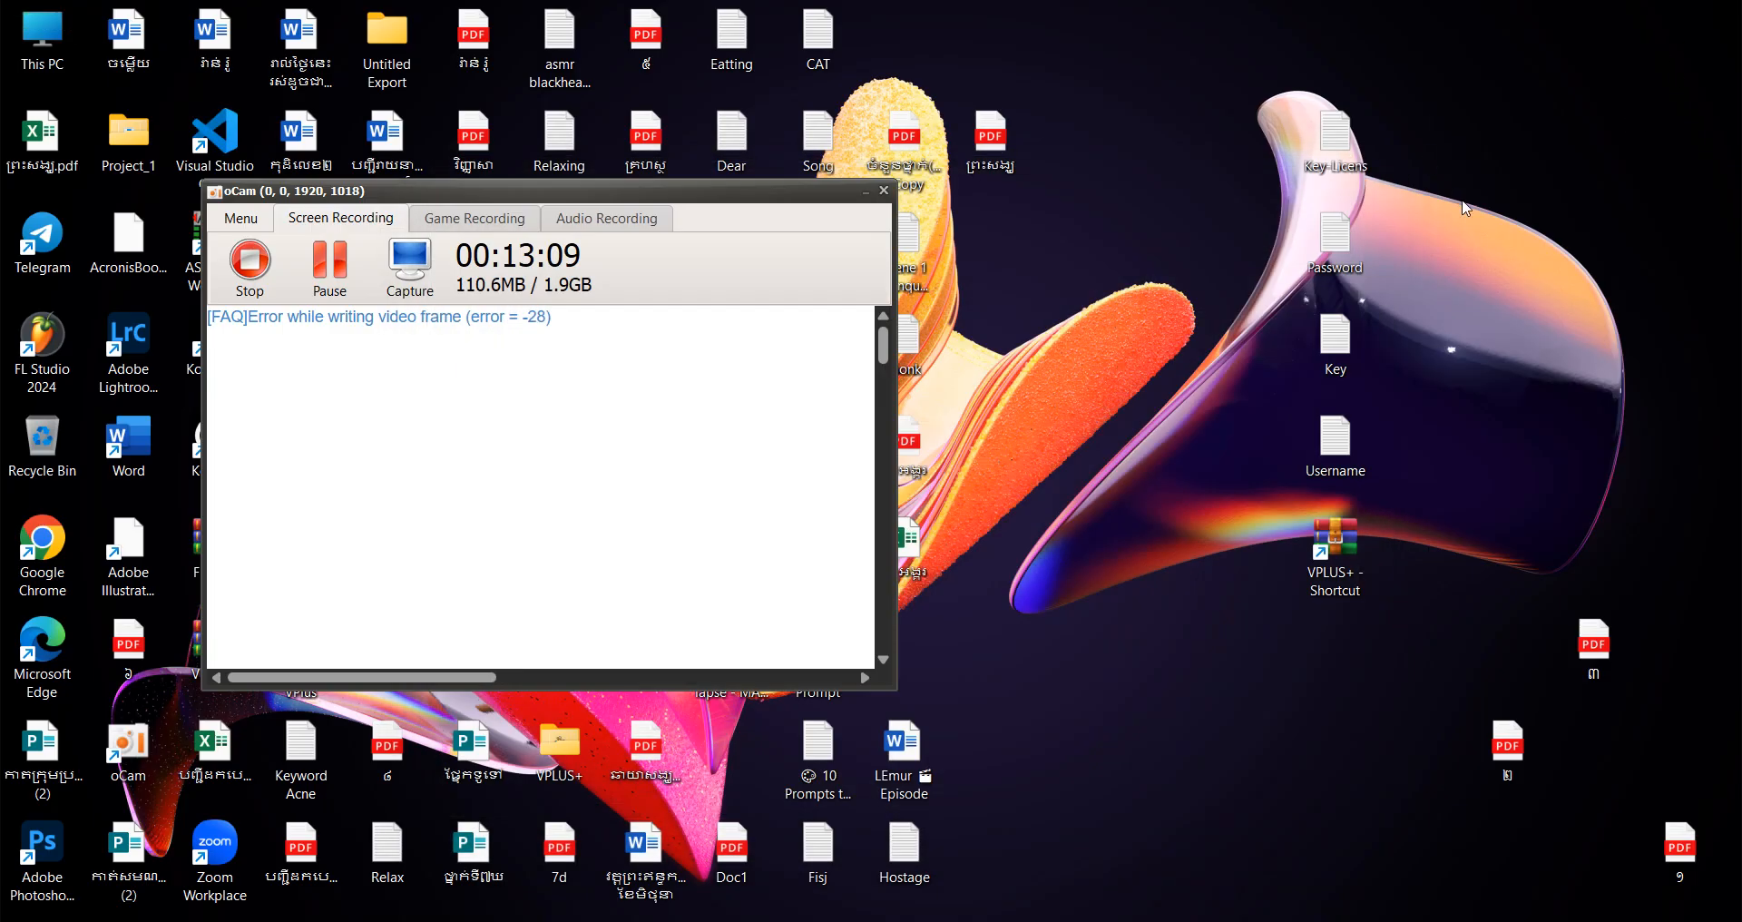
right_click(1454, 193)
click(1514, 292)
drag(470, 194, 327, 47)
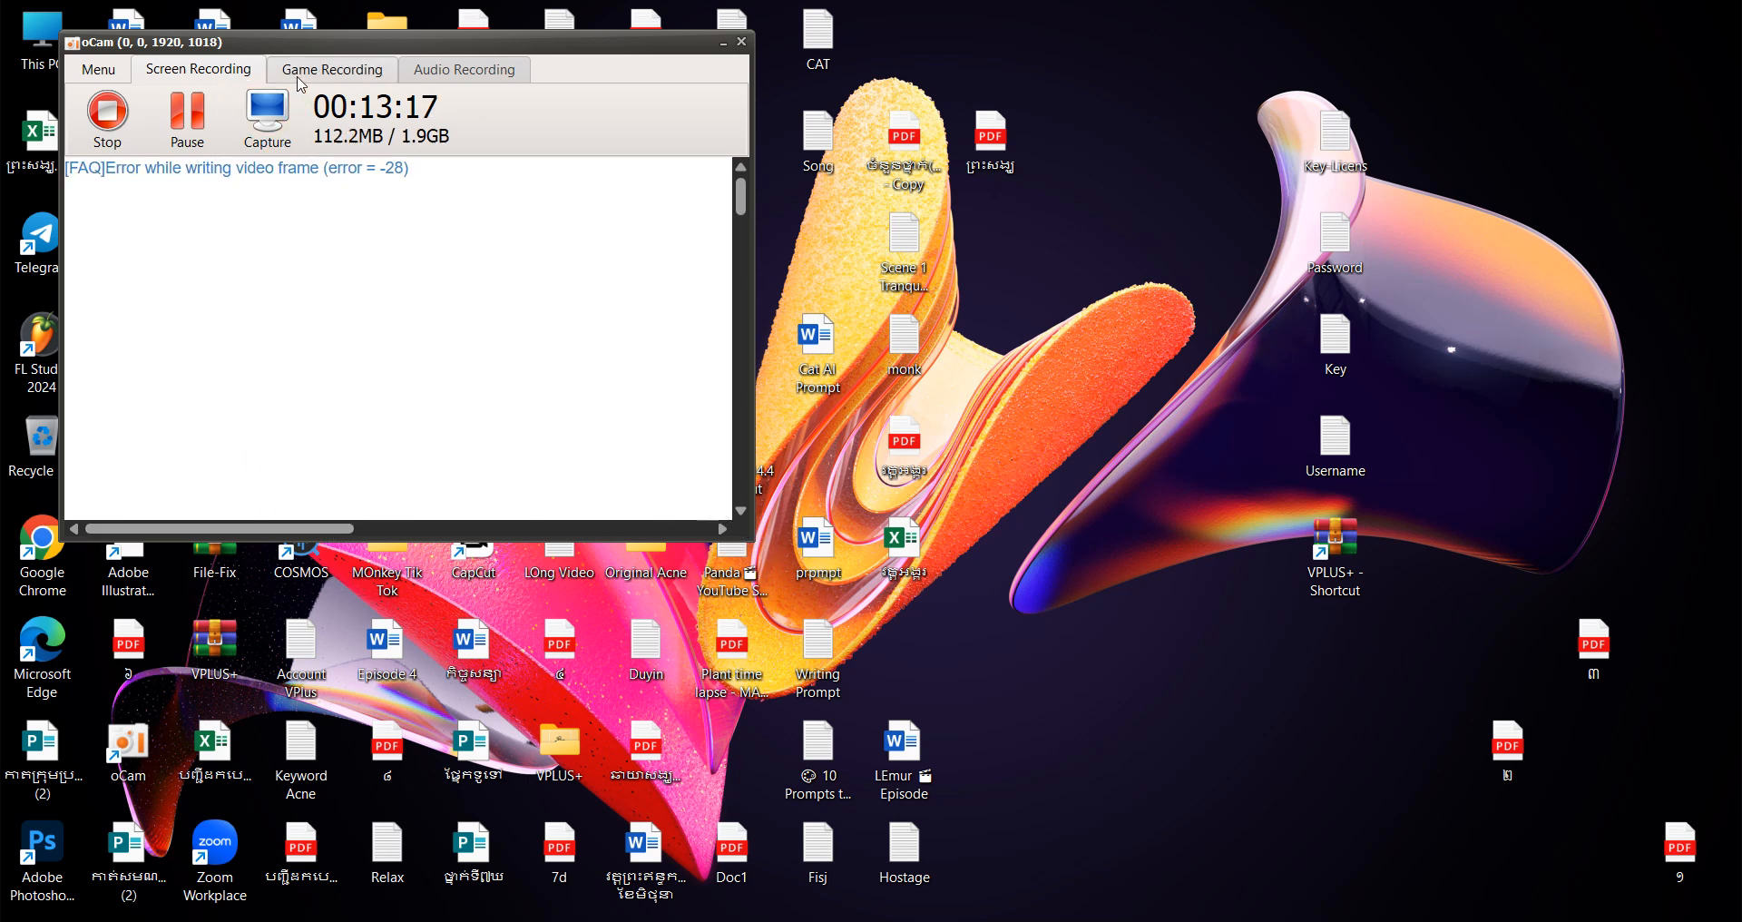
drag(295, 54, 569, 227)
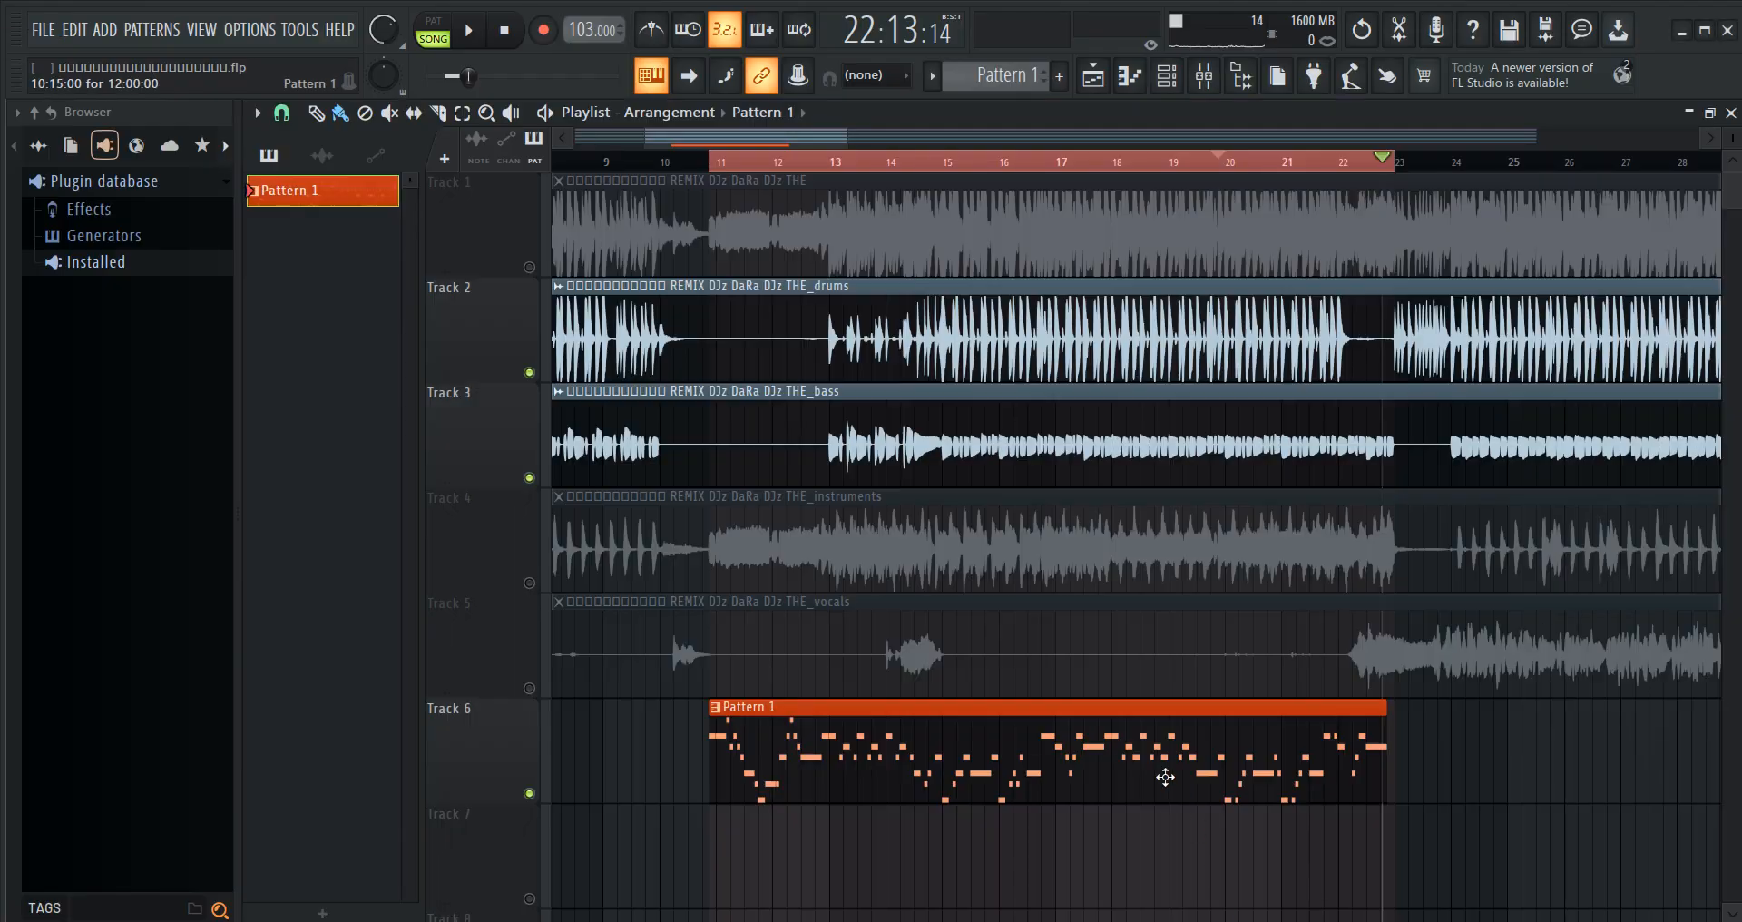
- Reopen Pattern 1 in the piano roll and look over the complete 12-bar melody
double_click(1165, 777)
scroll(461, 154, up, 3)
drag(462, 144, 377, 166)
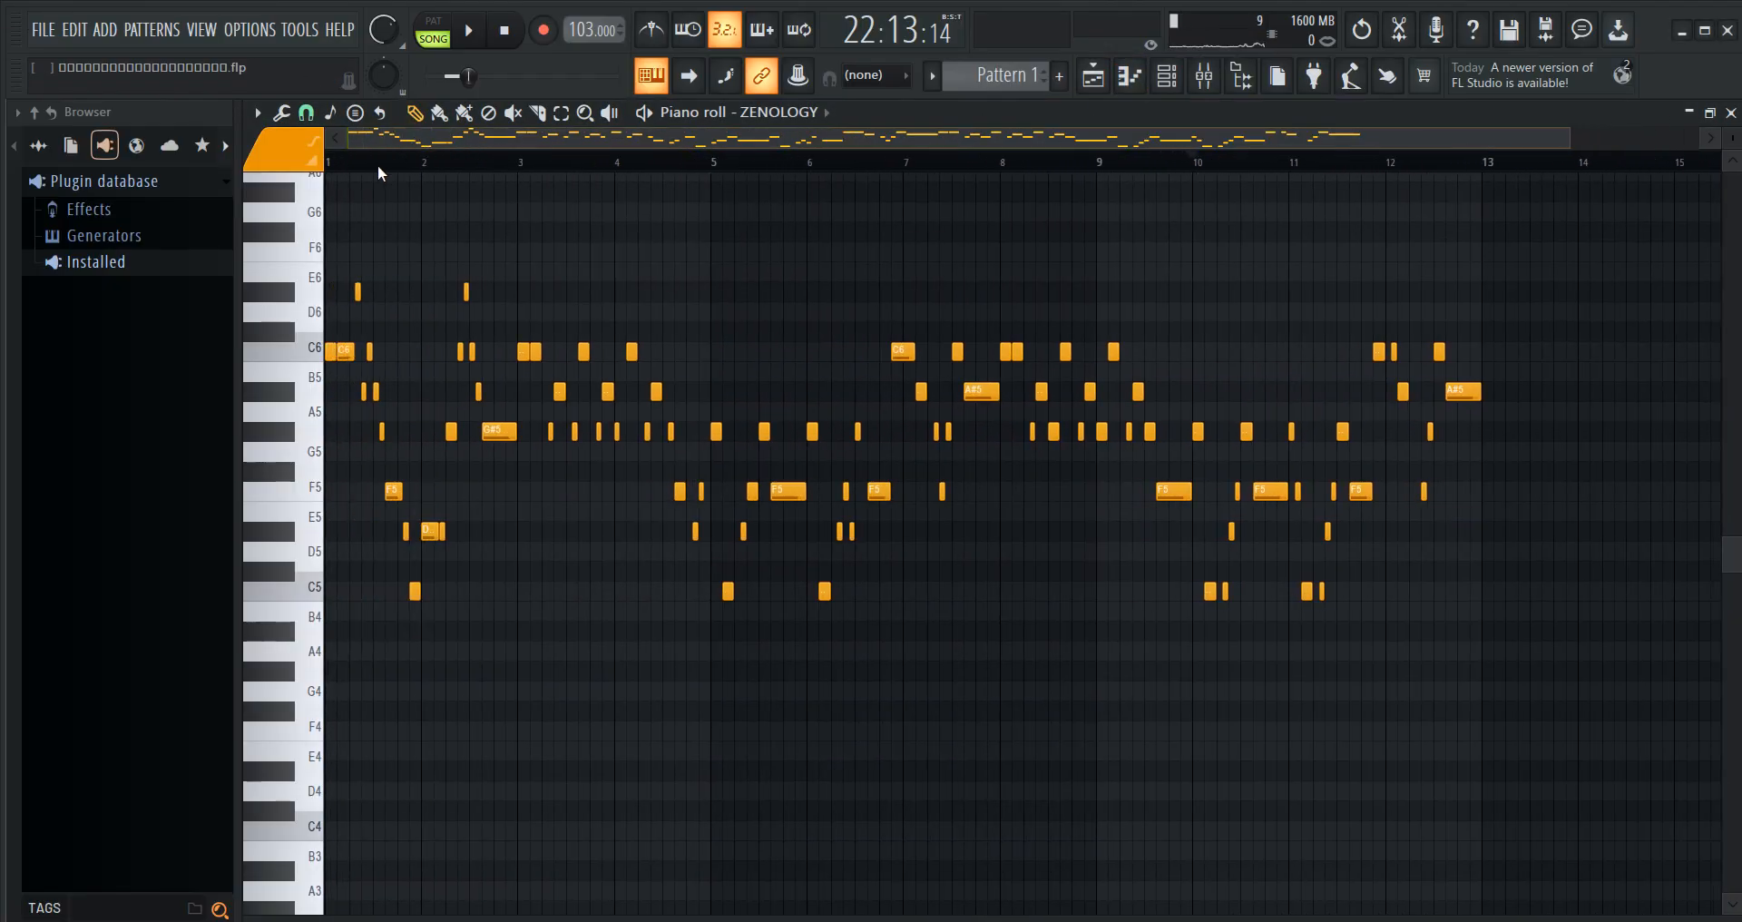
click(1683, 40)
right_click(1443, 248)
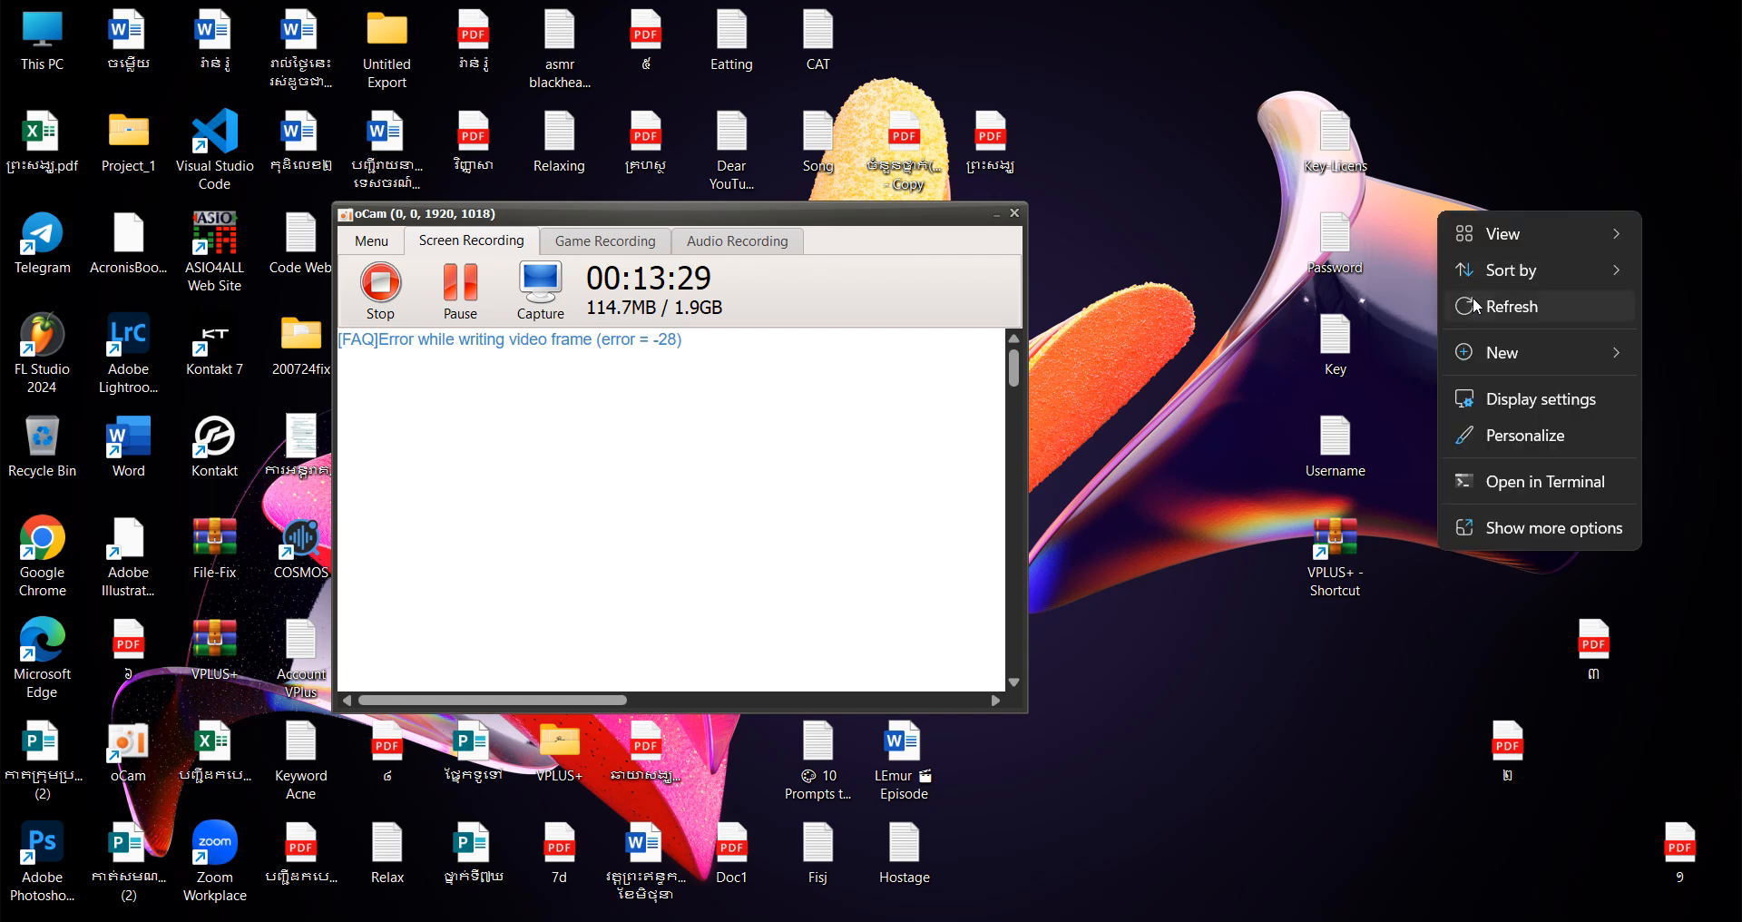
click(1477, 311)
drag(783, 210, 847, 95)
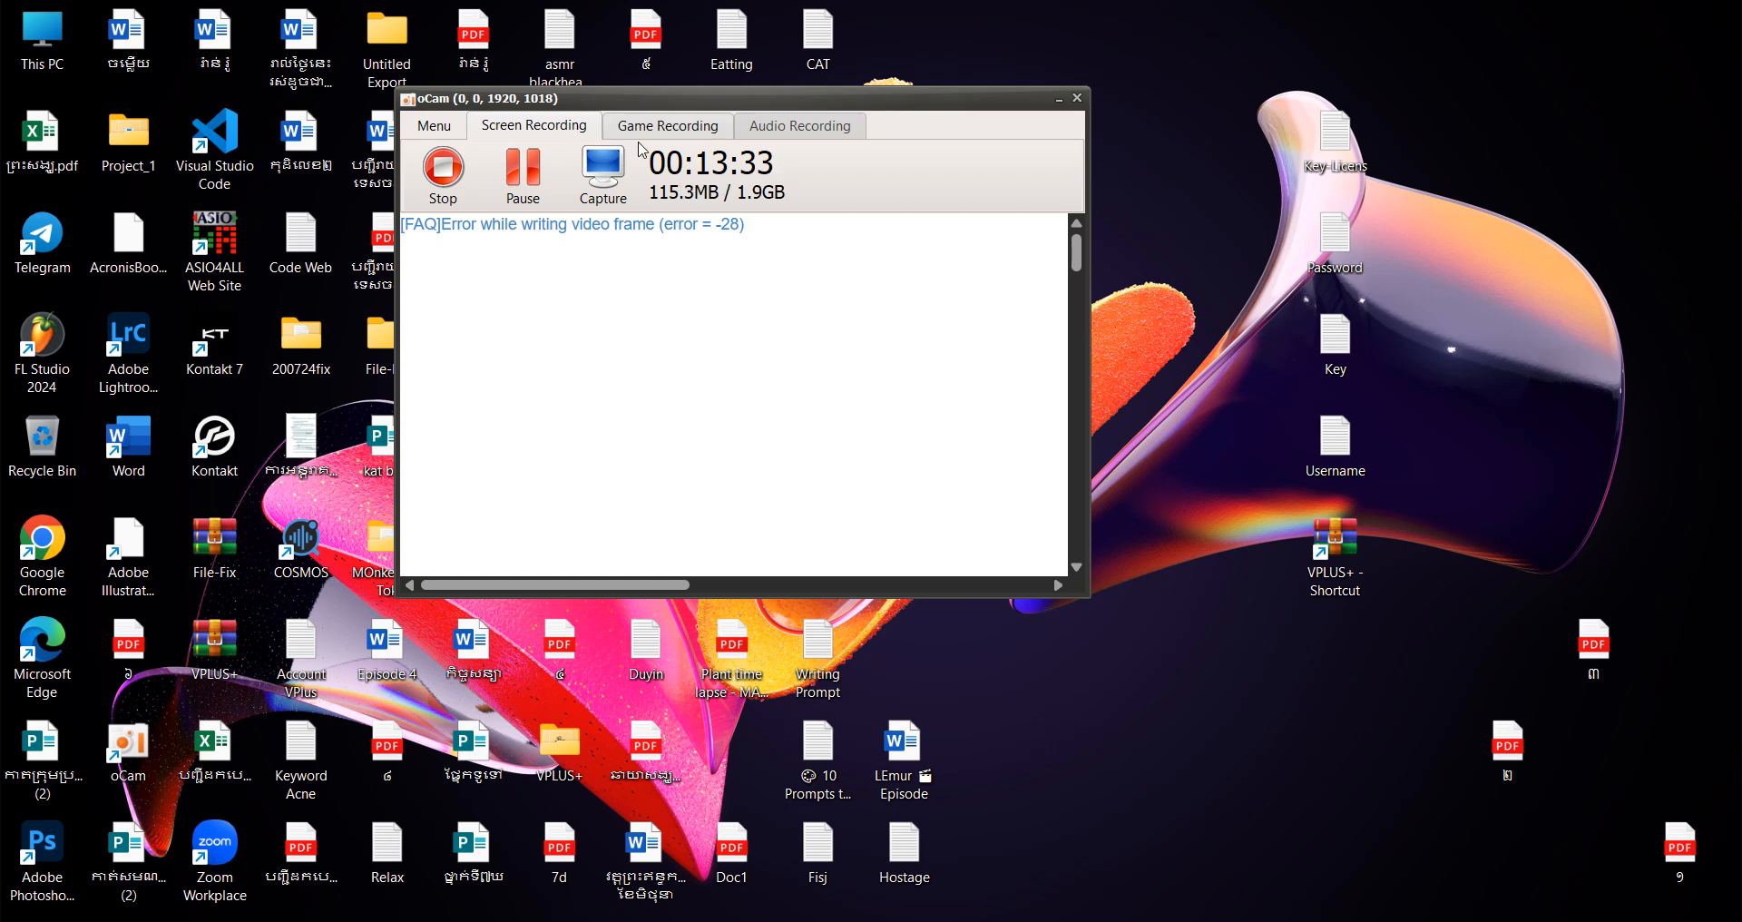